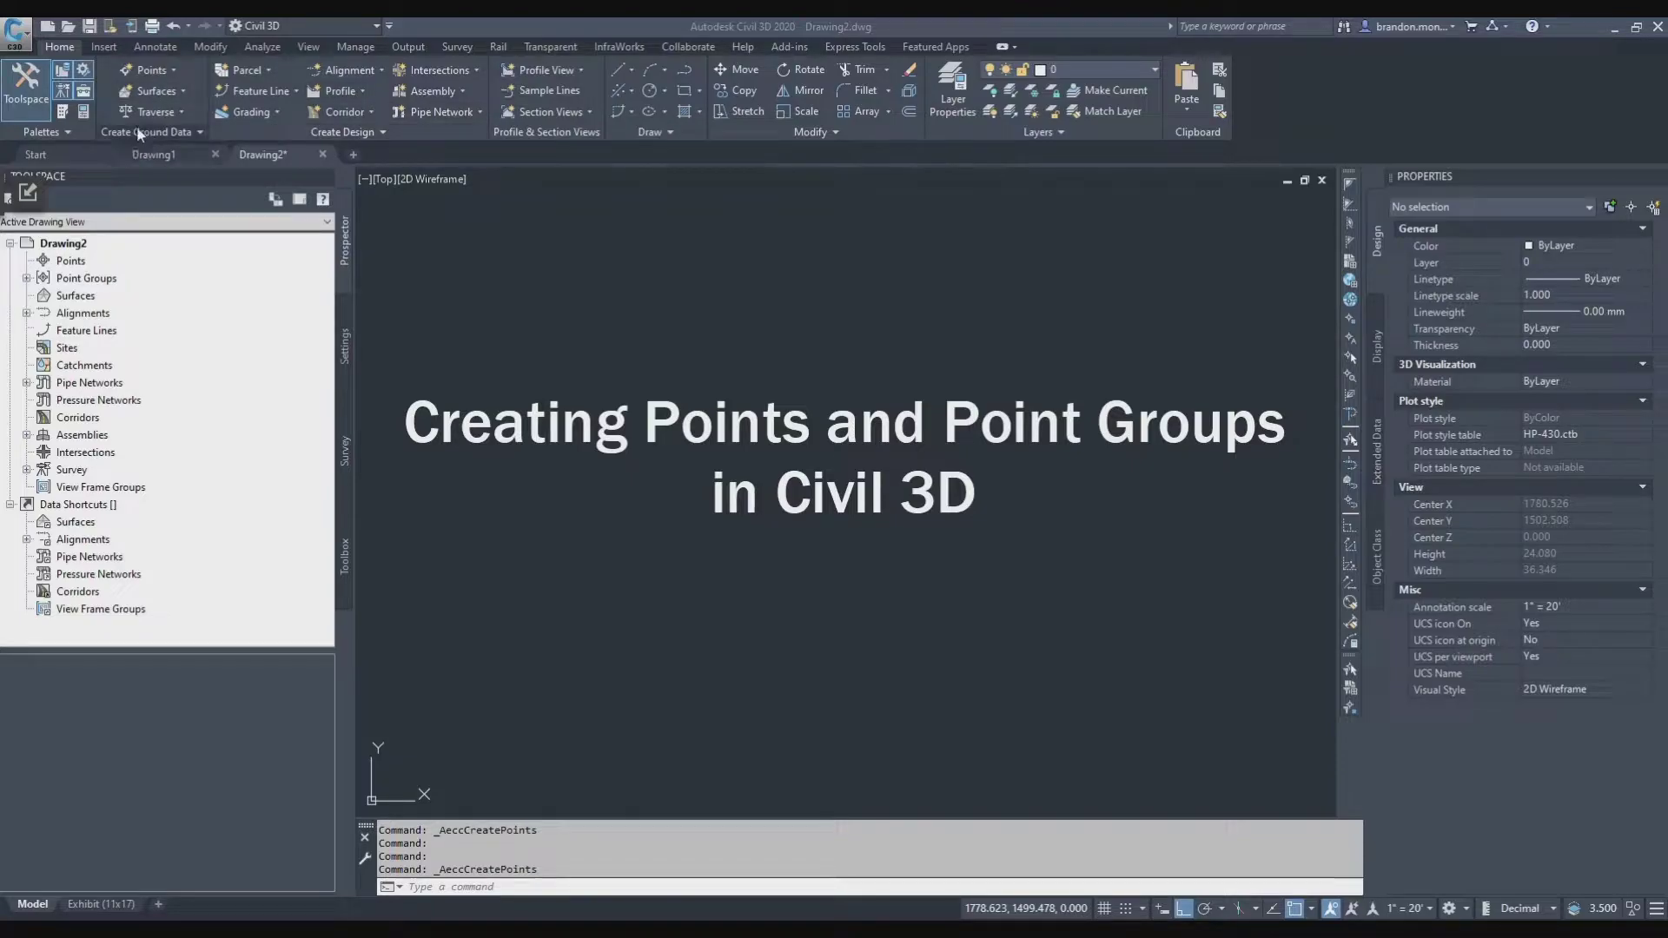
{"action": "left_click", "coordinate": [172, 70]}
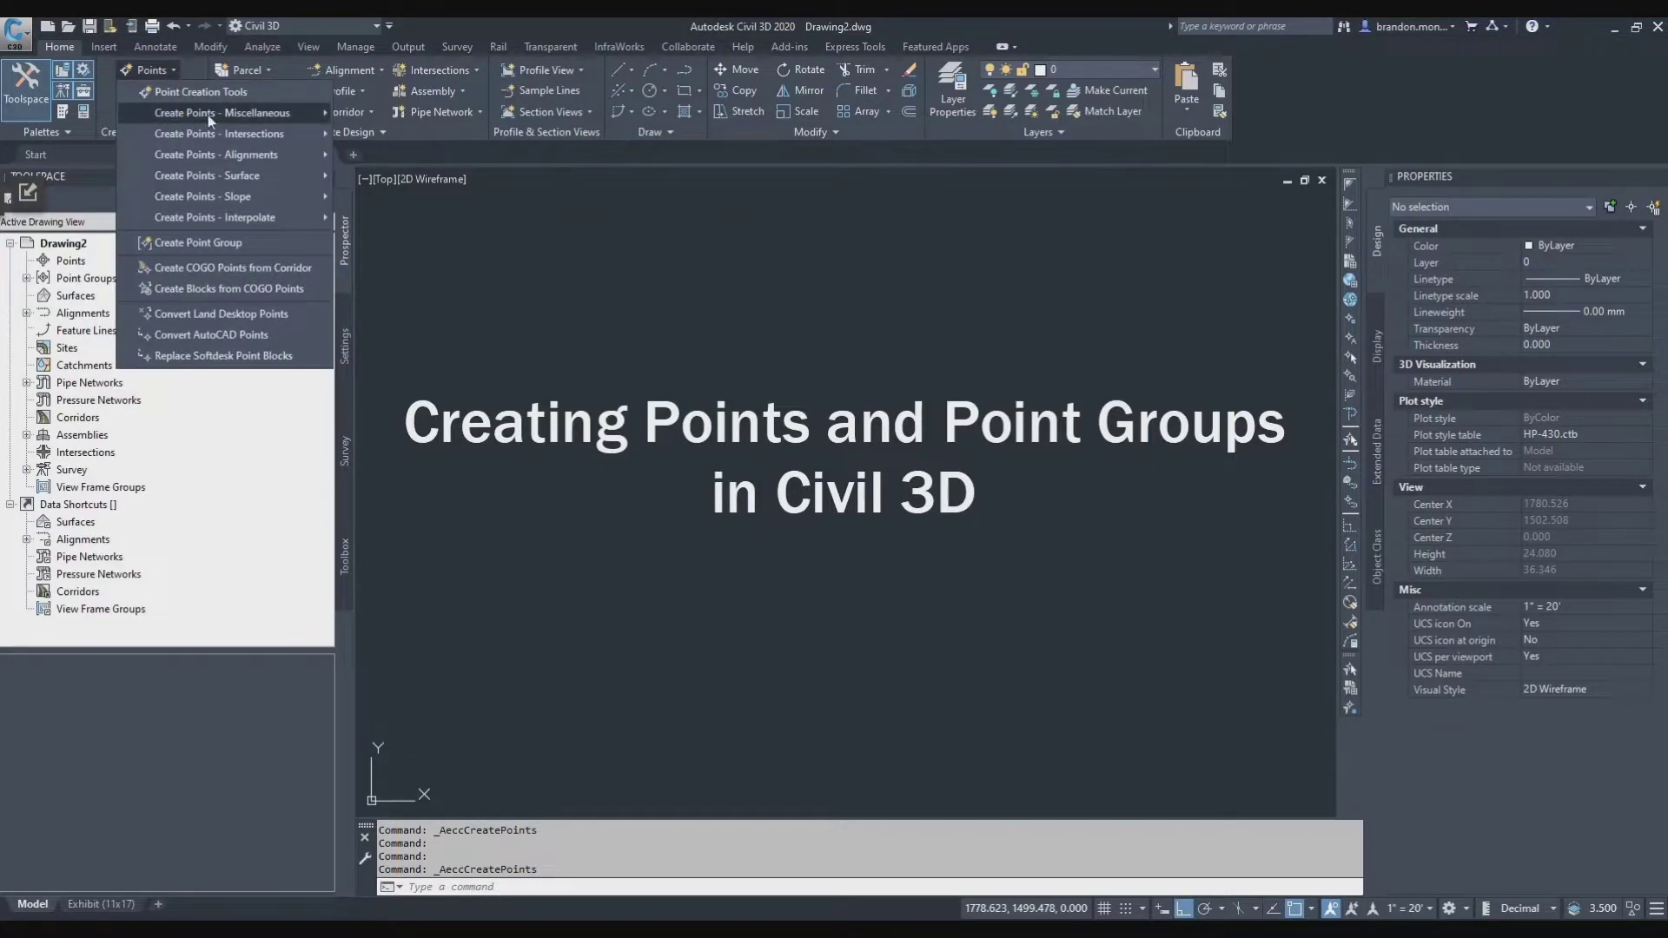
{"action": "mouse_move", "coordinate": [197, 113]}
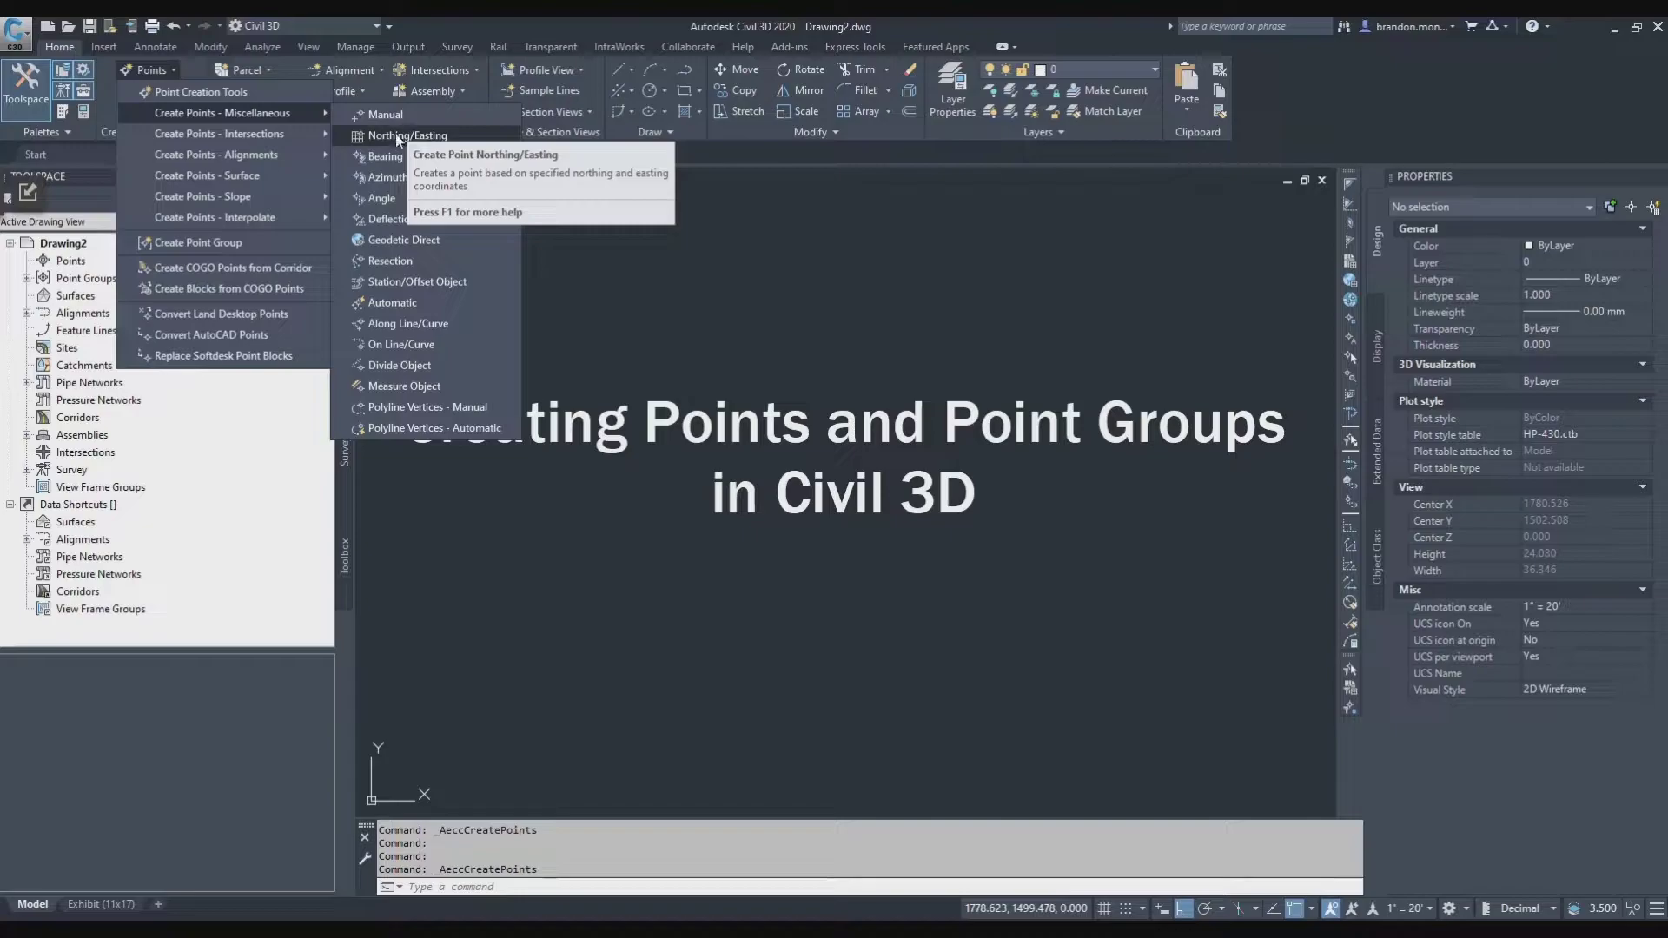
{"action": "left_click", "coordinate": [276, 94]}
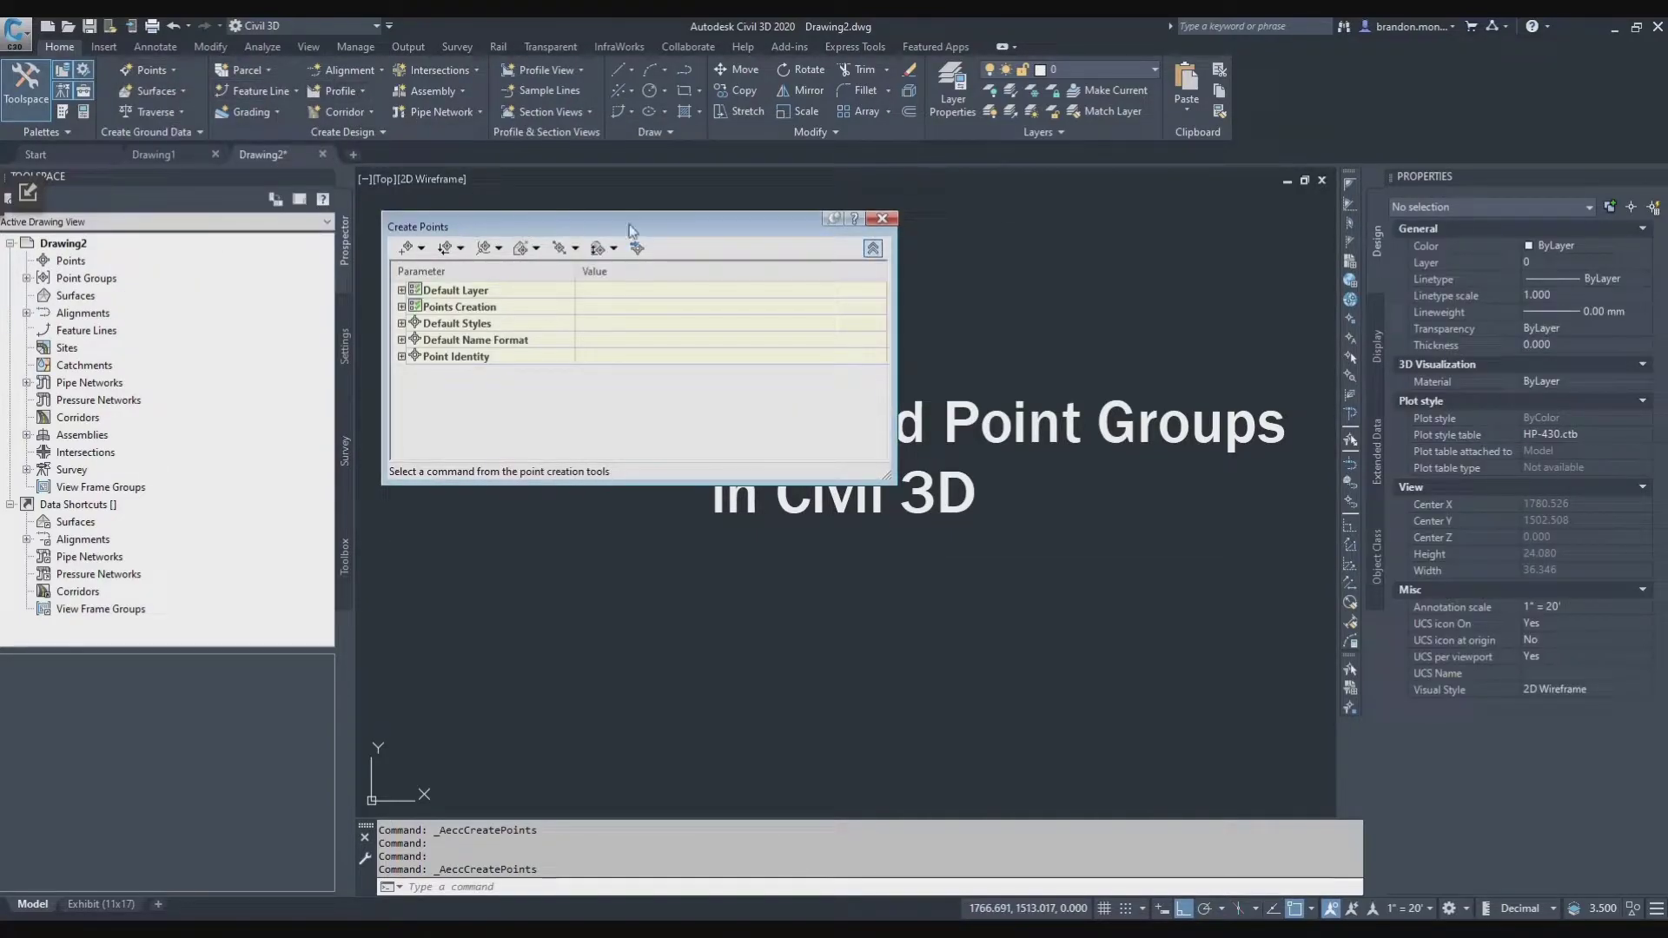
{"action": "left_click", "coordinate": [881, 218]}
{"action": "left_click", "coordinate": [104, 47]}
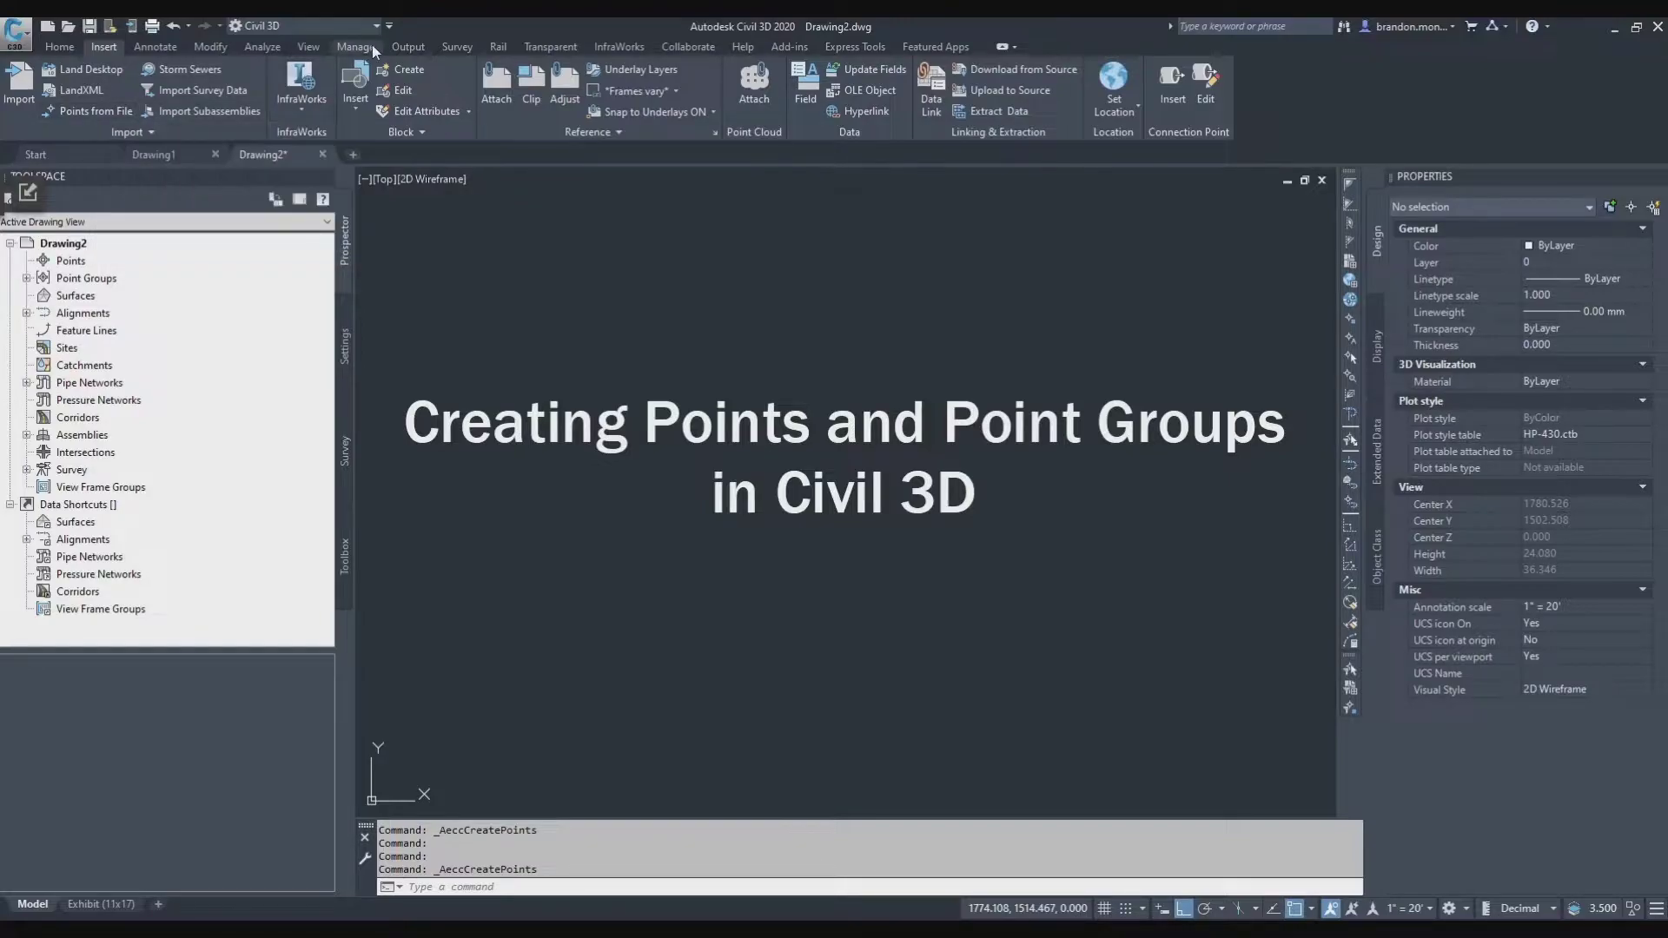
{"action": "left_click", "coordinate": [406, 48]}
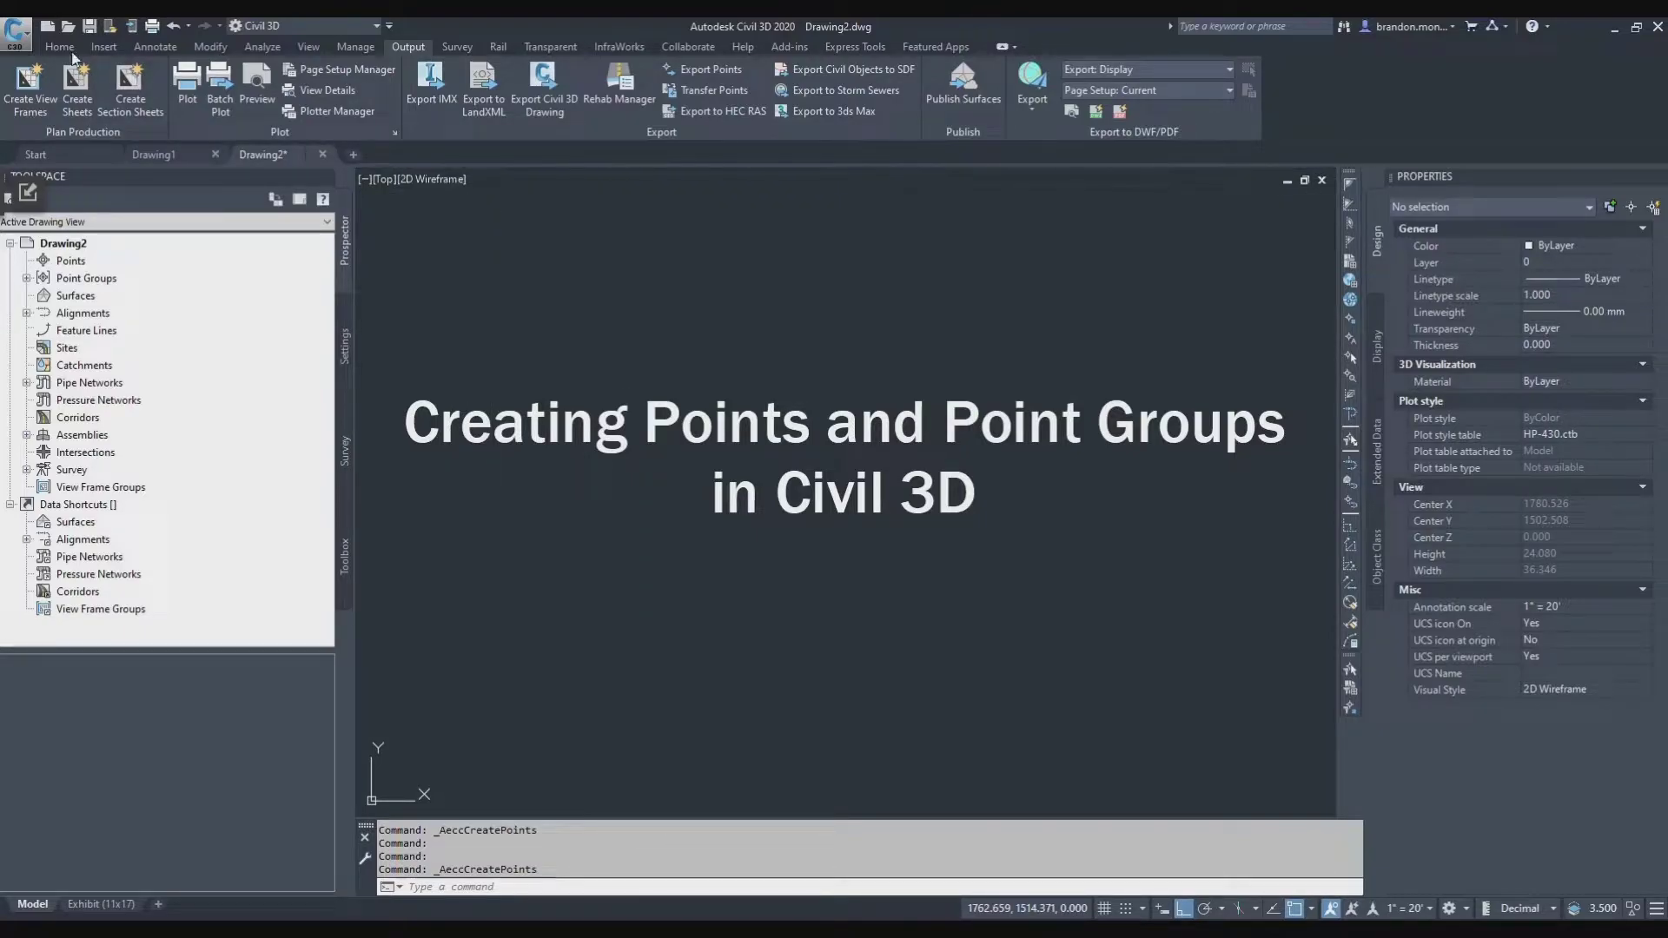
Open the point creation tools and set the next point number to 300 in the point identity settings
{"action": "left_click", "coordinate": [62, 46]}
{"action": "left_click", "coordinate": [156, 71]}
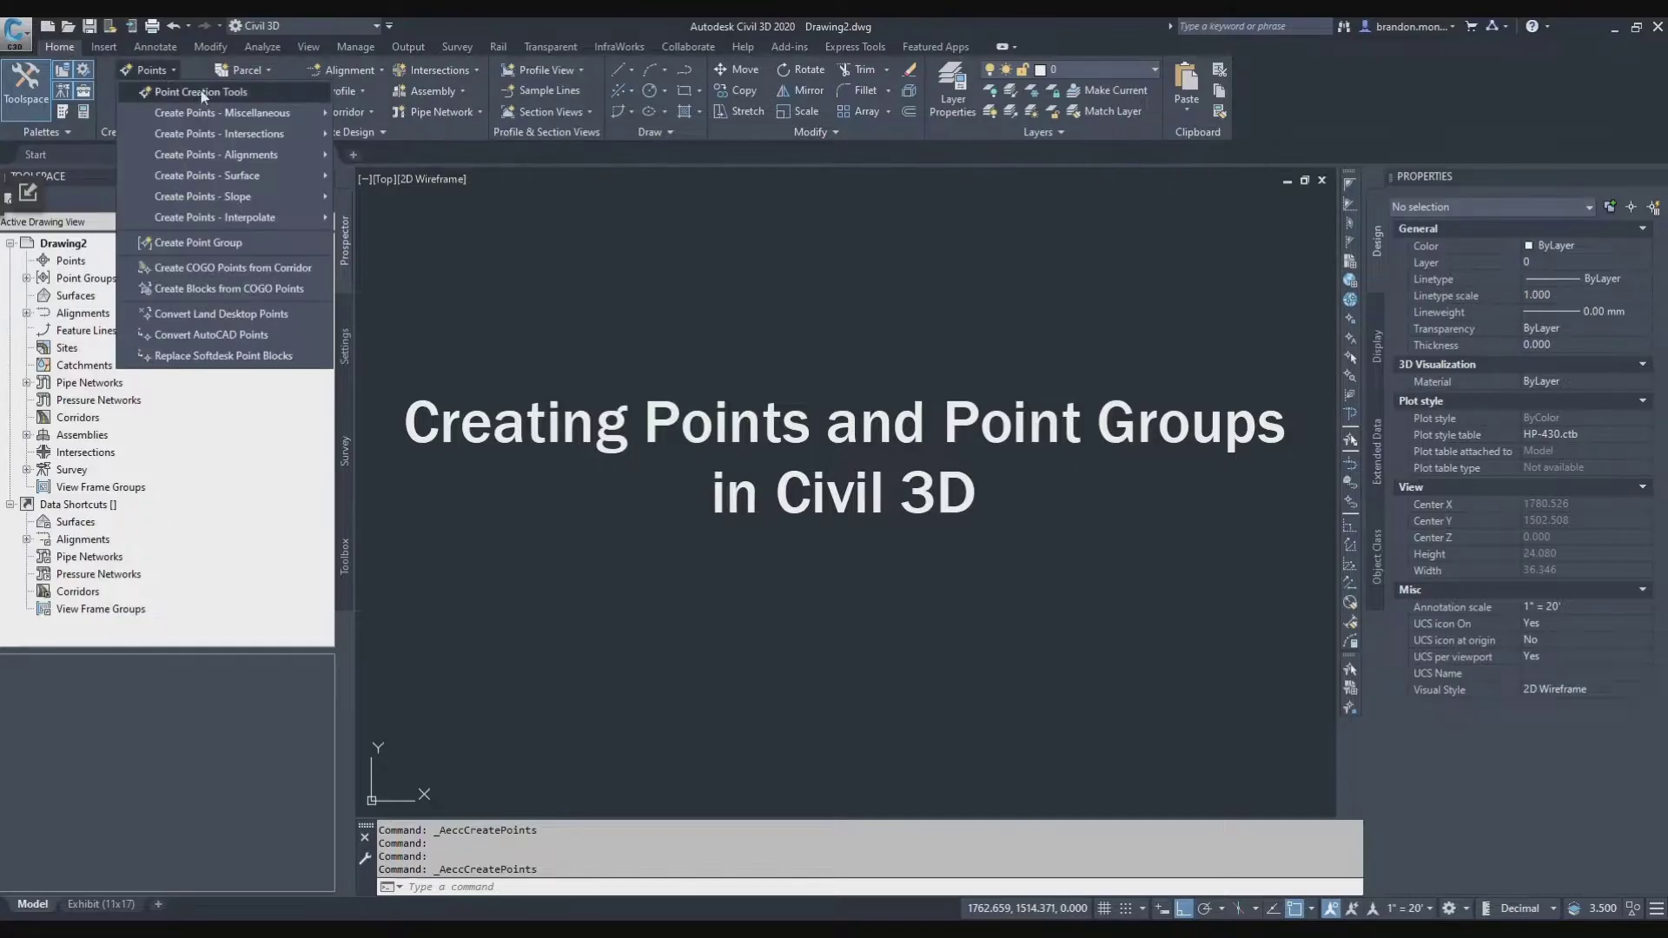
{"action": "left_click", "coordinate": [236, 94]}
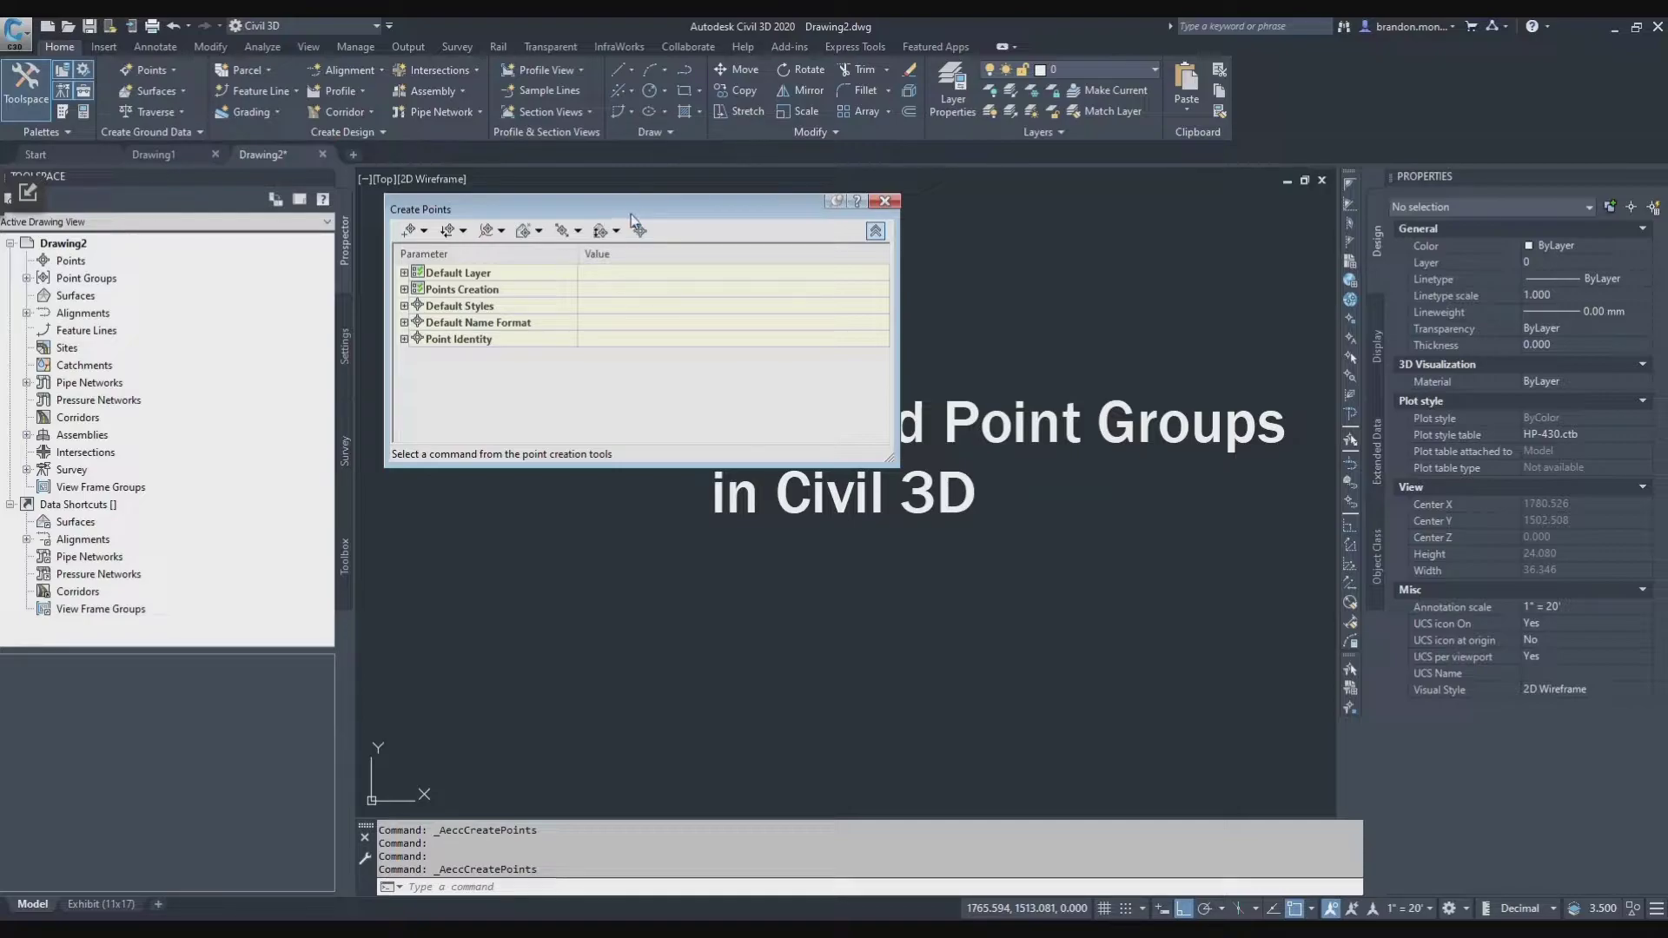
{"action": "left_click", "coordinate": [404, 339]}
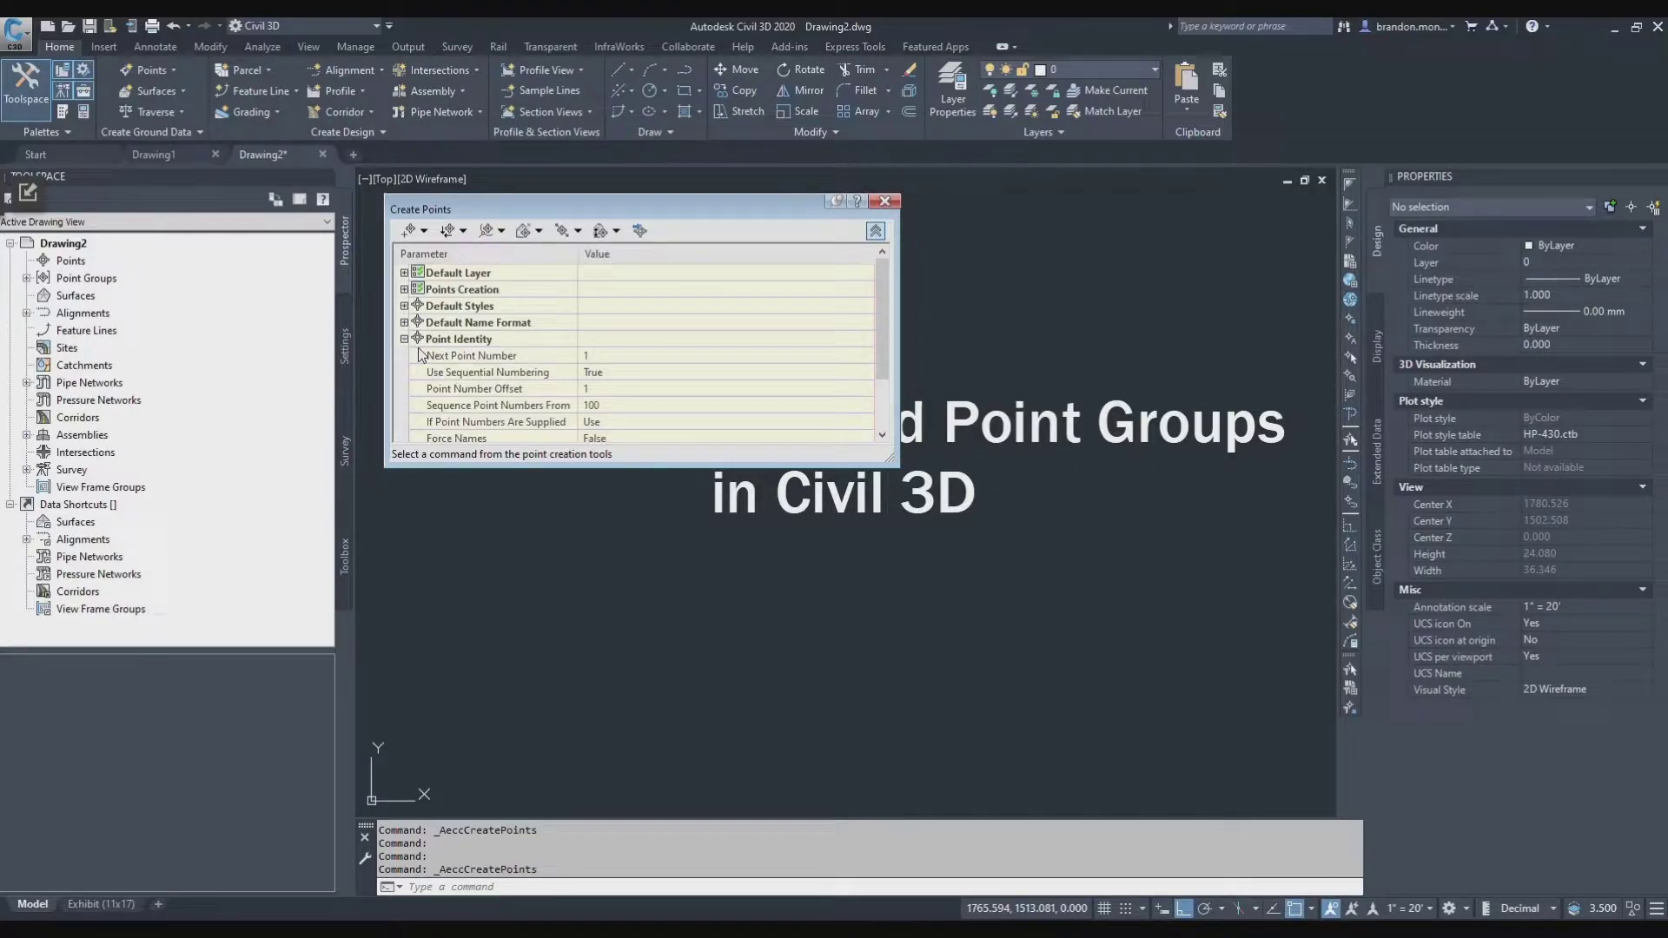
{"action": "scroll", "coordinate": [524, 347], "scroll_direction": "down", "scroll_amount": 1}
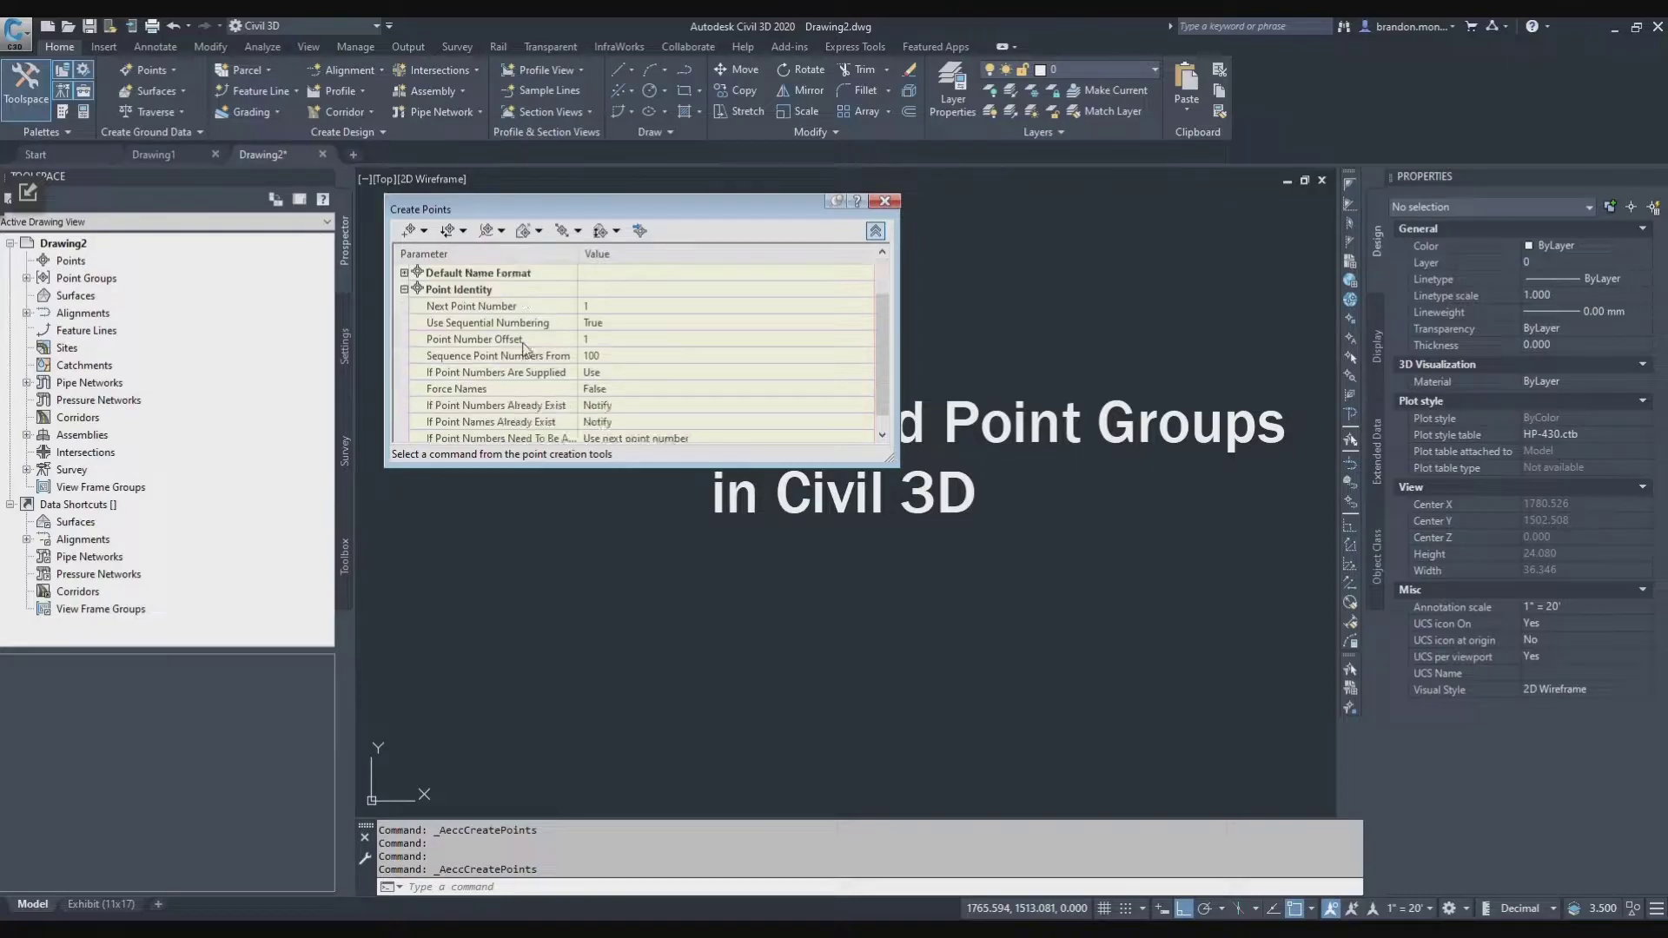
{"action": "left_click", "coordinate": [621, 311]}
{"action": "type", "text": "300"}
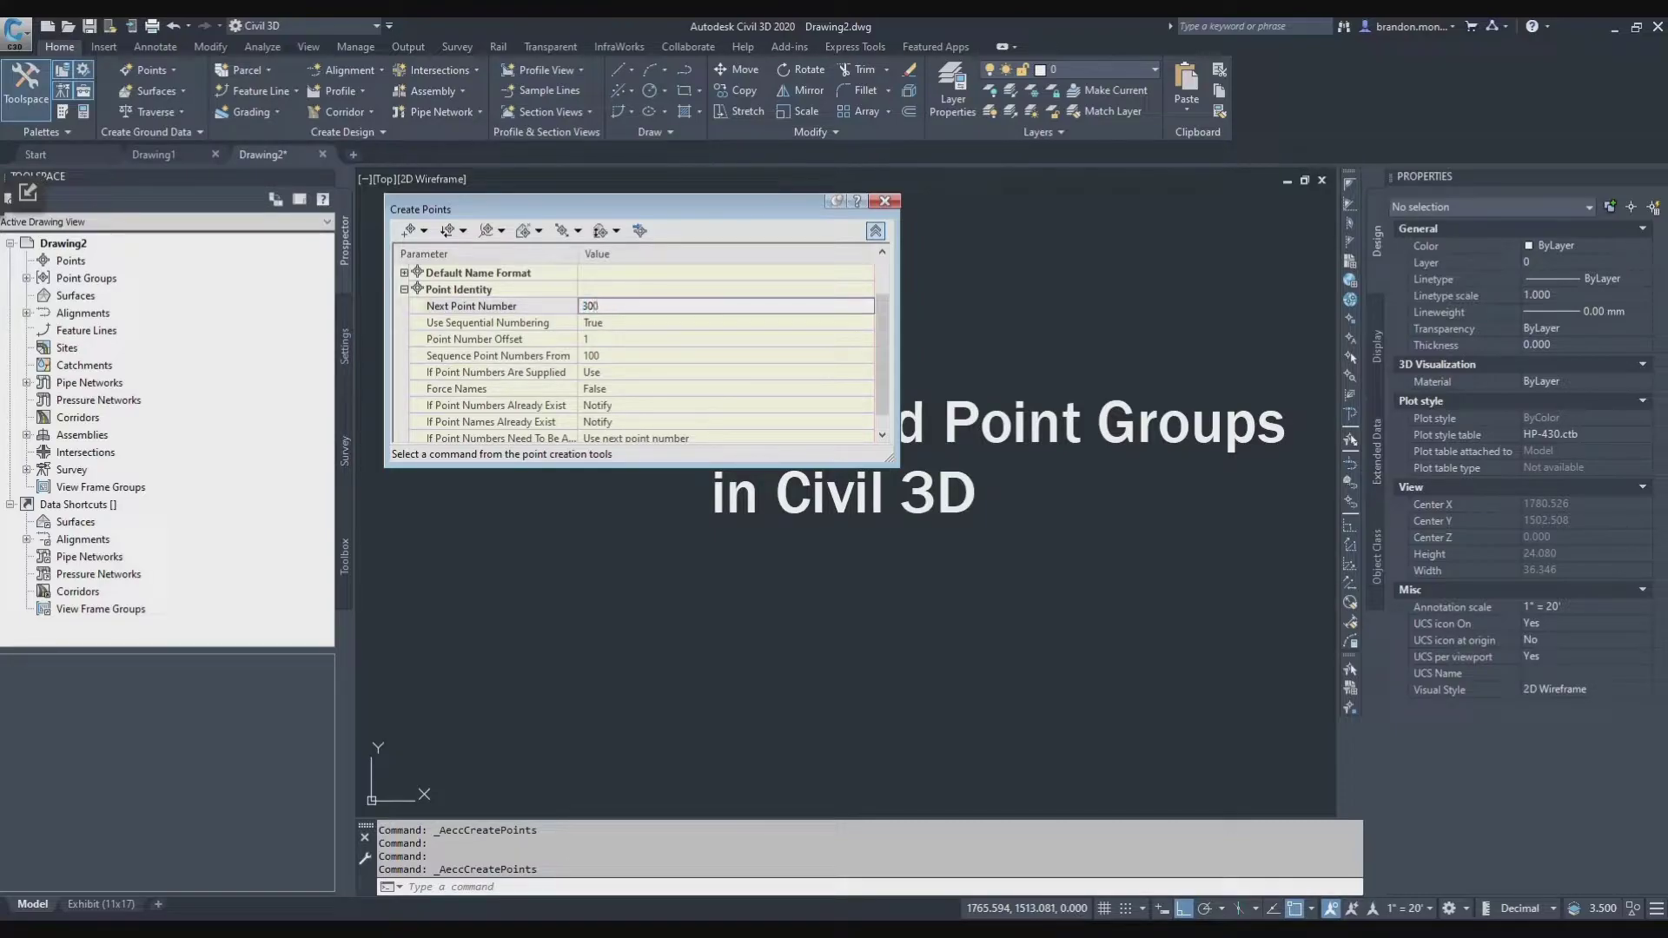
{"action": "left_click", "coordinate": [627, 323]}
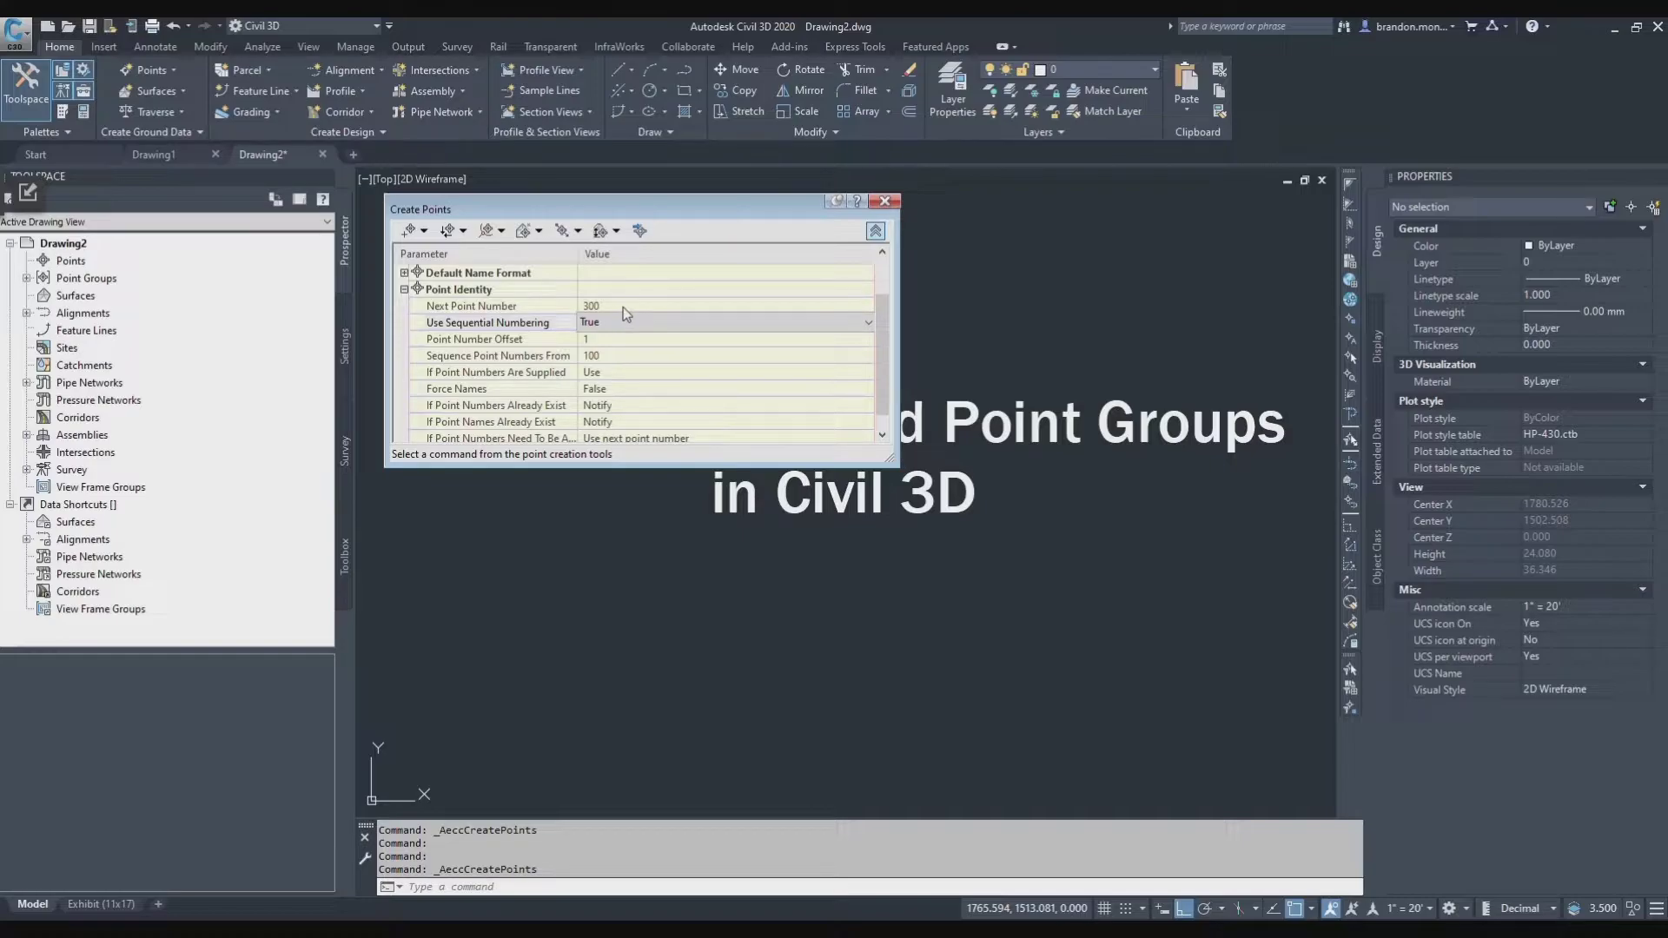
Create a manual point at about N 1497, E 1770 with description test1 and elevation 100.00
{"action": "left_click", "coordinate": [406, 233]}
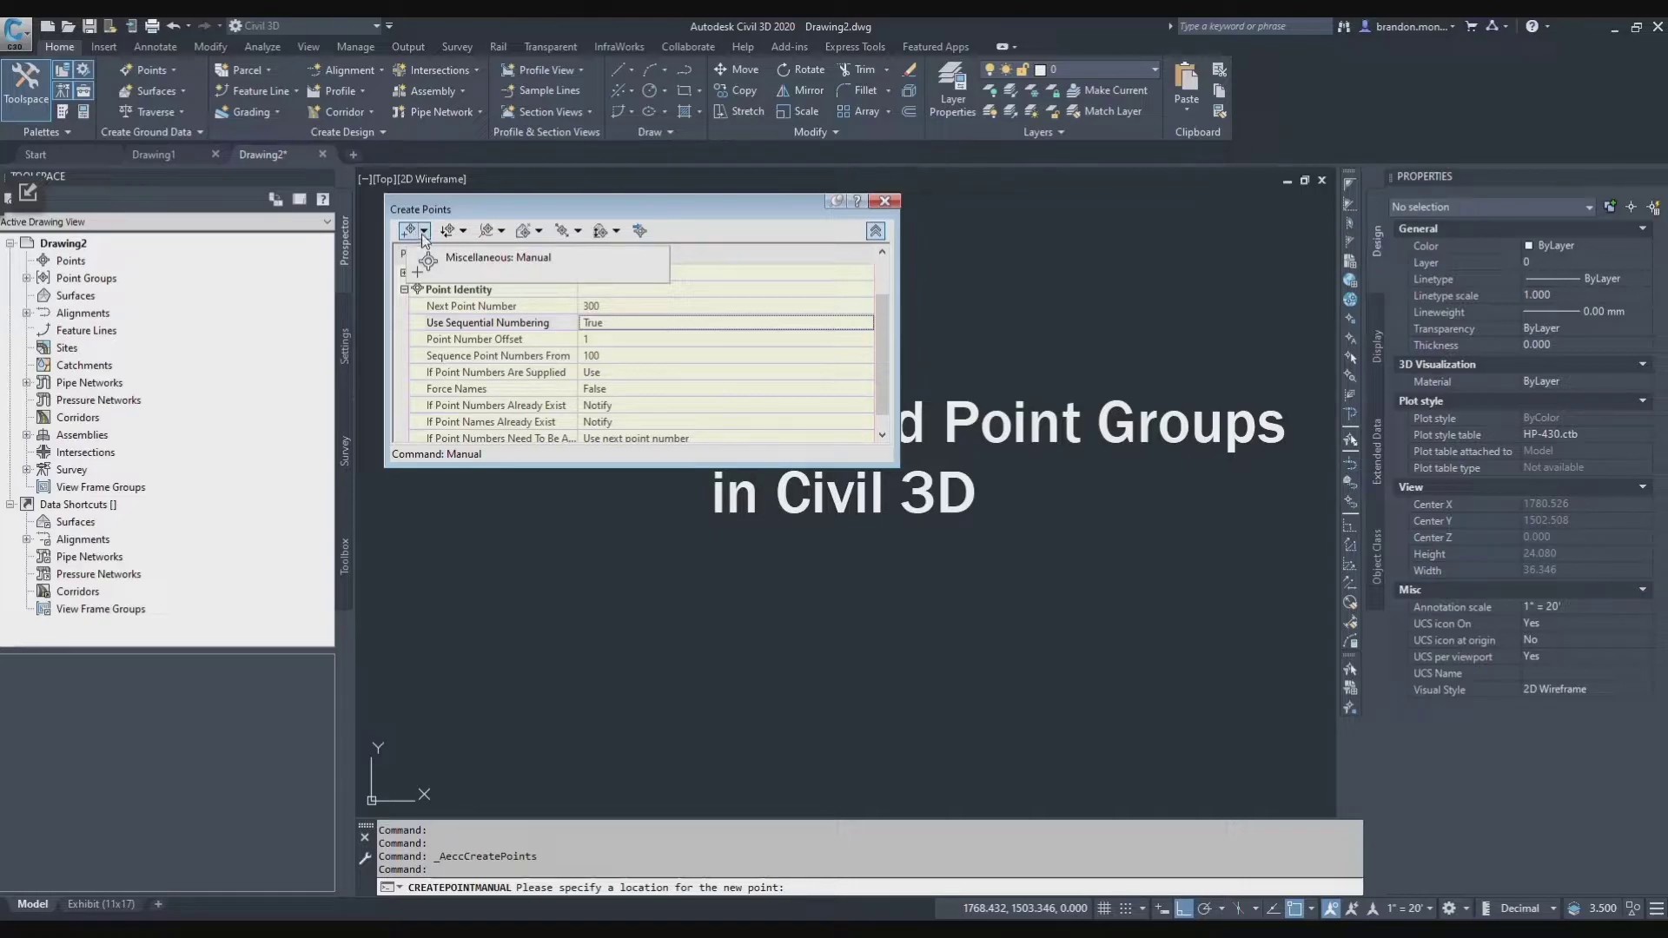
{"action": "left_click", "coordinate": [424, 232]}
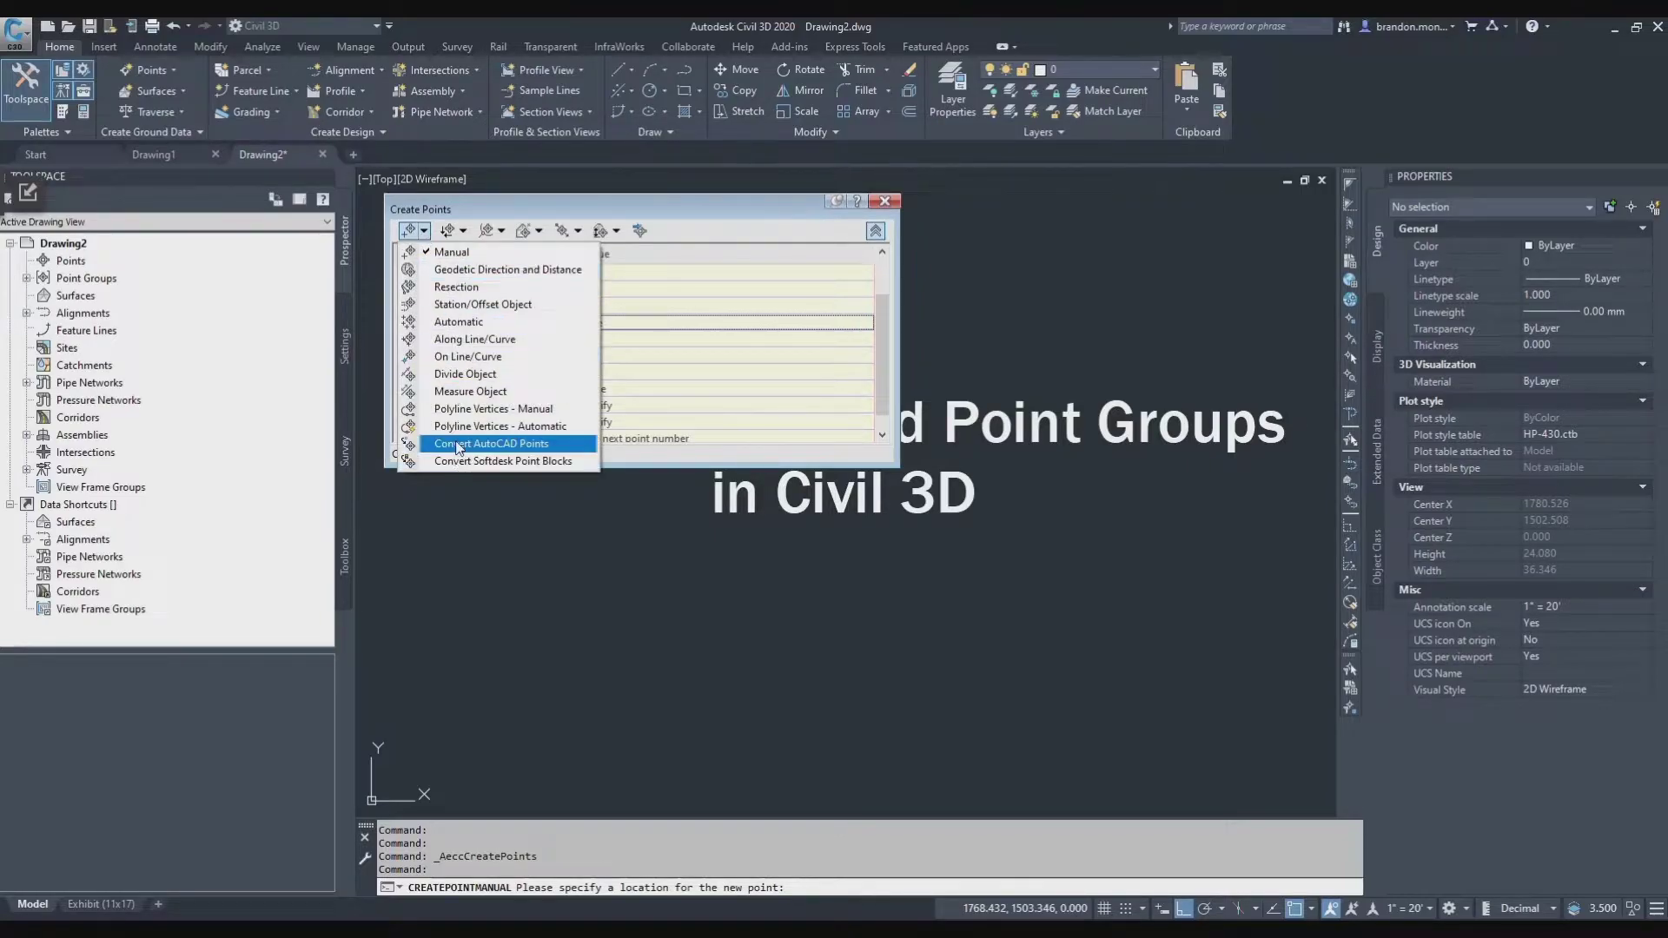
{"action": "left_click", "coordinate": [451, 253]}
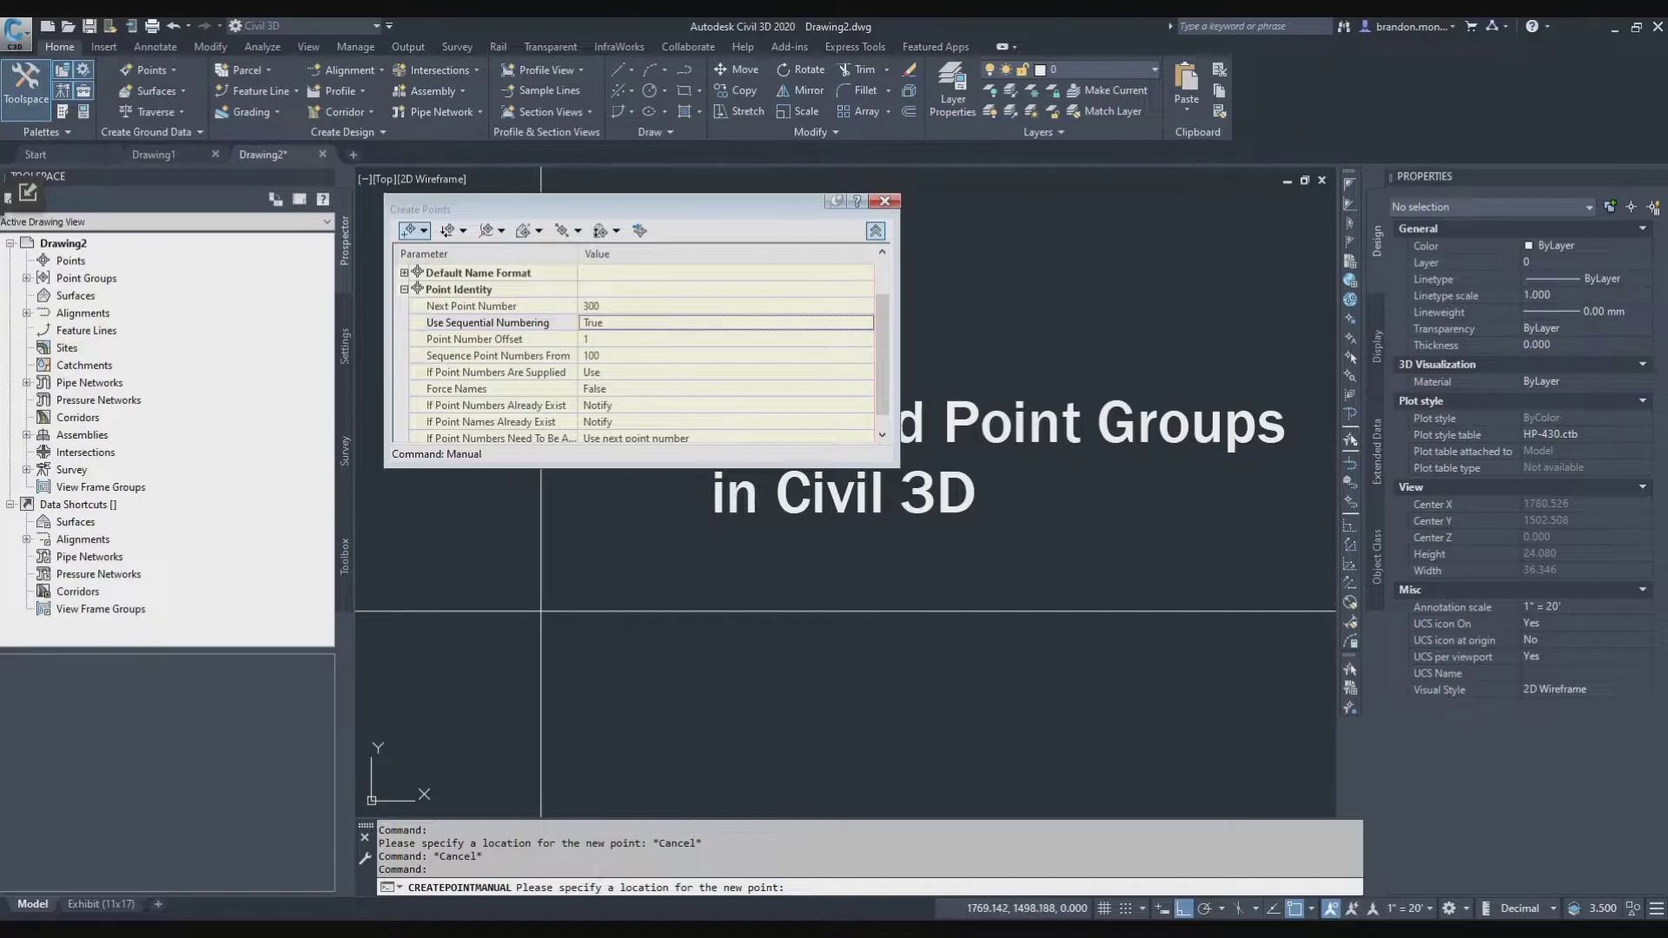
{"action": "left_click", "coordinate": [560, 640]}
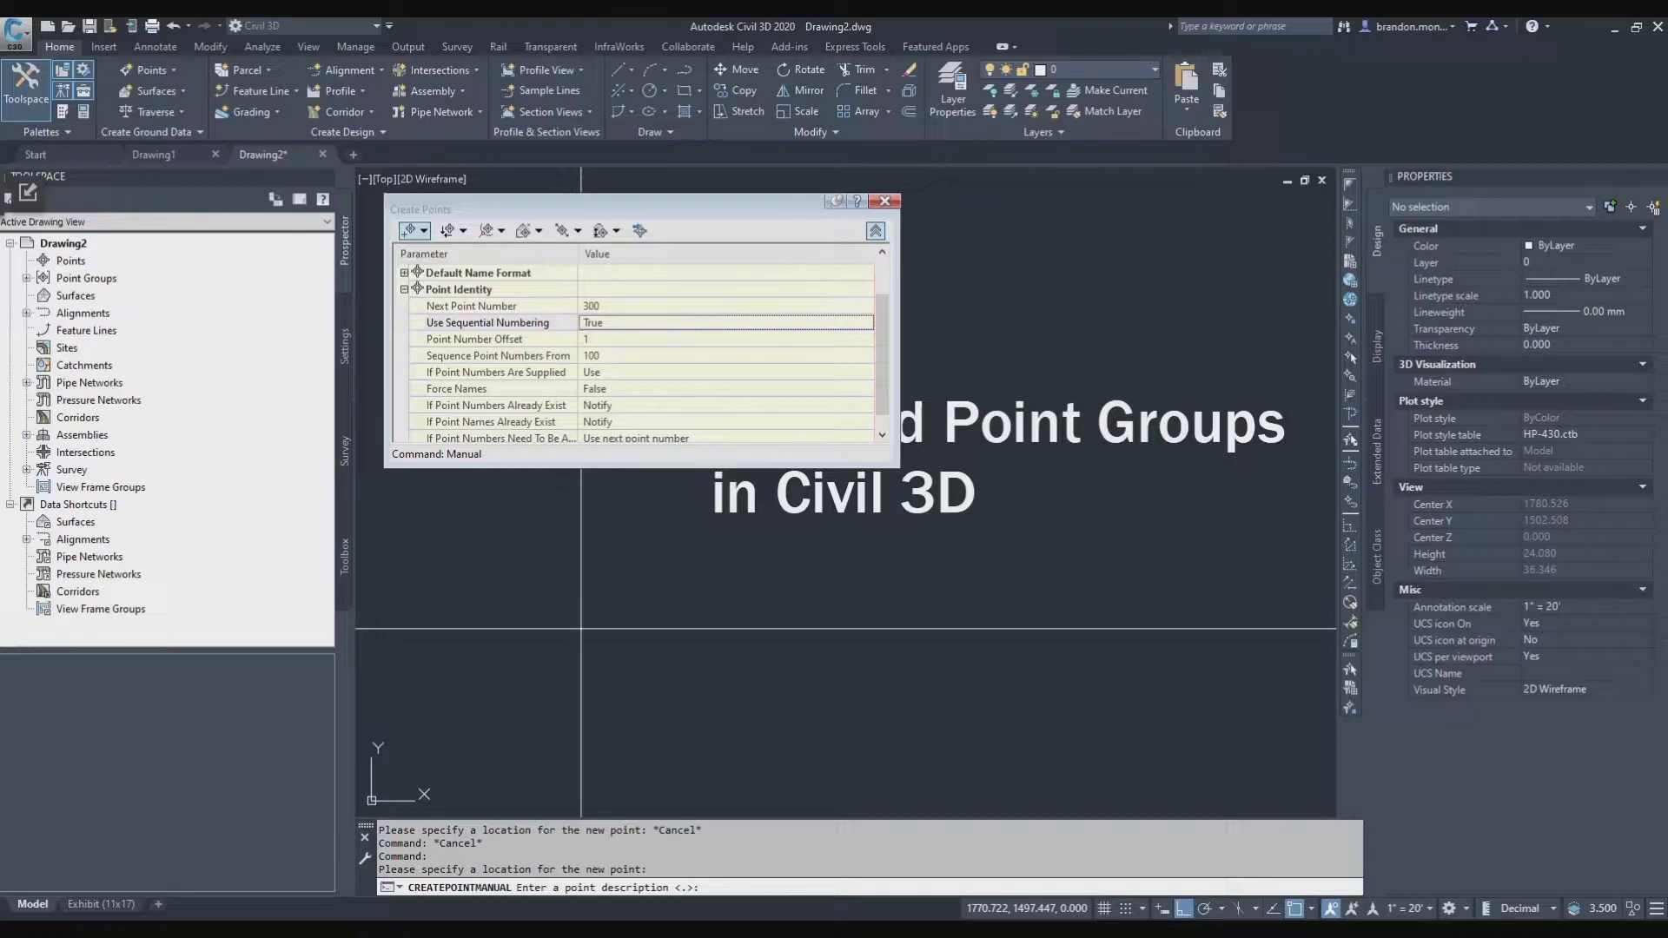
{"action": "key", "text": "Return"}
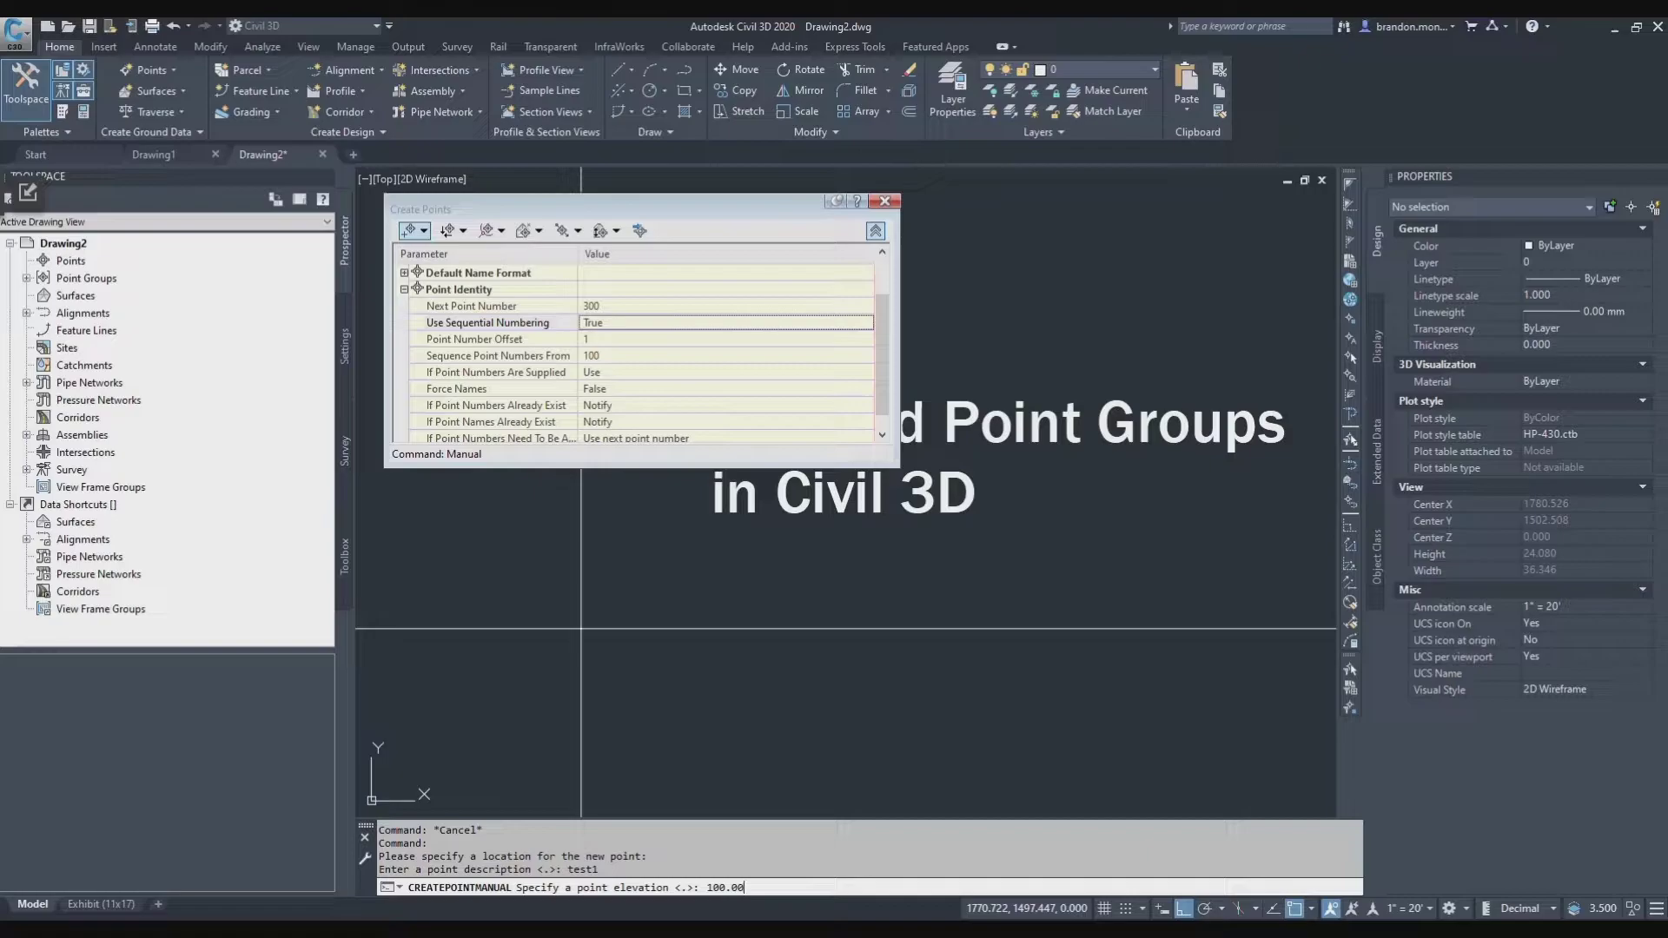
{"action": "key", "text": "Return"}
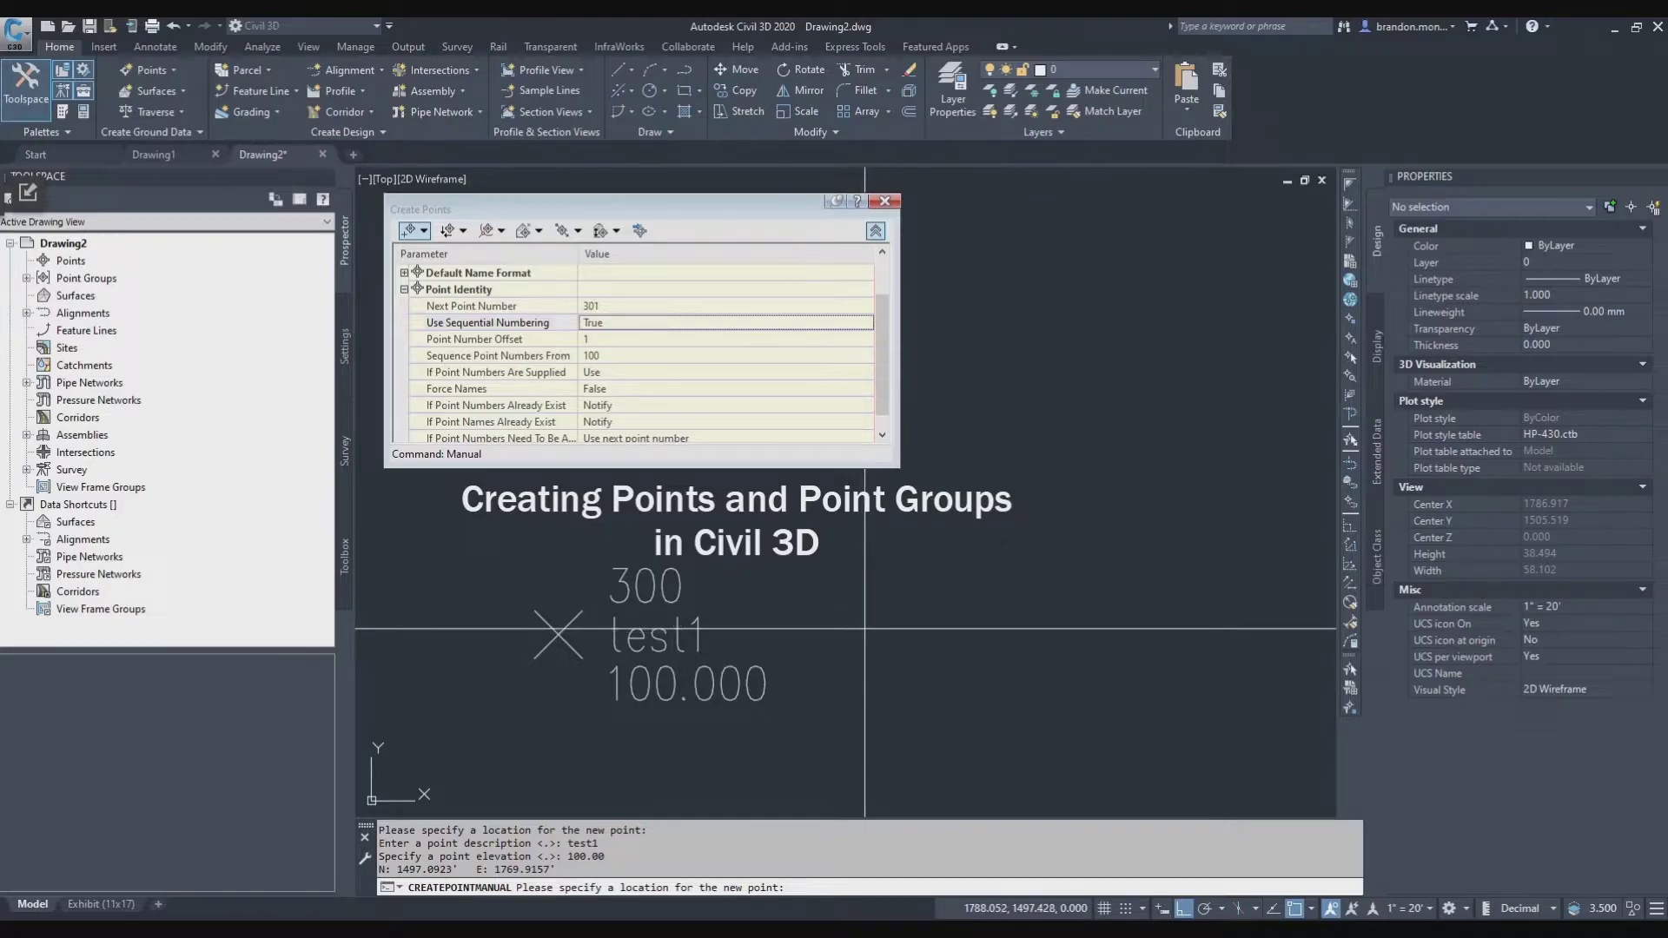
Place a second manual point at about N 1497, E 1788 with description test2 and elevation 101.00
{"action": "left_click", "coordinate": [864, 628]}
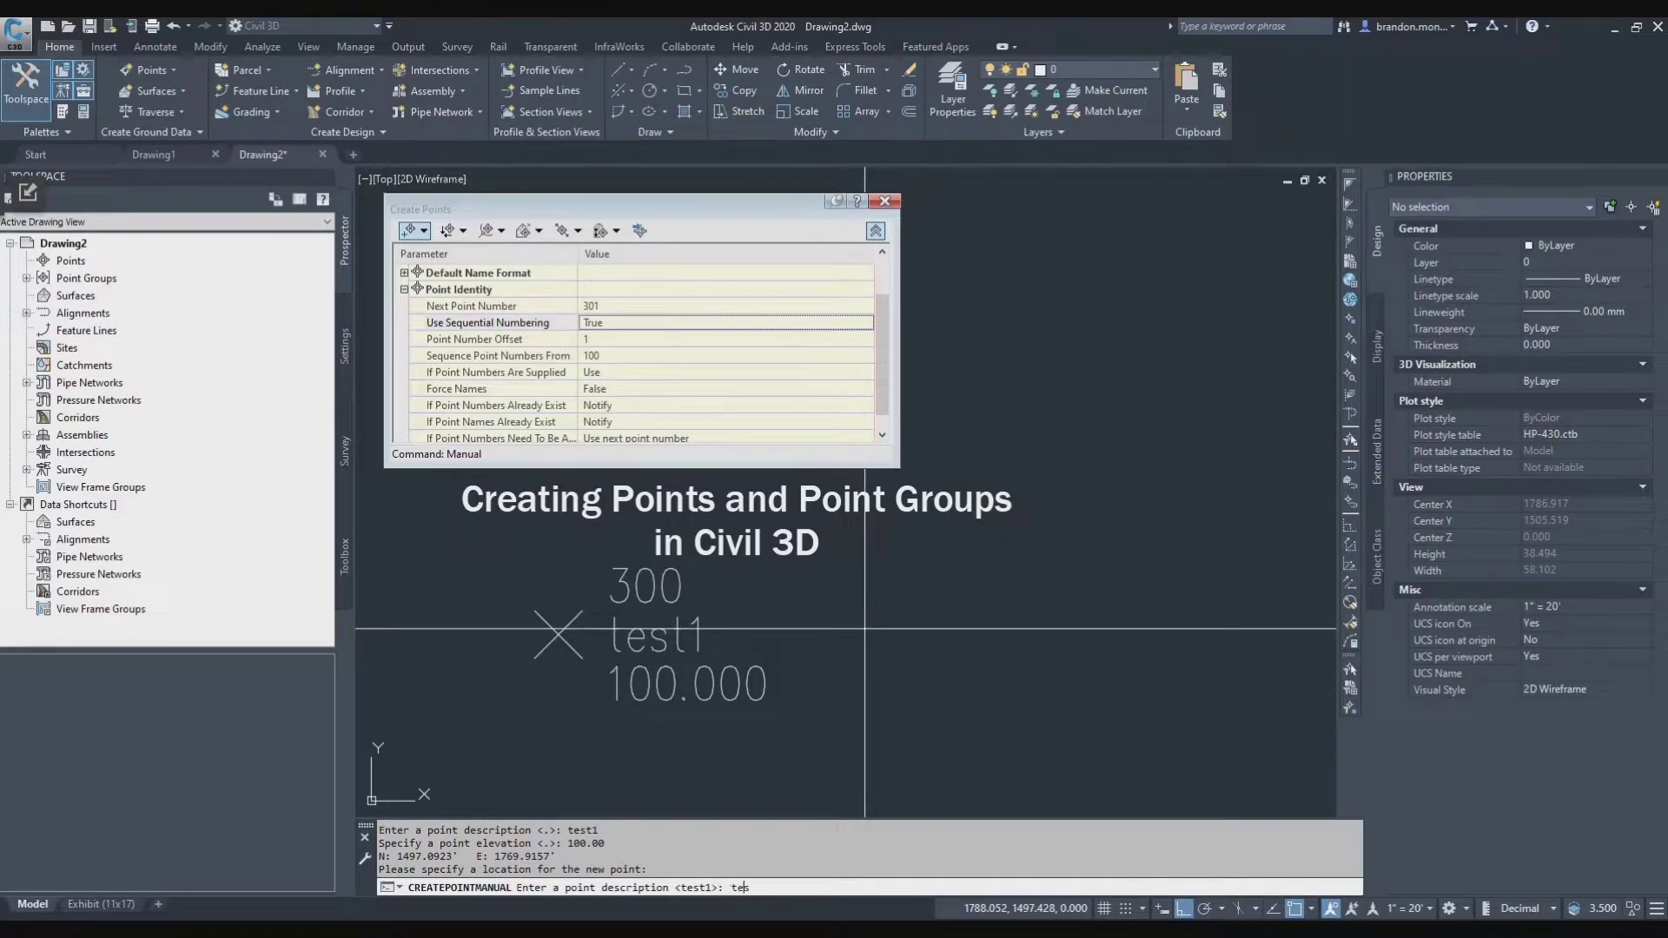
{"action": "key", "text": "Return"}
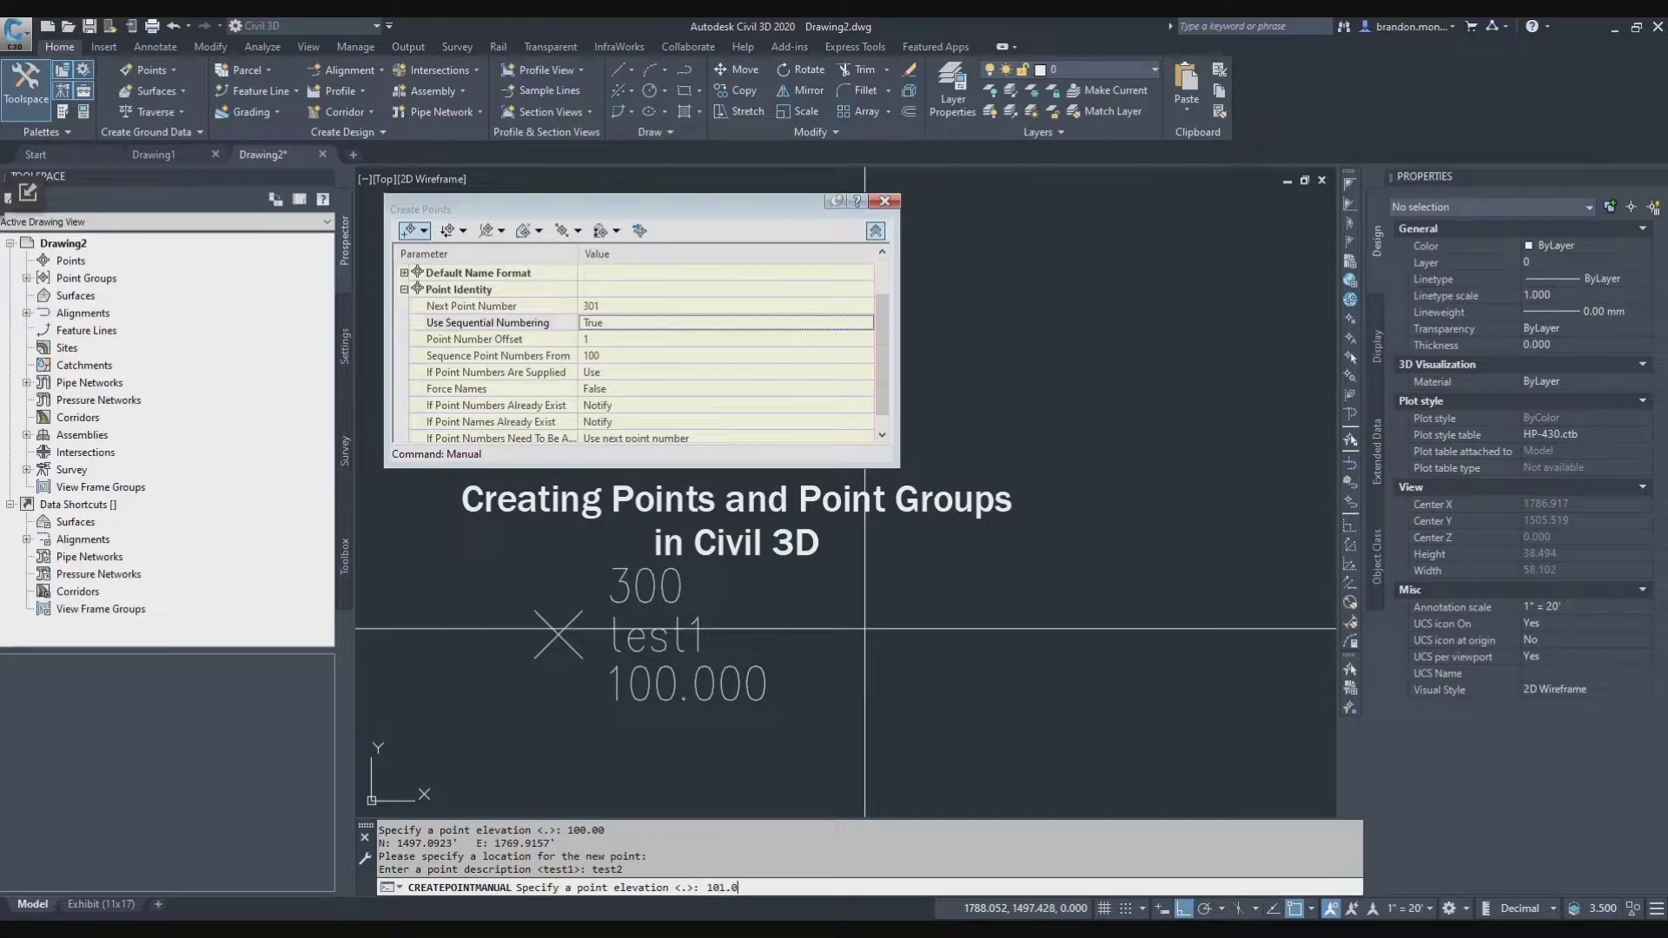
{"action": "key", "text": "Return"}
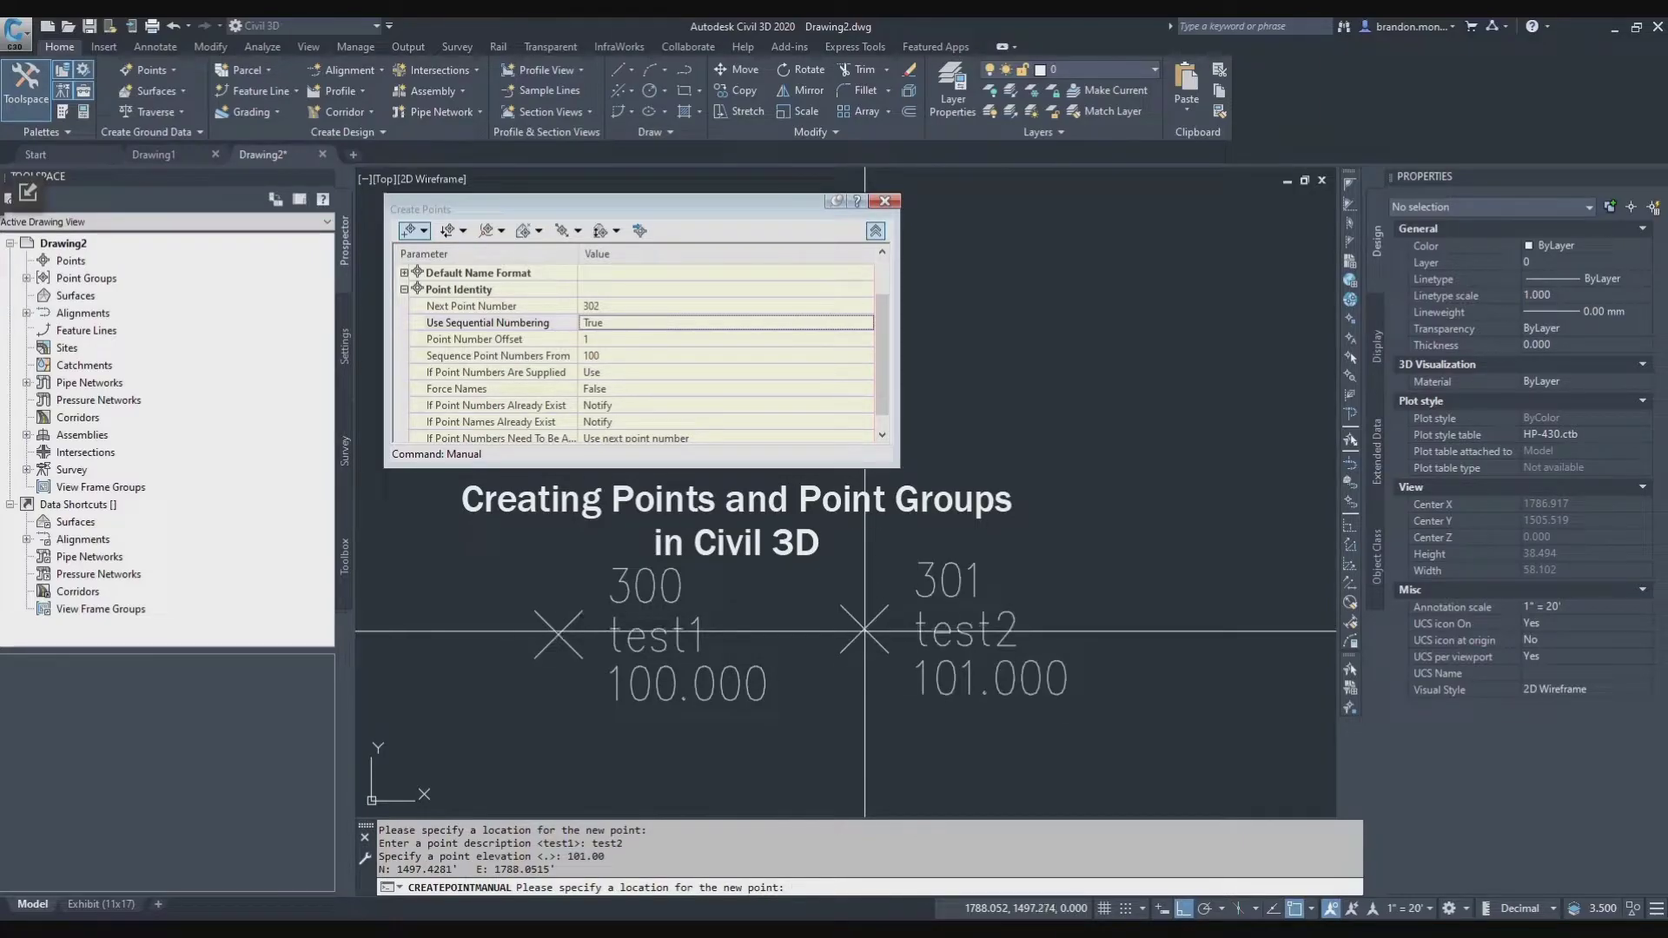
Place a third manual point at about N 1498, E 1806 with description test3 and elevation 102
{"action": "left_click", "coordinate": [1170, 615]}
{"action": "type", "text": "test3"}
{"action": "key", "text": "Return"}
{"action": "scroll", "coordinate": [1170, 615], "scroll_direction": "down", "scroll_amount": 2}
{"action": "type", "text": "102"}
{"action": "key", "text": "Return"}
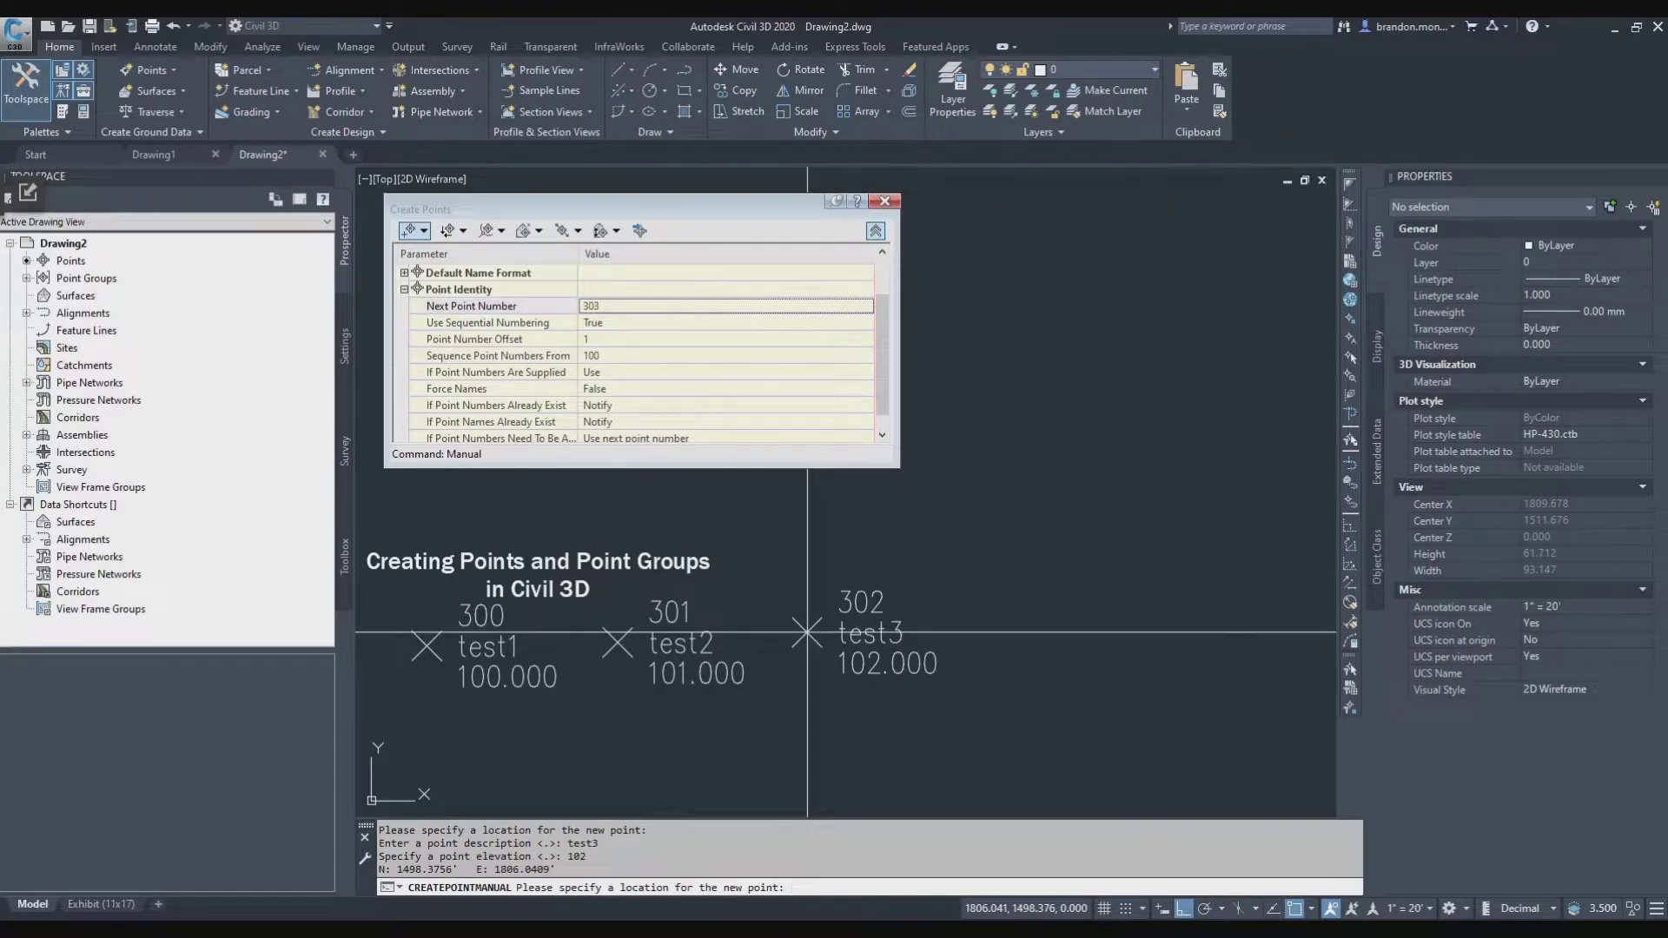
Place a fourth manual point at about N 1498, E 1827 with description test4 and no elevation
{"action": "left_click", "coordinate": [930, 631]}
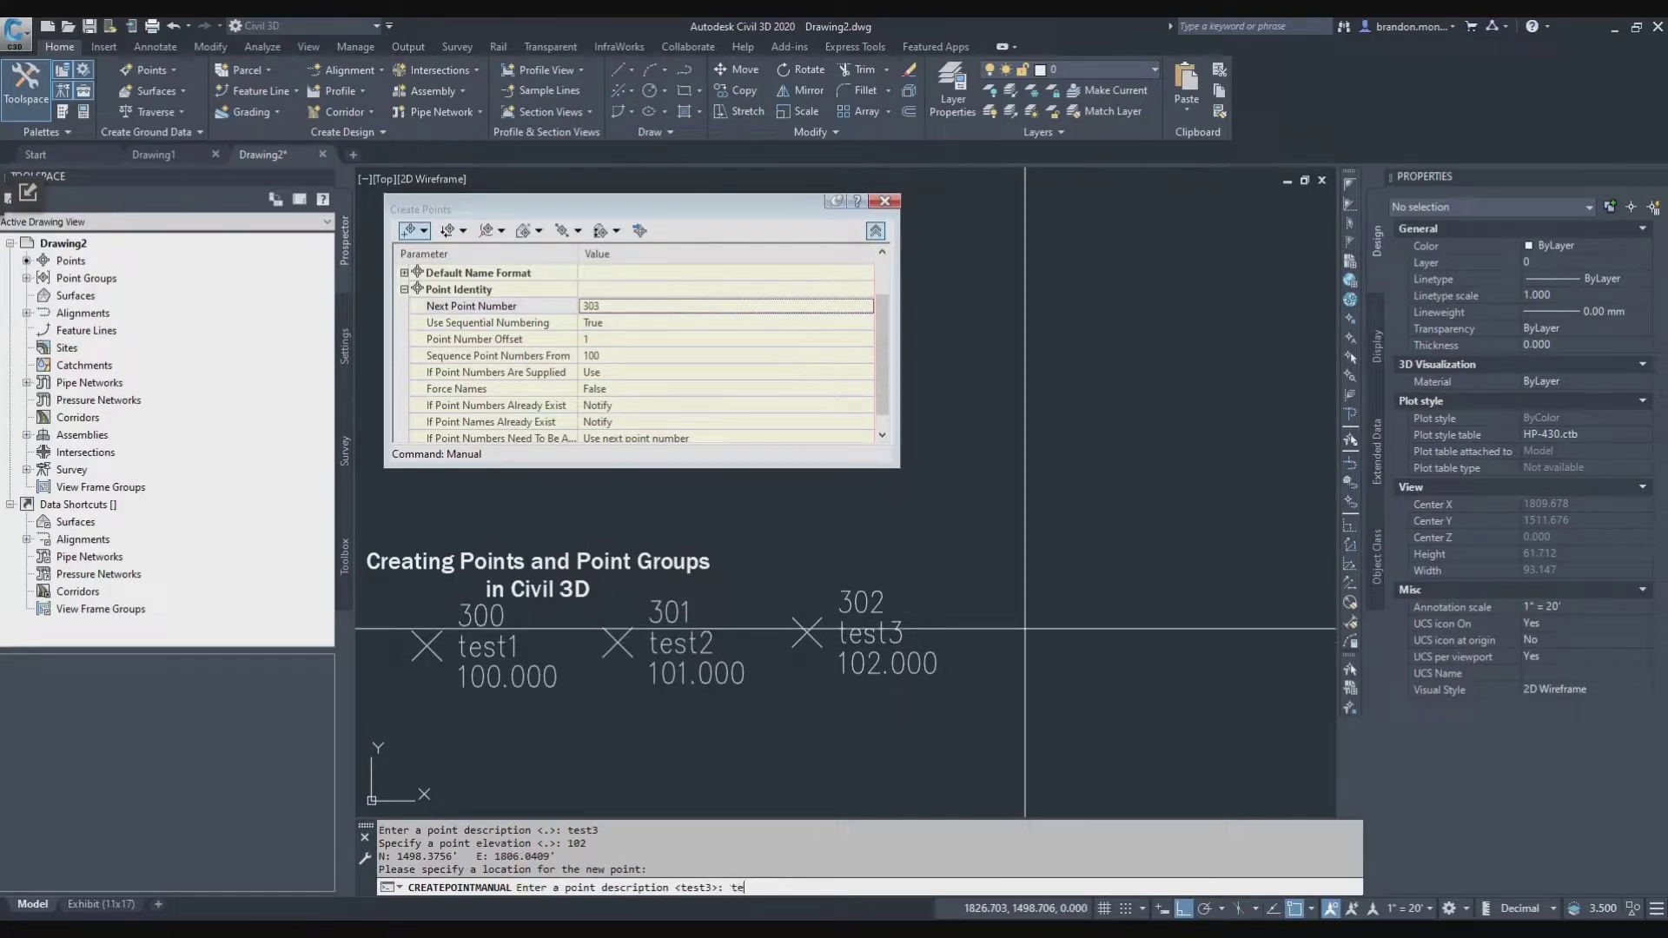
{"action": "type", "text": "test4"}
{"action": "key", "text": "Return"}
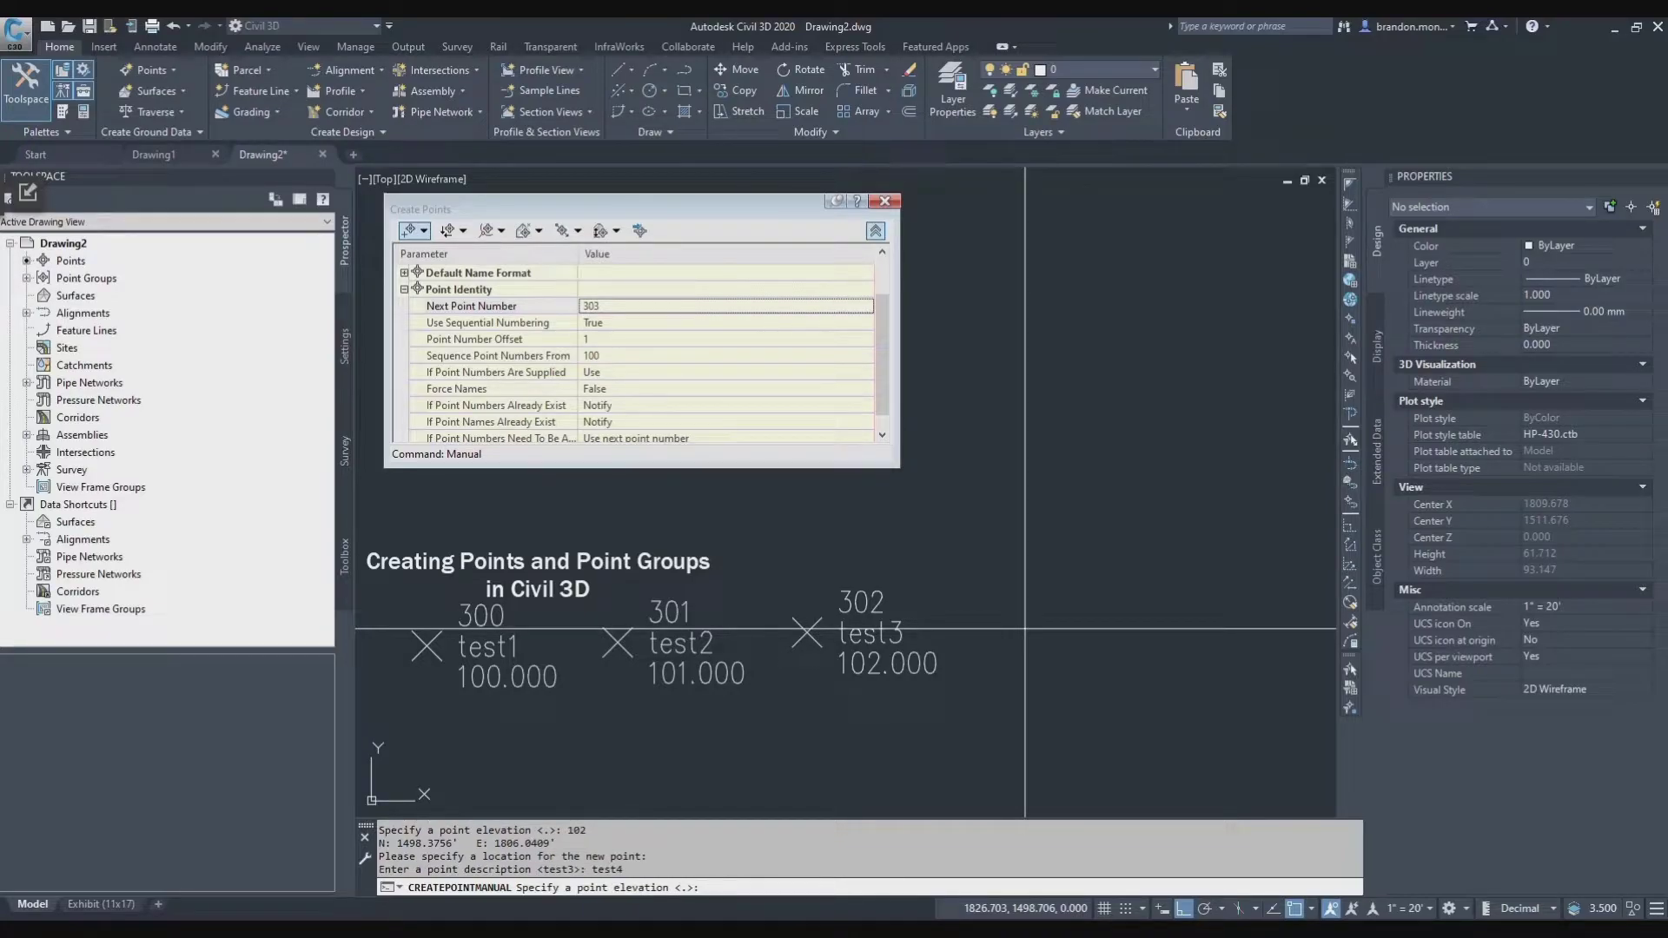
{"action": "key", "text": "Return"}
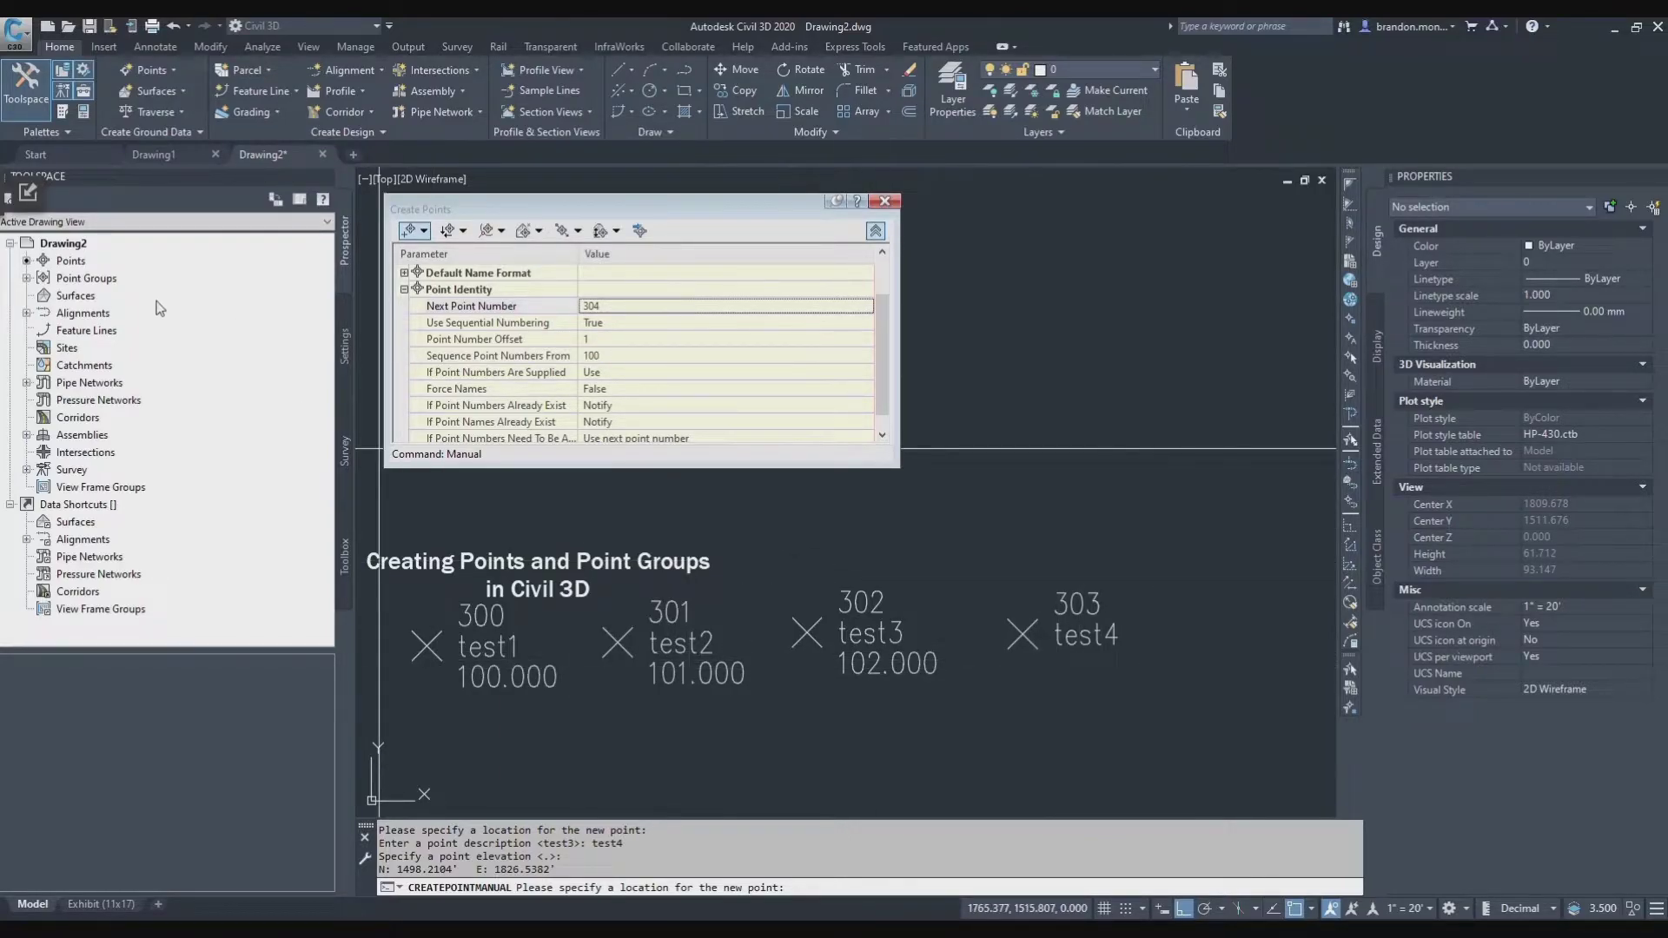
List the drawing's points and restart the point creation tools with the next point number set to 304
{"action": "left_click", "coordinate": [71, 262]}
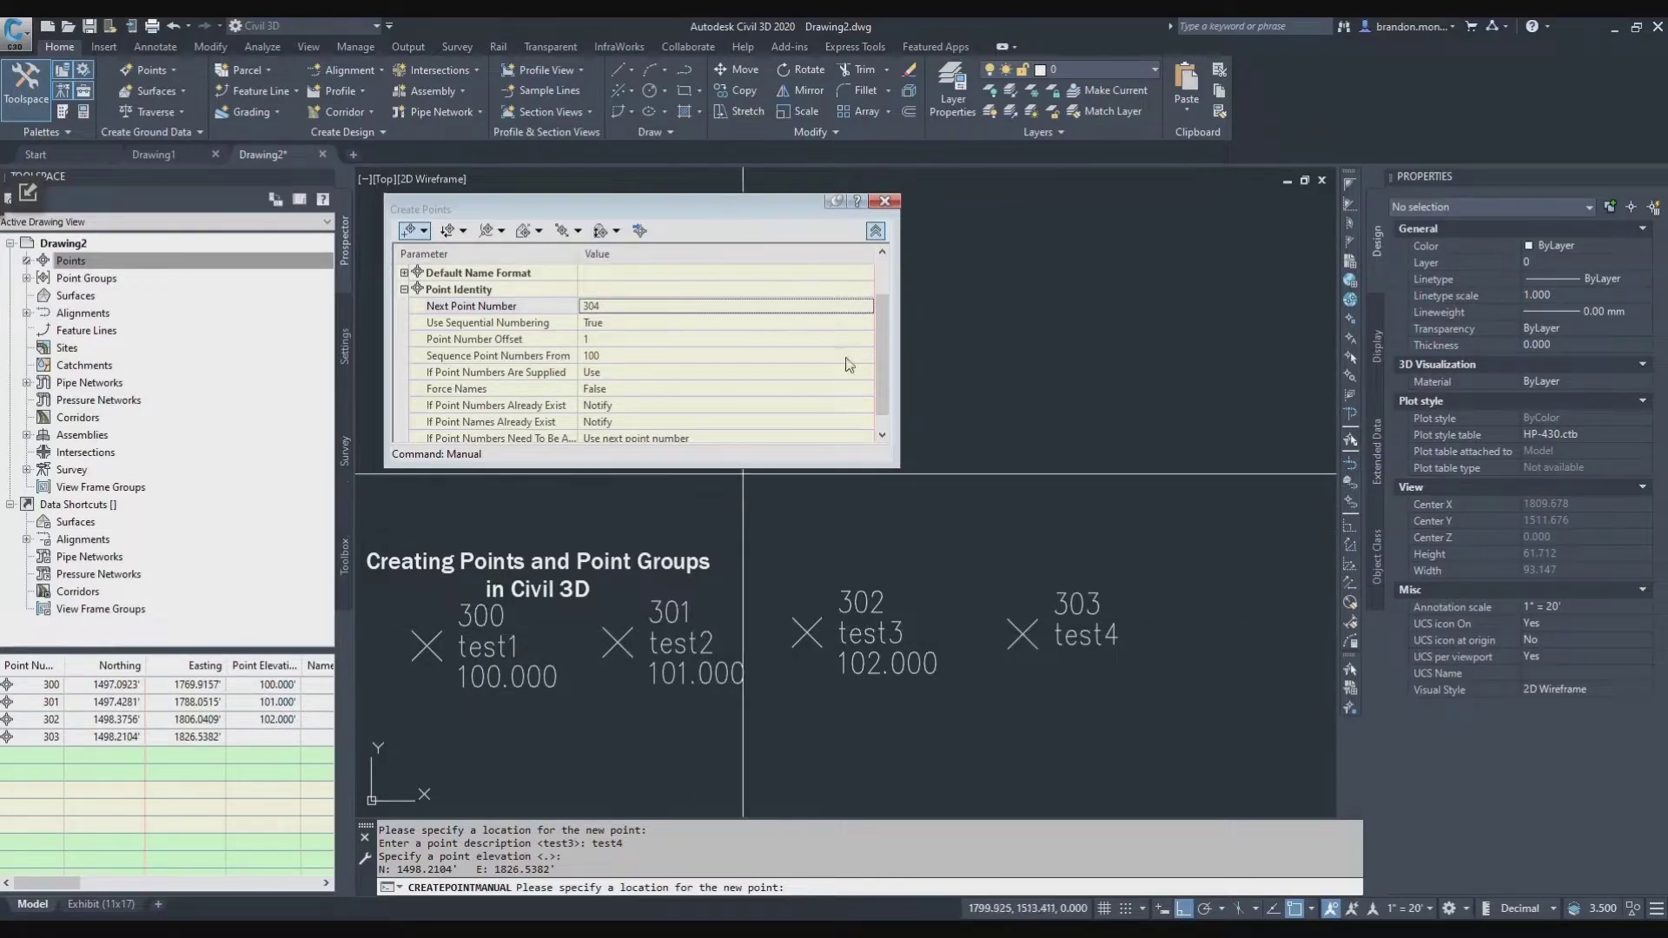
{"action": "left_click", "coordinate": [886, 203]}
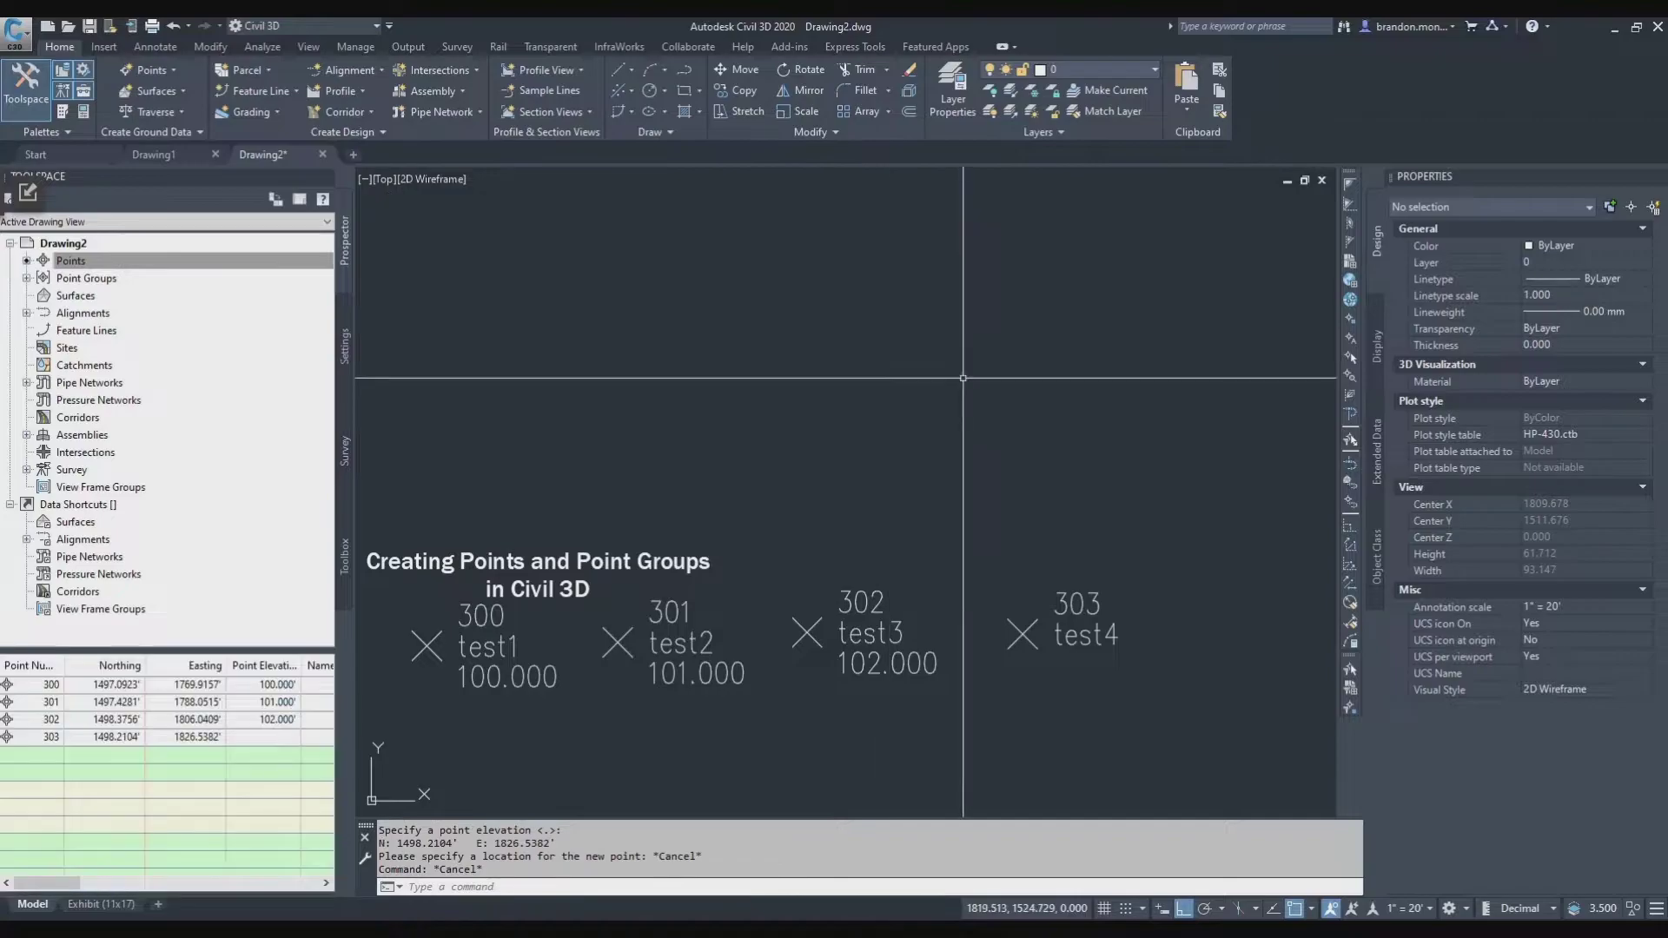
{"action": "left_click", "coordinate": [172, 70]}
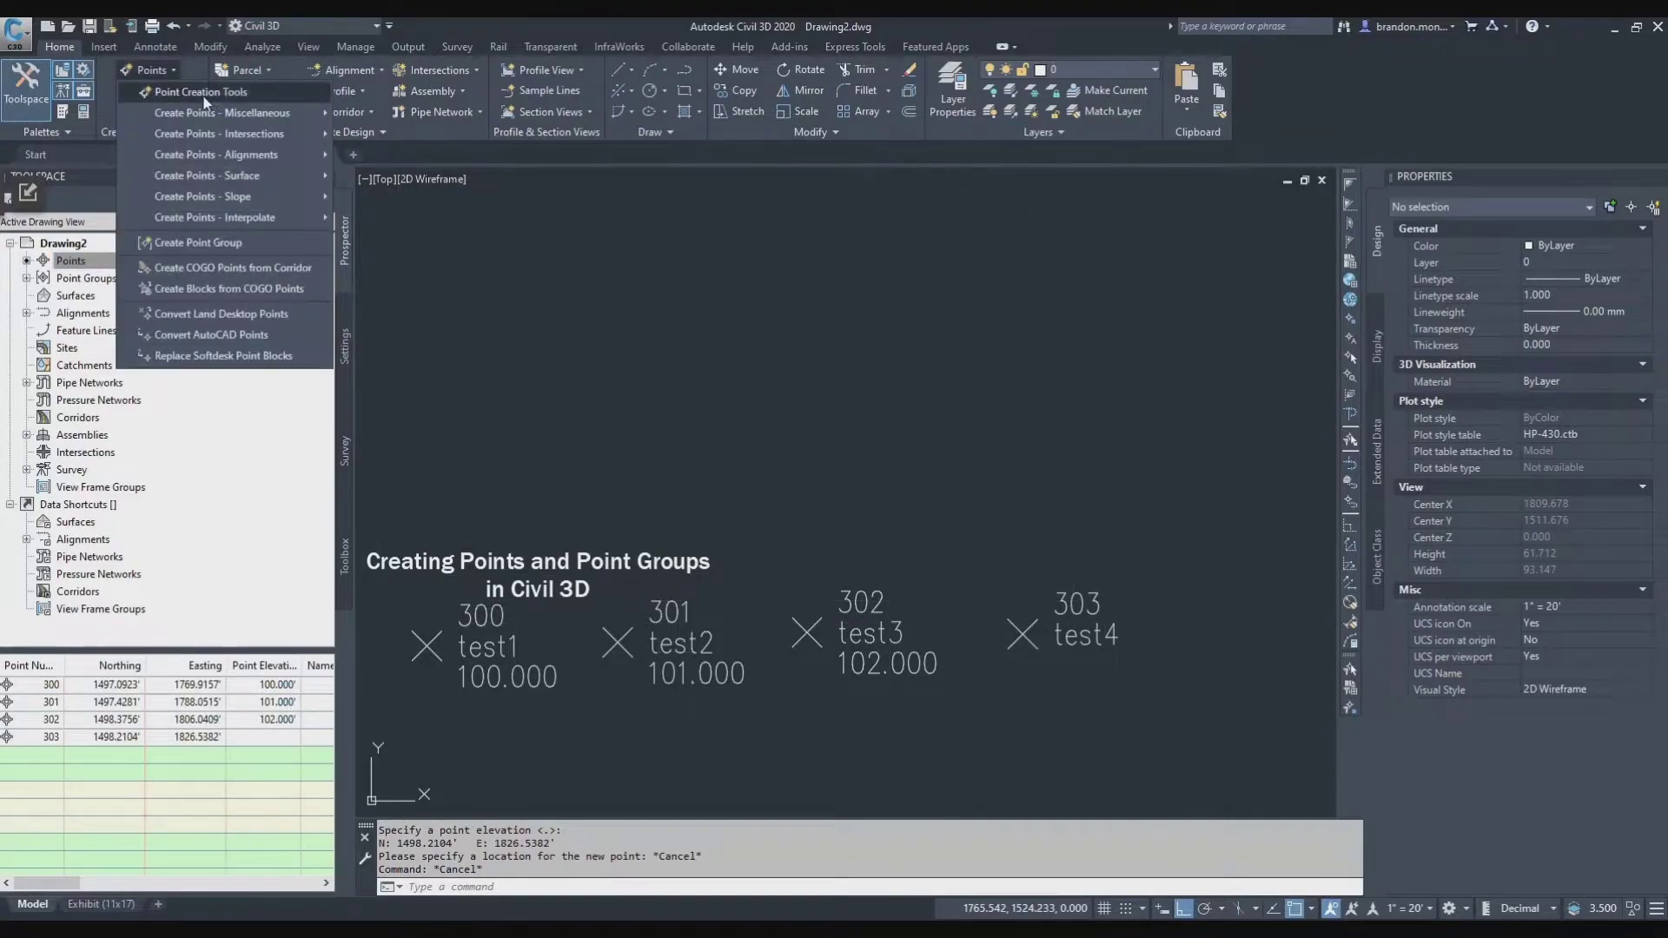
{"action": "left_click", "coordinate": [238, 92]}
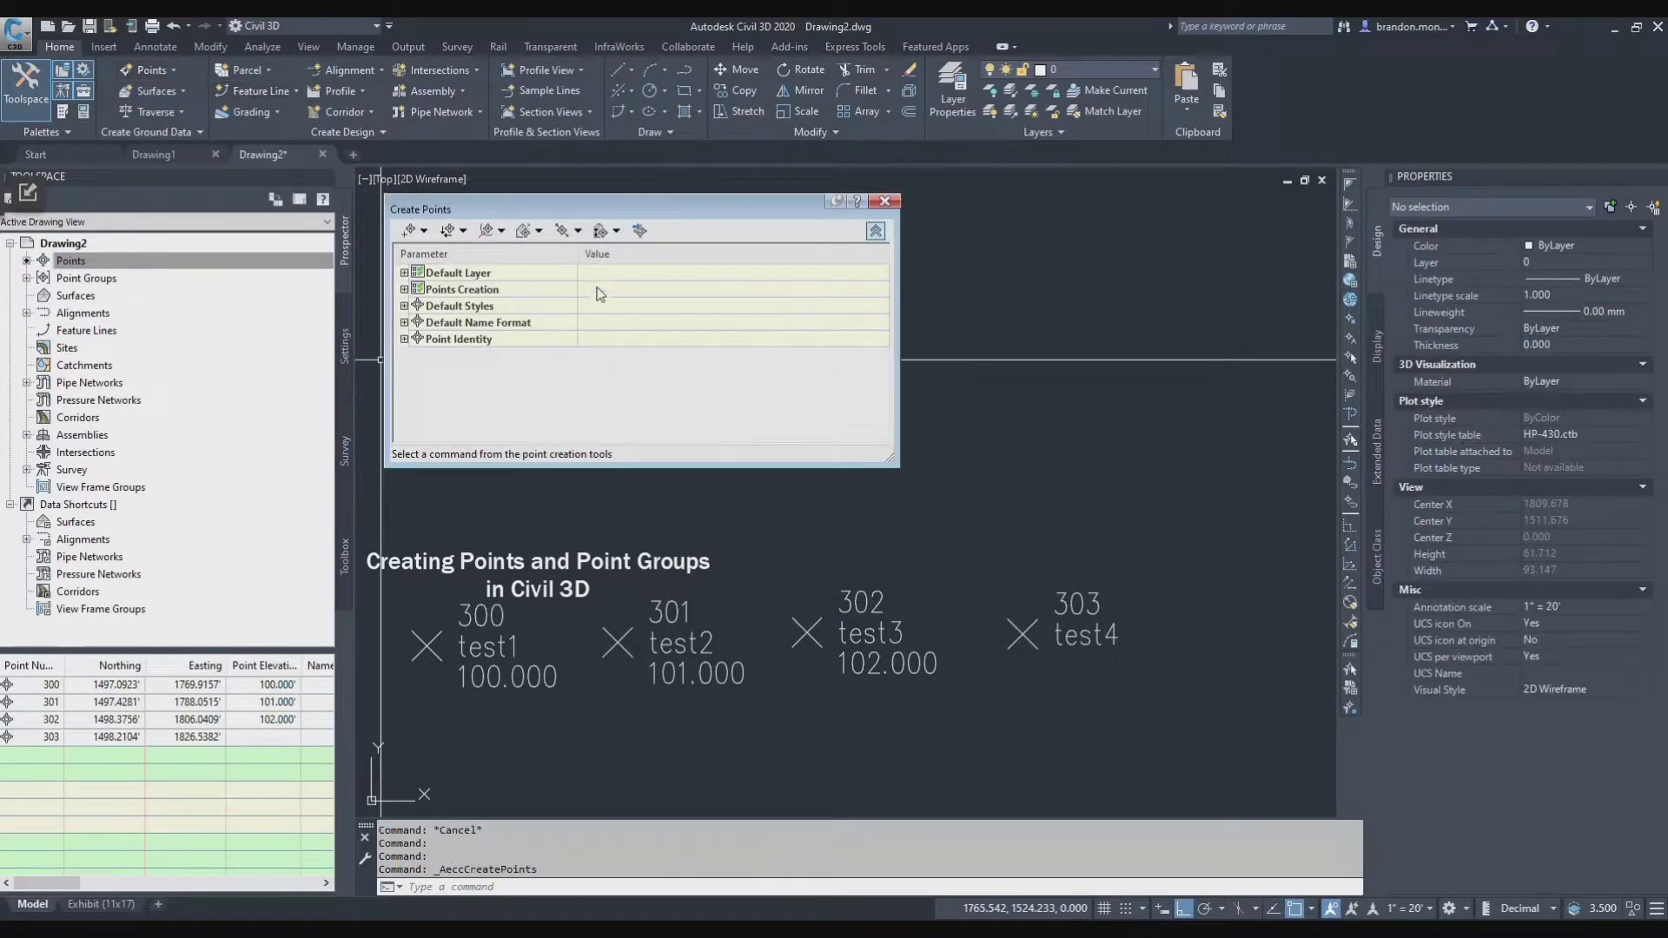
{"action": "double_click", "coordinate": [459, 339]}
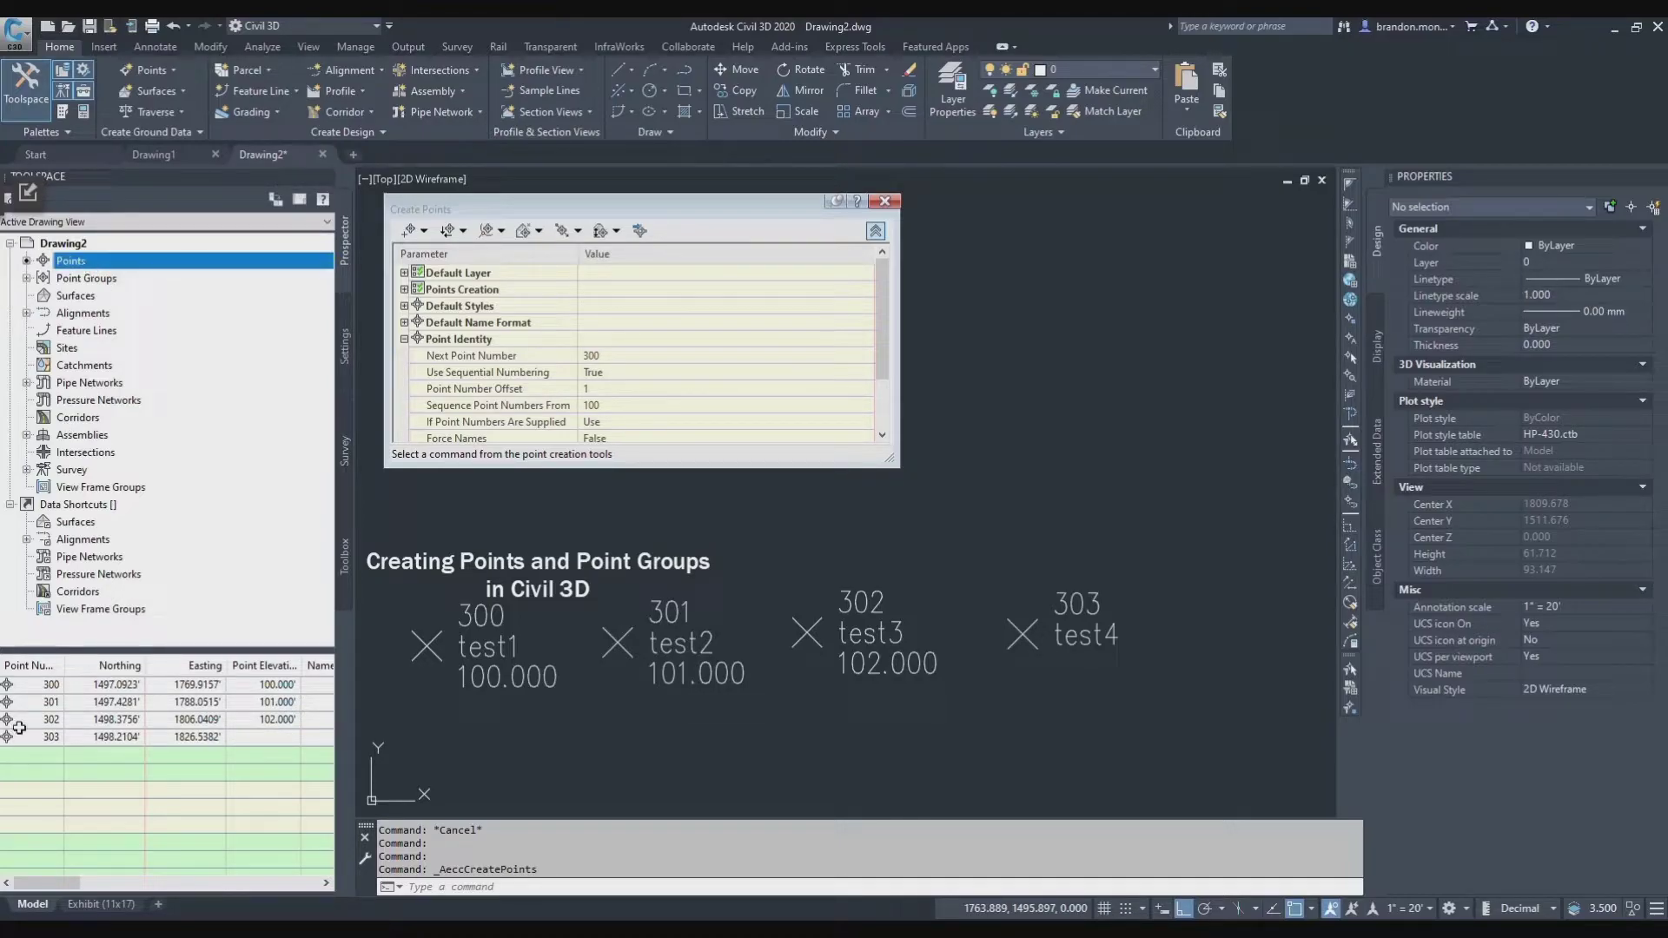
{"action": "left_click", "coordinate": [628, 355]}
{"action": "type", "text": "304"}
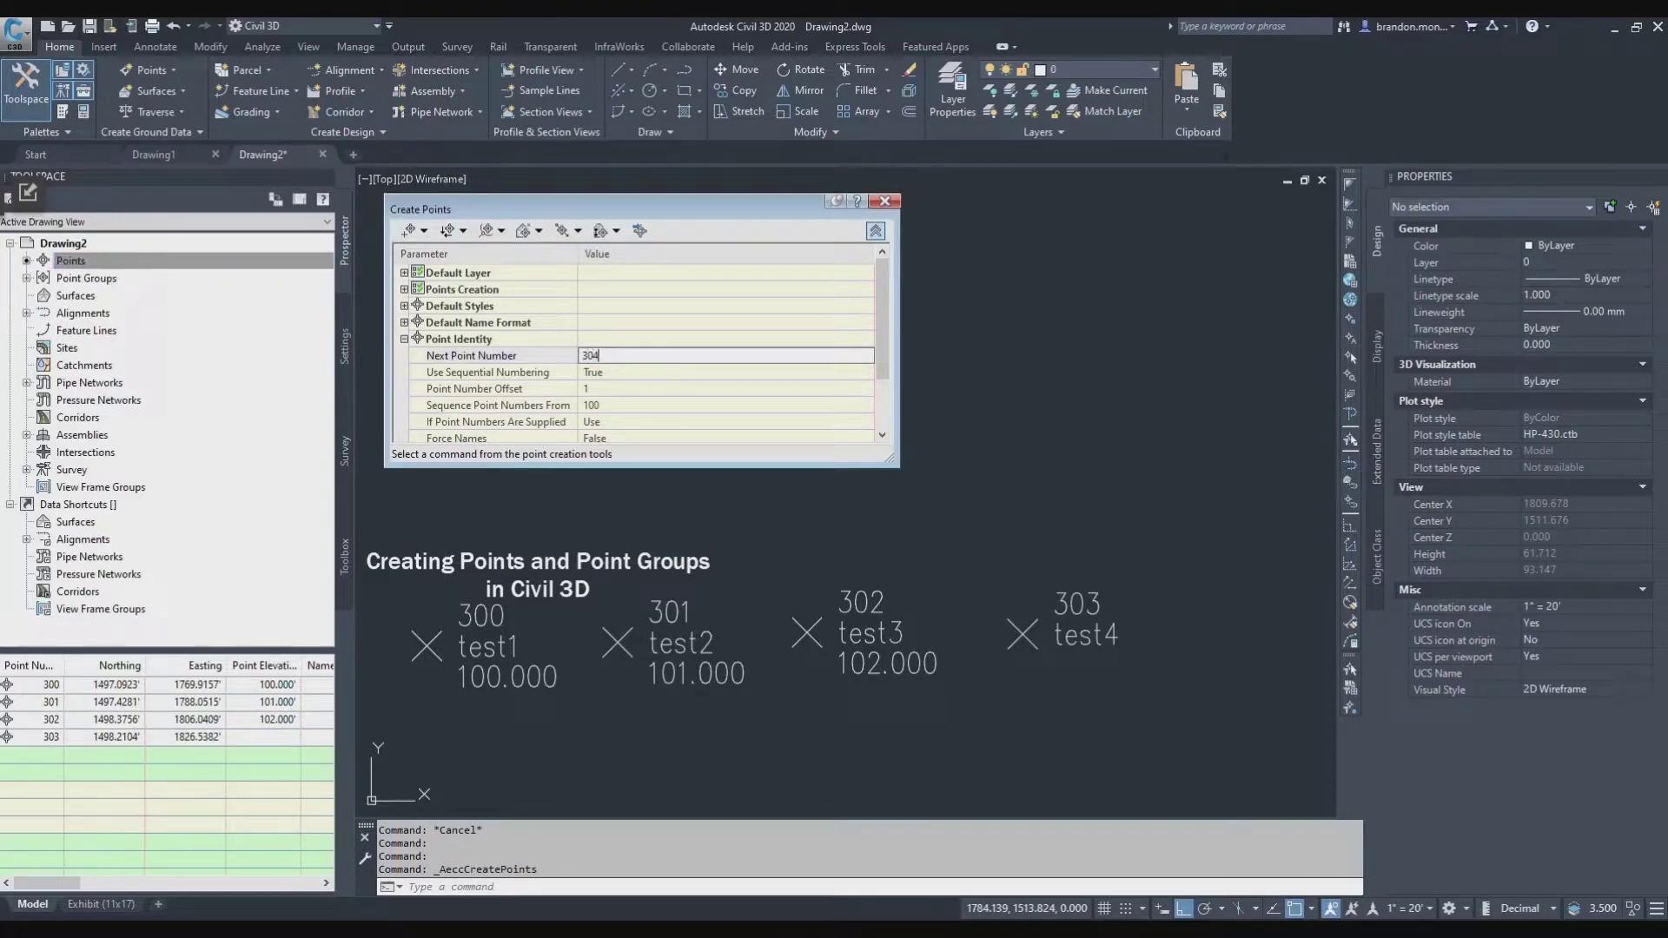
{"action": "key", "text": "Return"}
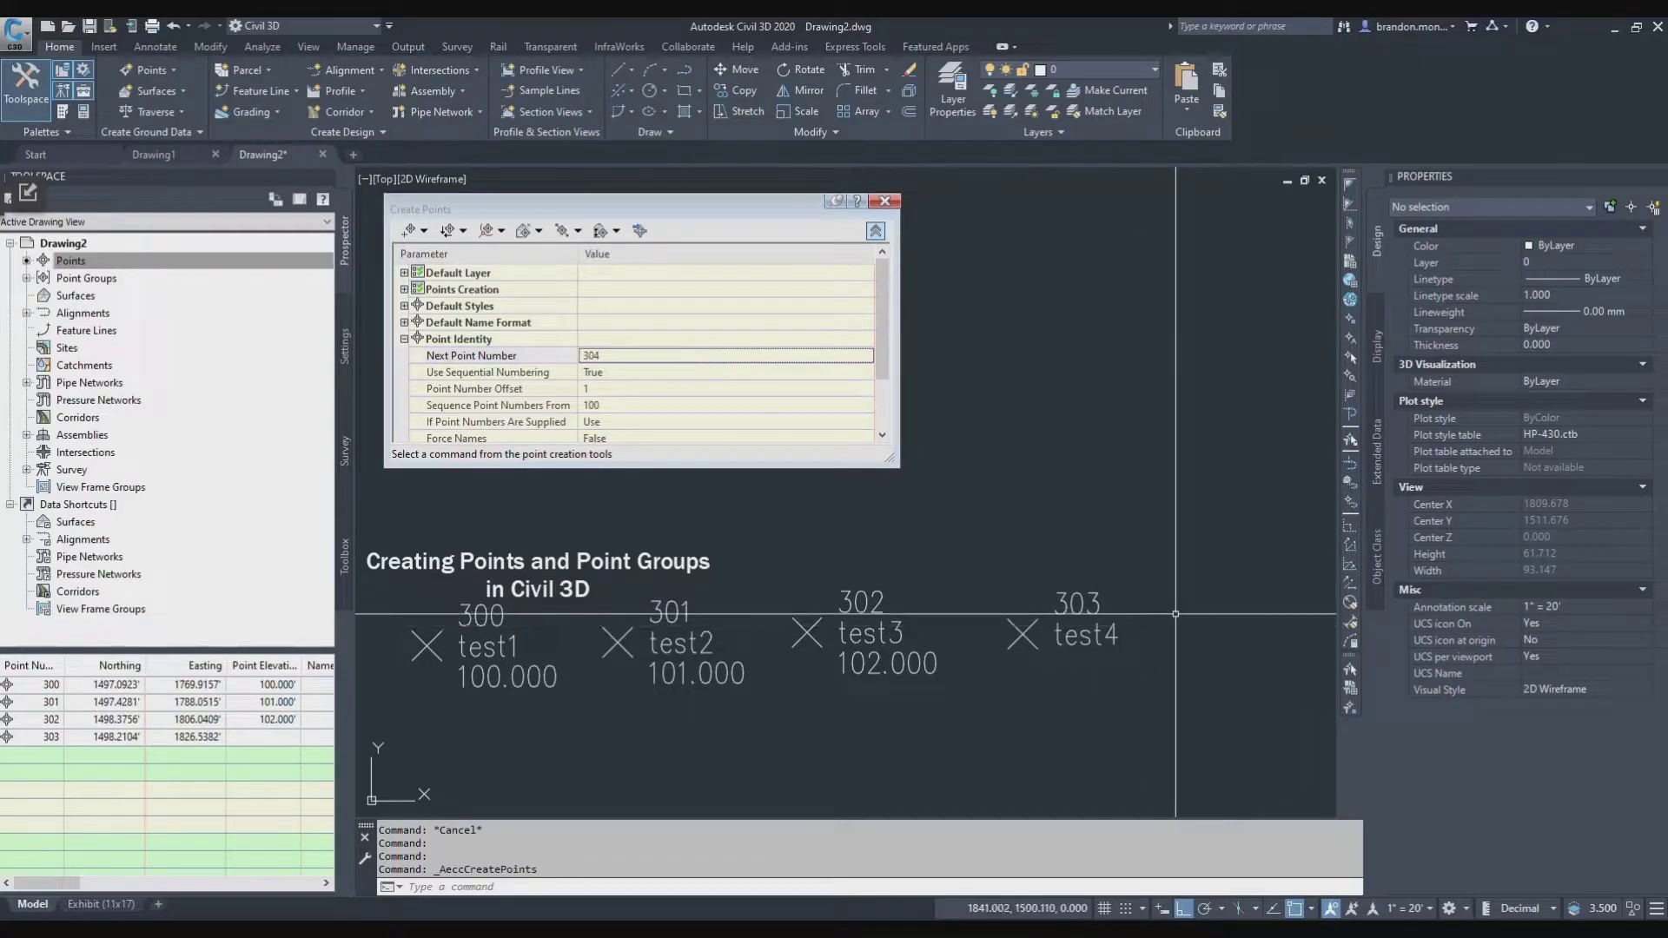
Place two manual points without description or elevation, at about N 1499, E 1841 and about N 1492, E 1841
{"action": "left_click", "coordinate": [408, 230]}
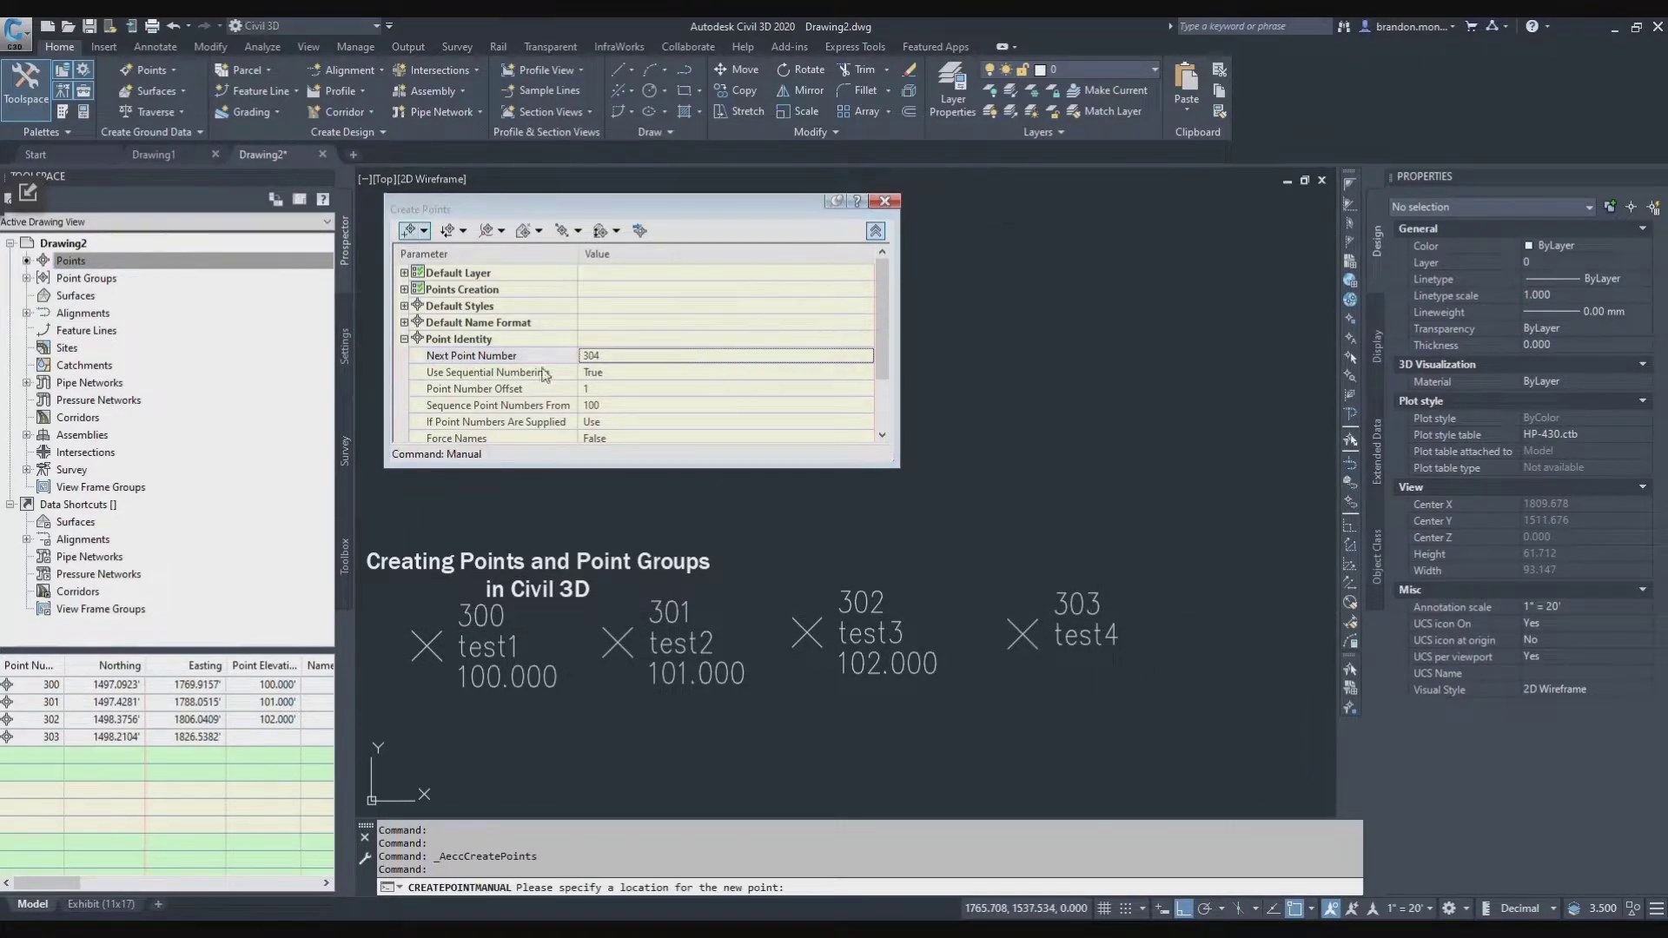
{"action": "left_click", "coordinate": [1172, 630]}
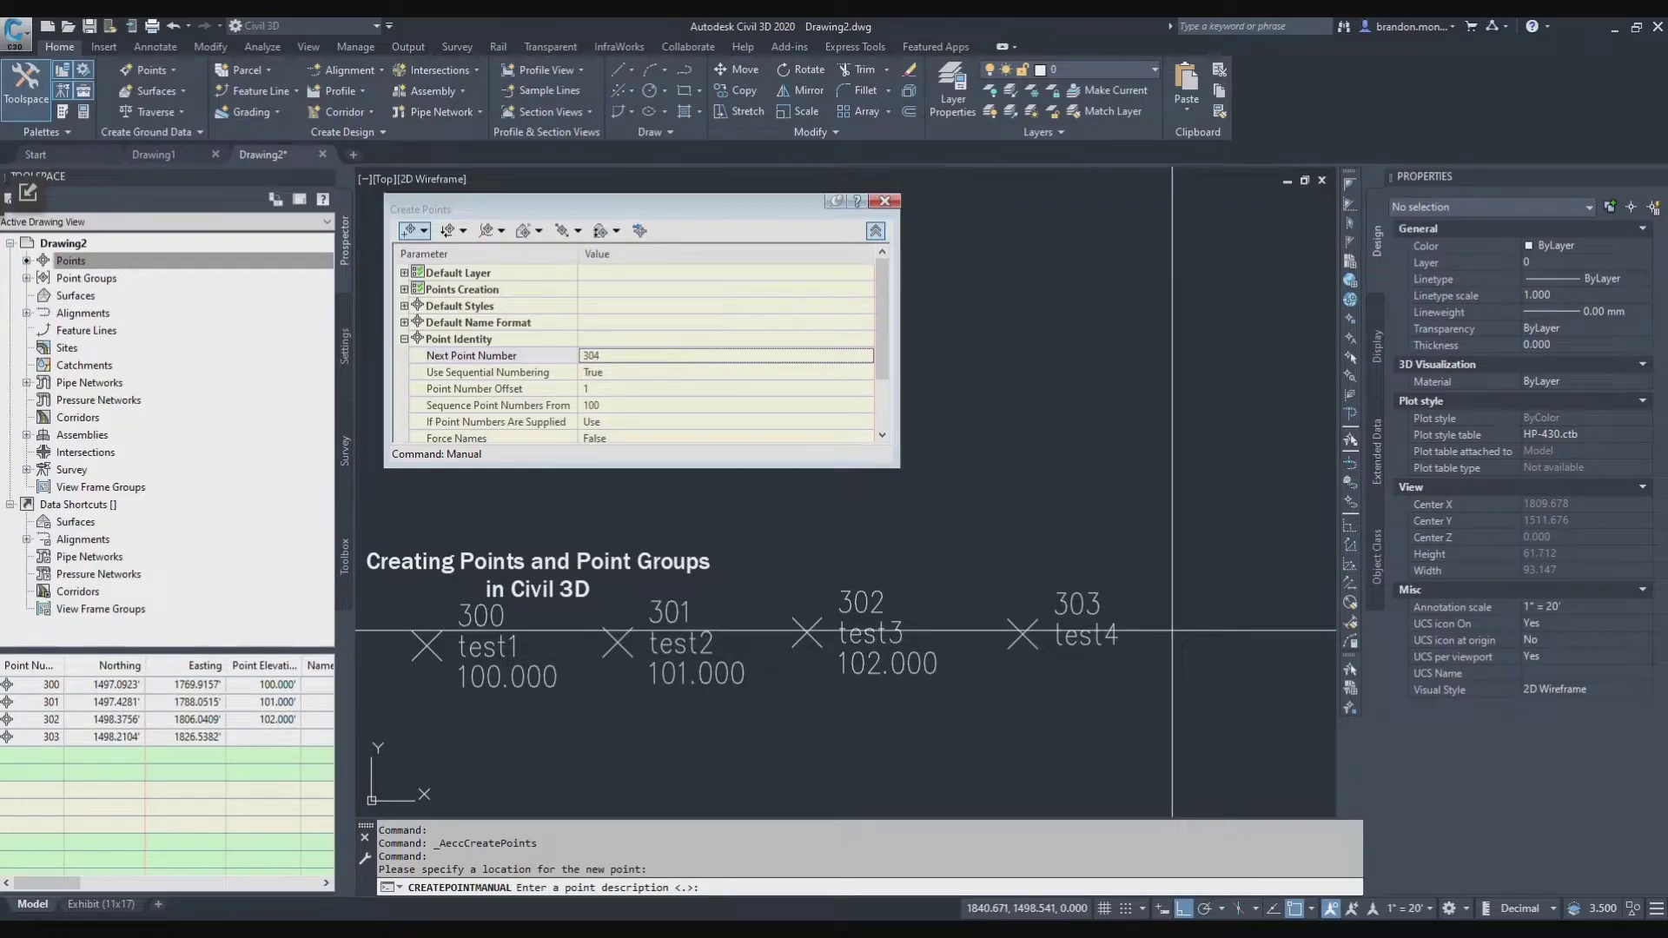
{"action": "key", "text": "Return"}
{"action": "key", "text": "Return"}
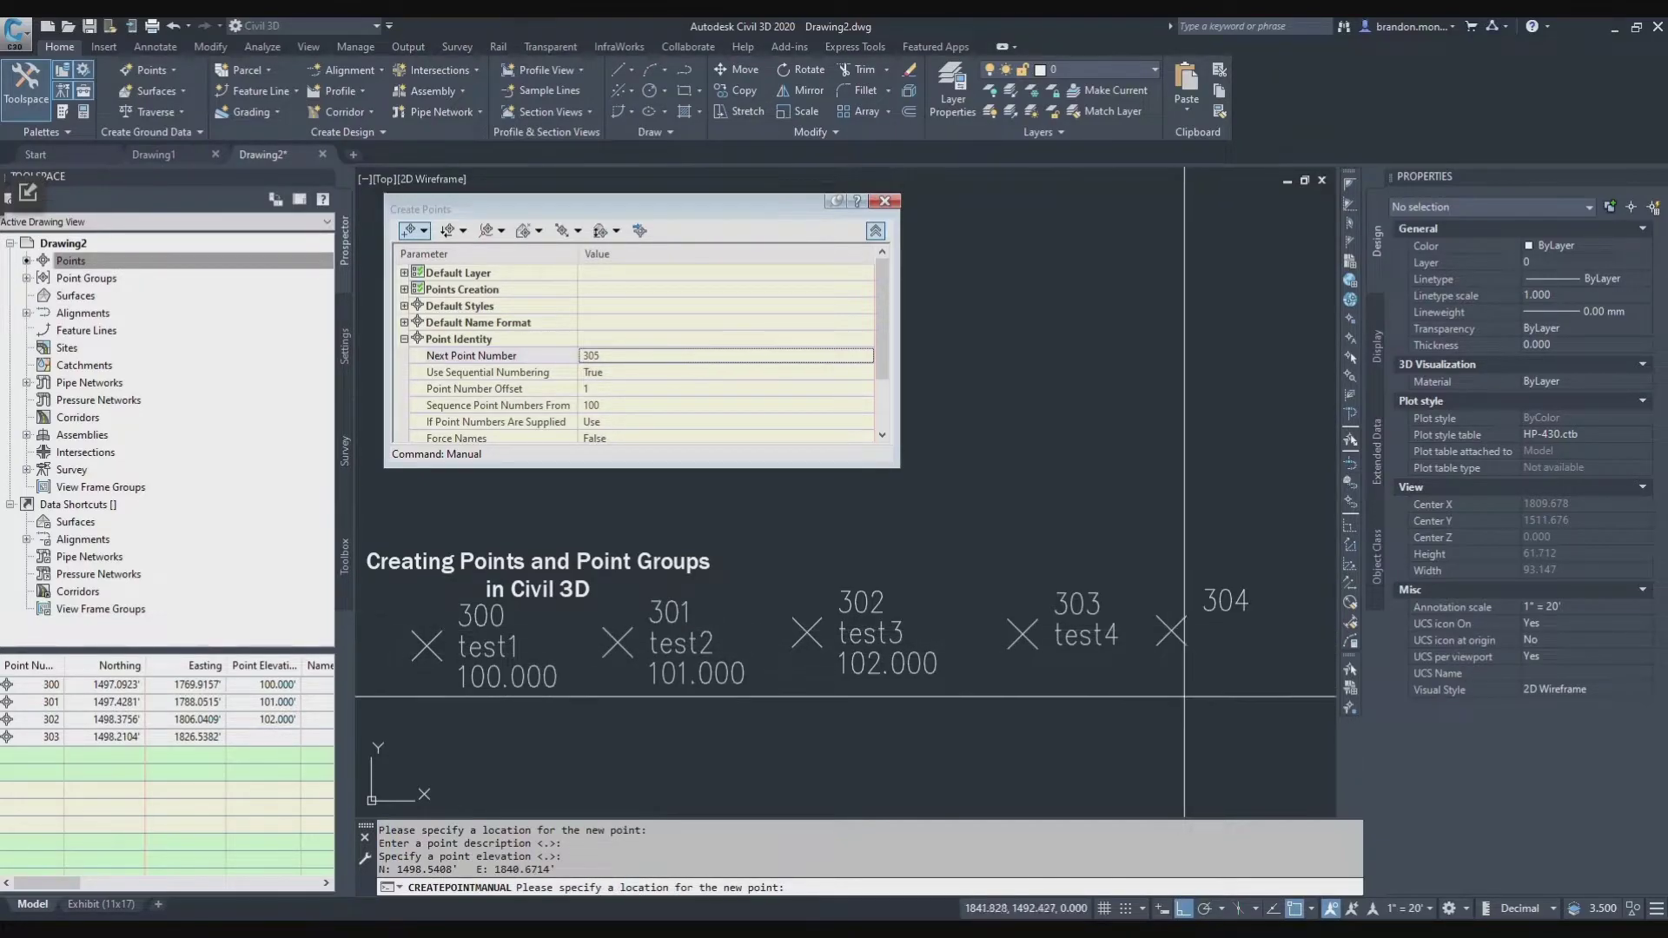
{"action": "key", "text": "Return"}
{"action": "key", "text": "Return"}
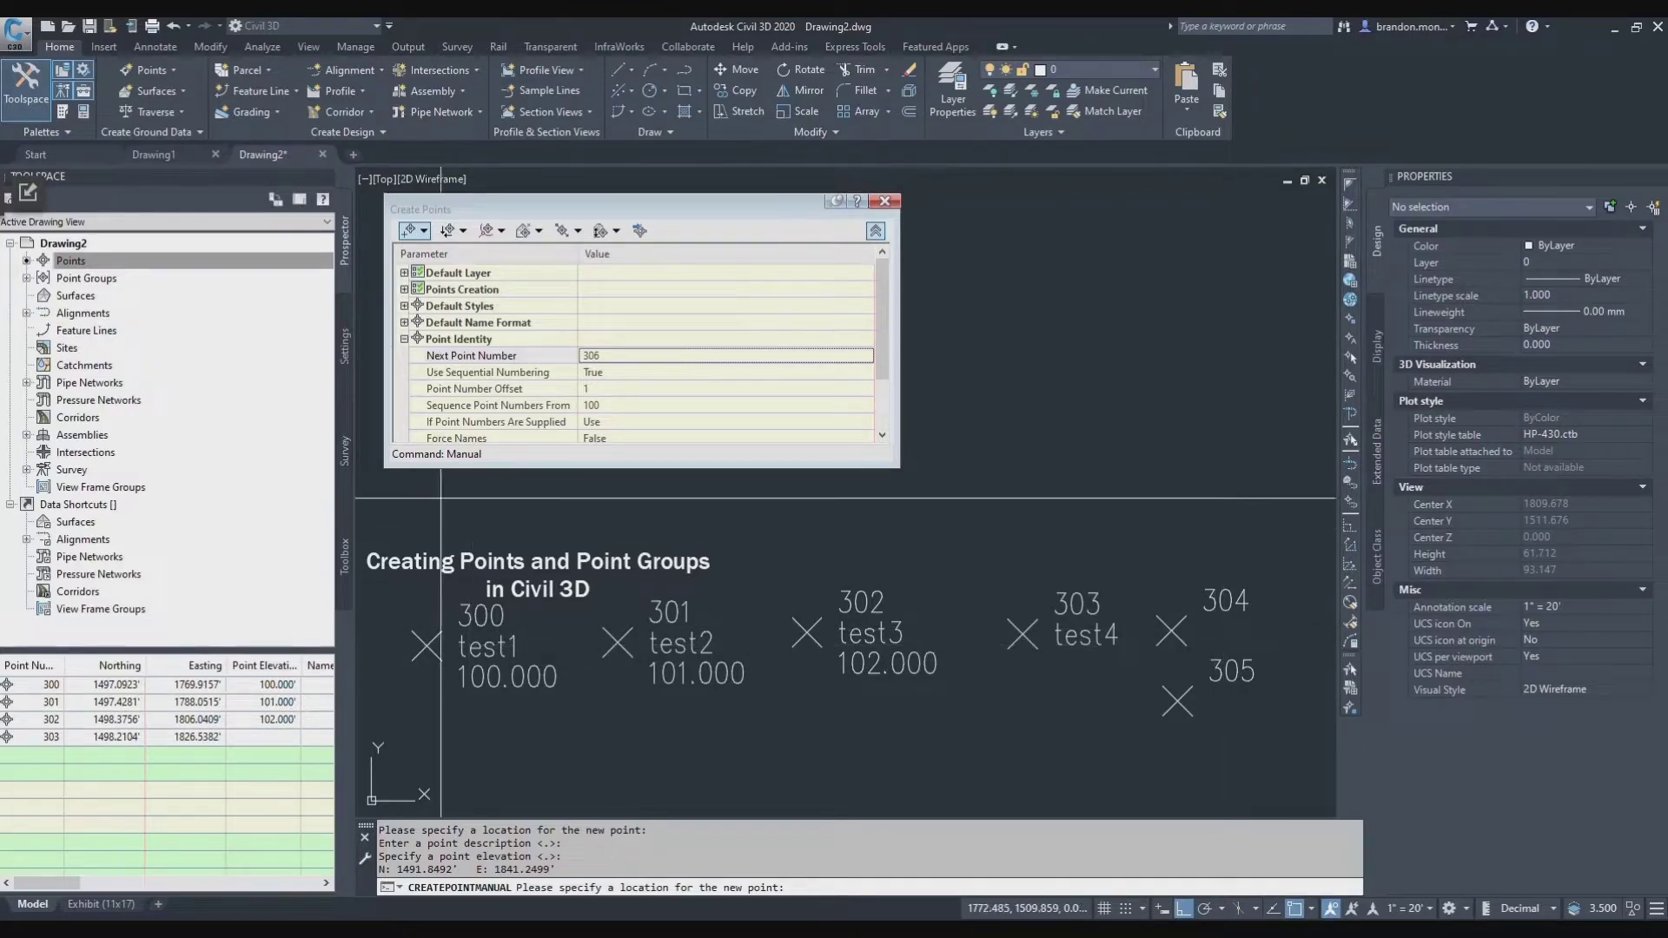
{"action": "left_click", "coordinate": [169, 69]}
{"action": "mouse_move", "coordinate": [255, 115]}
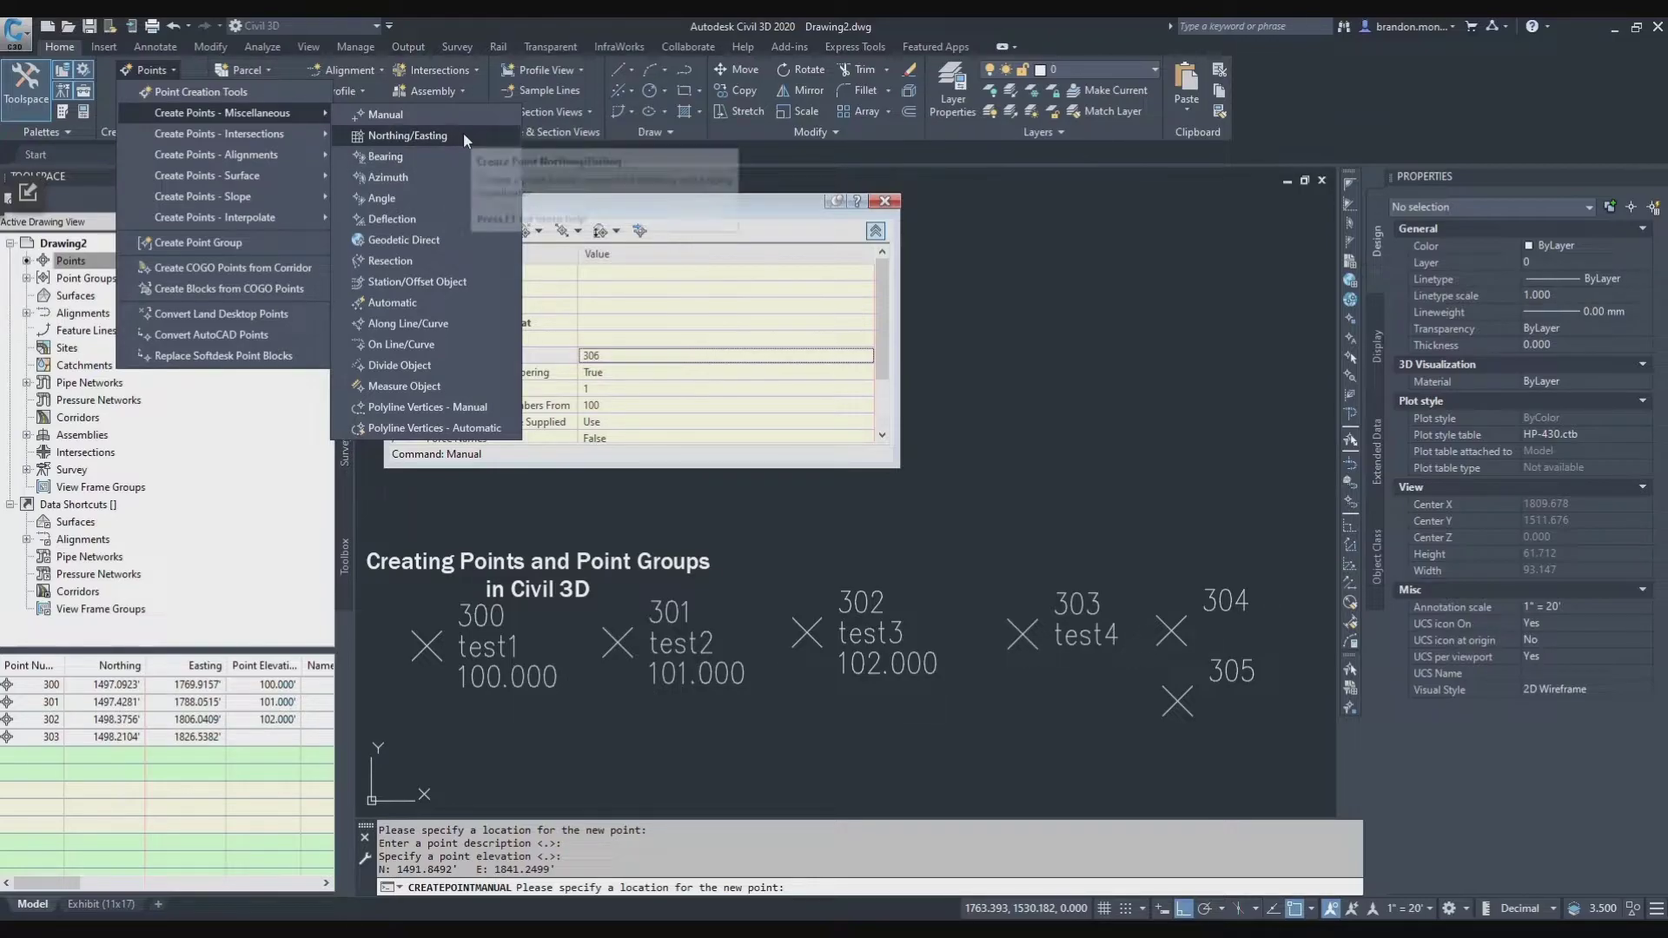
{"action": "left_click", "coordinate": [439, 206]}
{"action": "left_click", "coordinate": [423, 231]}
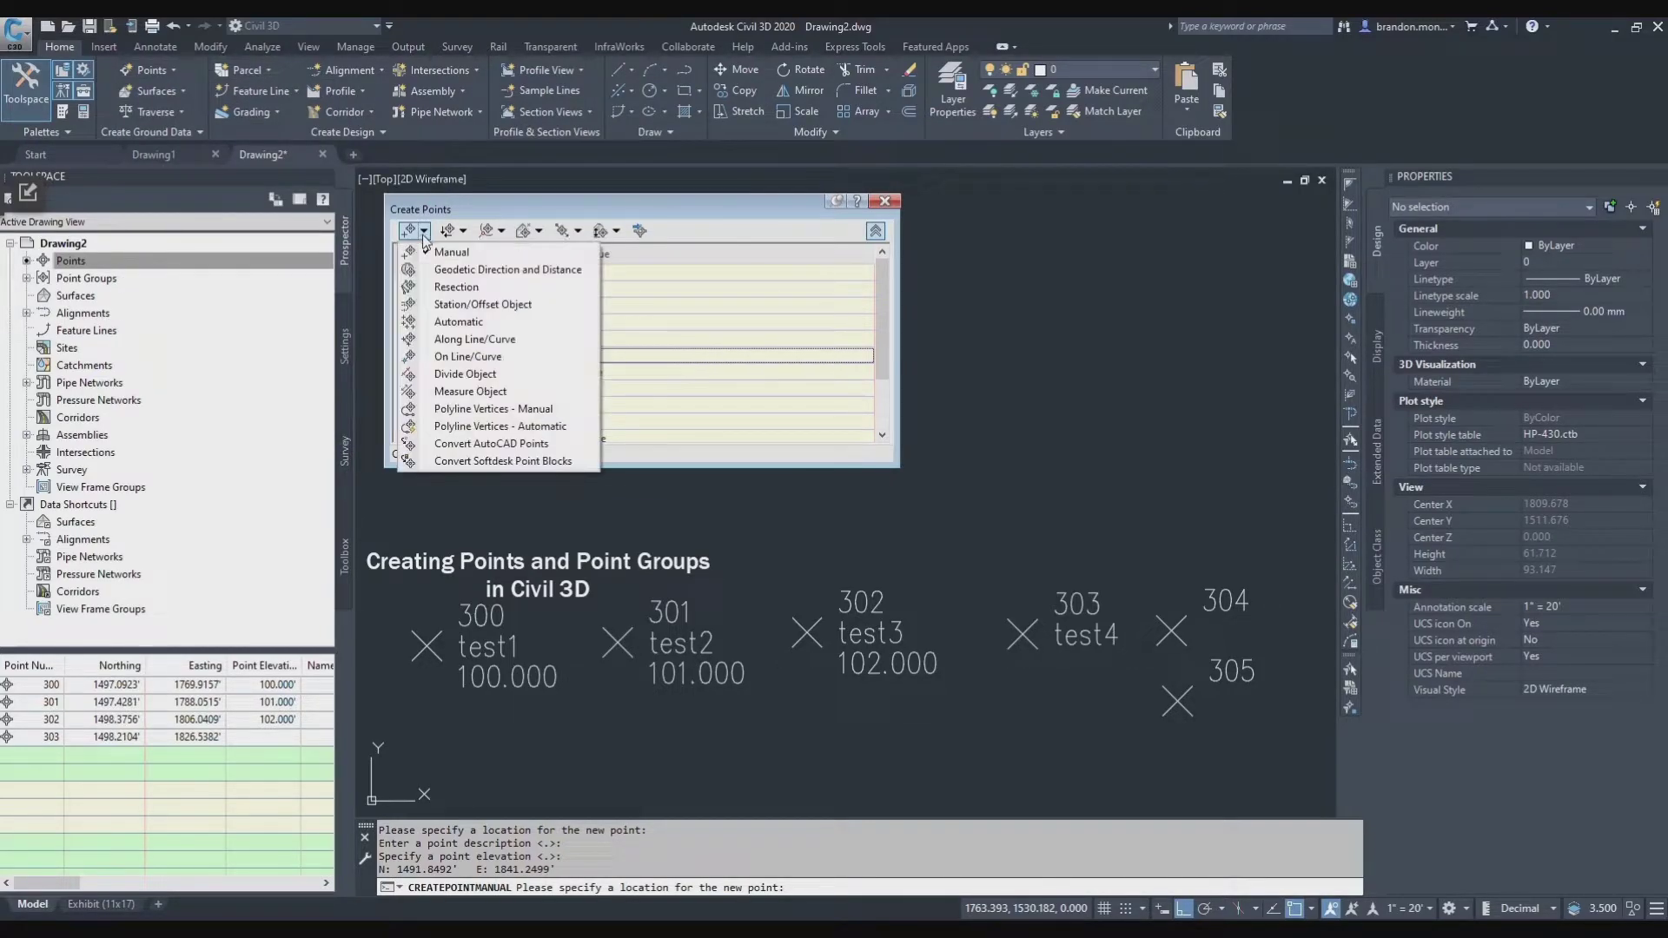
{"action": "left_click", "coordinate": [469, 216]}
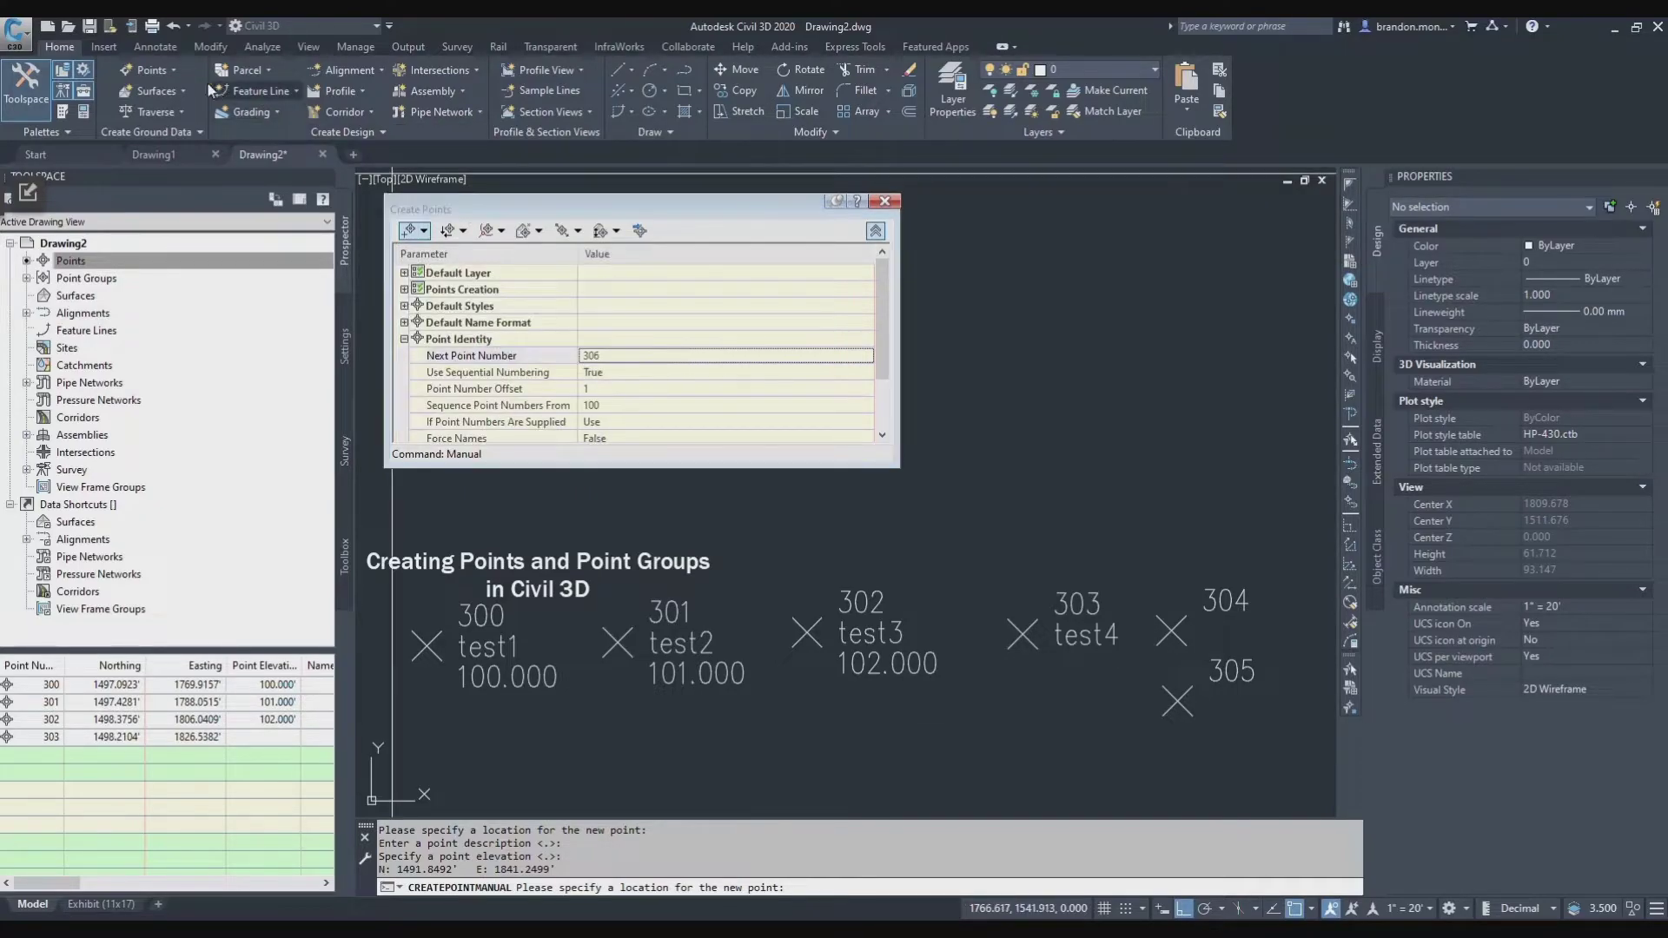
{"action": "left_click", "coordinate": [165, 69]}
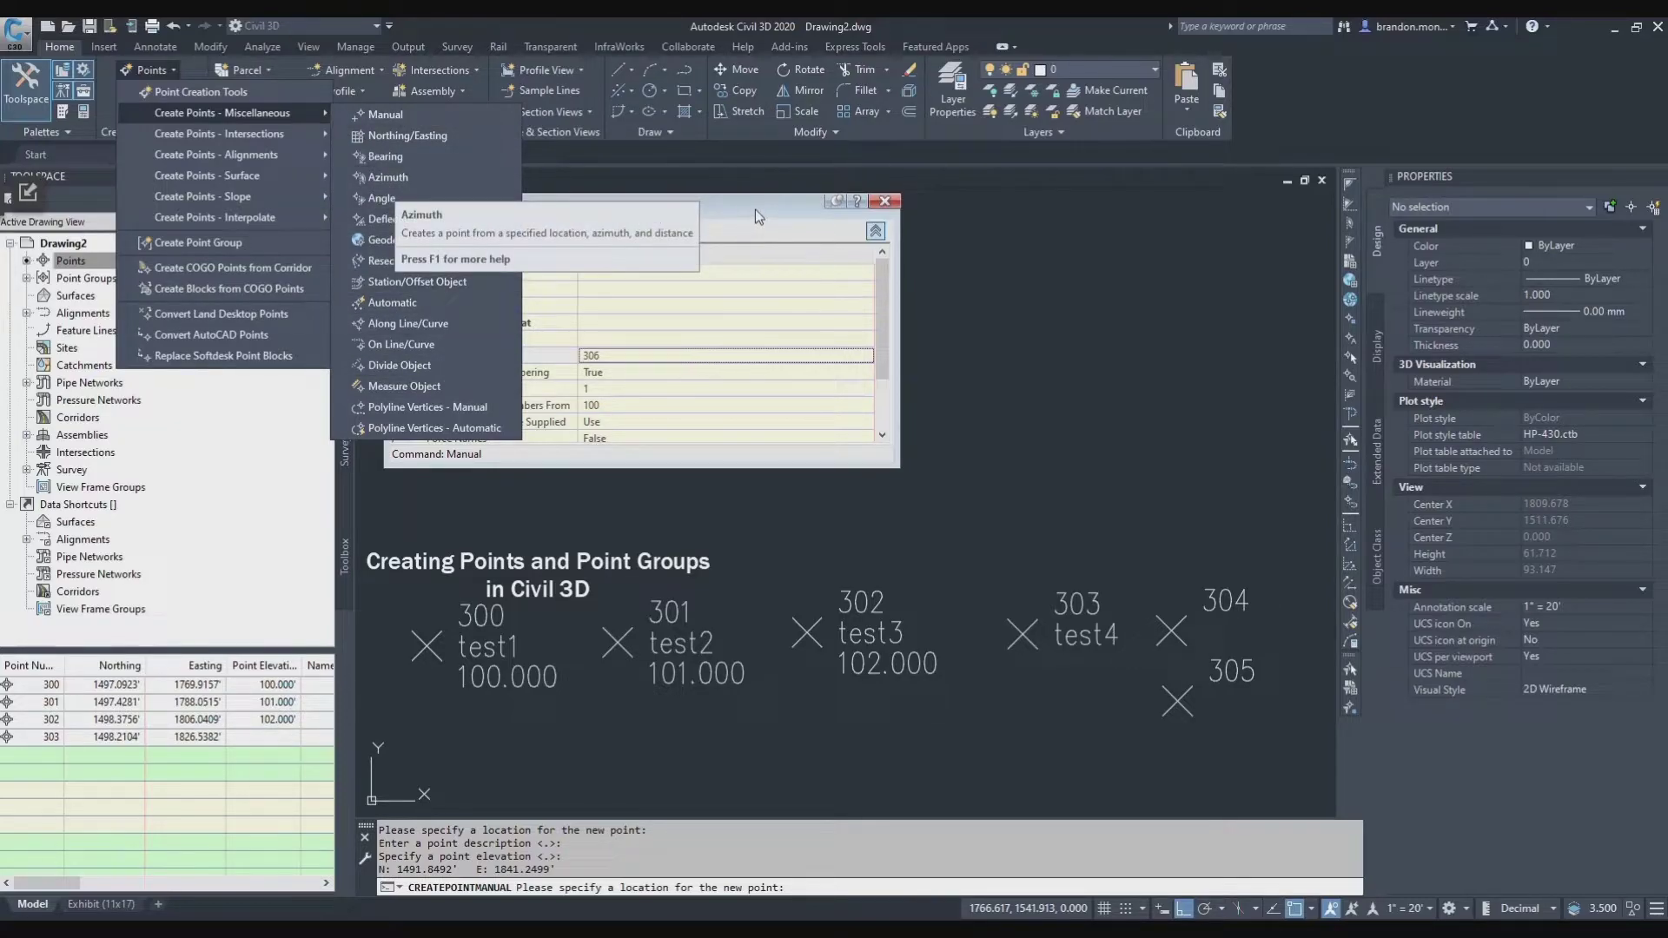
{"action": "left_click", "coordinate": [631, 365]}
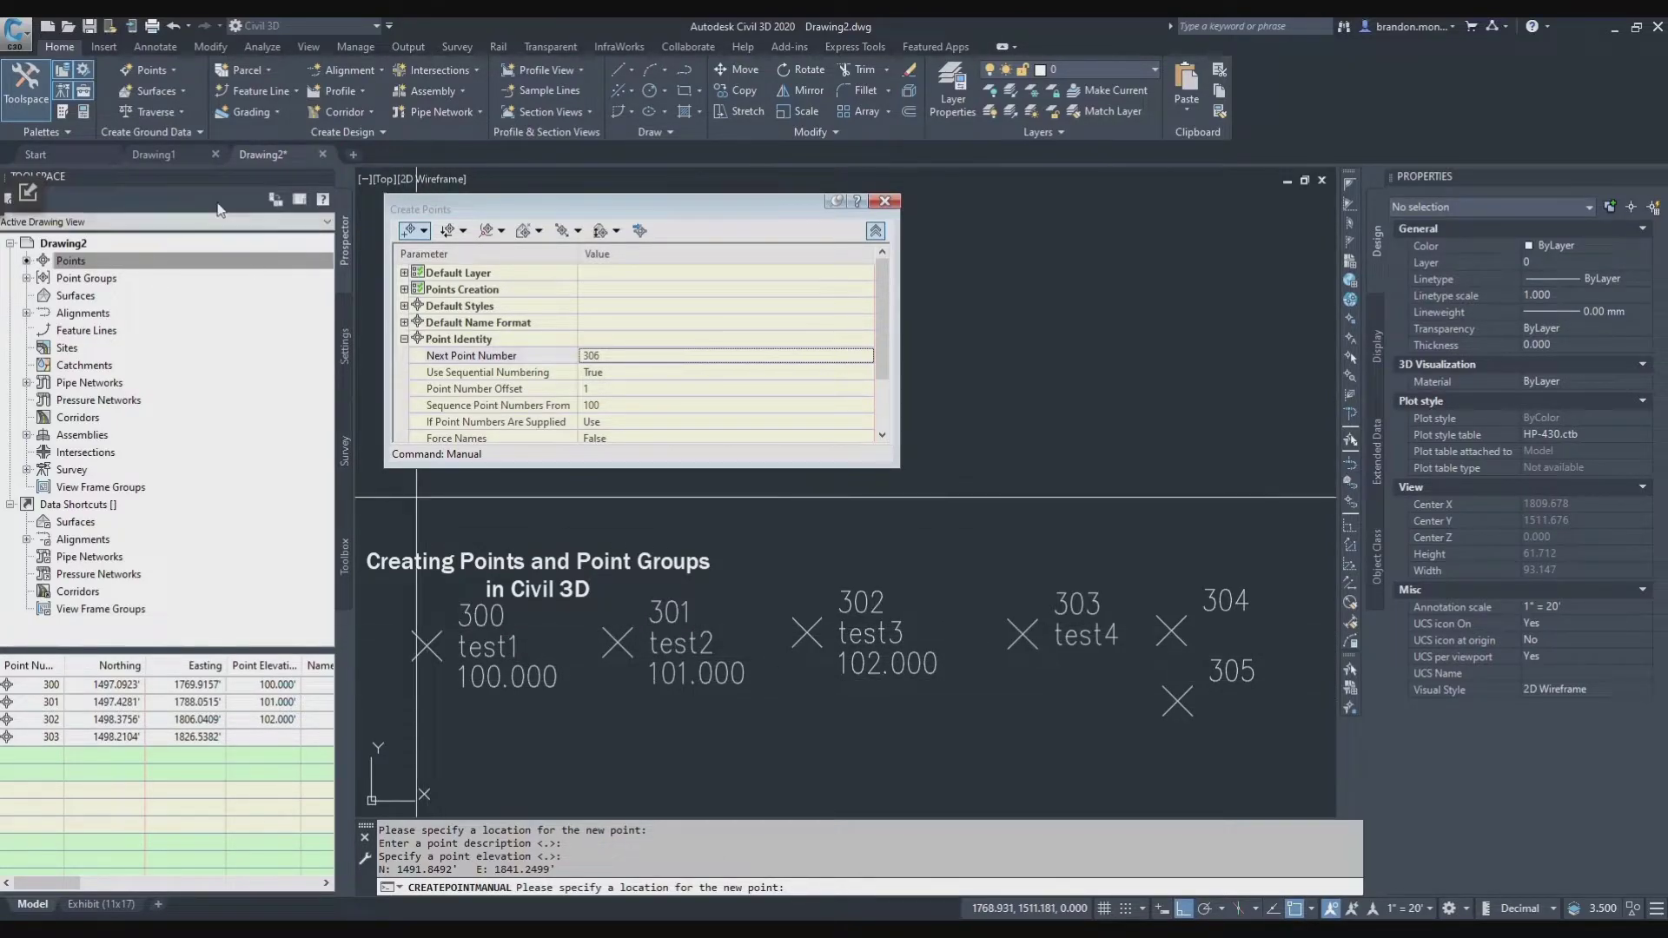
In Drawing1, place a manual point at about N 3.4, E 6.5 without description or elevation, and end the command
{"action": "left_click", "coordinate": [184, 153]}
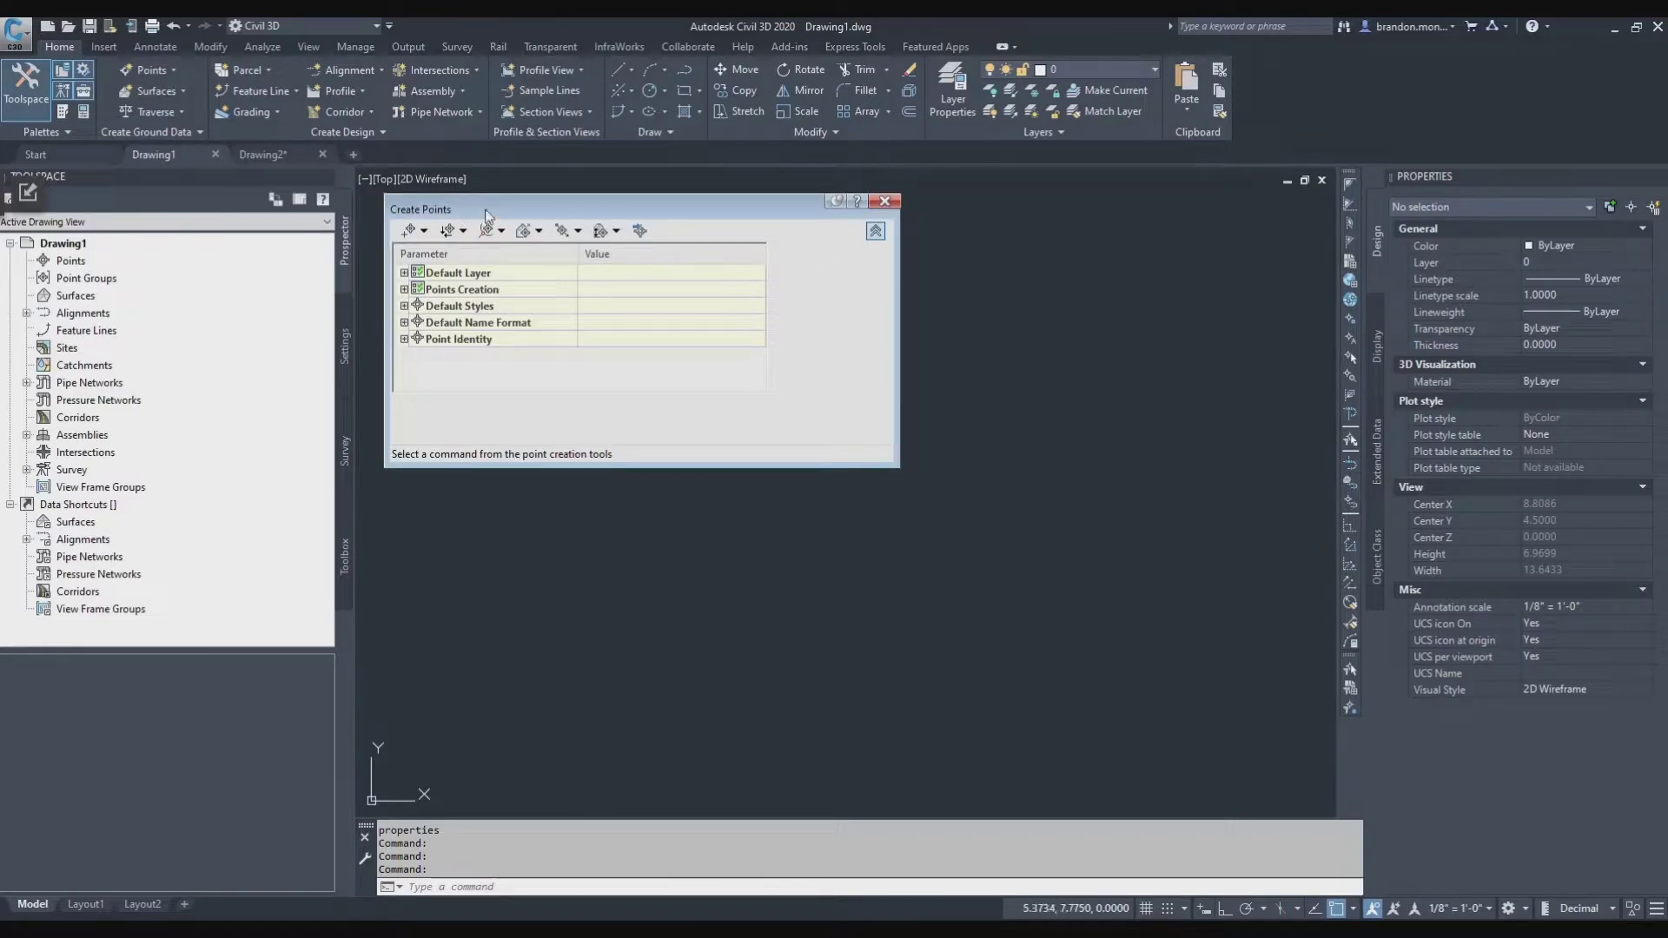
{"action": "left_click", "coordinate": [404, 340]}
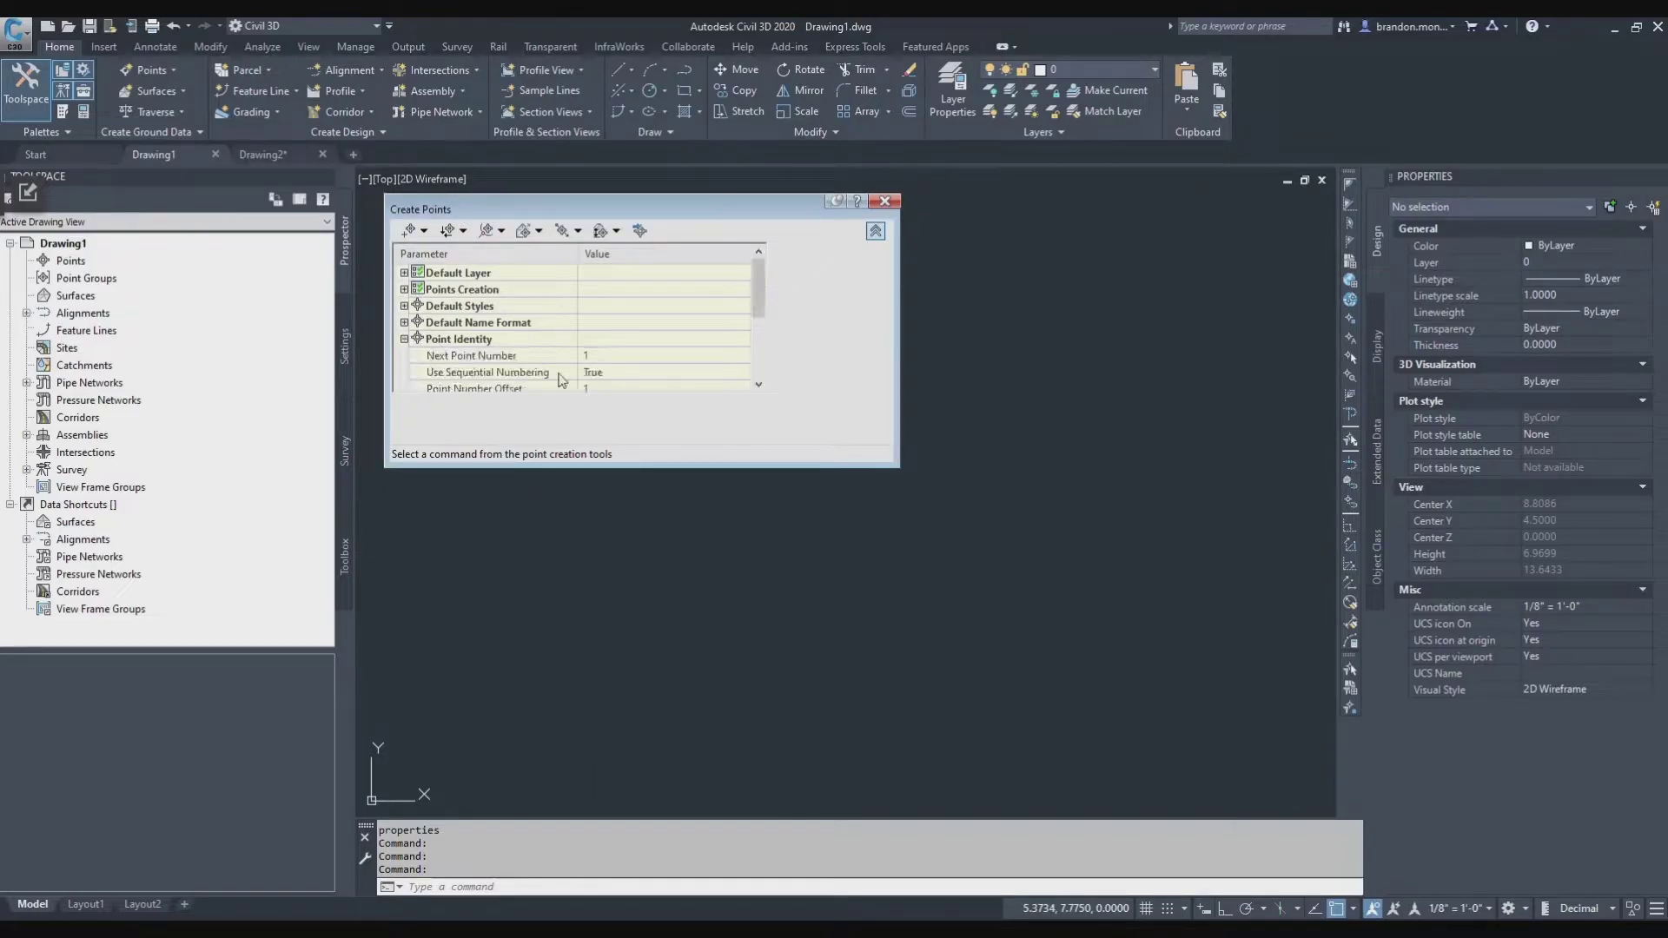
{"action": "left_click", "coordinate": [410, 230]}
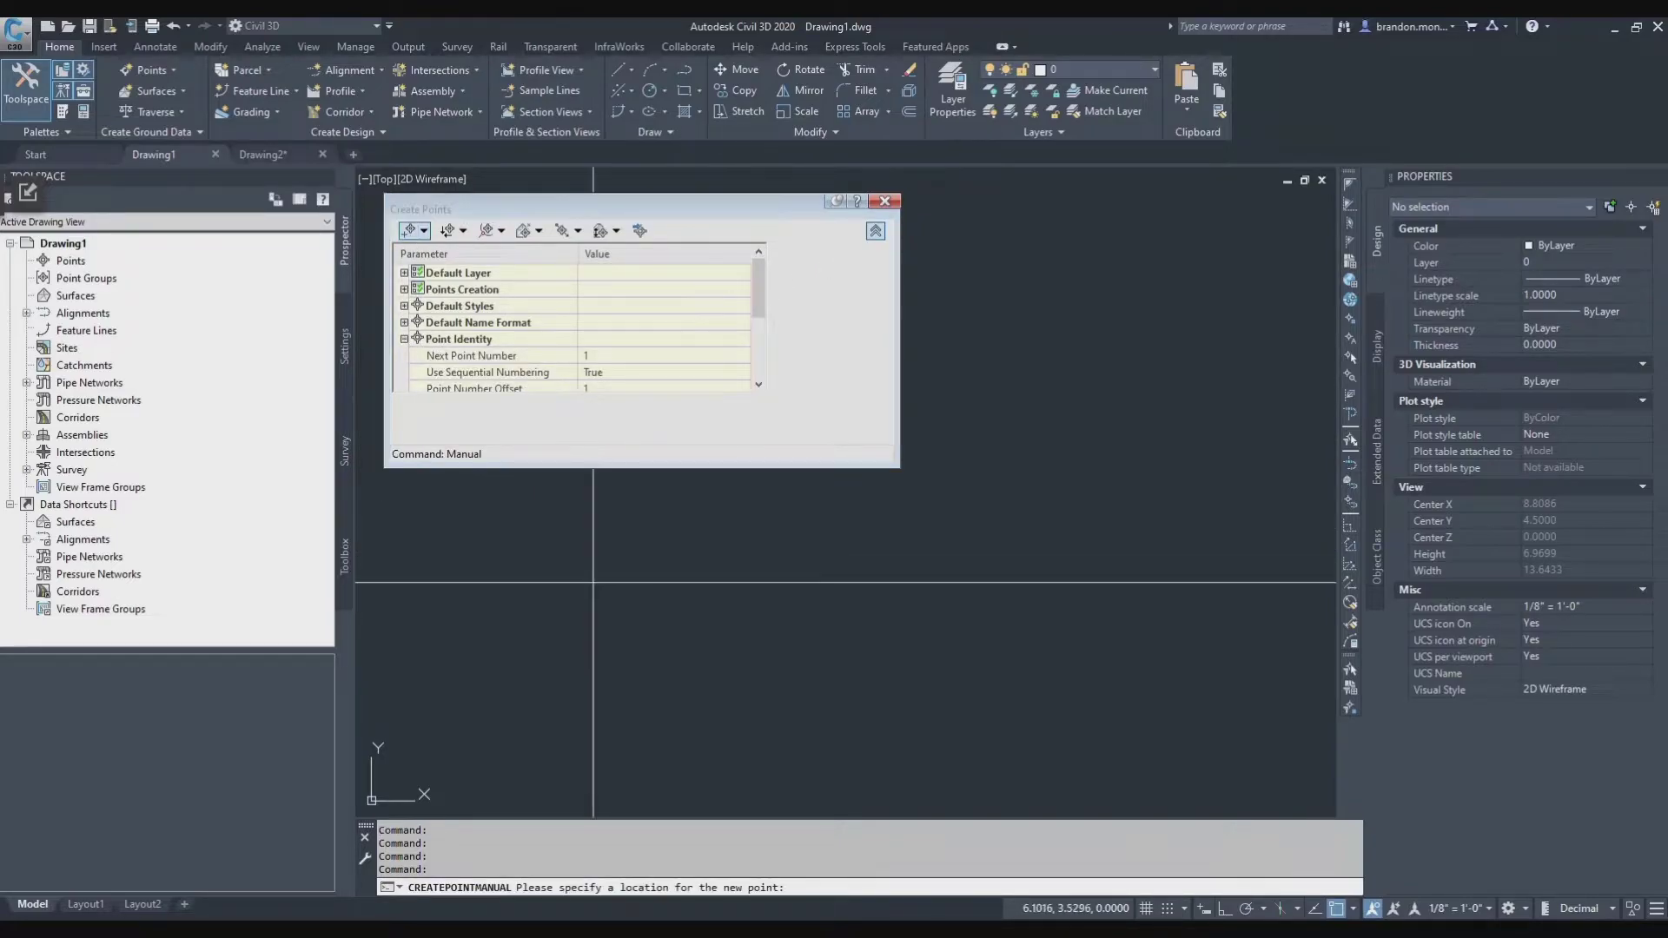
{"action": "key", "text": "Return"}
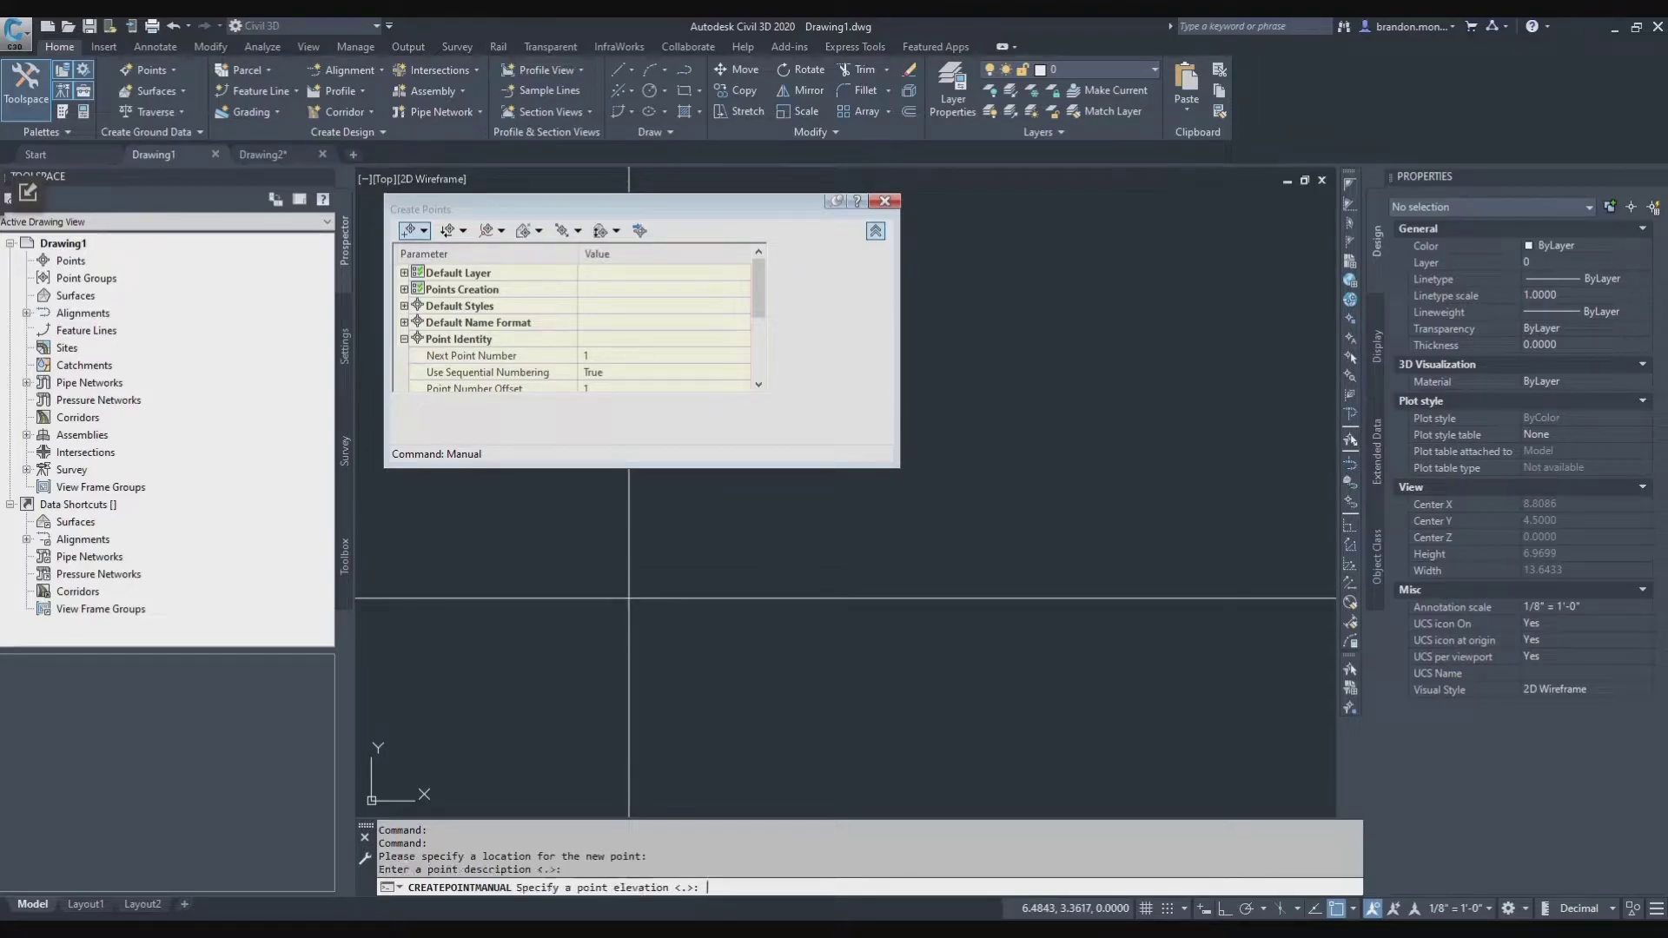
{"action": "key", "text": "Return"}
{"action": "scroll", "coordinate": [594, 492], "scroll_direction": "down", "scroll_amount": 5}
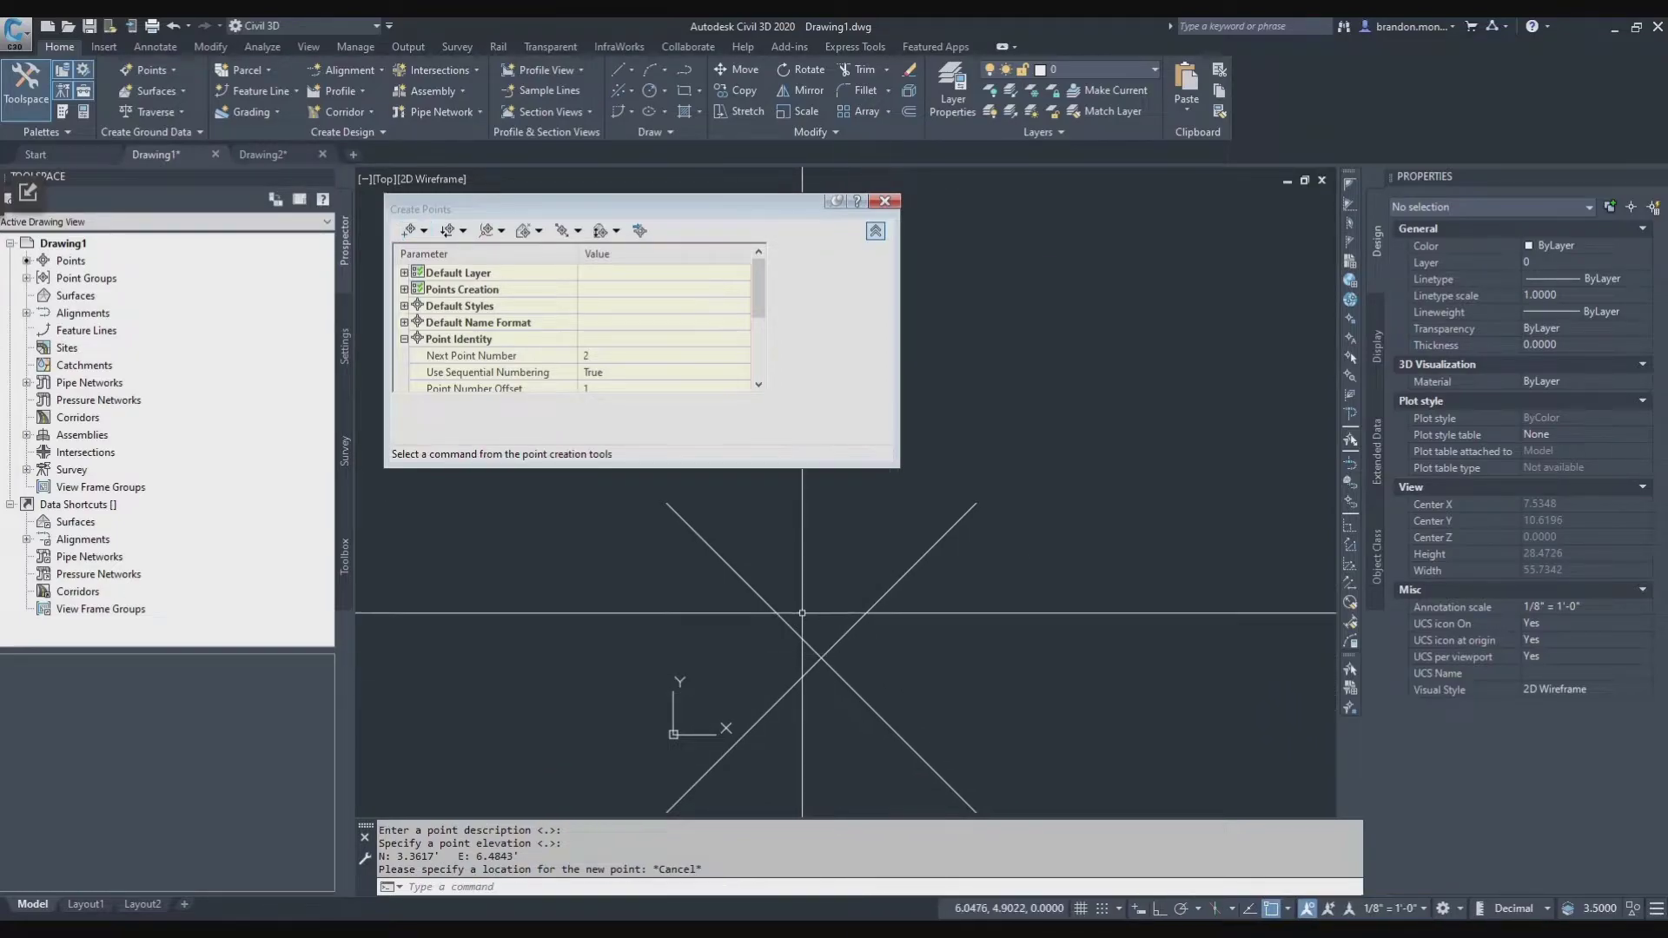
{"action": "key", "text": "Escape"}
{"action": "scroll", "coordinate": [687, 560], "scroll_direction": "down", "scroll_amount": 4}
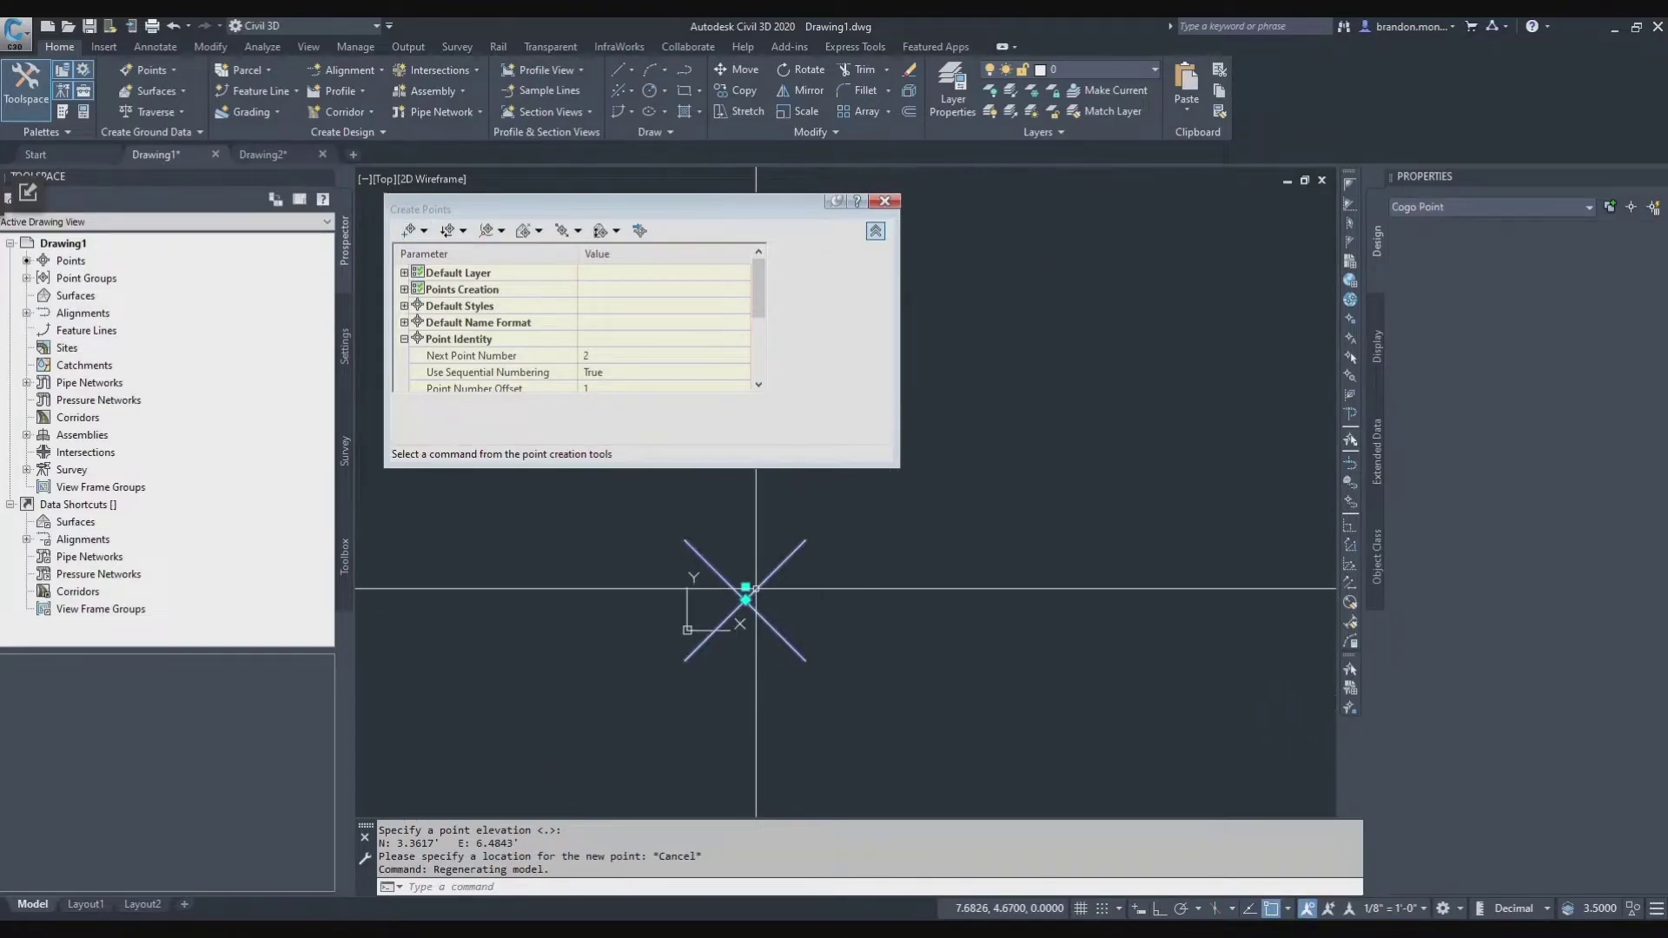
Examine the placed point's properties and the default point styles, and list the points in the _All Points group
{"action": "left_click", "coordinate": [755, 590]}
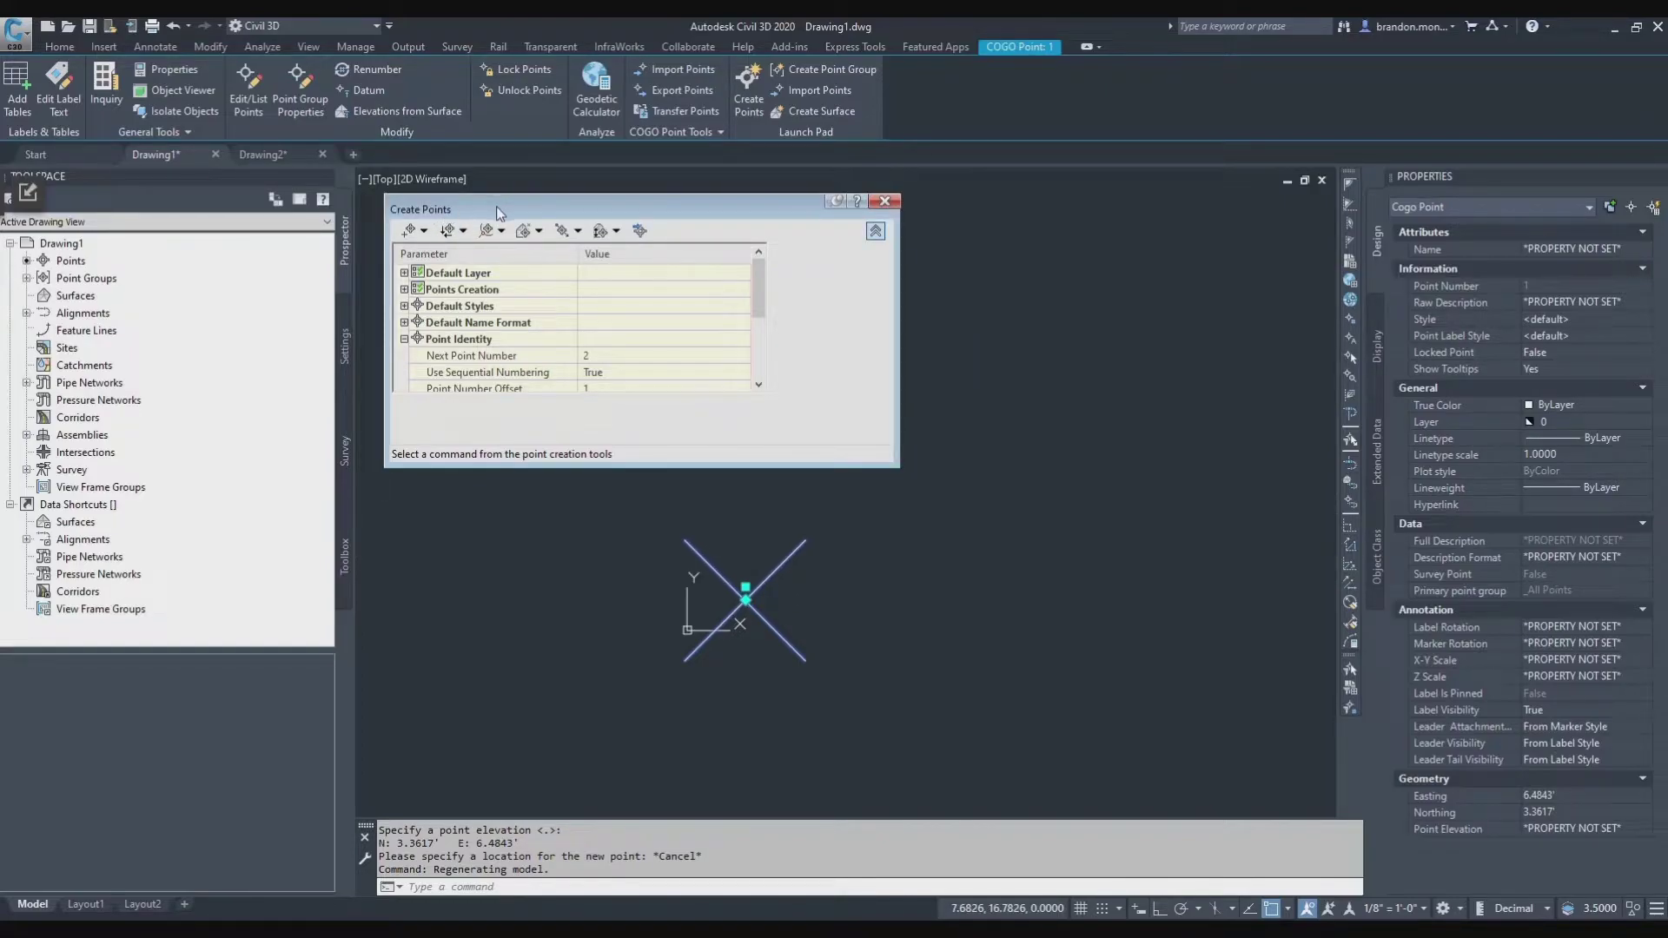
{"action": "left_click", "coordinate": [404, 306]}
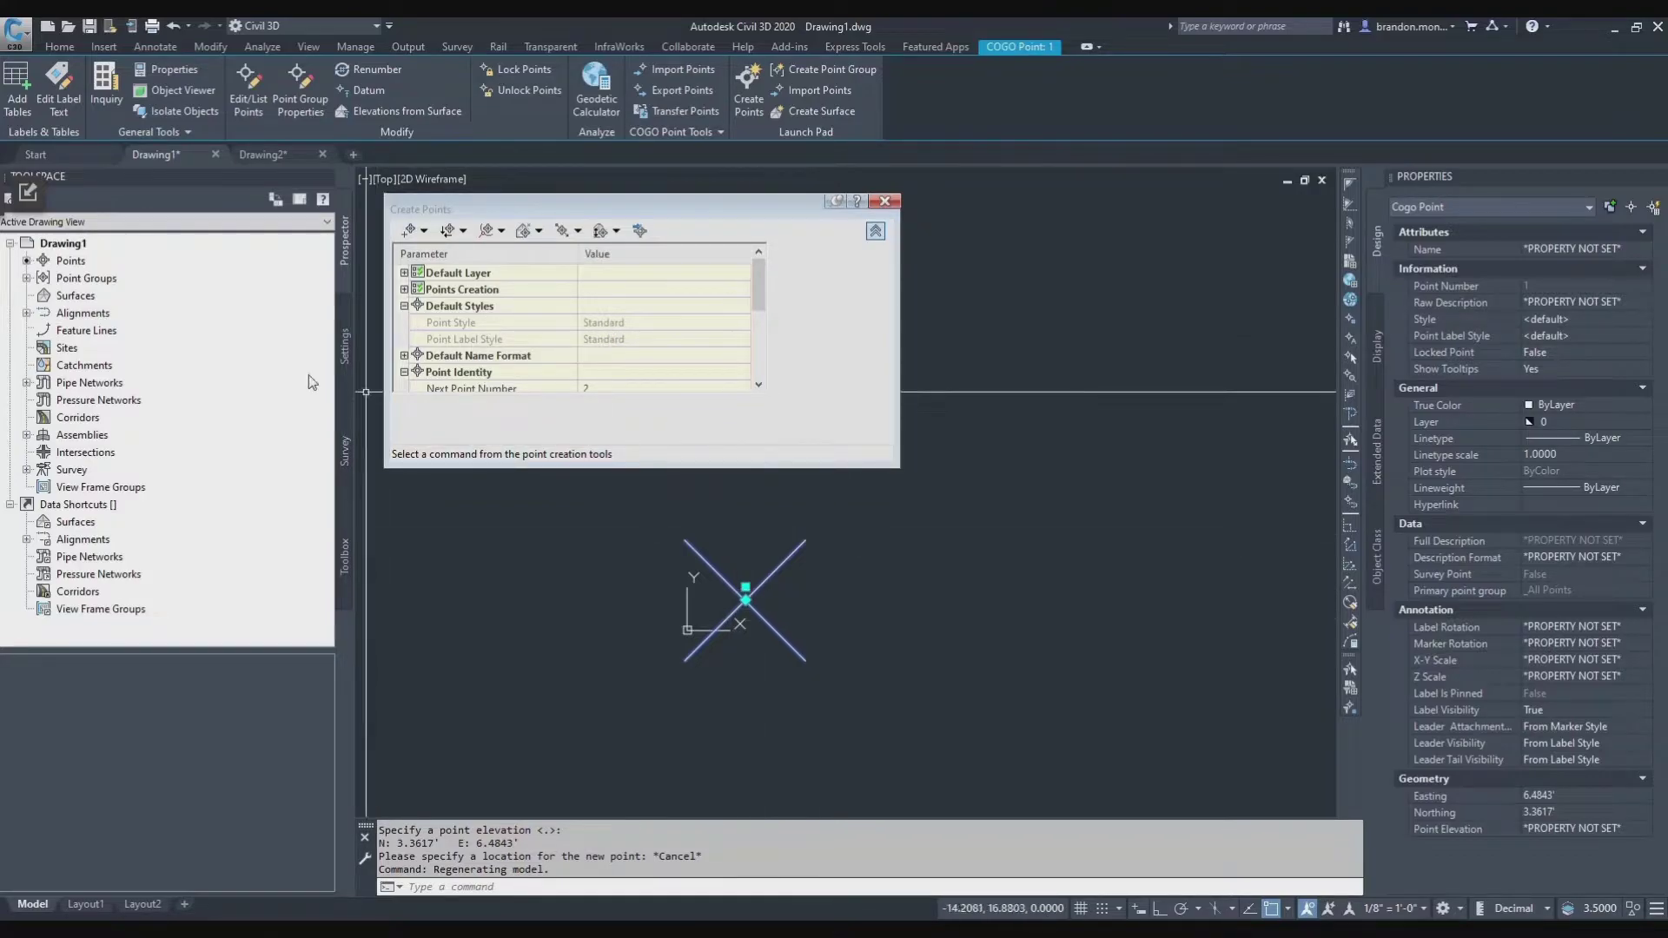
{"action": "left_click", "coordinate": [27, 280]}
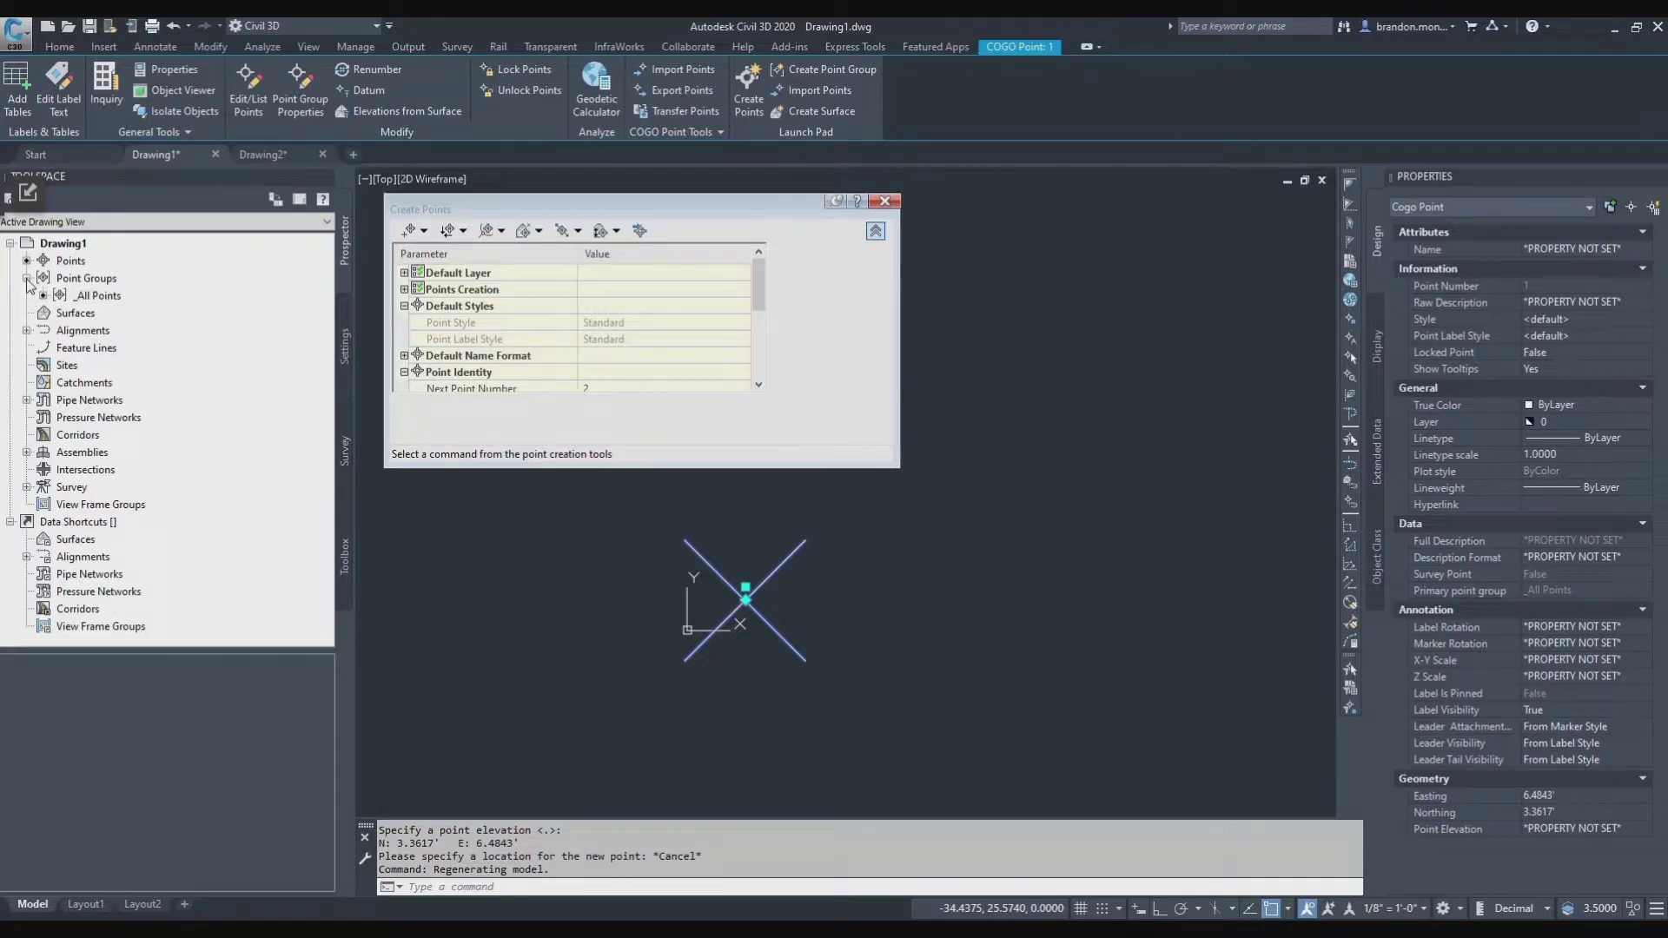
{"action": "left_click", "coordinate": [96, 296]}
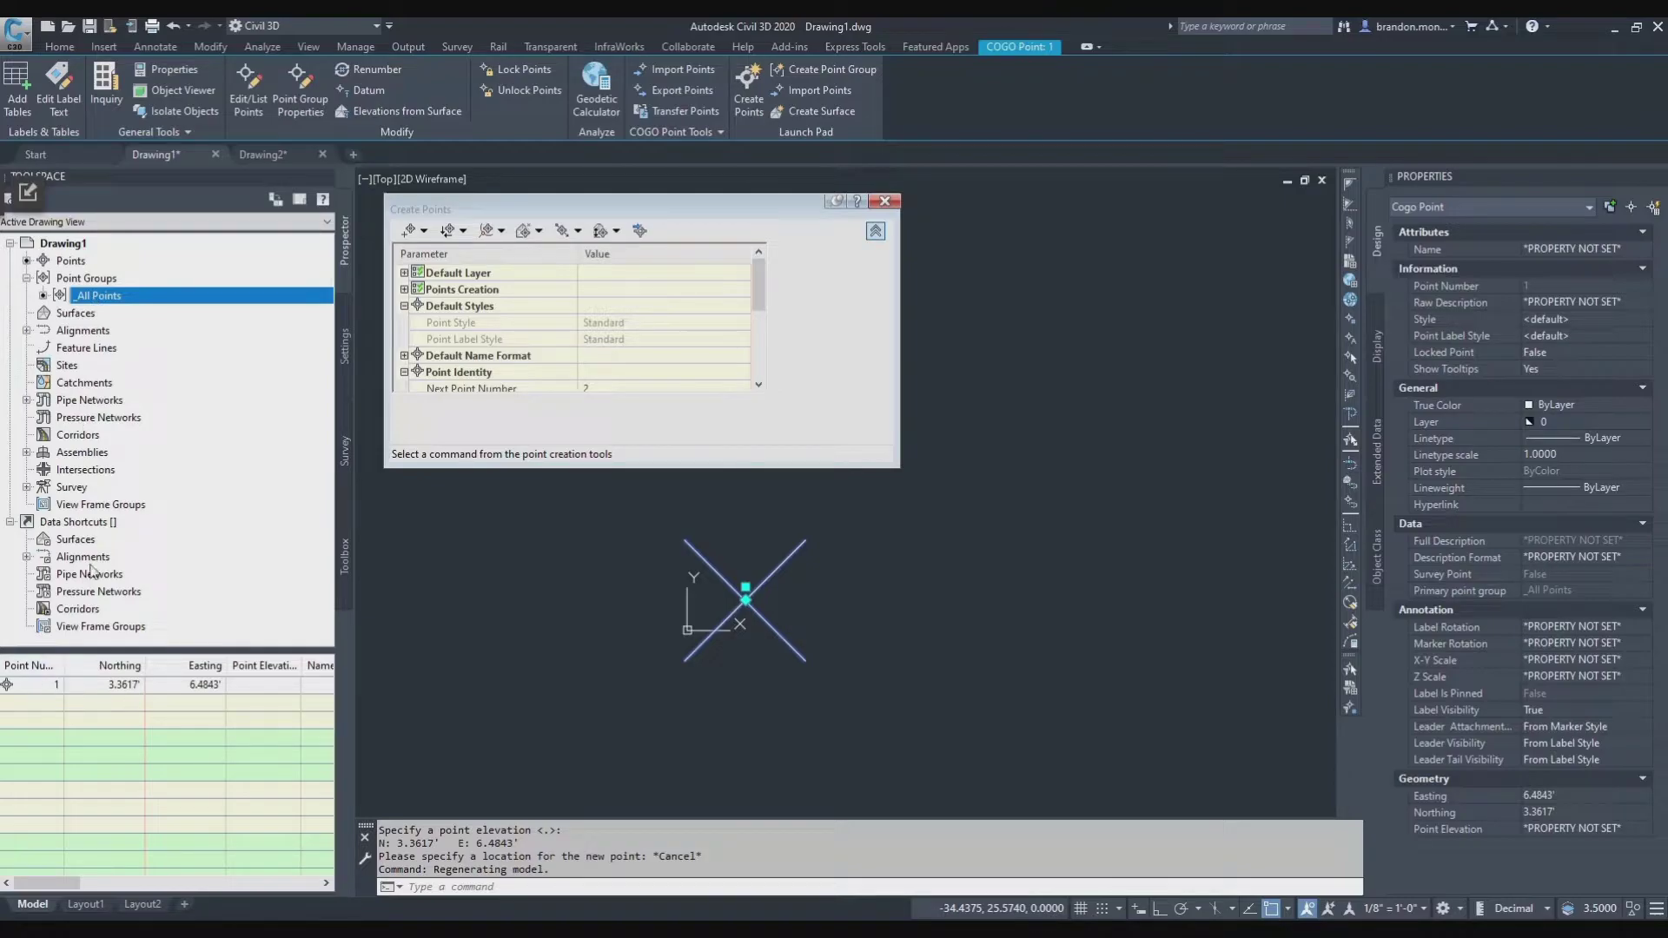
Set the point label style of the _All Points group to Standard and apply it
{"action": "right_click", "coordinate": [141, 306]}
{"action": "left_click", "coordinate": [182, 307]}
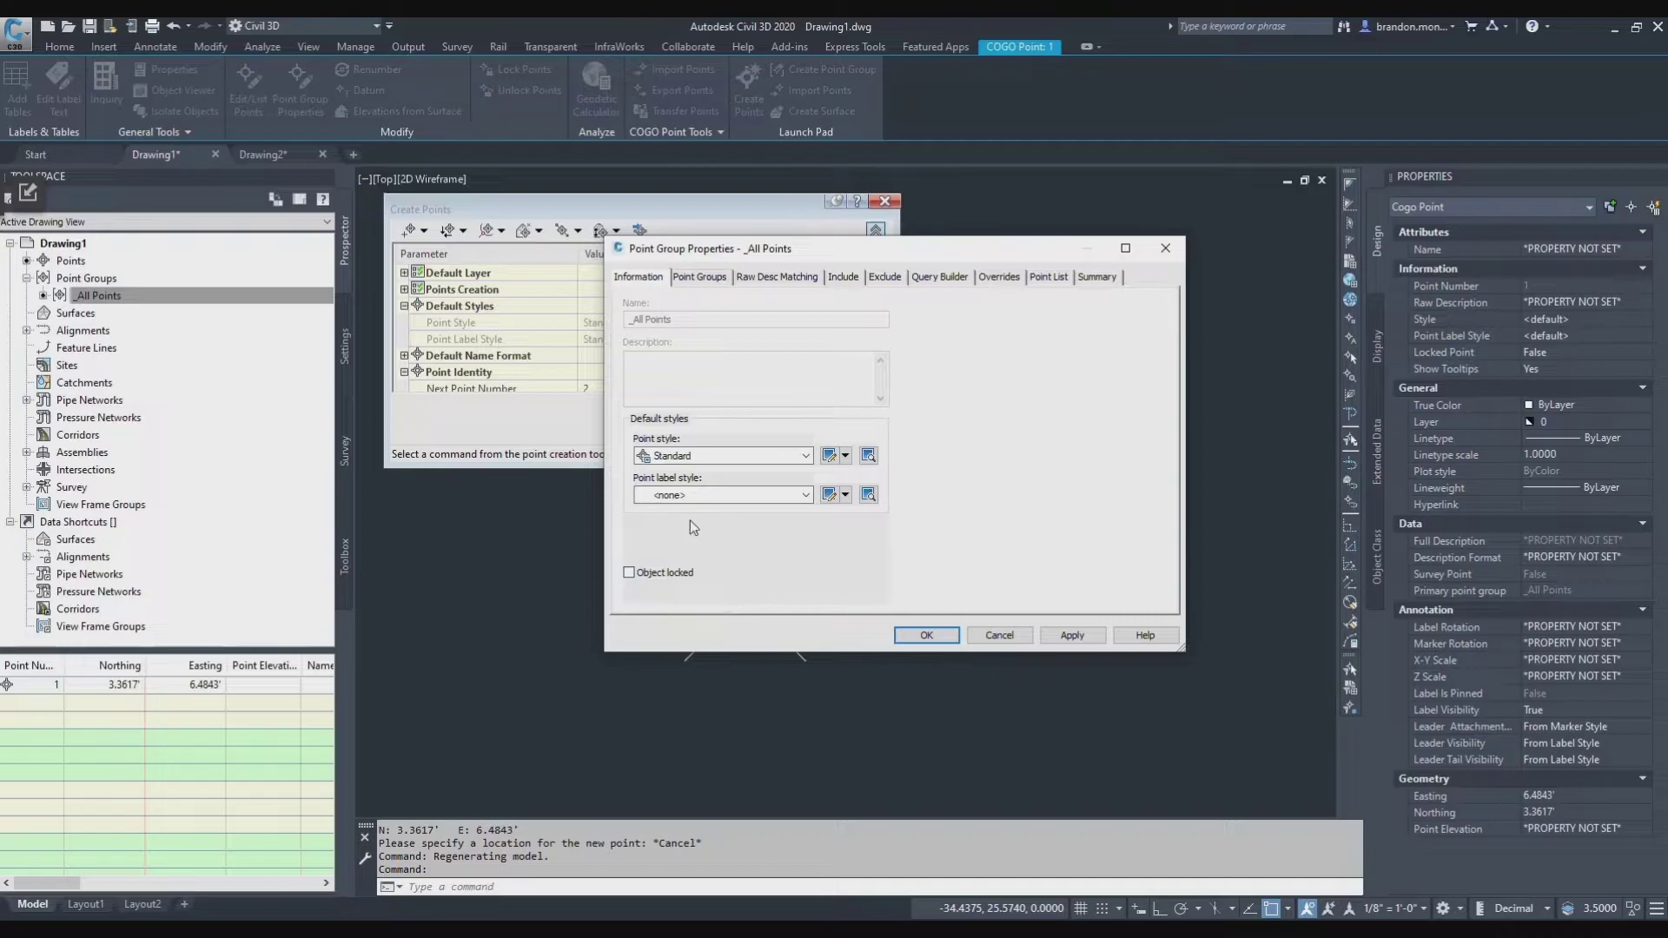
{"action": "left_click_drag", "start_coordinate": [869, 248], "coordinate": [1144, 259]}
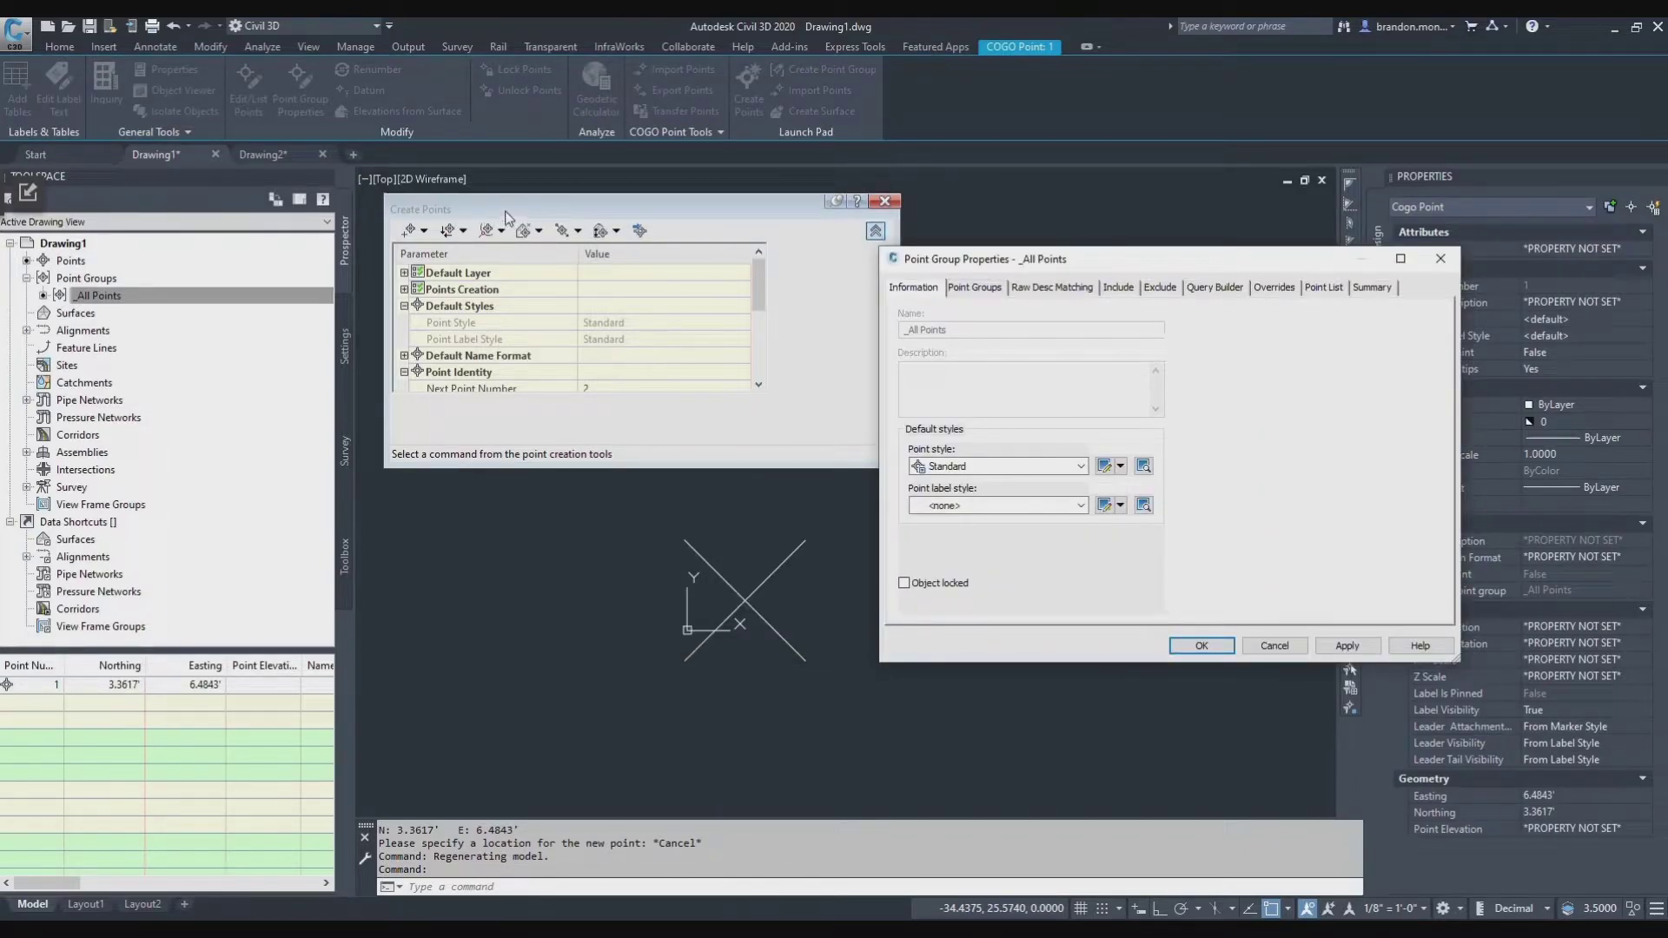
{"action": "left_click_drag", "start_coordinate": [1101, 271], "coordinate": [864, 200]}
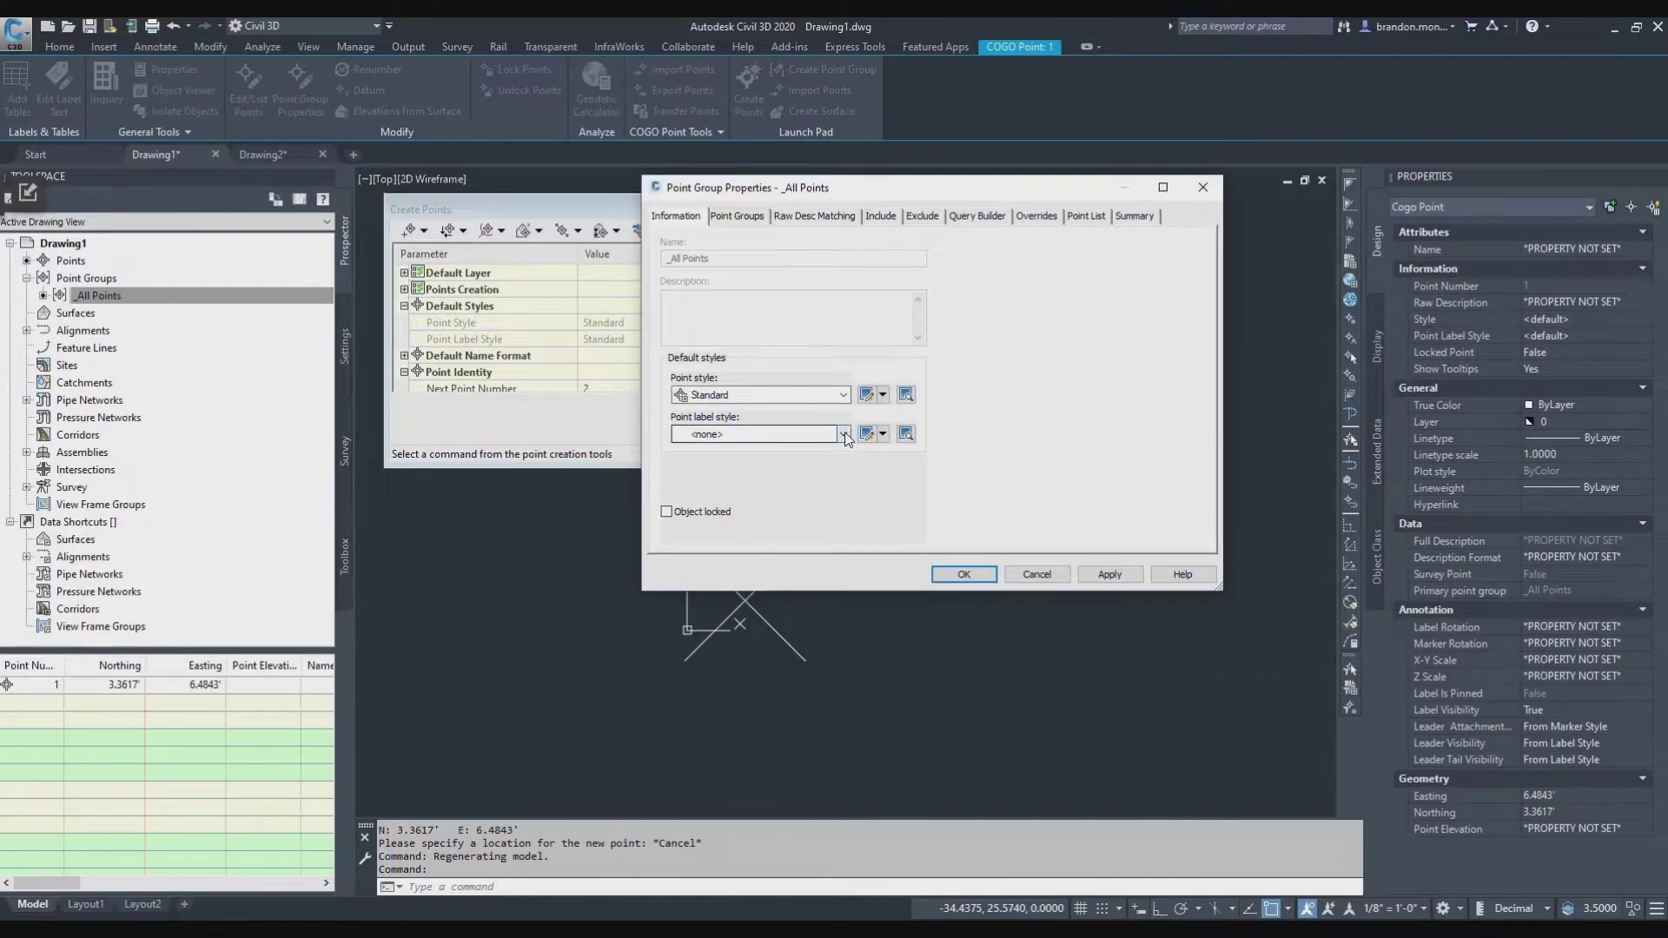
{"action": "left_click", "coordinate": [844, 434]}
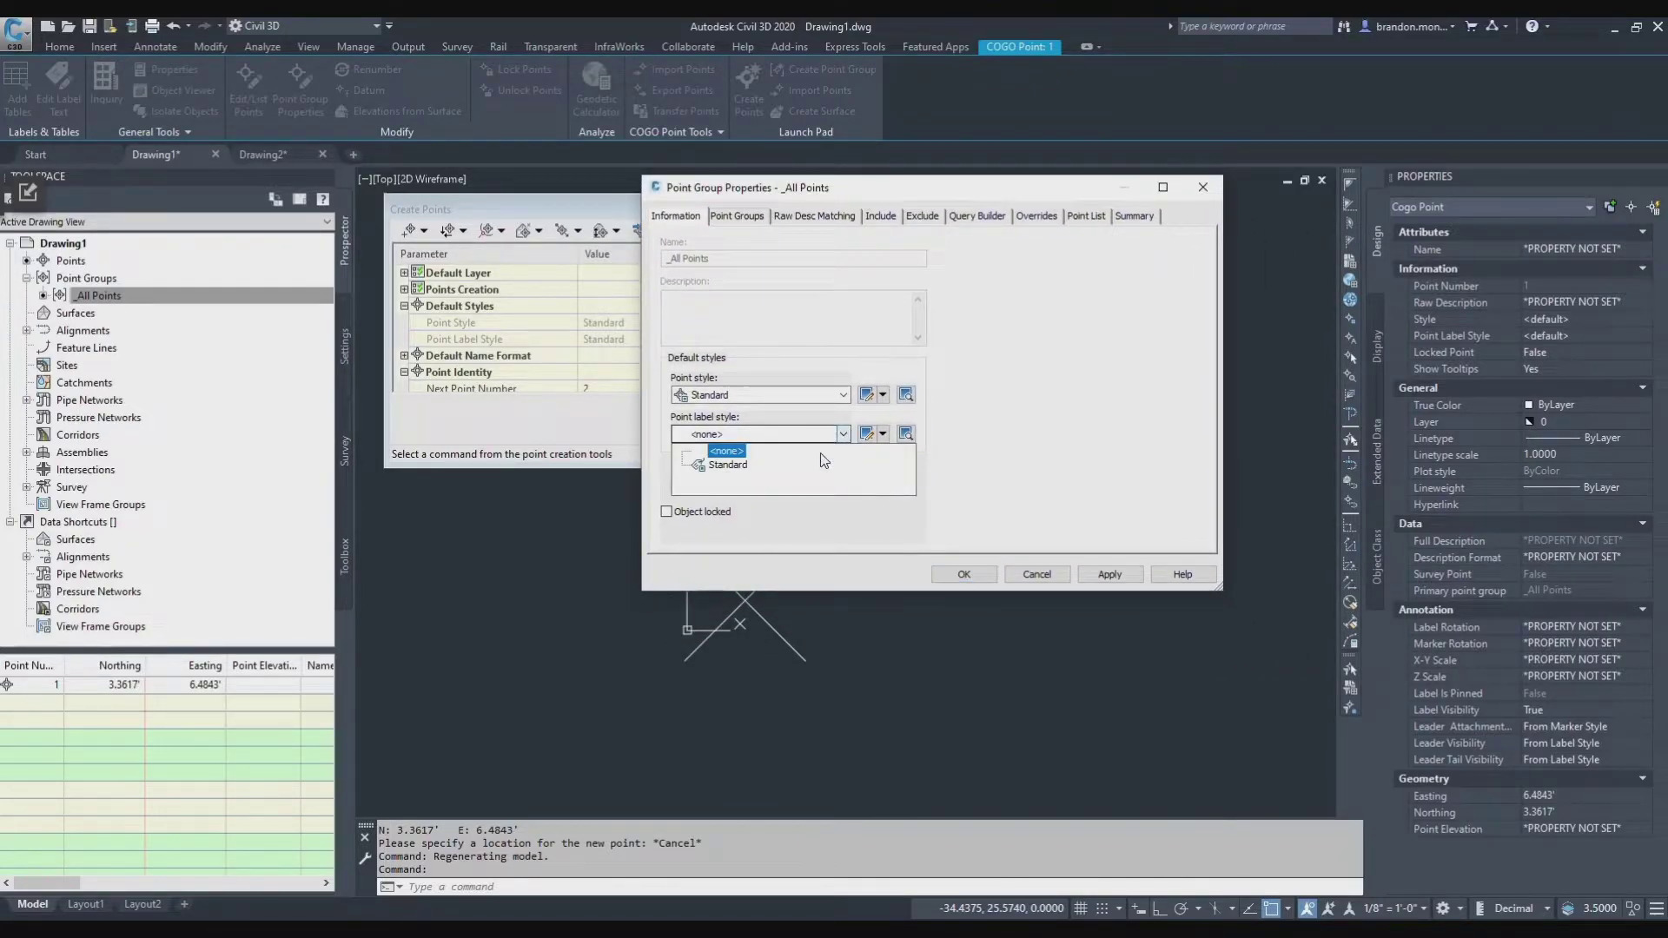
{"action": "left_click", "coordinate": [743, 469]}
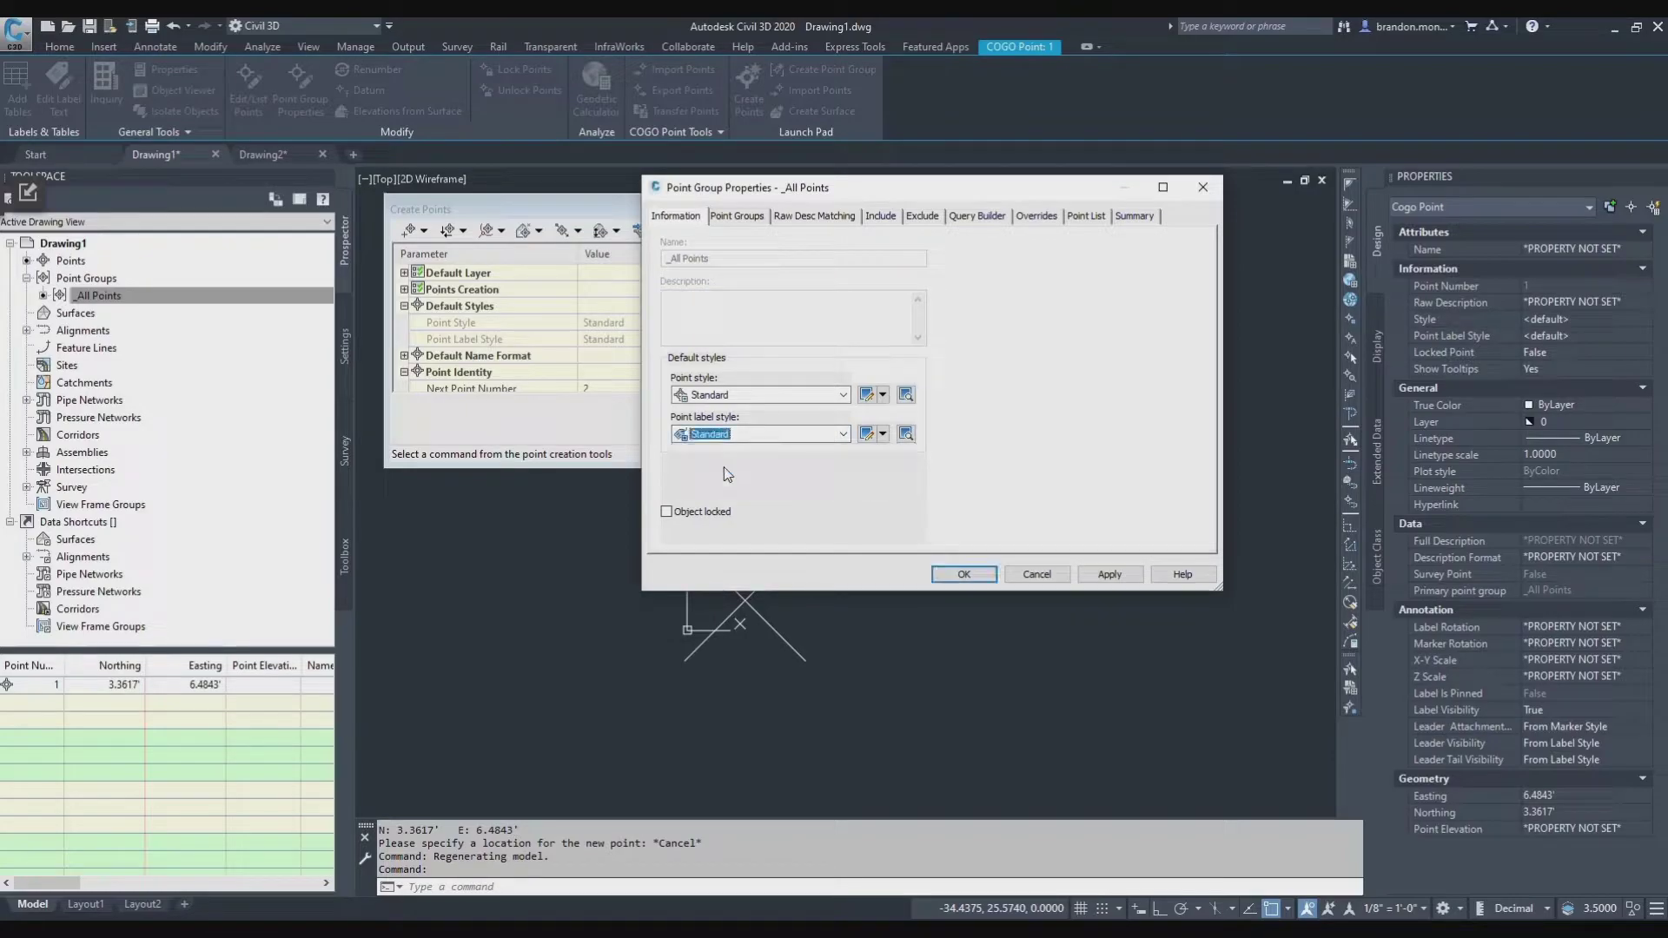
{"action": "left_click", "coordinate": [1109, 575]}
{"action": "left_click", "coordinate": [964, 575]}
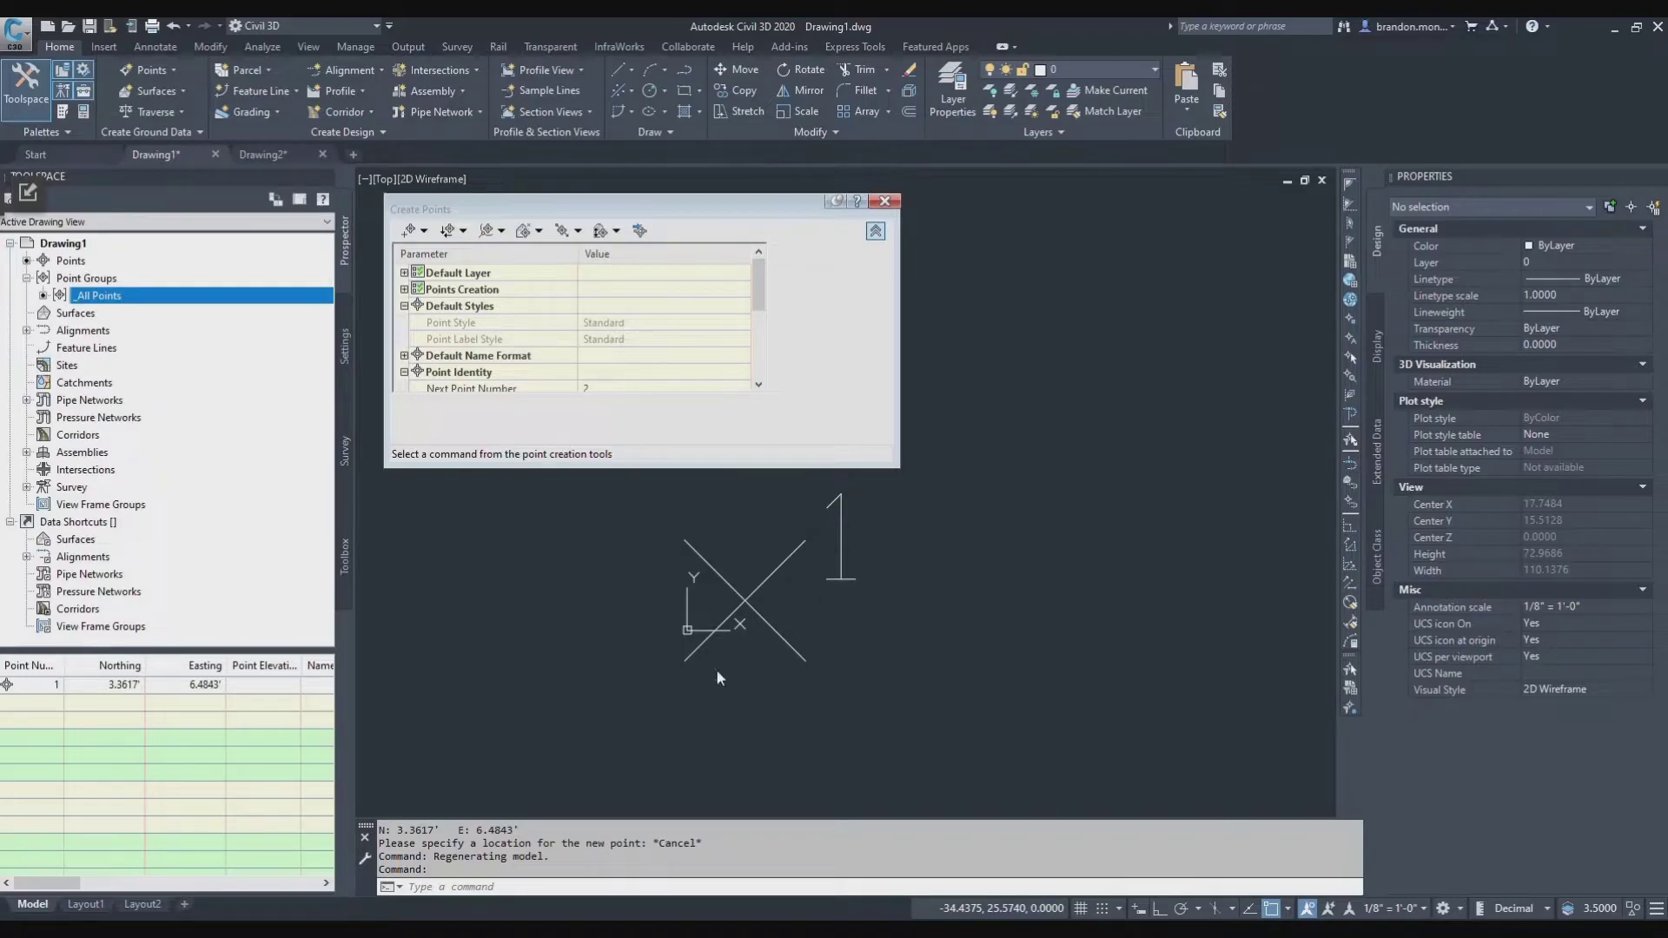
Place a second manual point in Drawing1 at about N 2.1, E 32.9 with description test1 and elevation 100
{"action": "left_click", "coordinate": [413, 230]}
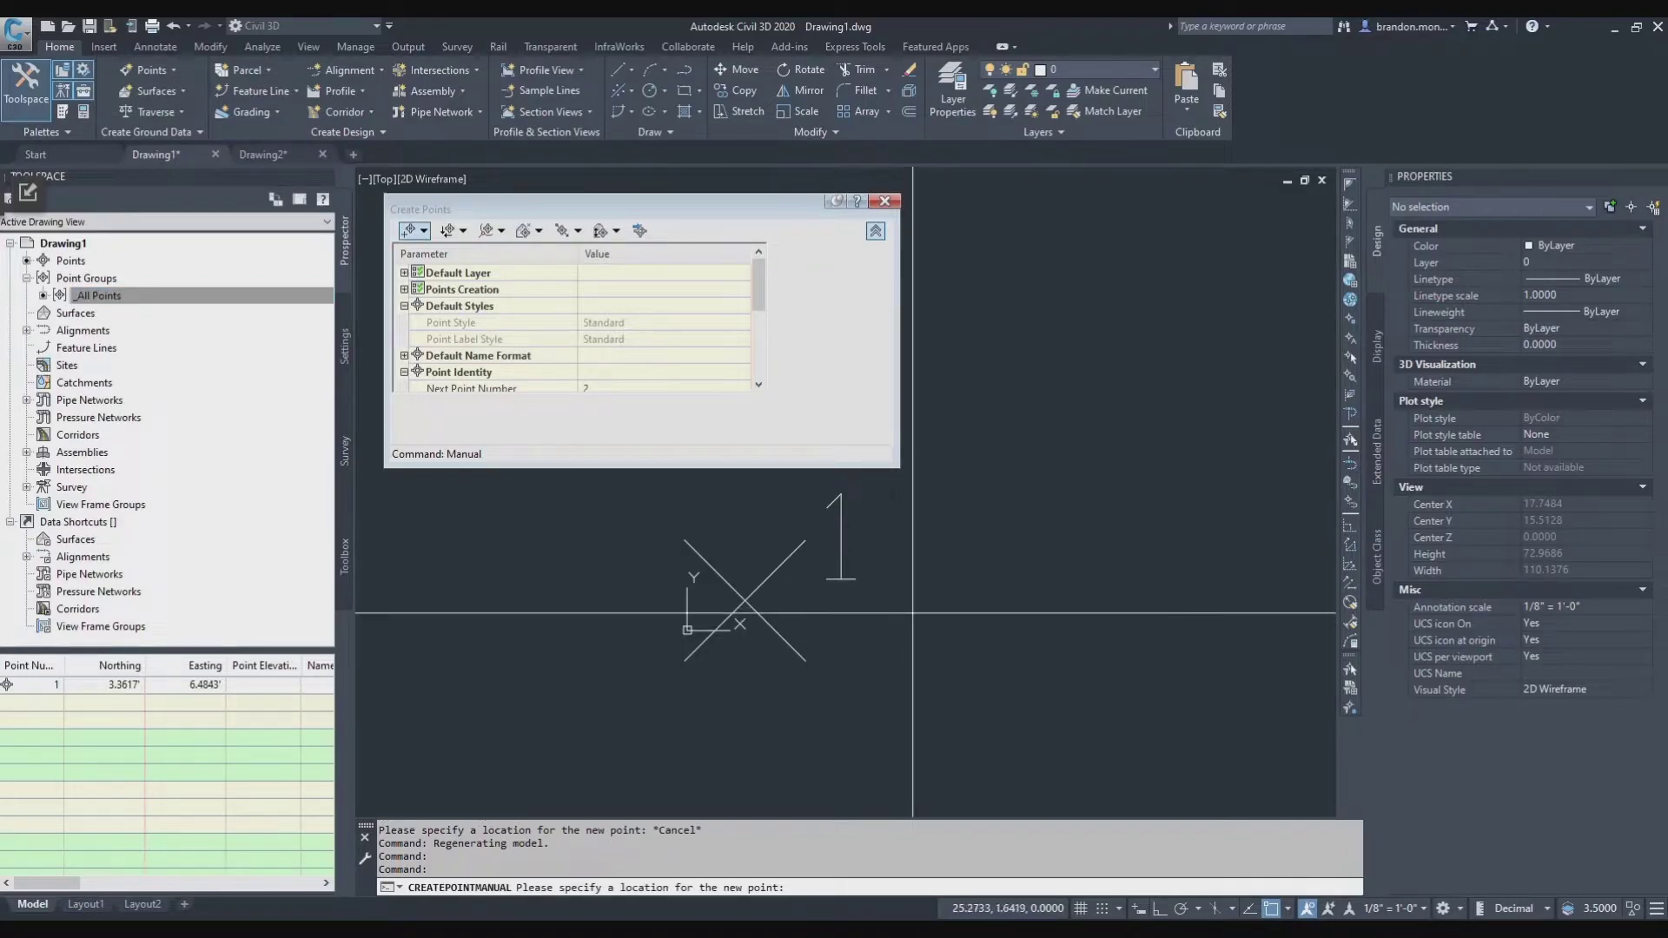
{"action": "left_click", "coordinate": [981, 611]}
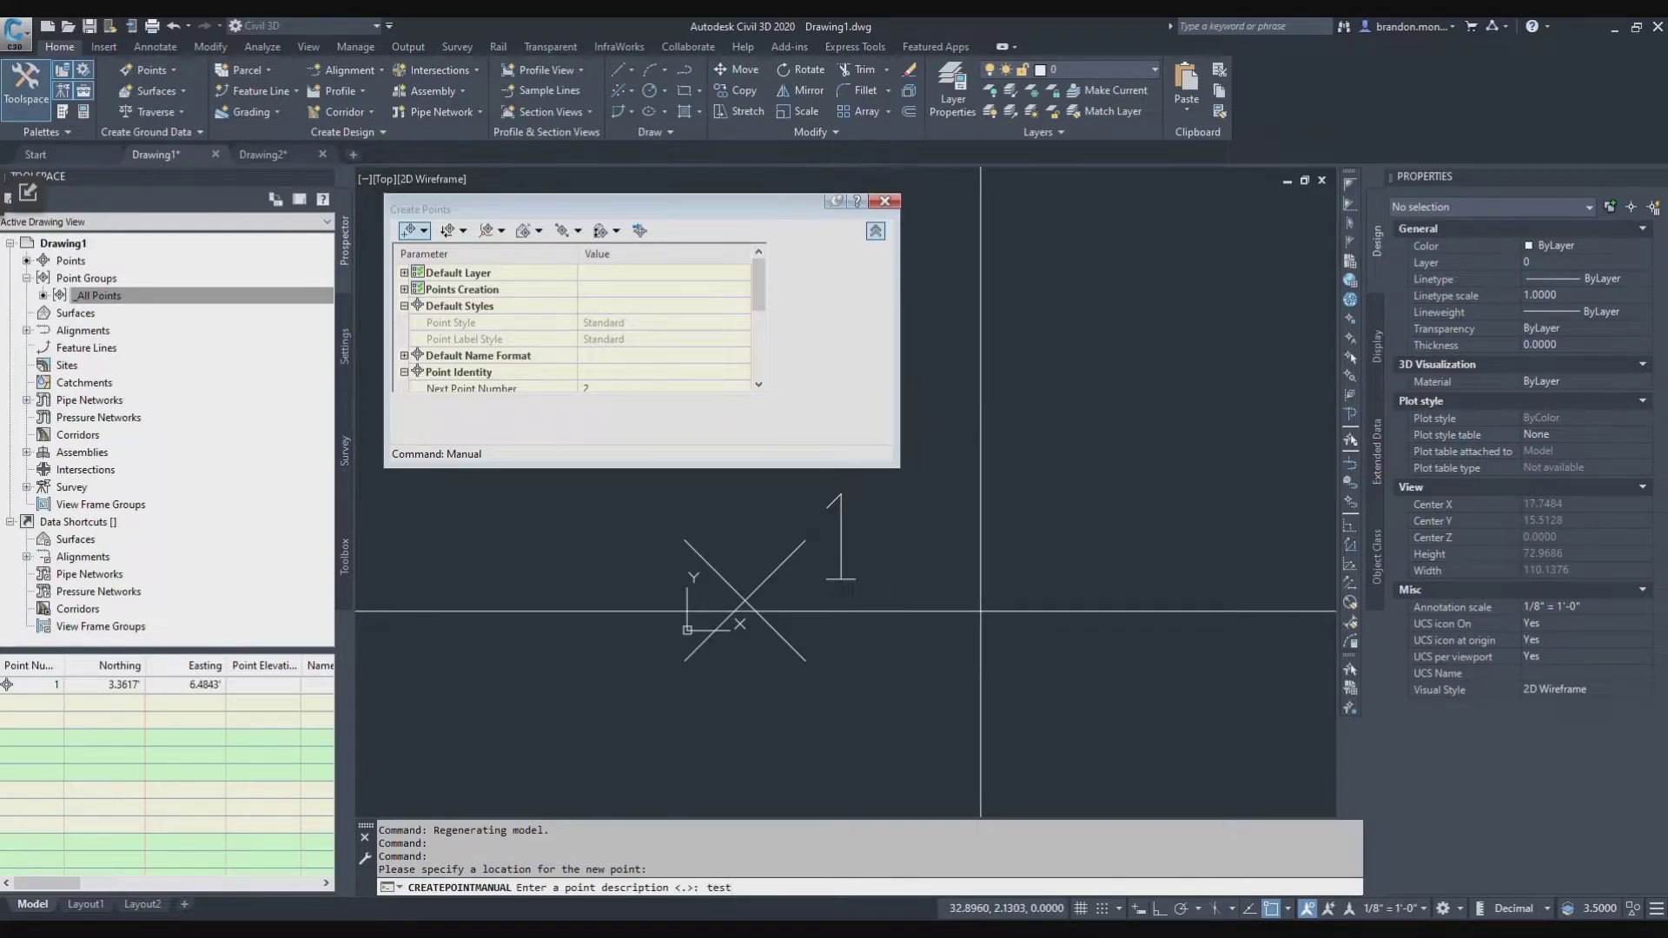
{"action": "type", "text": "test1"}
{"action": "key", "text": "Return"}
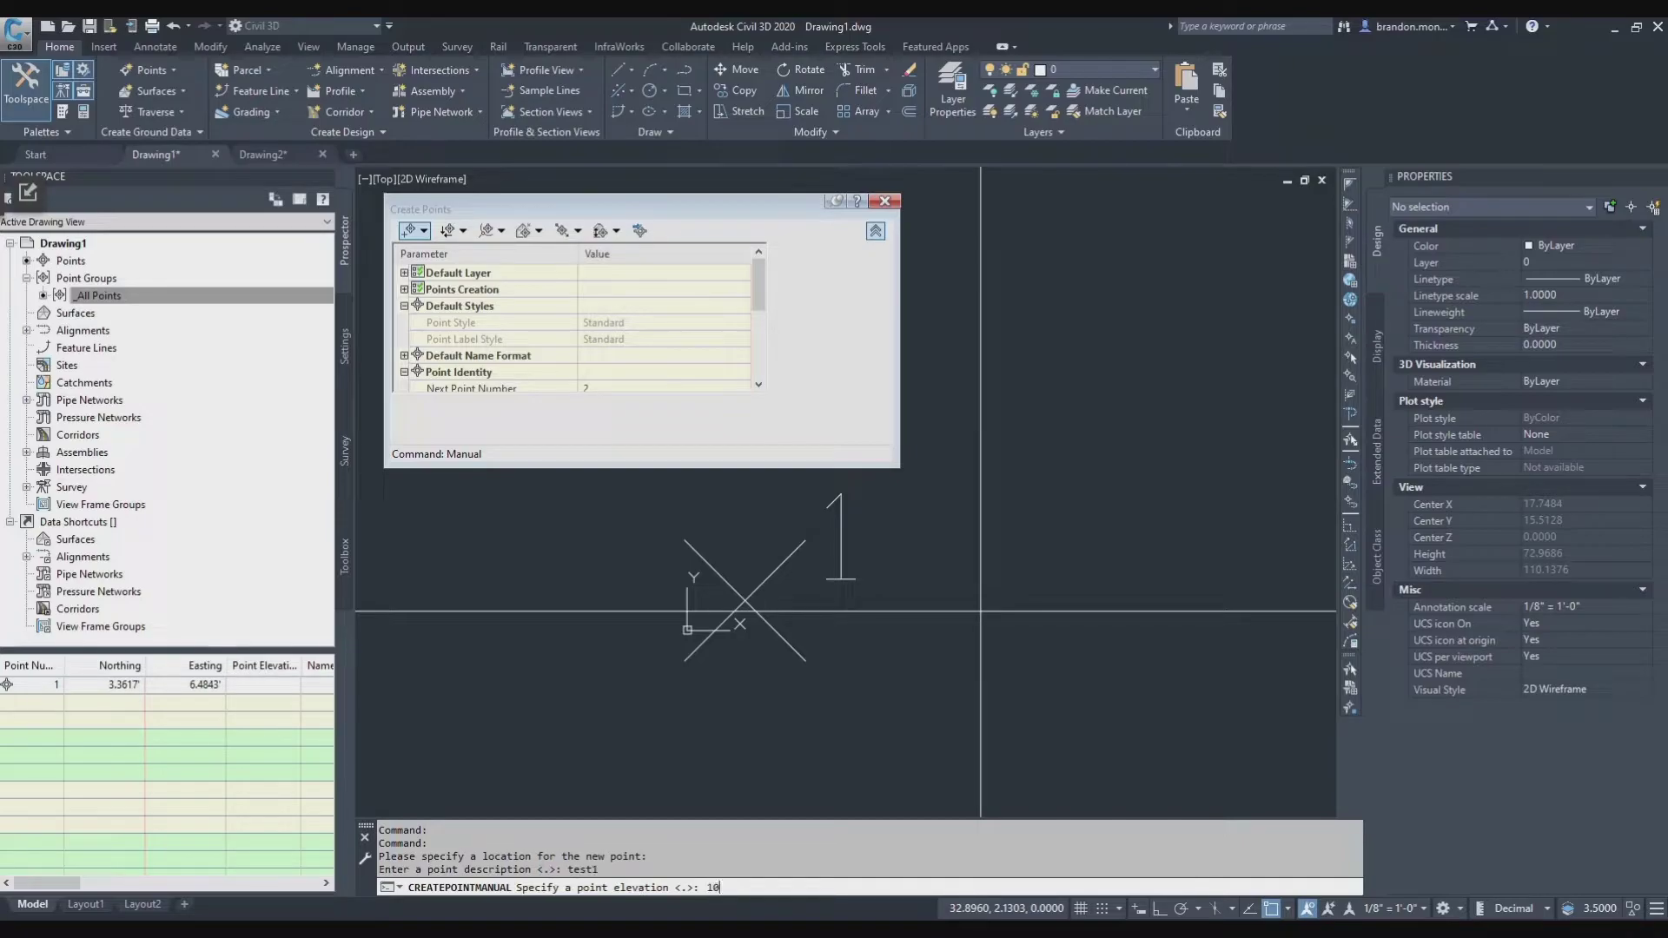
{"action": "type", "text": "100.0"}
{"action": "key", "text": "Return"}
{"action": "key", "text": "Escape"}
{"action": "scroll", "coordinate": [870, 592], "scroll_direction": "down", "scroll_amount": 2}
{"action": "key", "text": "Escape"}
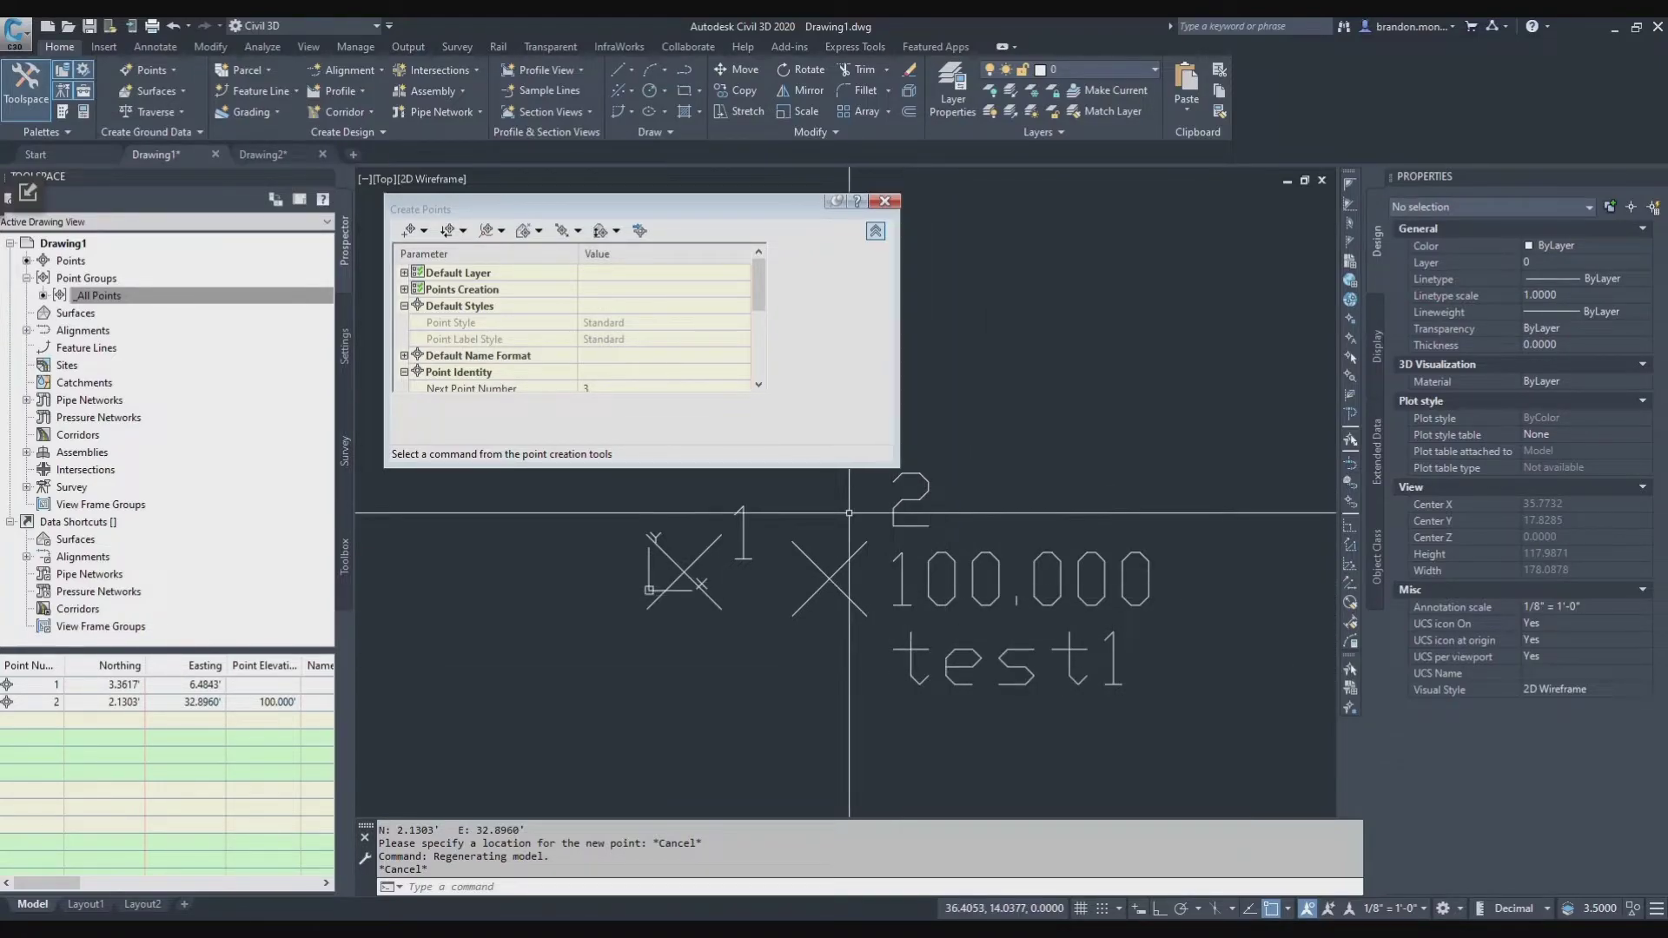
Compare the point labels in Drawing2 and Drawing1, and check the default styles in Drawing1's _All Points group properties
{"action": "left_click", "coordinate": [263, 154]}
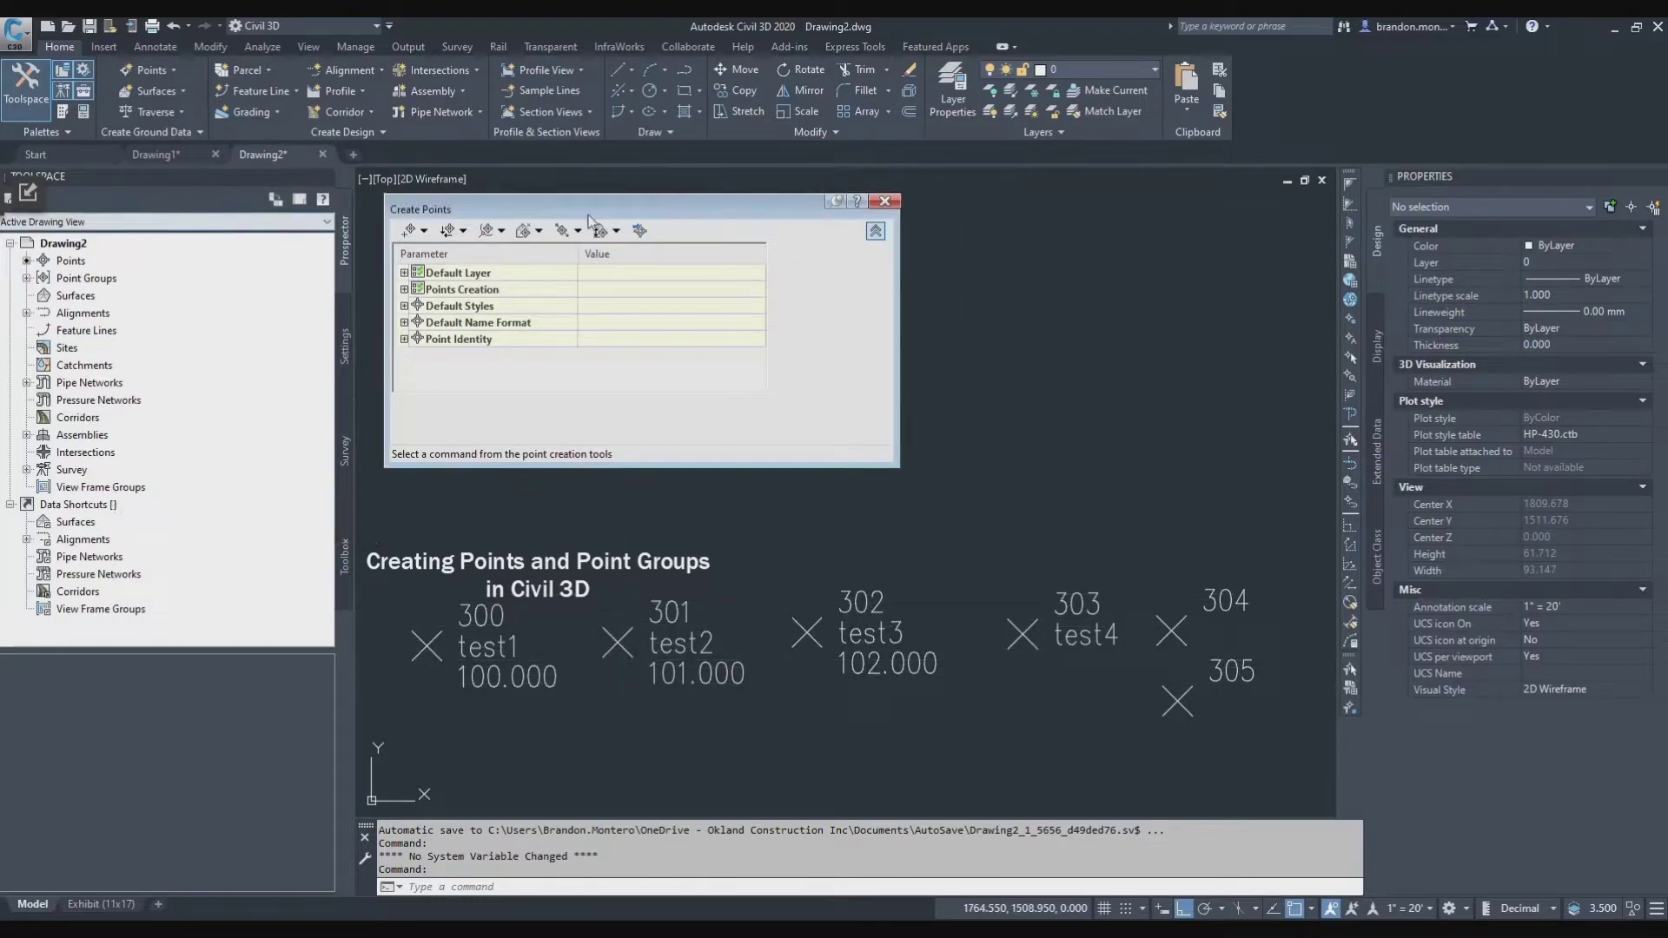
{"action": "left_click", "coordinate": [155, 154]}
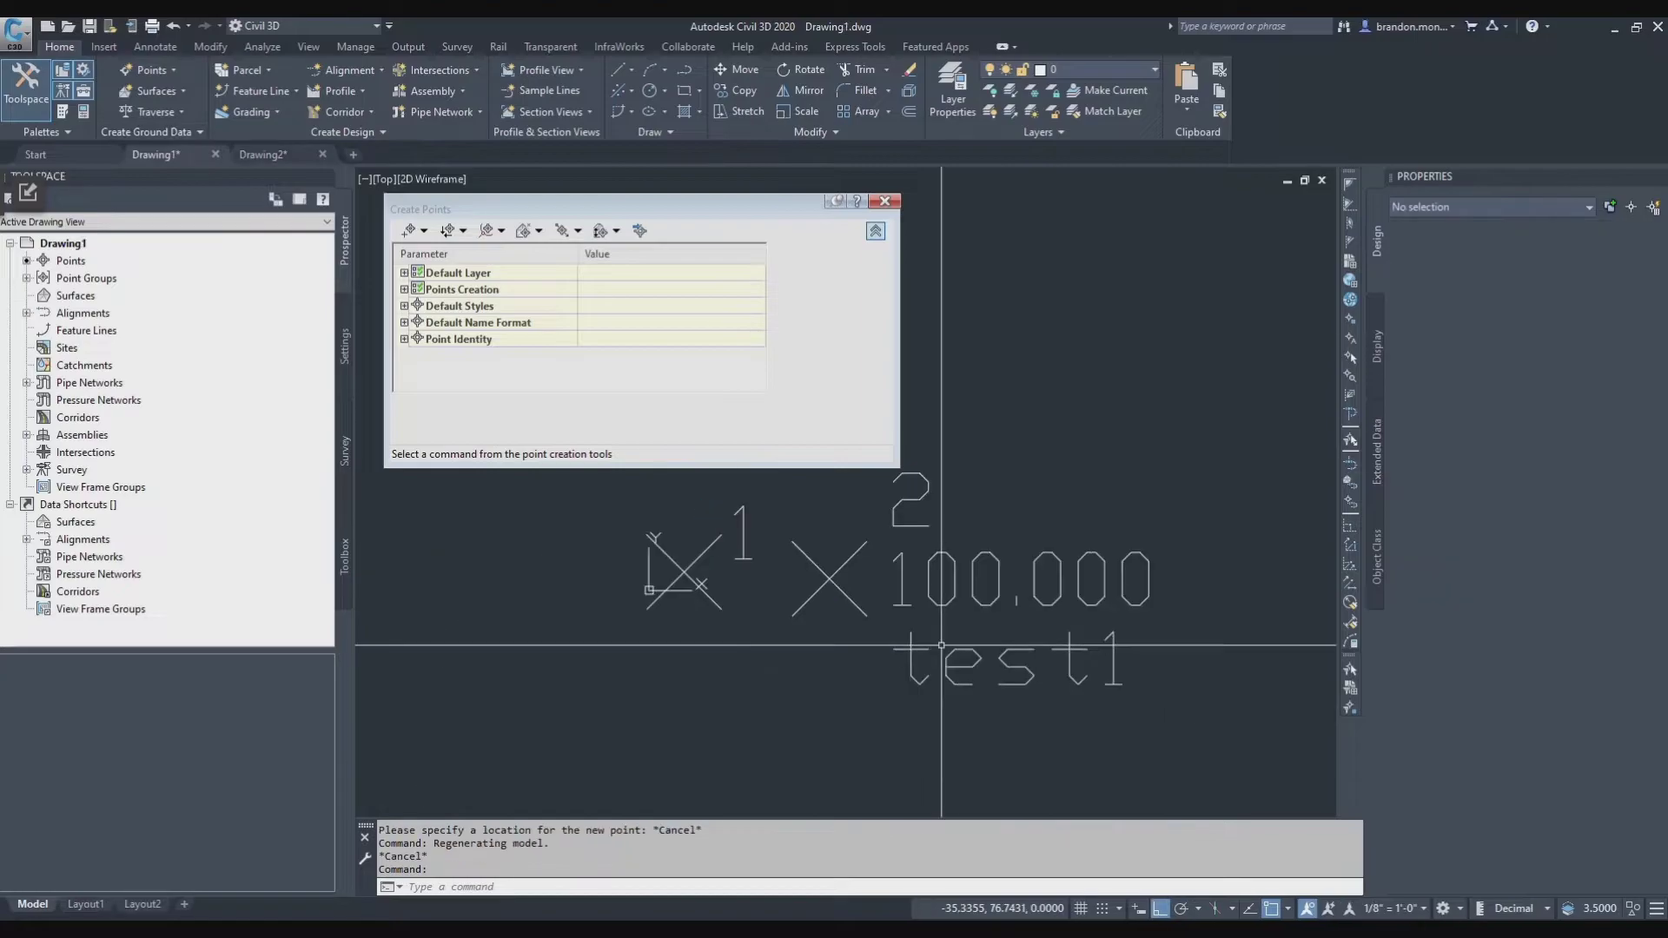
{"action": "left_click", "coordinate": [26, 278]}
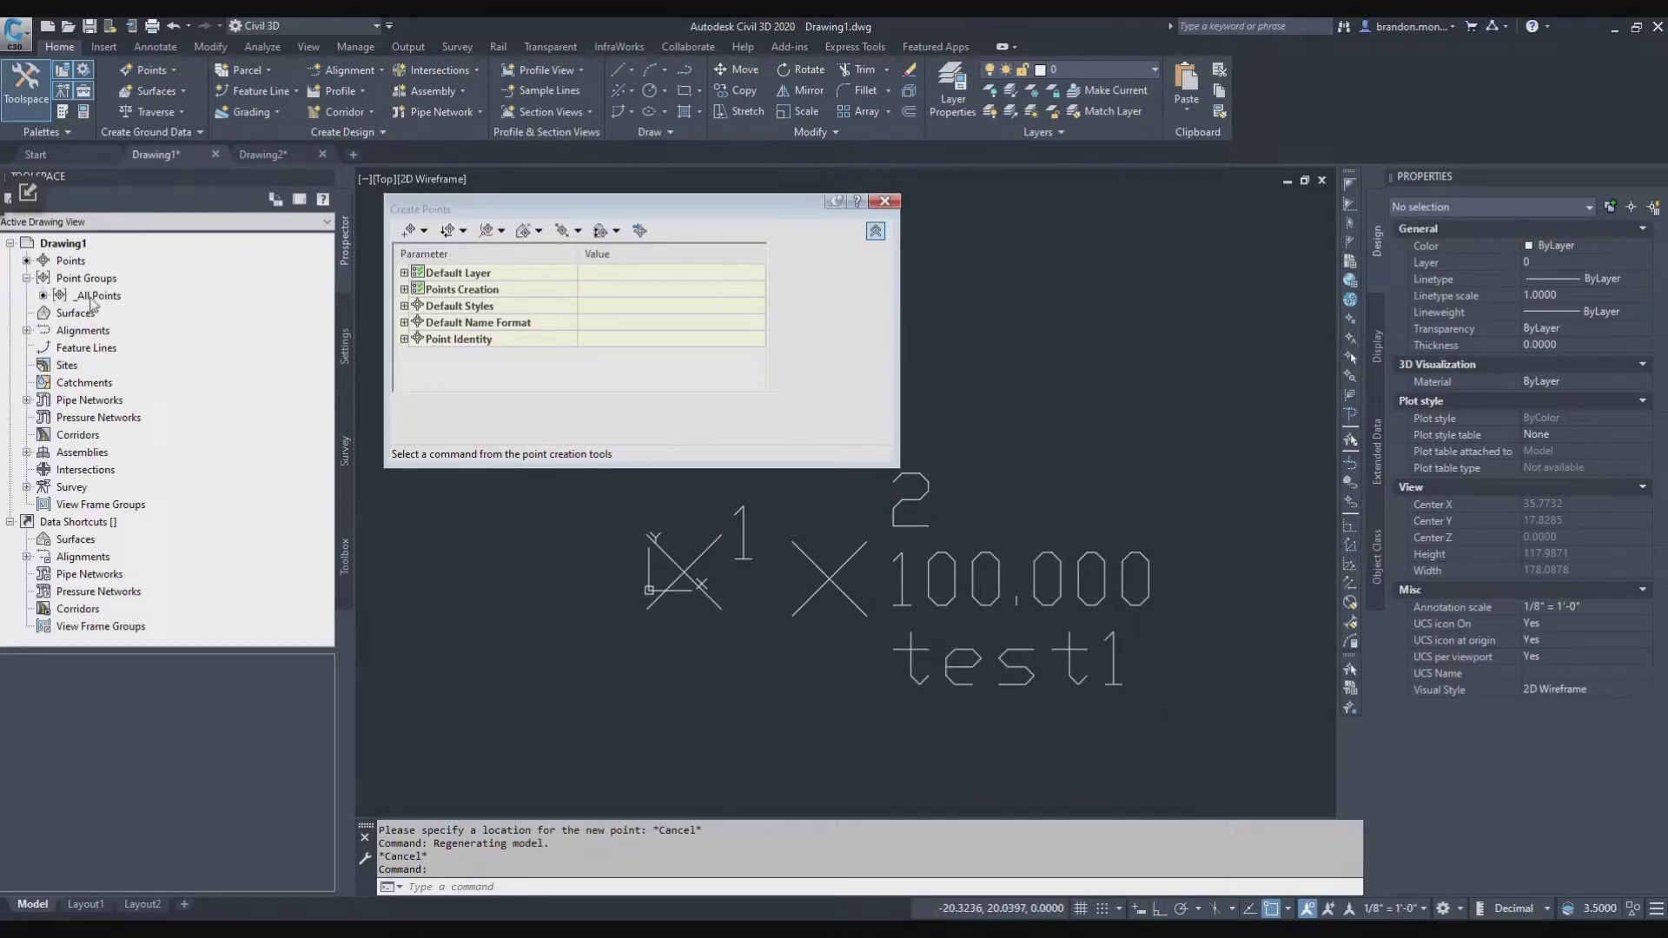
{"action": "left_click", "coordinate": [95, 296]}
{"action": "right_click", "coordinate": [100, 298]}
{"action": "left_click", "coordinate": [165, 310]}
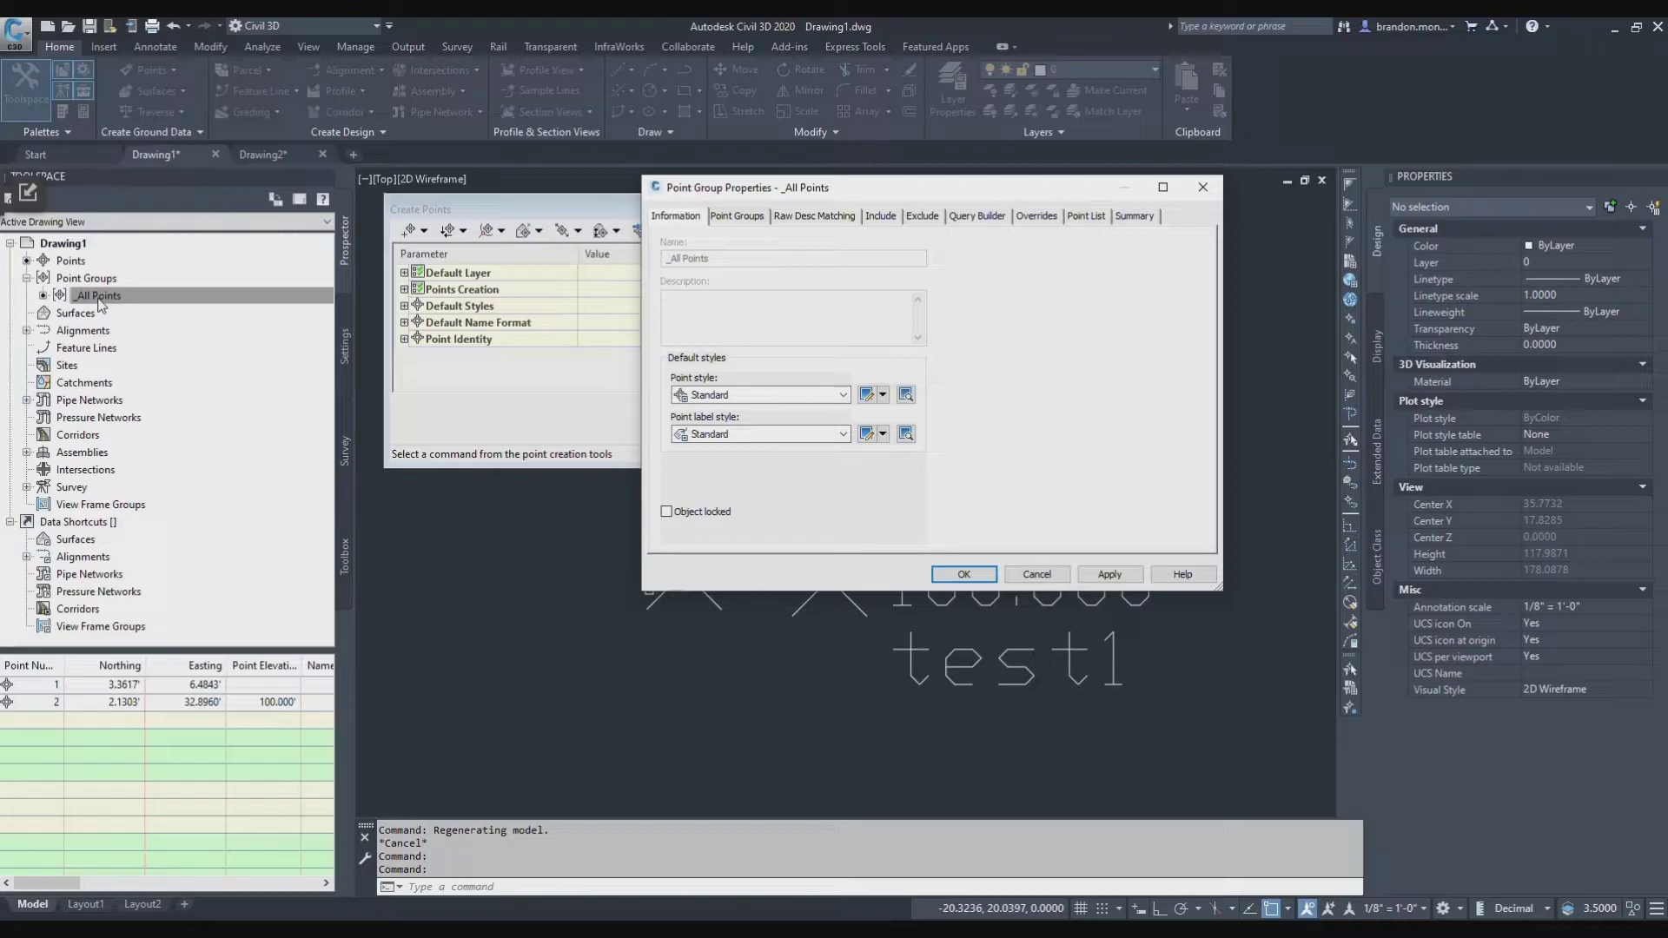
{"action": "left_click", "coordinate": [954, 576]}
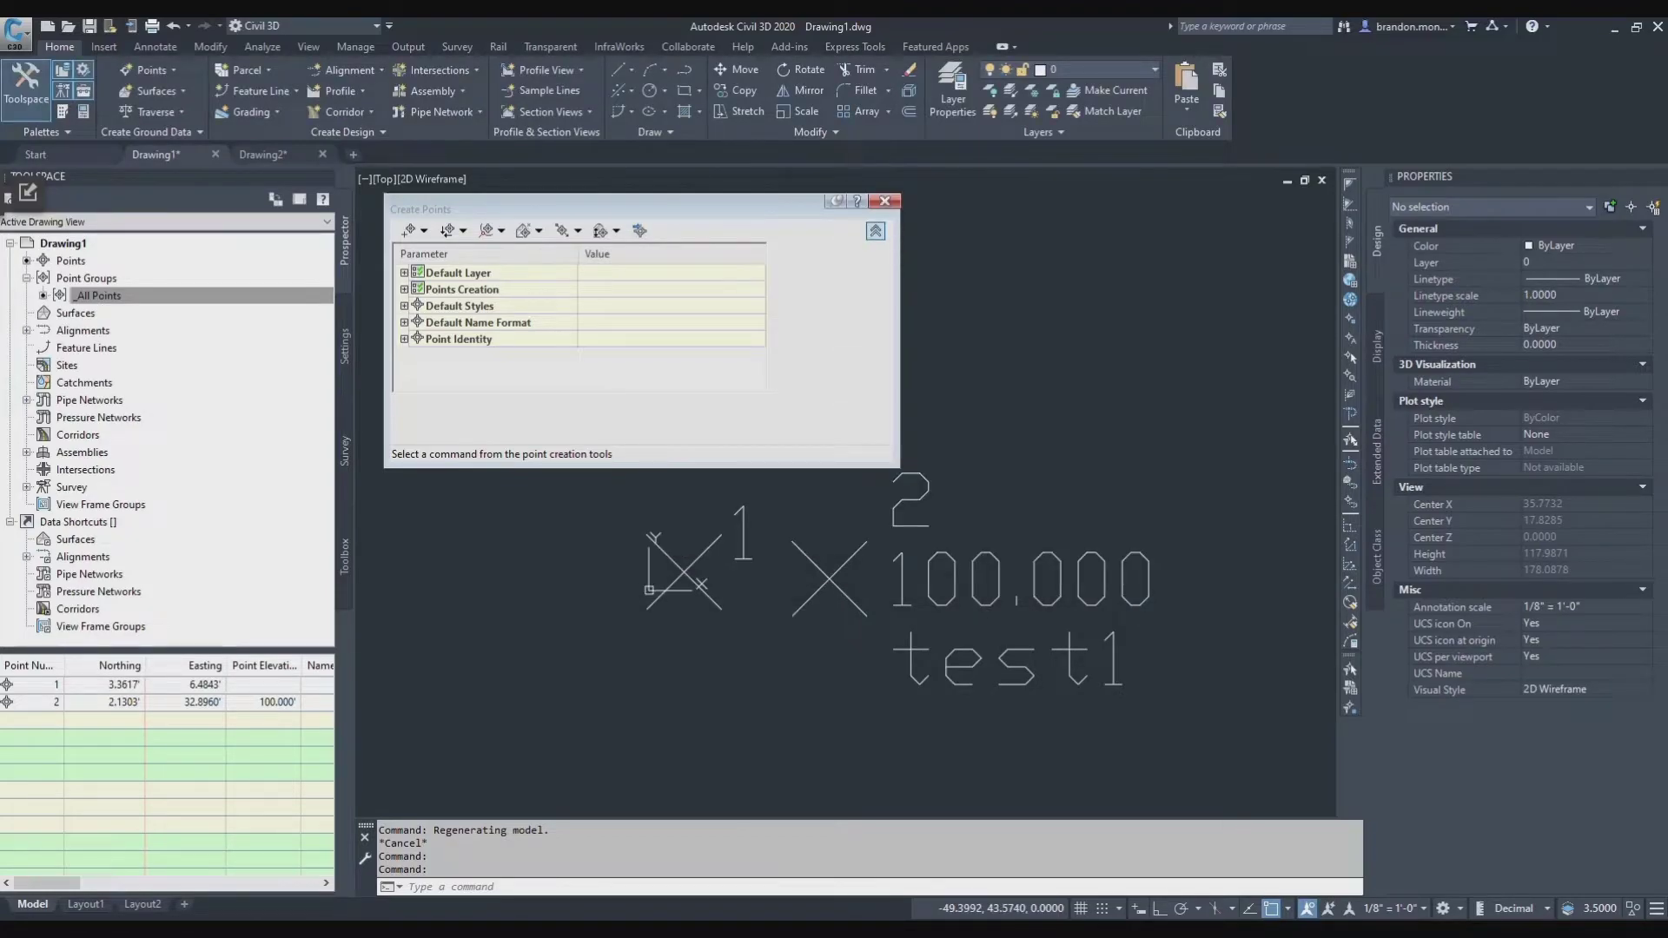
Look over the formats for saving a copy of Drawing1, including the drawing template, and close the point creation tools
{"action": "left_click", "coordinate": [16, 33]}
{"action": "mouse_move", "coordinate": [112, 252]}
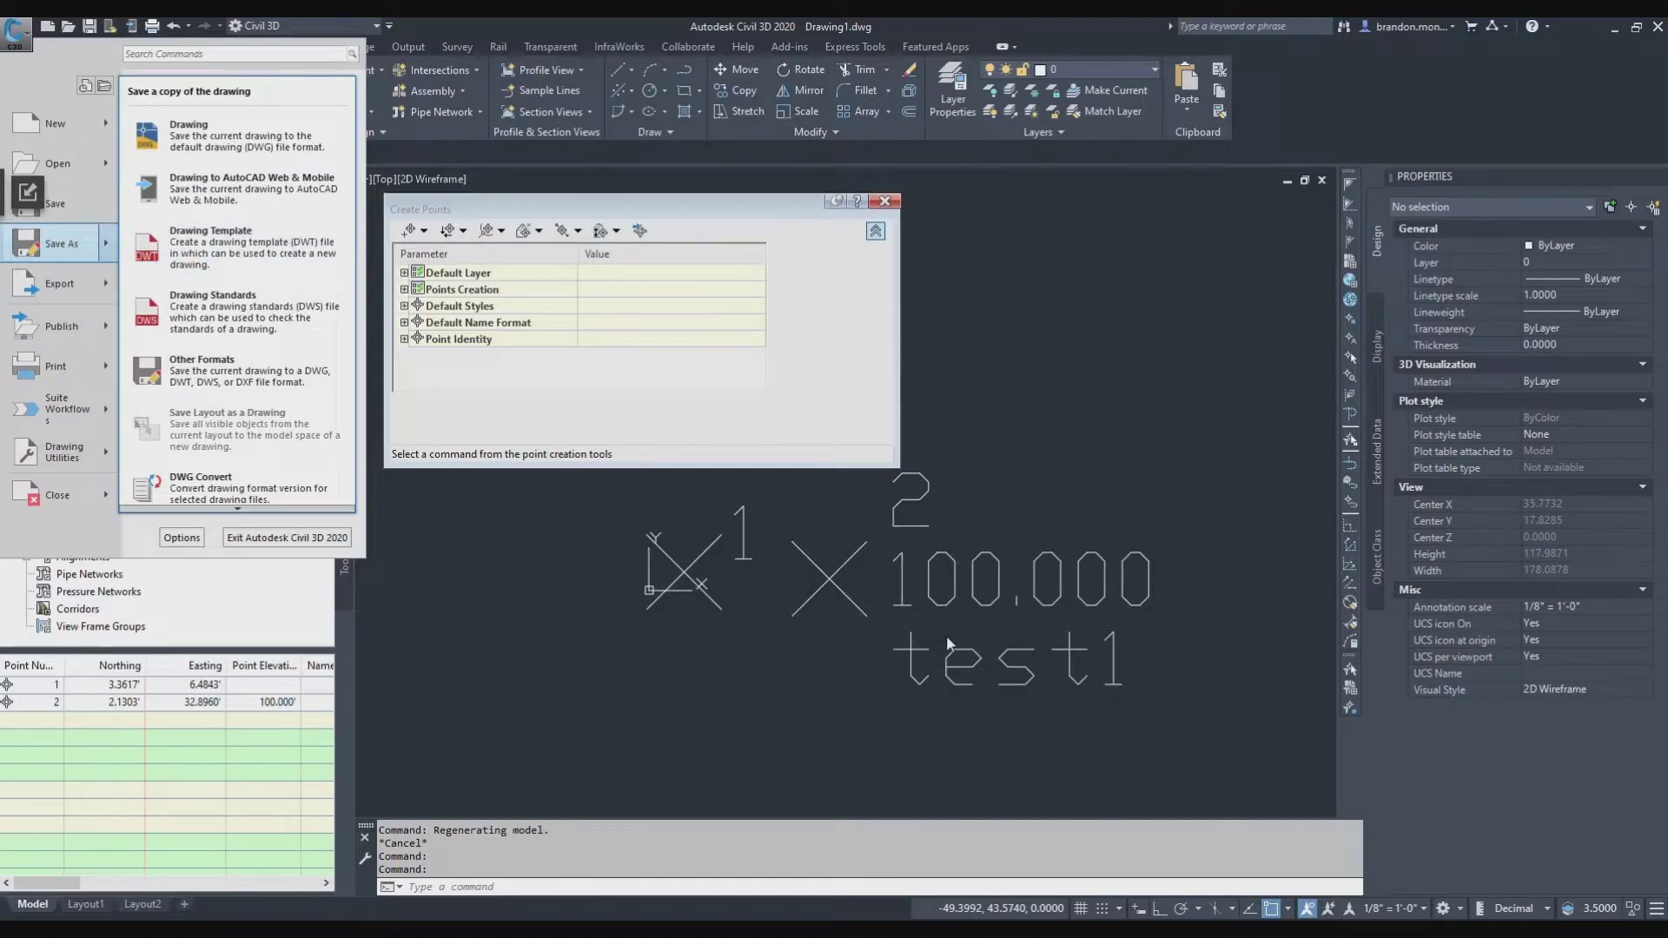
{"action": "left_click", "coordinate": [795, 559]}
{"action": "left_click", "coordinate": [99, 296]}
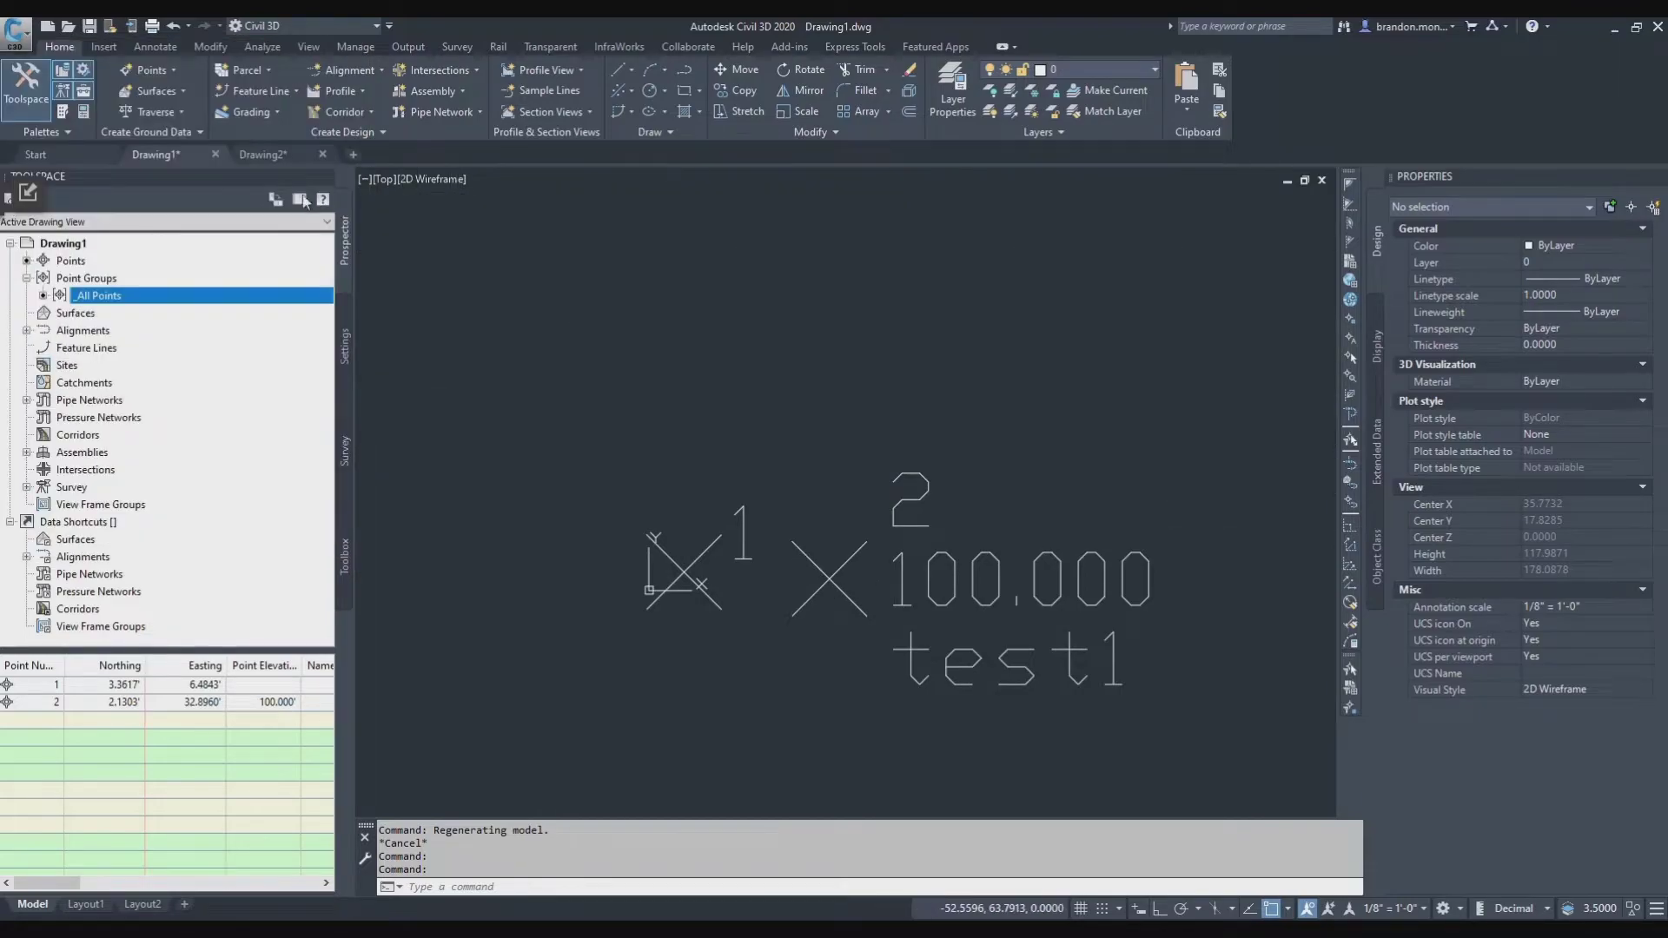
Switch to Drawing2, list its points, and set the elevation of point 303 to 101.00
{"action": "left_click", "coordinate": [283, 155]}
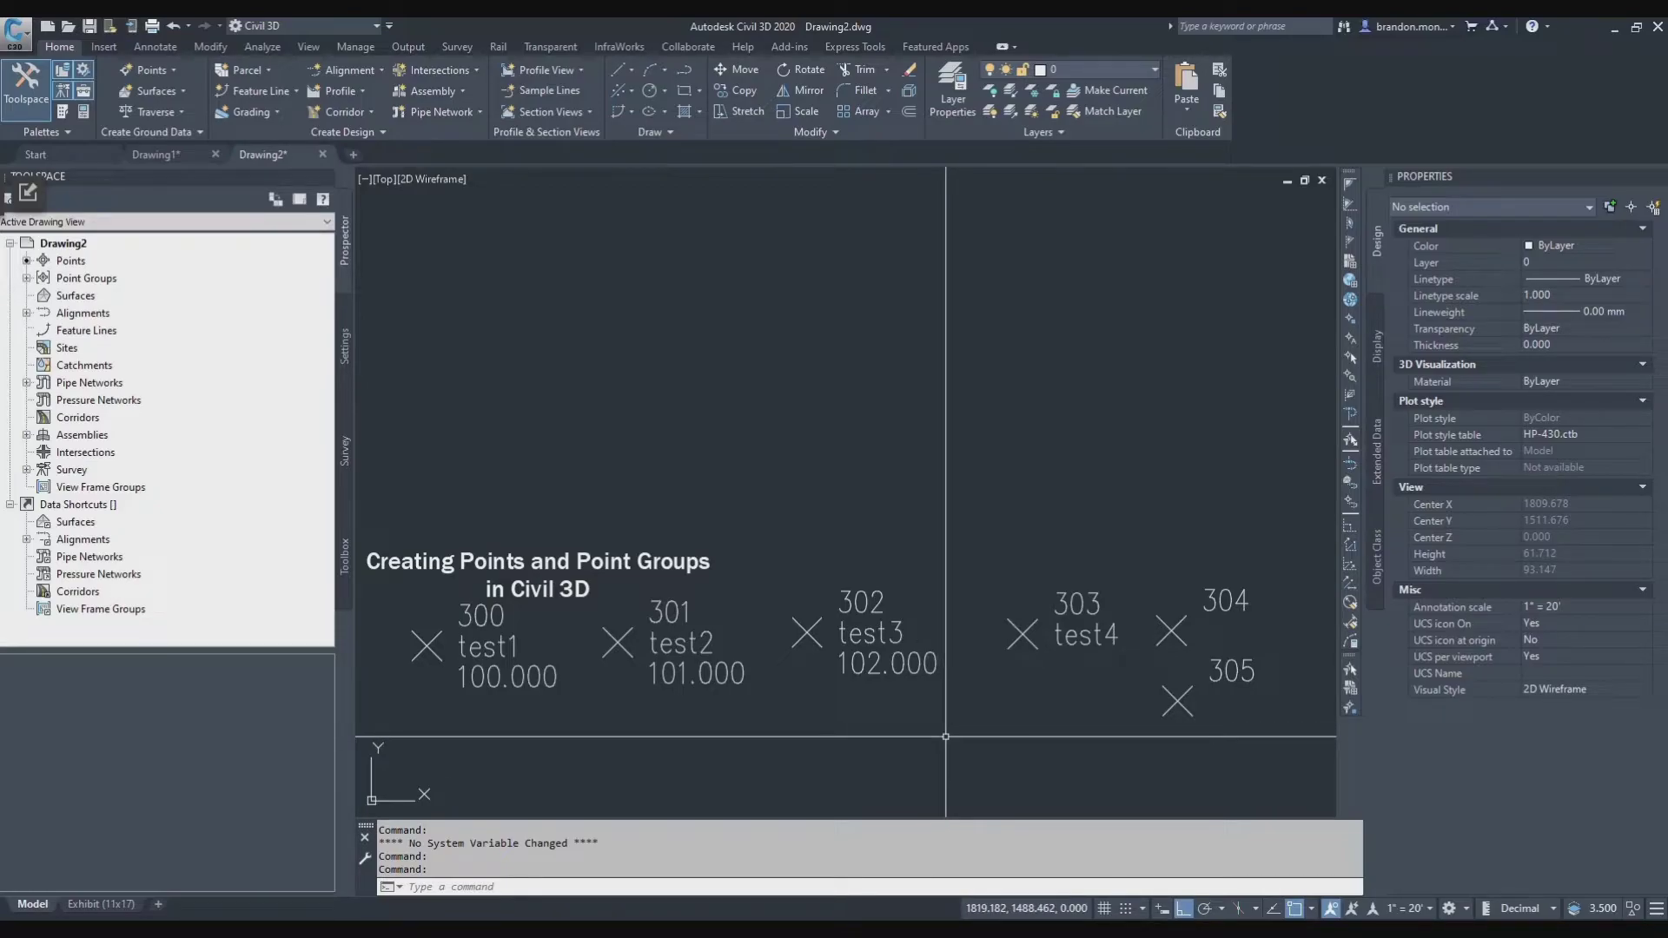
{"action": "left_click", "coordinate": [326, 262]}
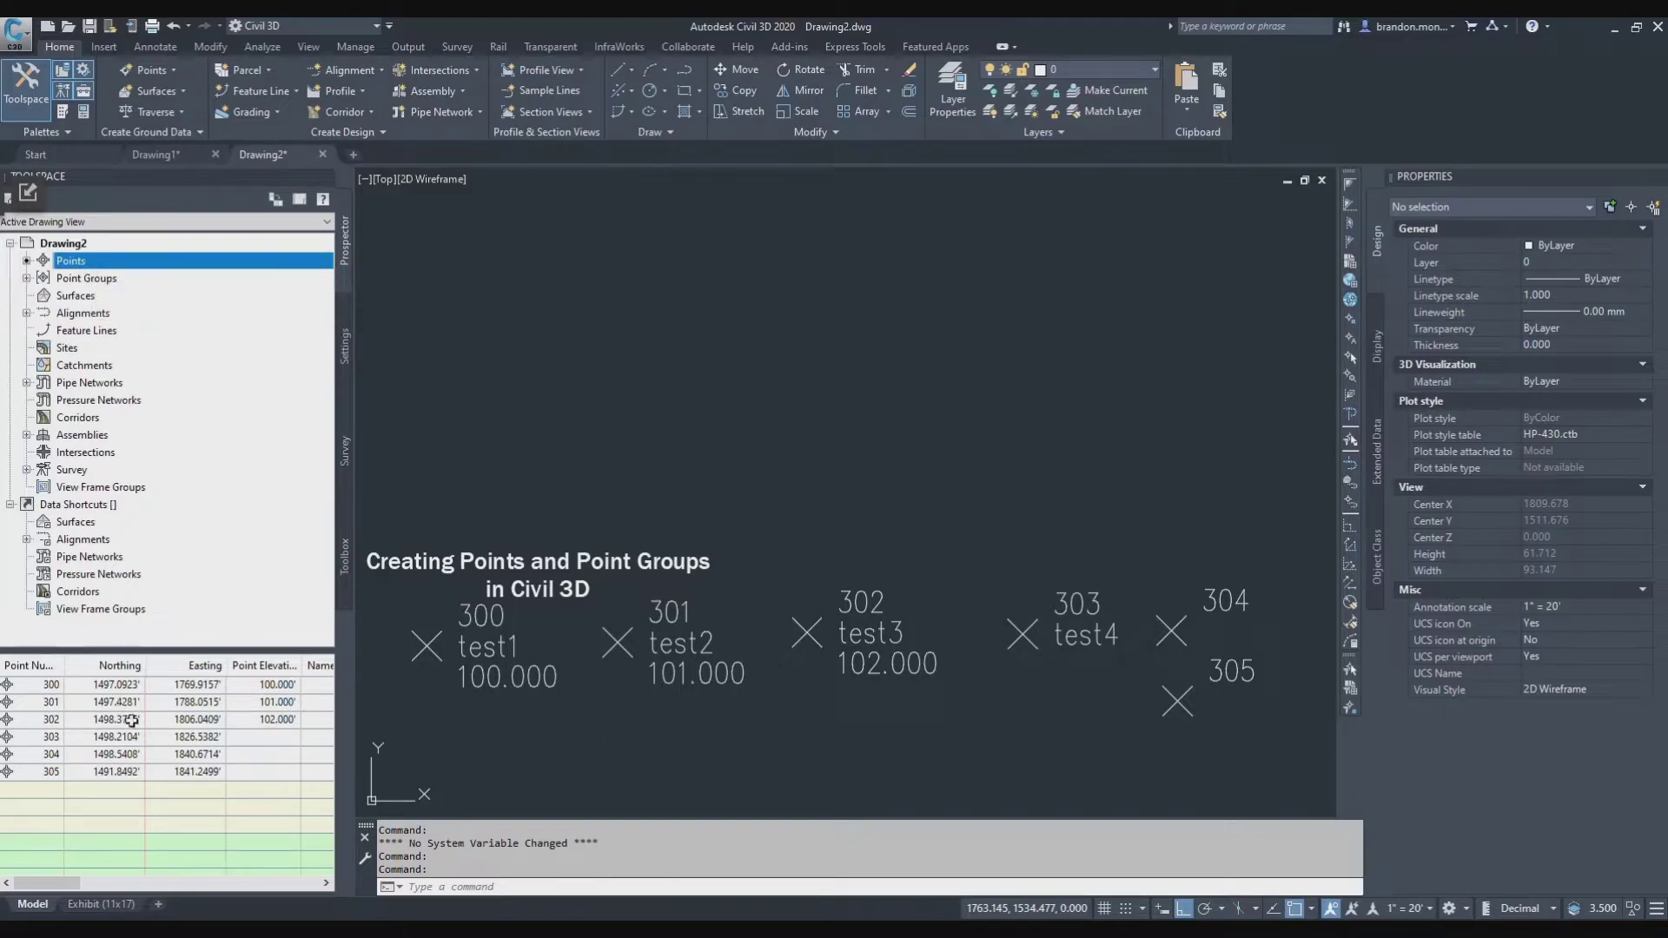
{"action": "double_click", "coordinate": [267, 737]}
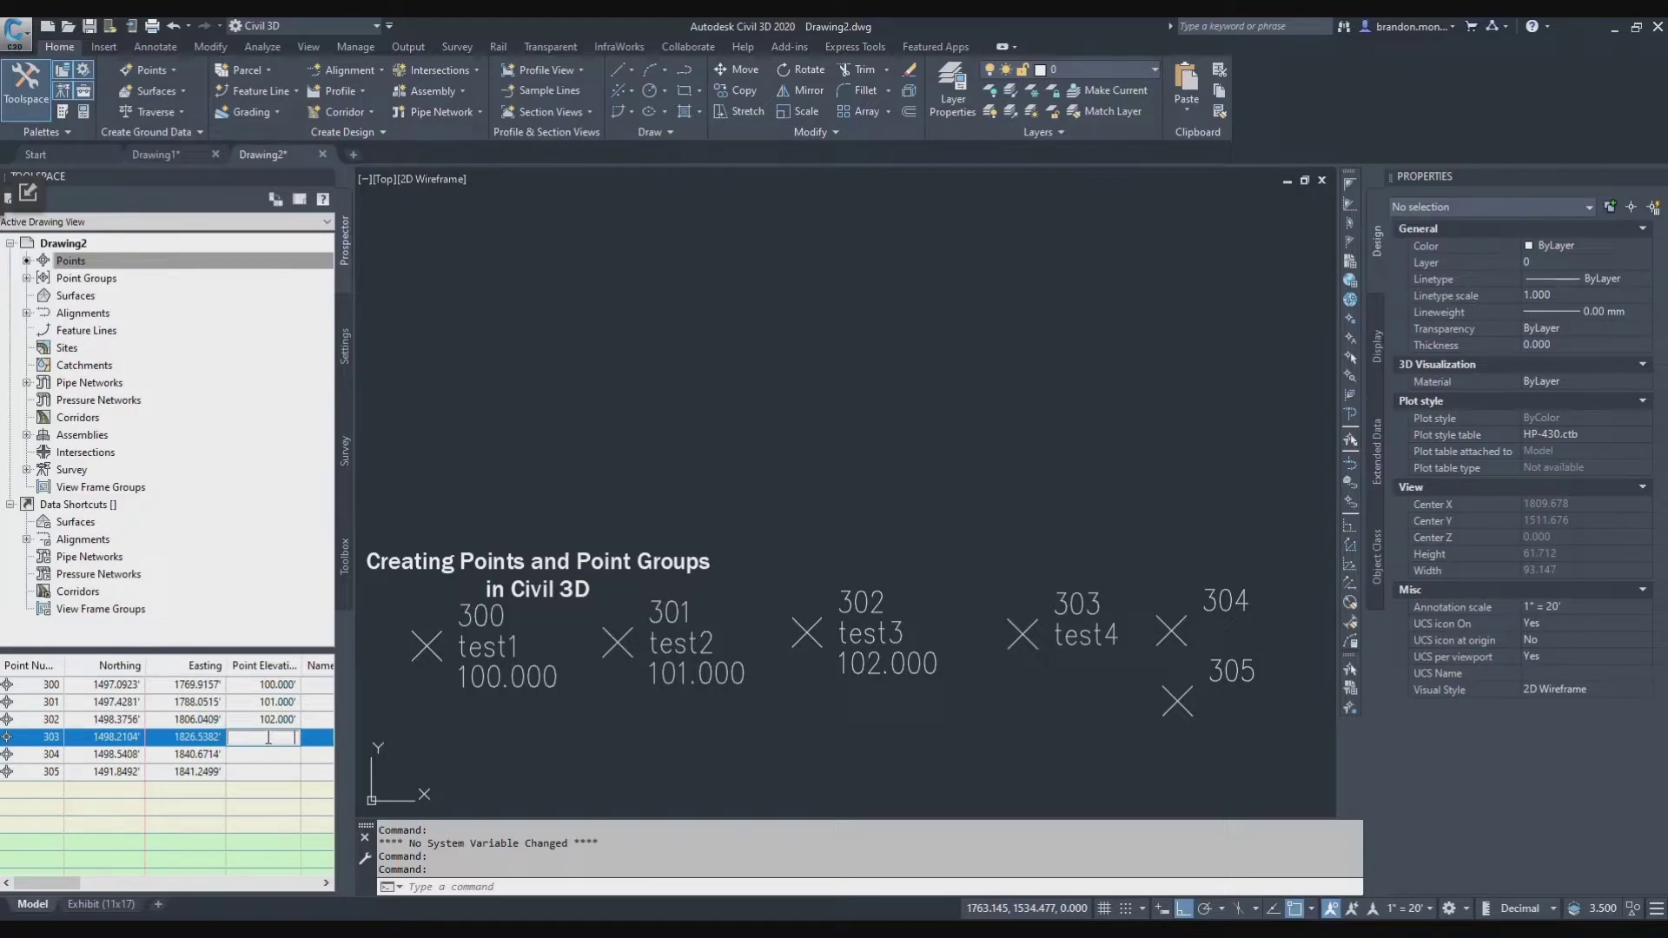
{"action": "type", "text": "101.00"}
{"action": "key", "text": "Return"}
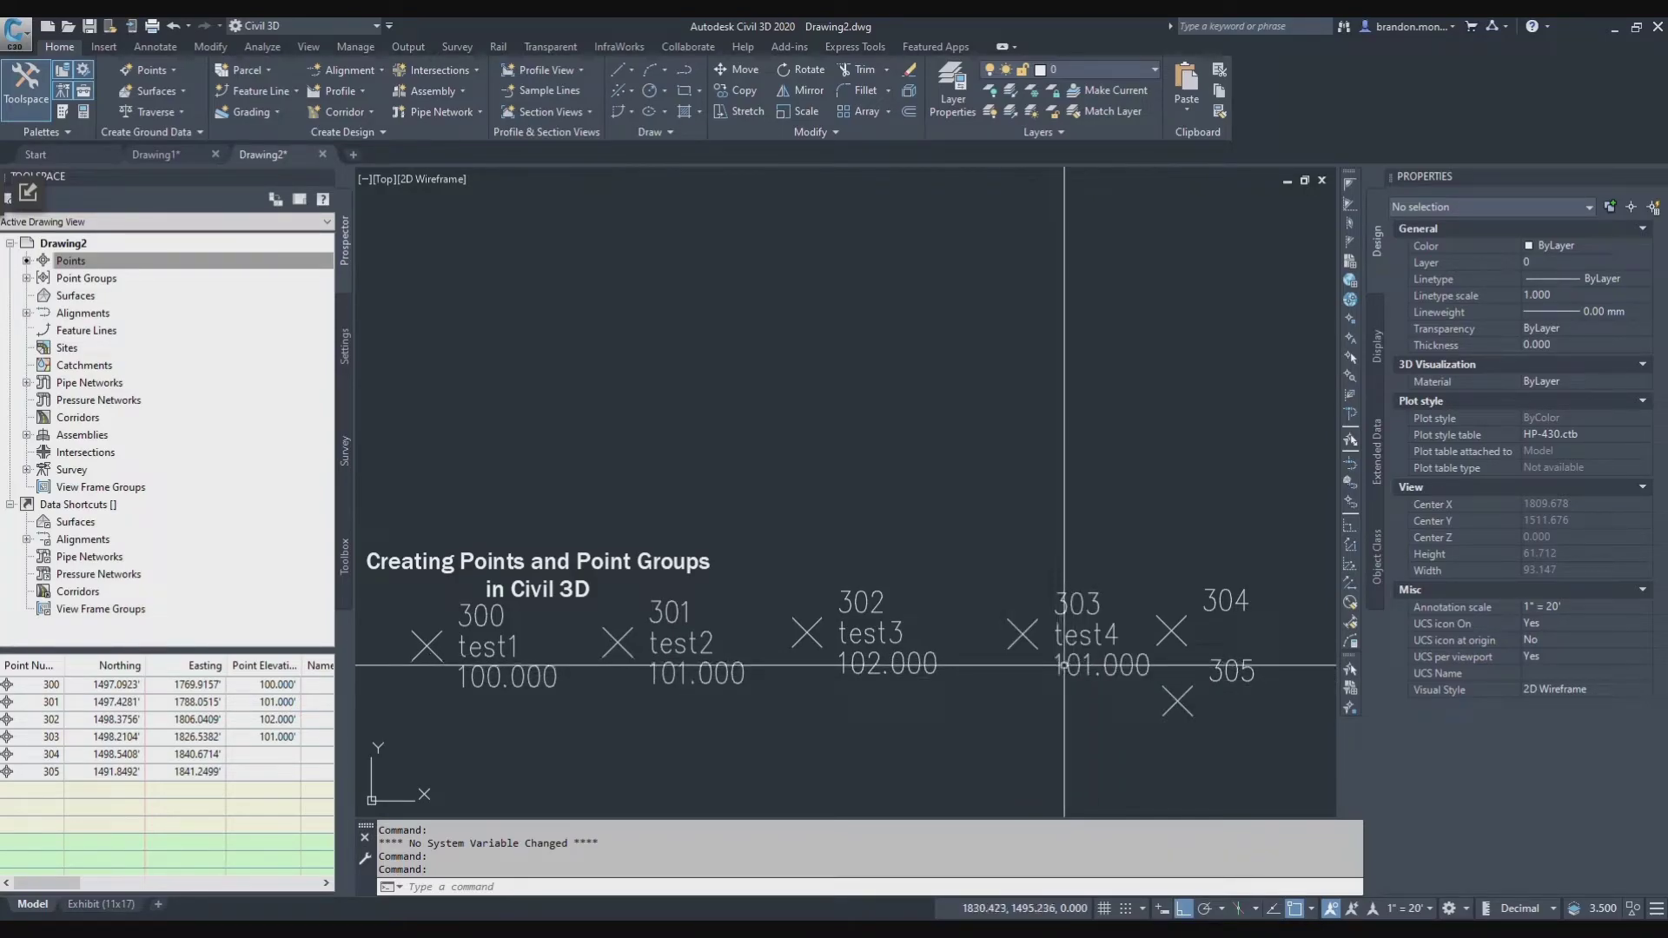
Renumber point 305 as 310 in the point list and regenerate the drawing to update its label
{"action": "left_click", "coordinate": [45, 772]}
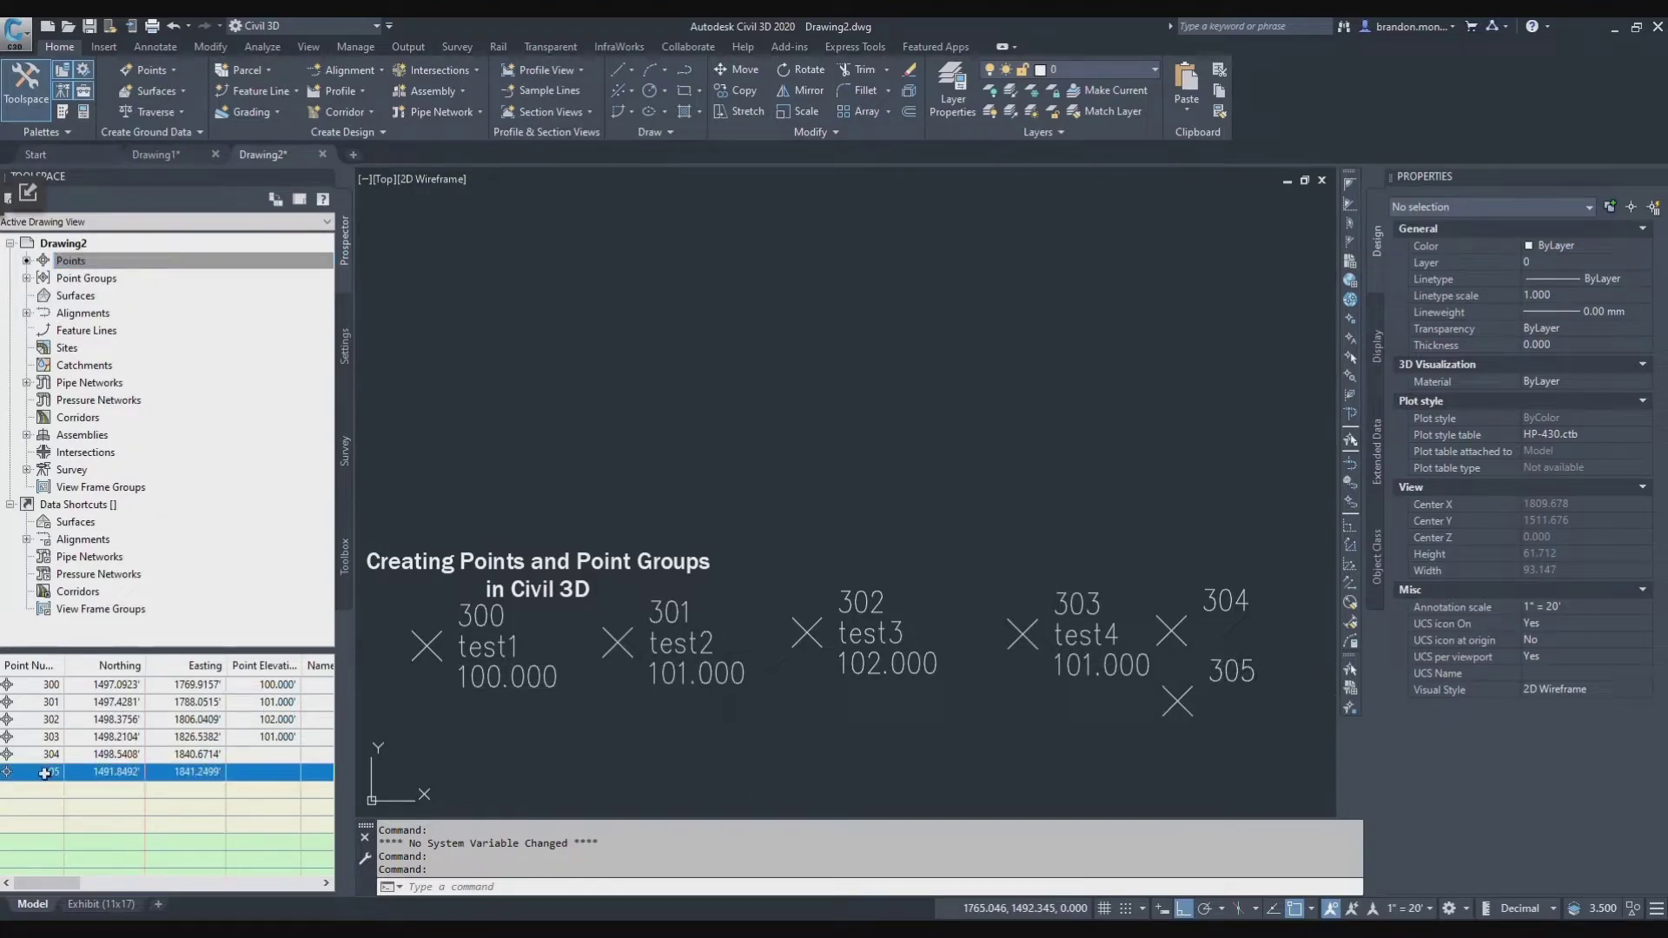
{"action": "left_click", "coordinate": [44, 773]}
{"action": "type", "text": "3"}
{"action": "key", "text": "Return"}
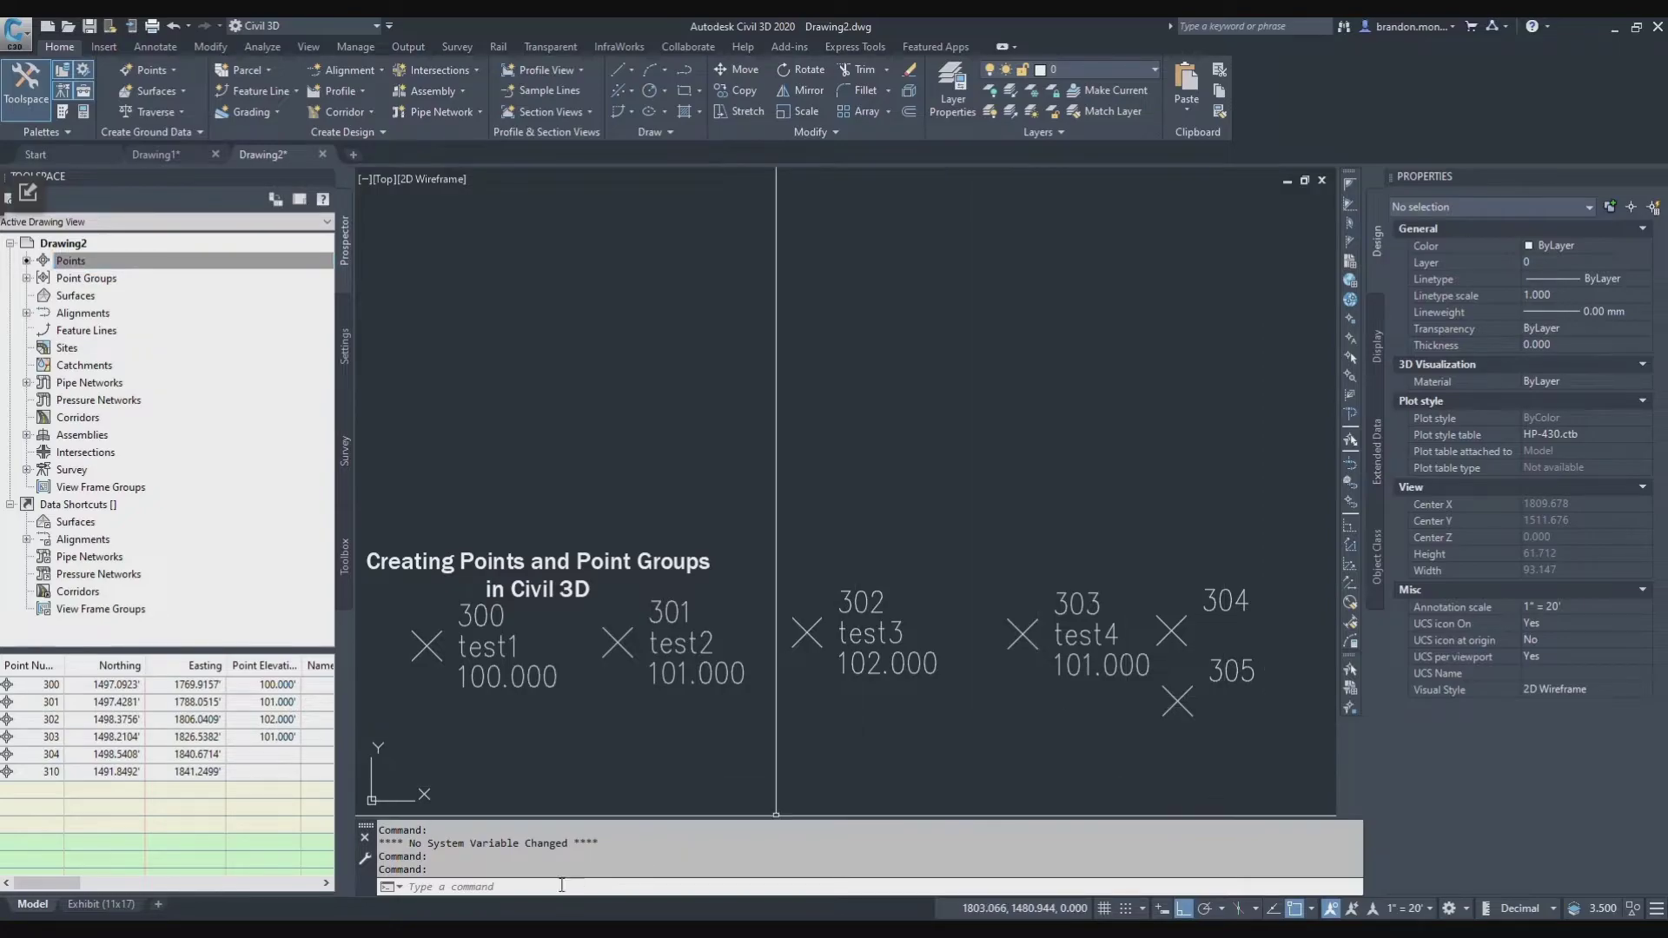
{"action": "left_click", "coordinate": [468, 887]}
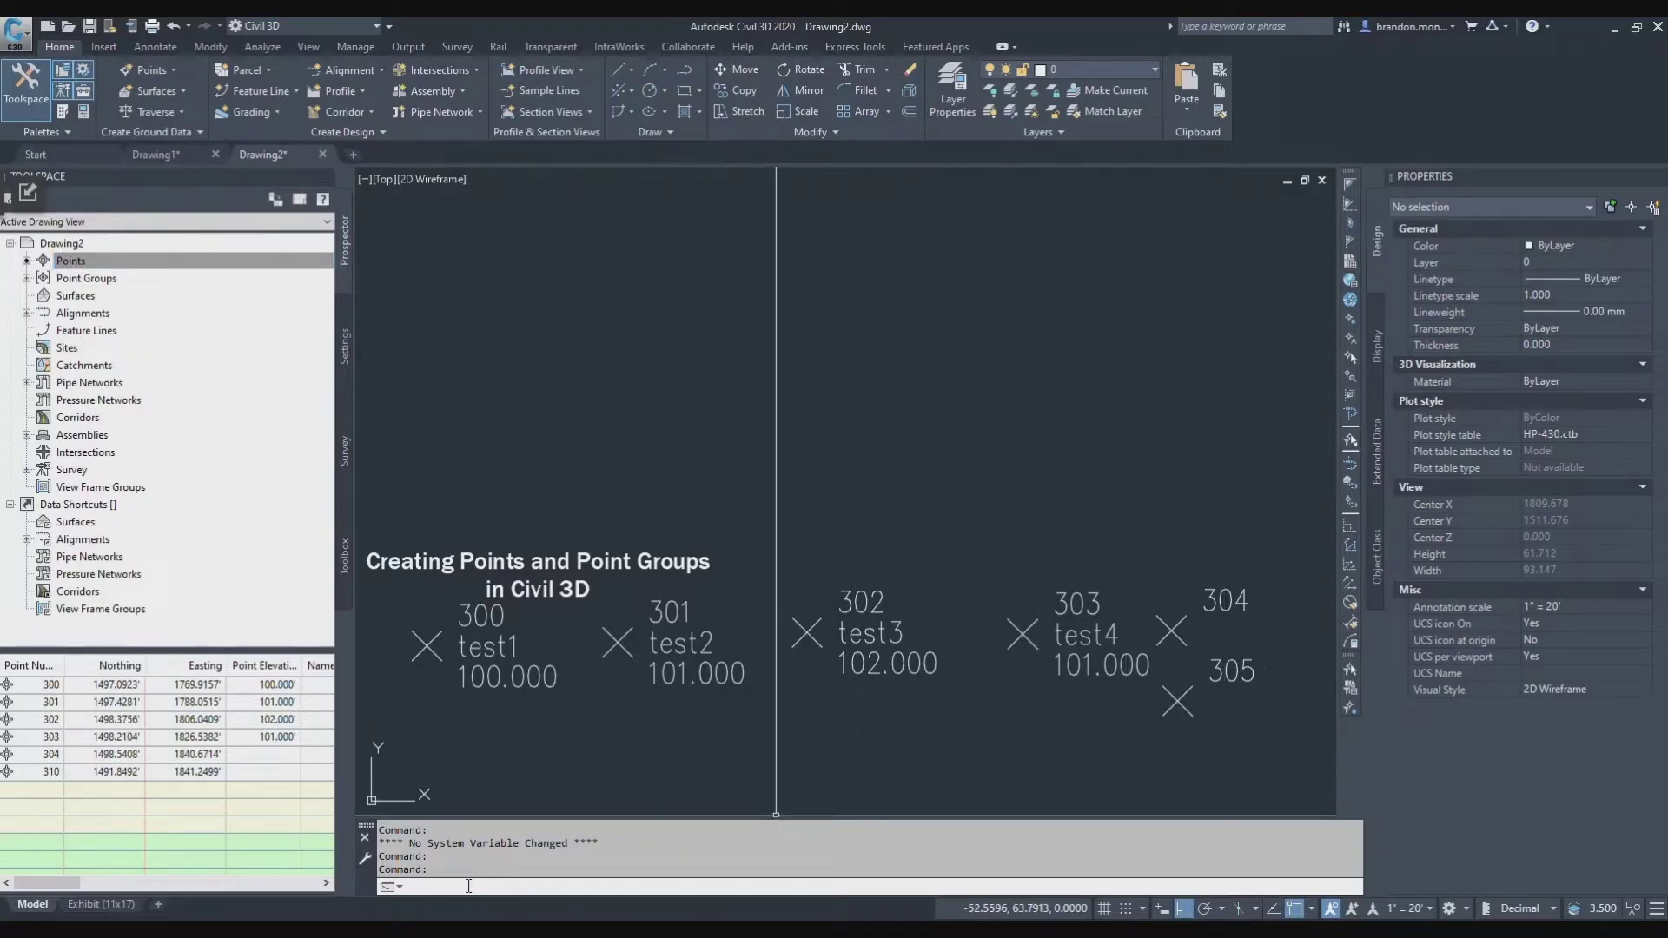
{"action": "type", "text": "re"}
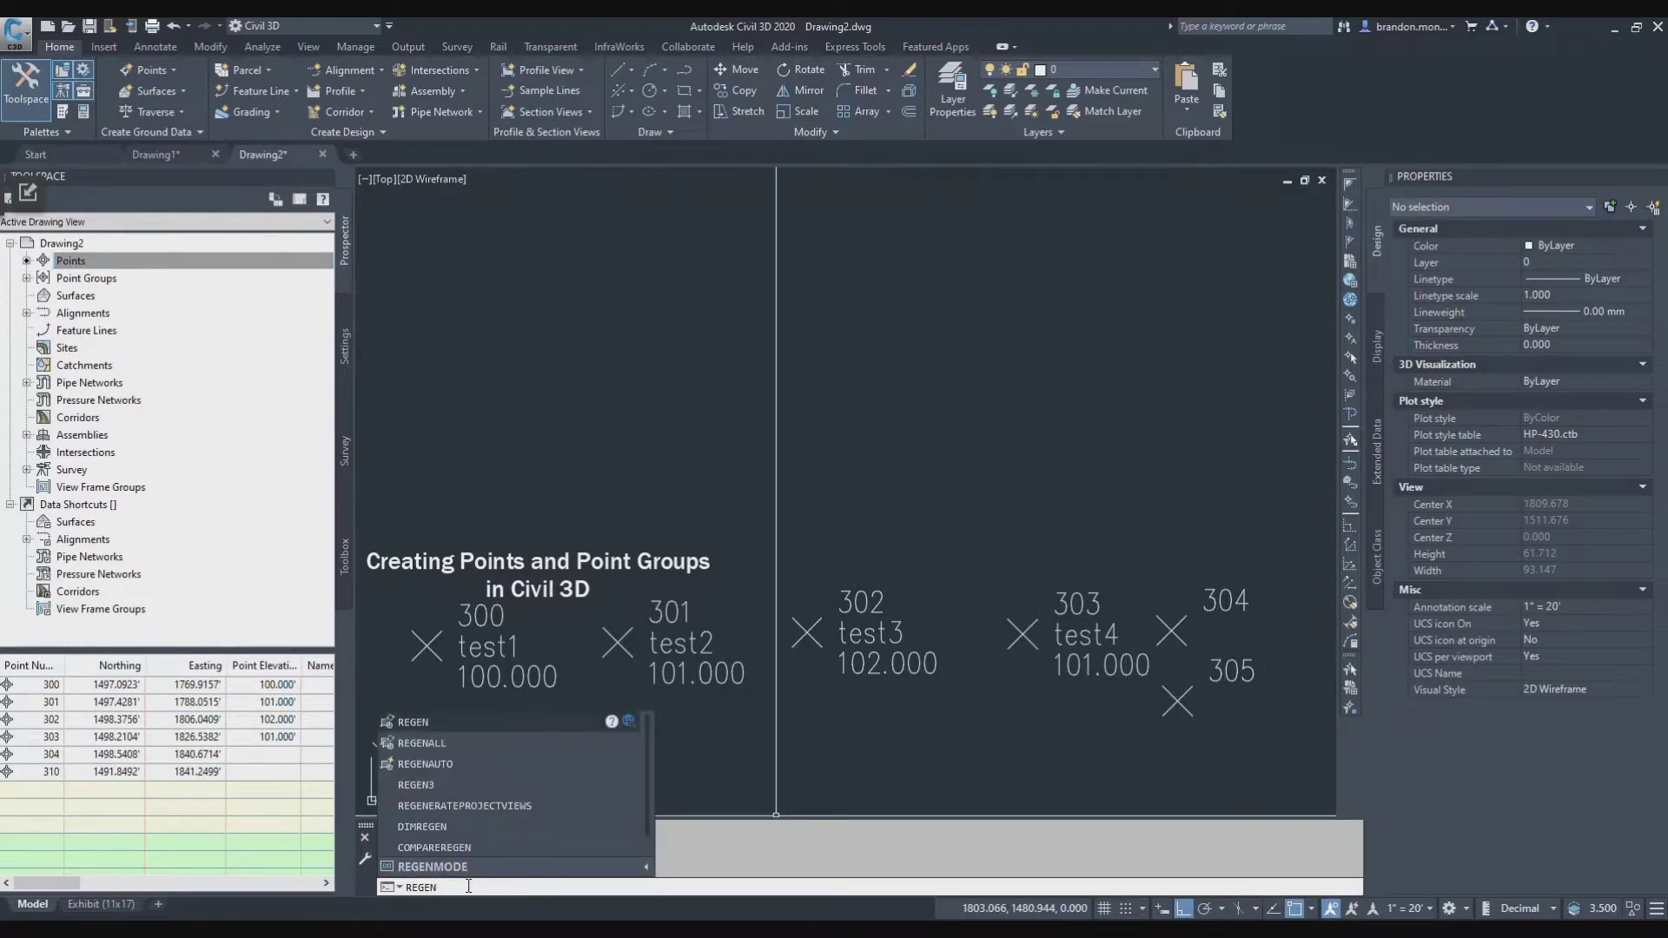
{"action": "key", "text": "Return"}
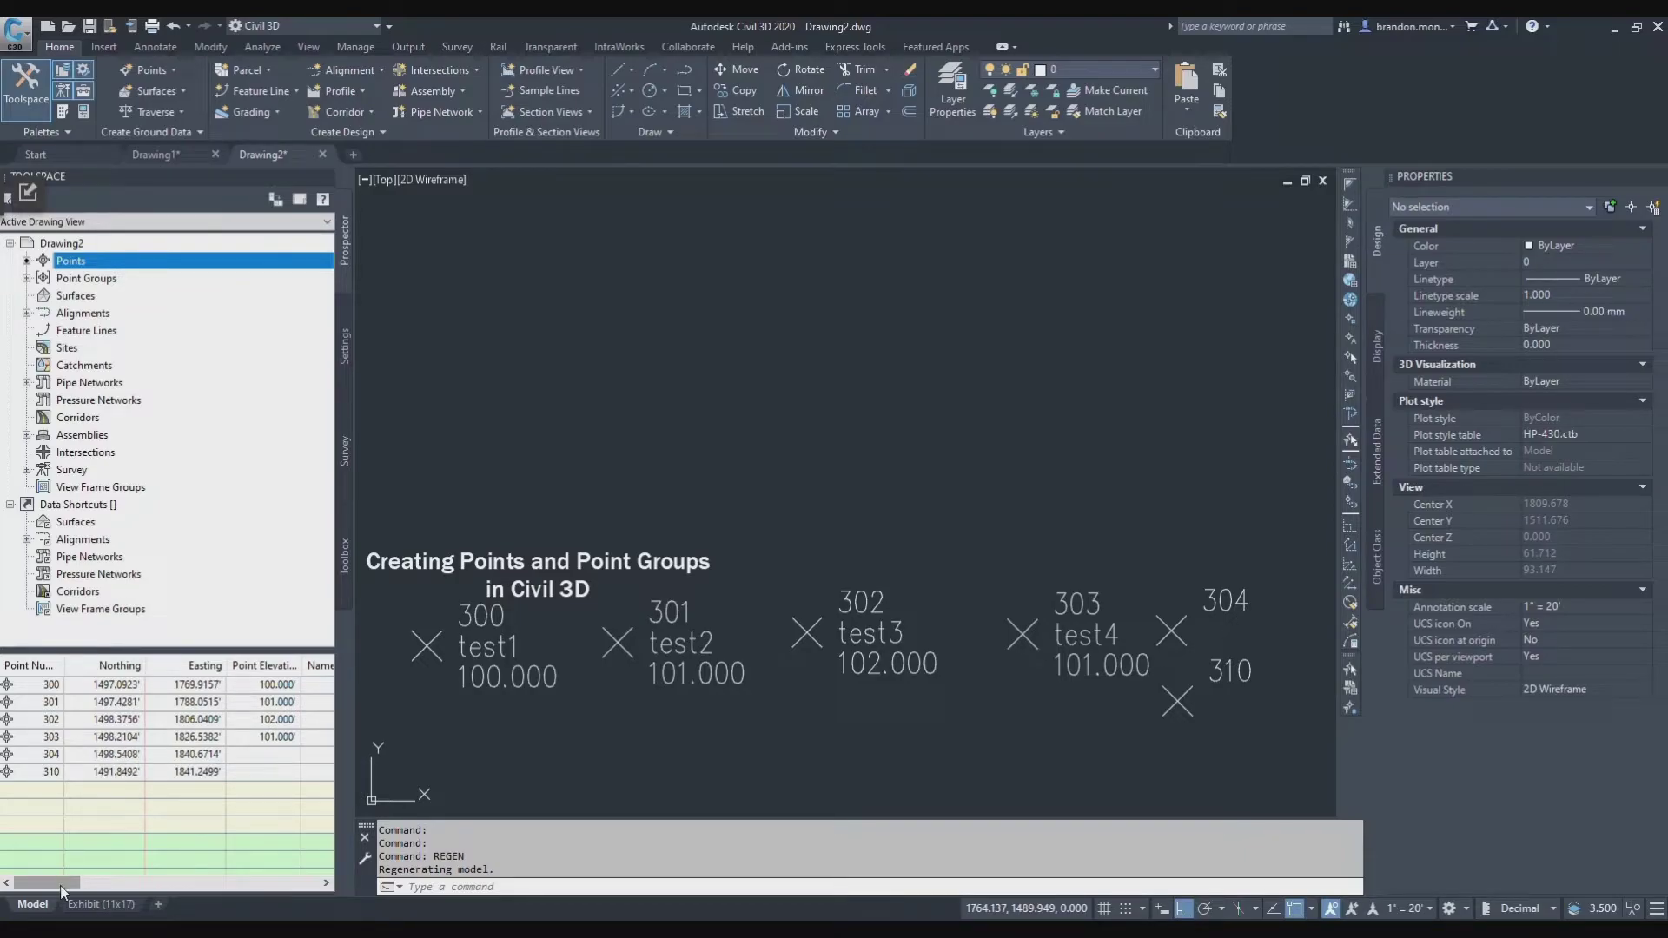
Set the raw description of point 304 to test5 in the point list
{"action": "left_click_drag", "start_coordinate": [61, 888], "coordinate": [110, 892]}
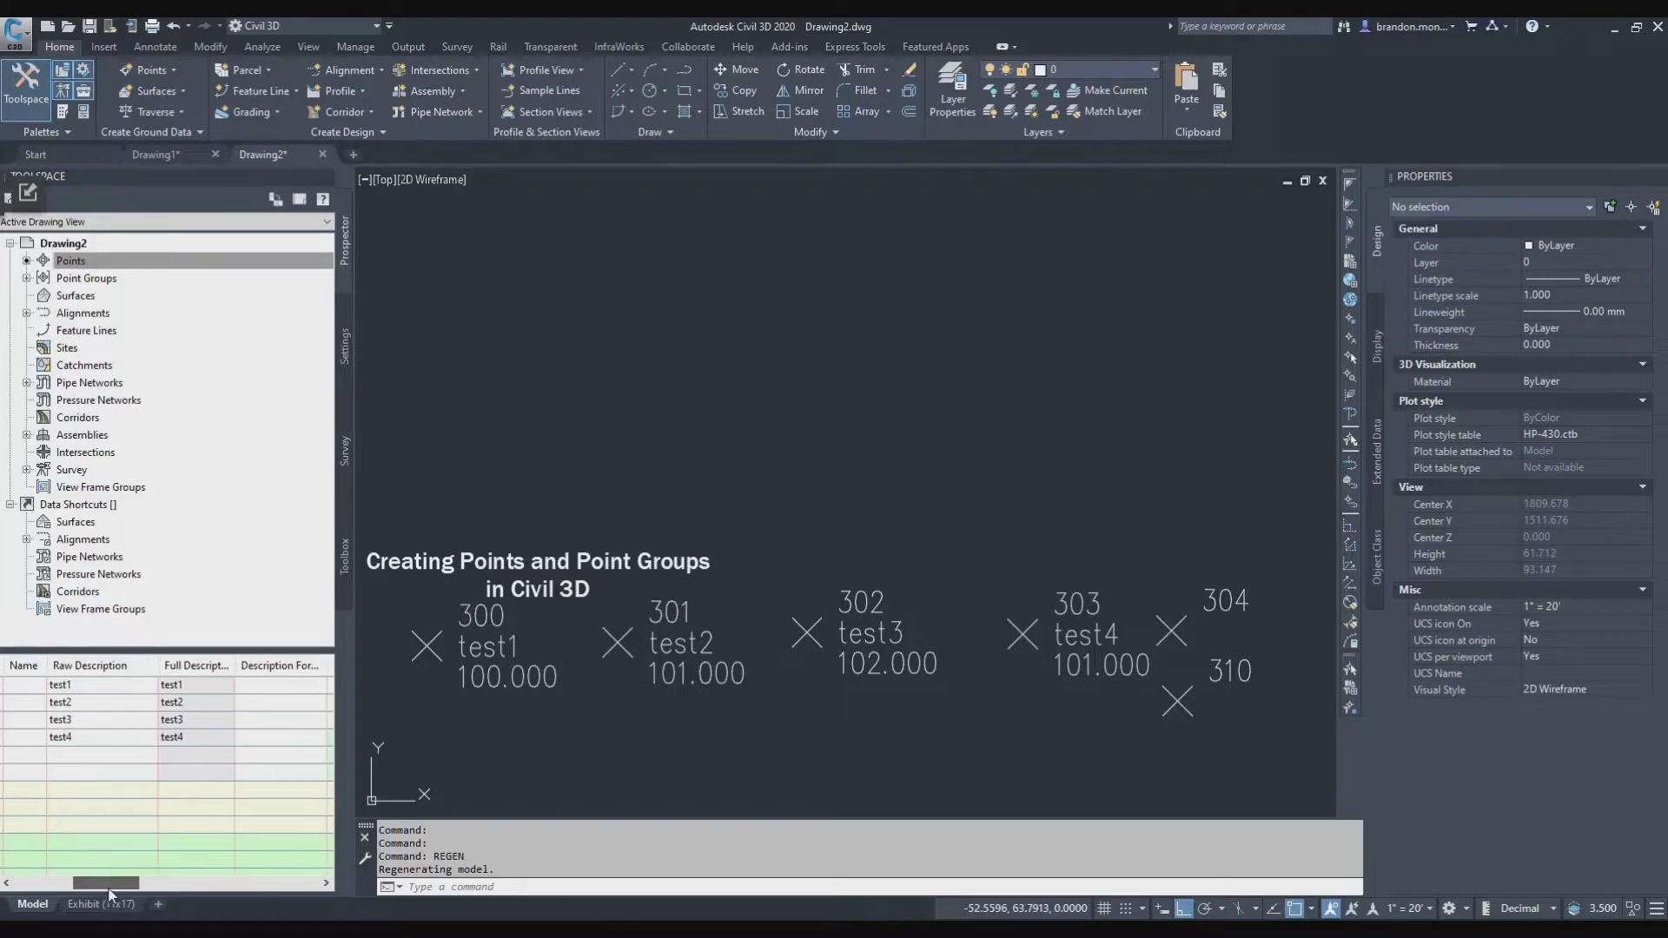
{"action": "left_click", "coordinate": [78, 757]}
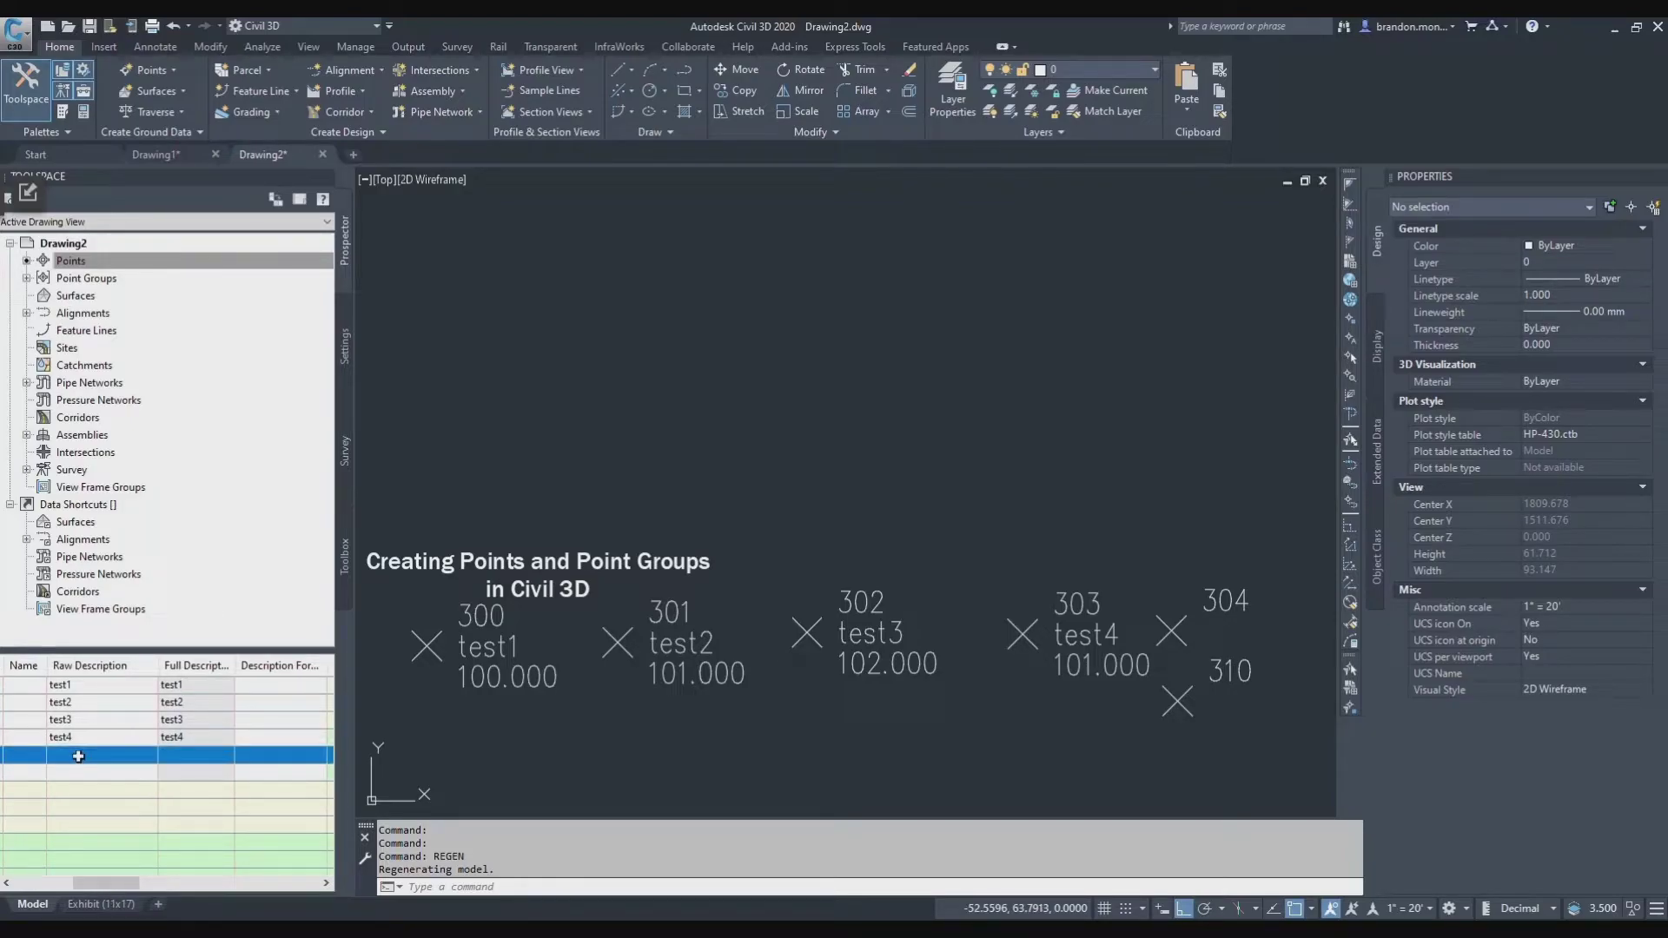
{"action": "left_click", "coordinate": [78, 756]}
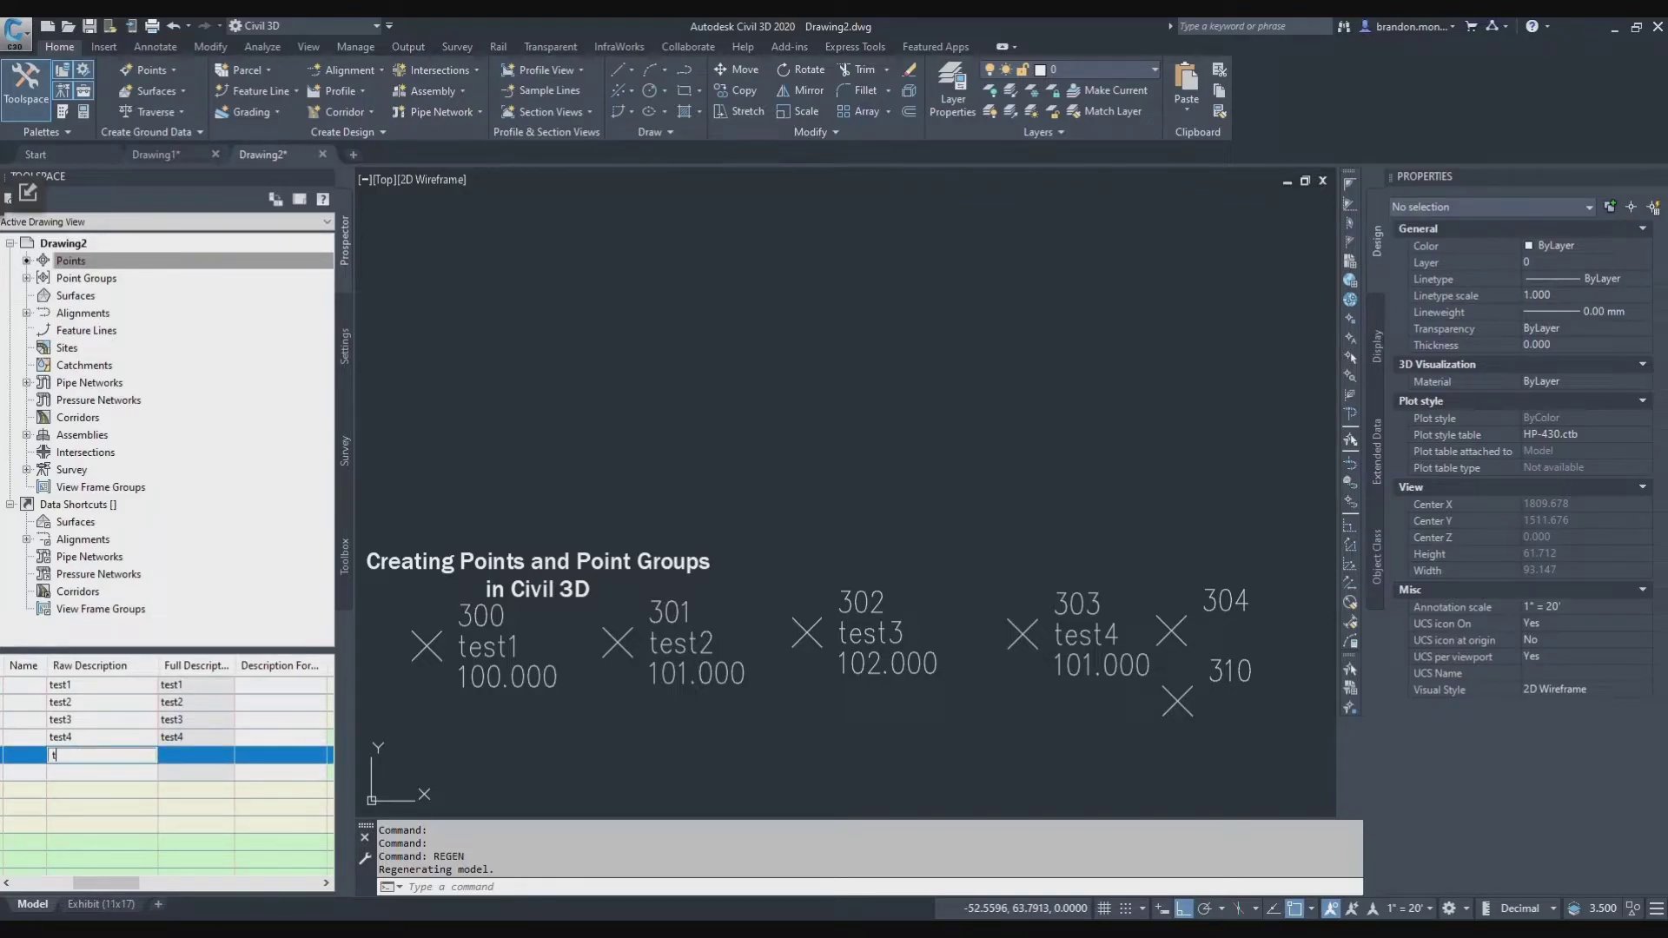
{"action": "type", "text": "test5"}
{"action": "key", "text": "Return"}
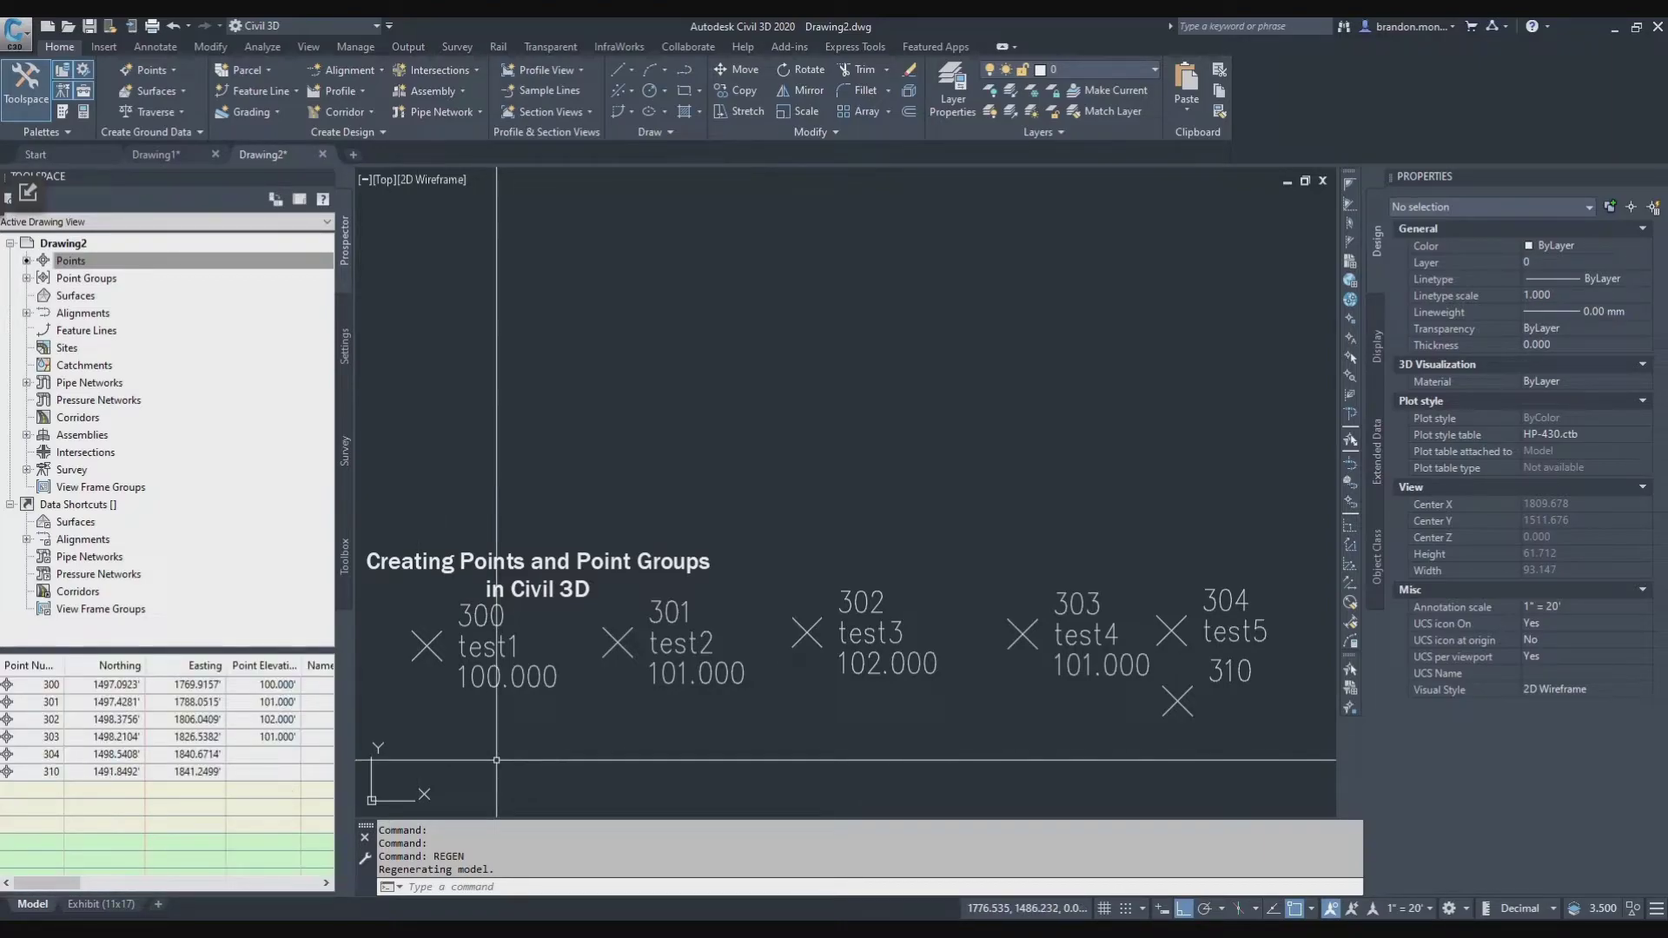
Open point 300 in the Point Editor, look over its editable number, elevation and raw description, and close the editor
{"action": "left_click", "coordinate": [432, 658]}
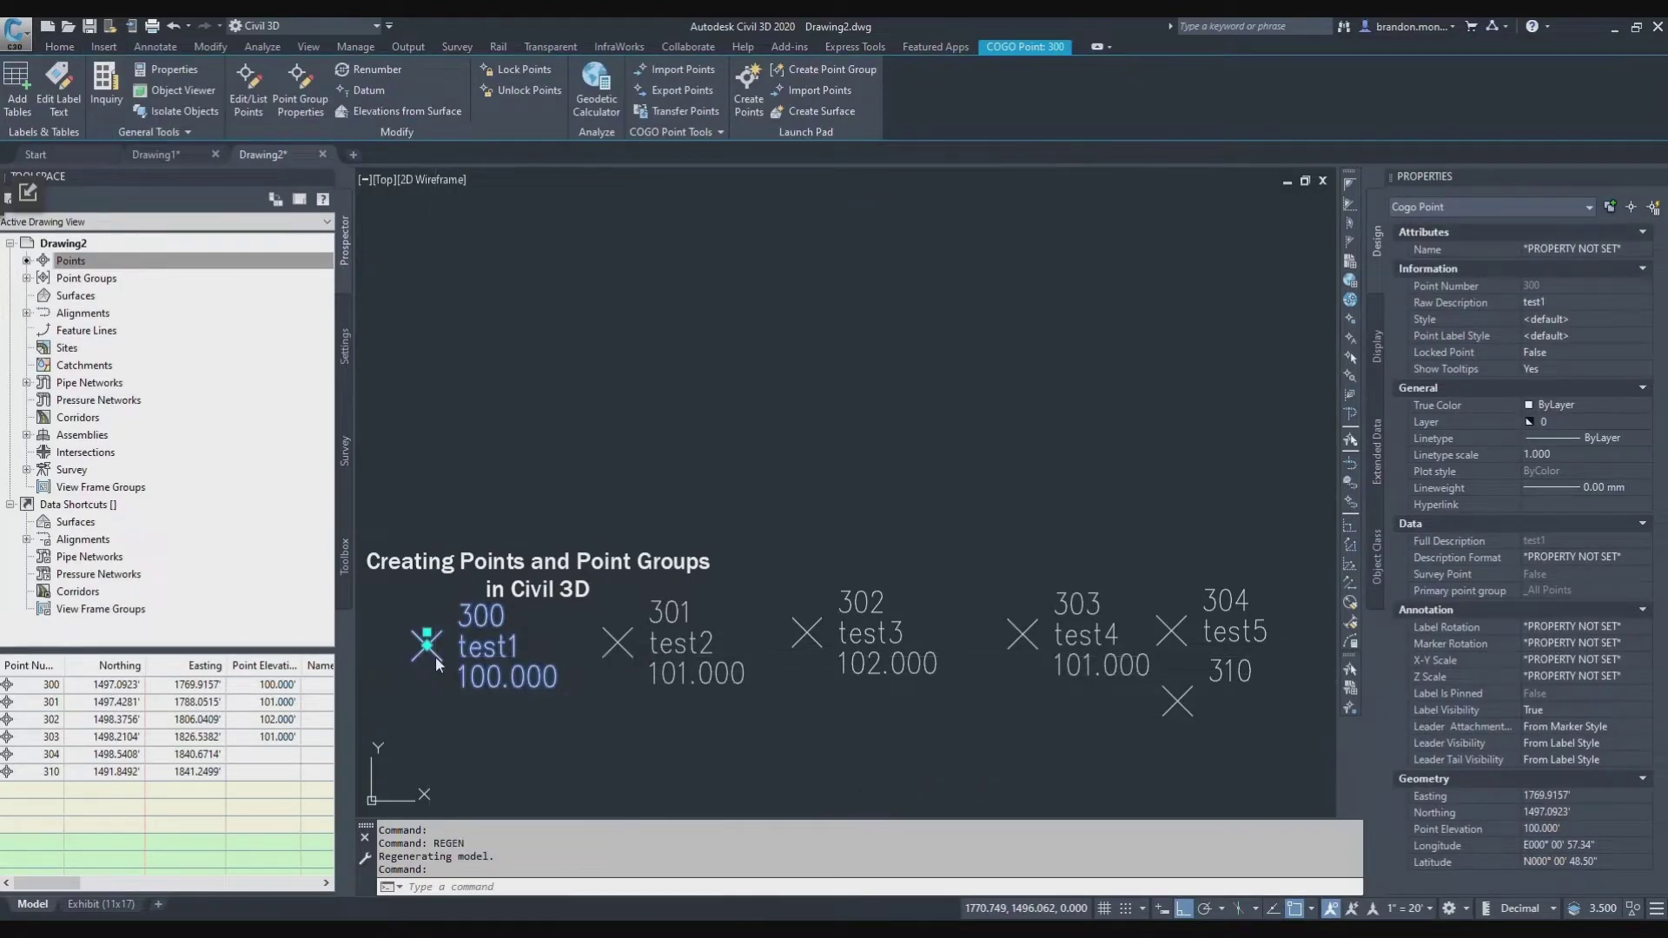
{"action": "right_click", "coordinate": [435, 657]}
{"action": "left_click", "coordinate": [535, 400]}
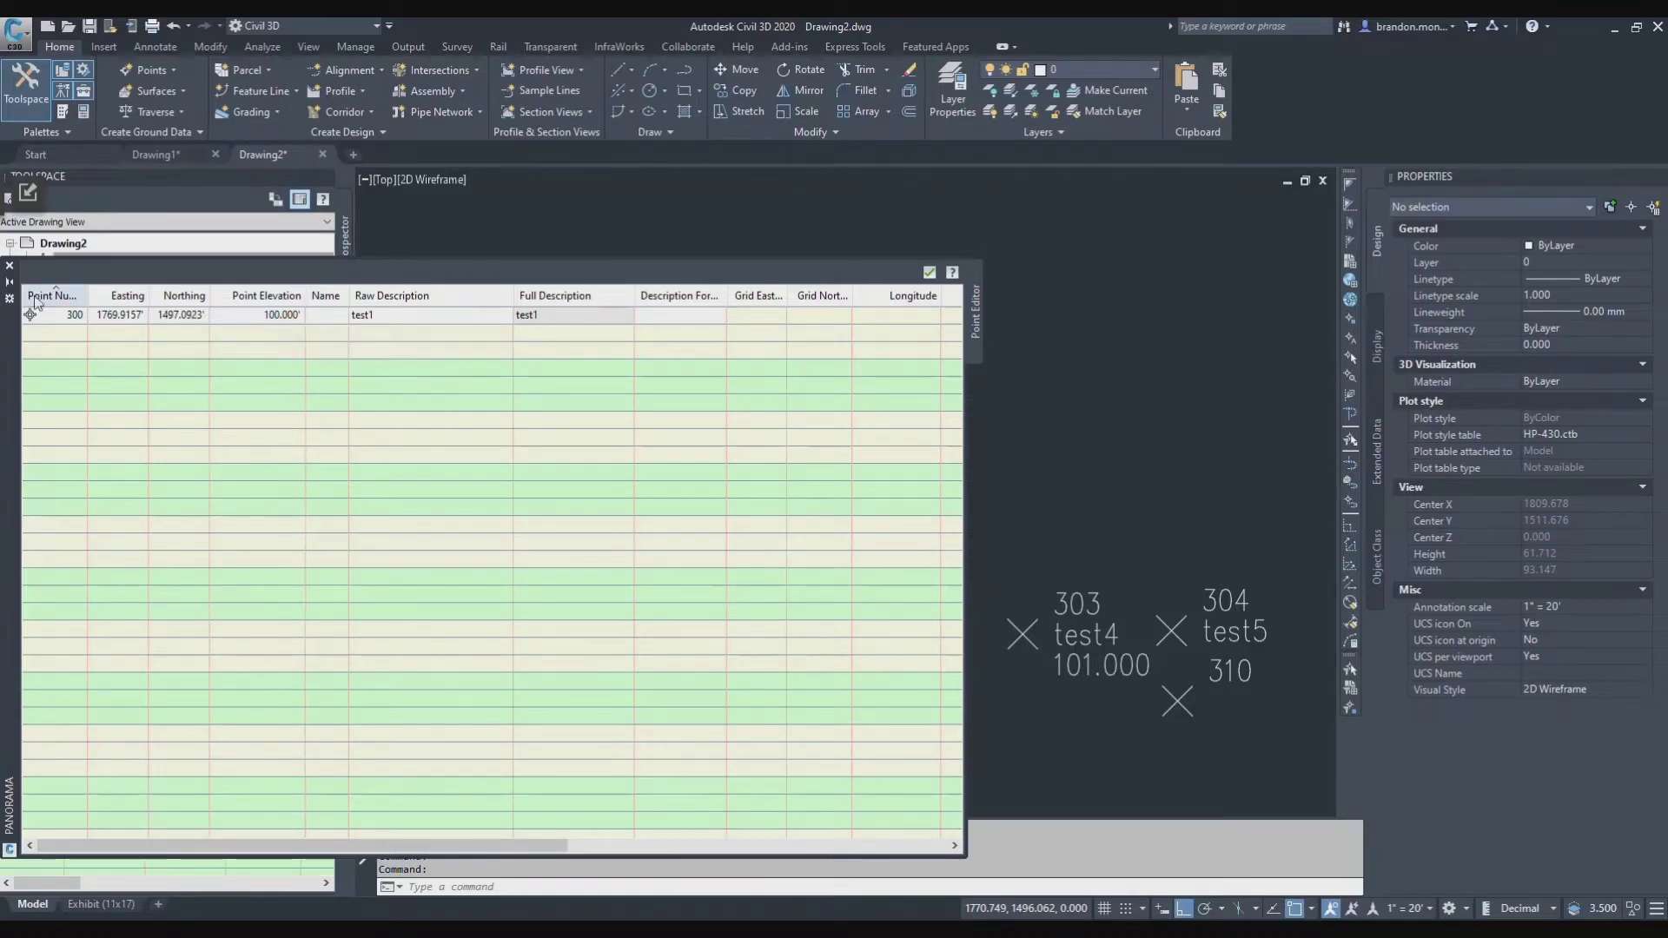
{"action": "left_click", "coordinate": [54, 320]}
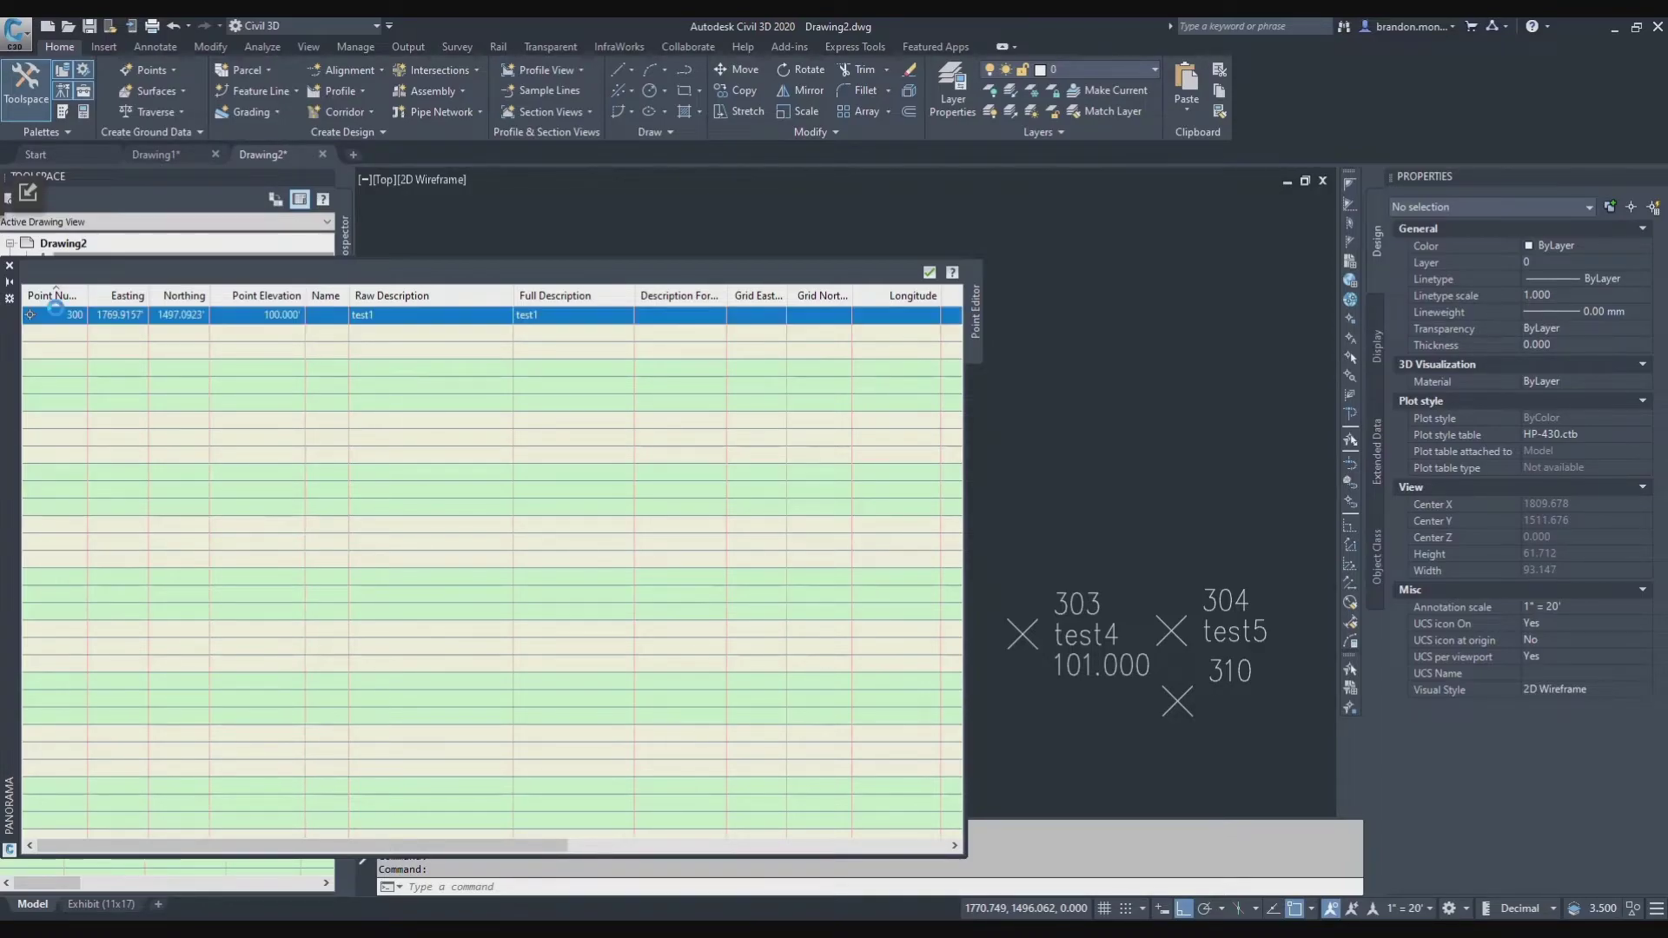
{"action": "left_click", "coordinate": [274, 317]}
{"action": "left_click", "coordinate": [407, 316]}
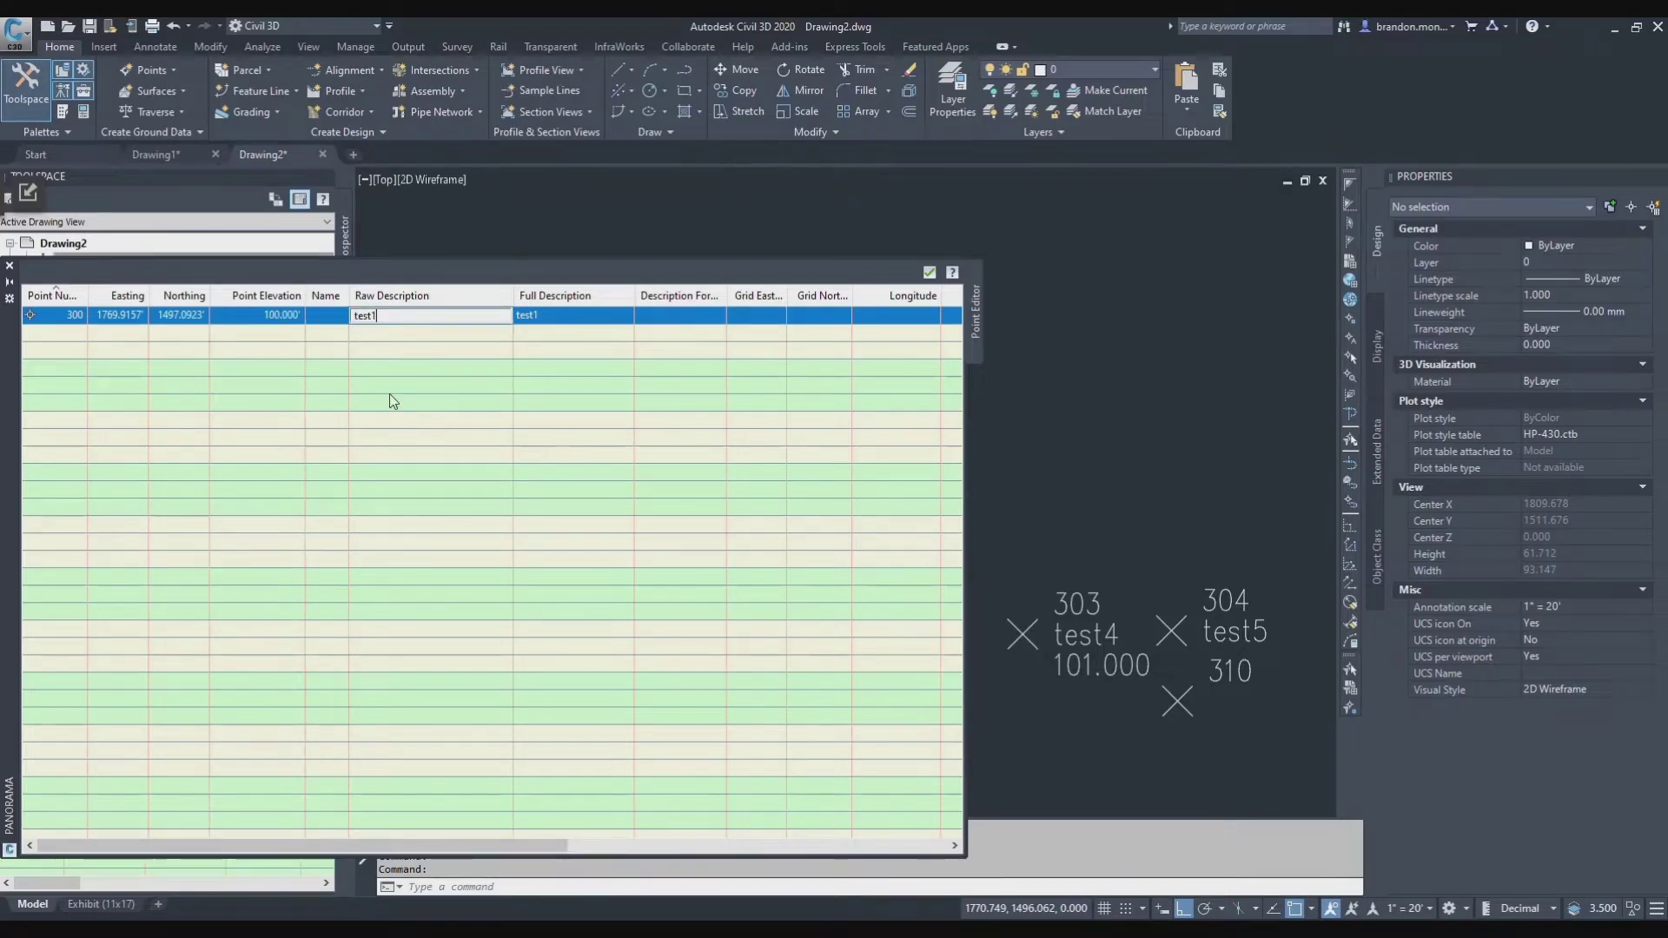
{"action": "left_click", "coordinate": [10, 267]}
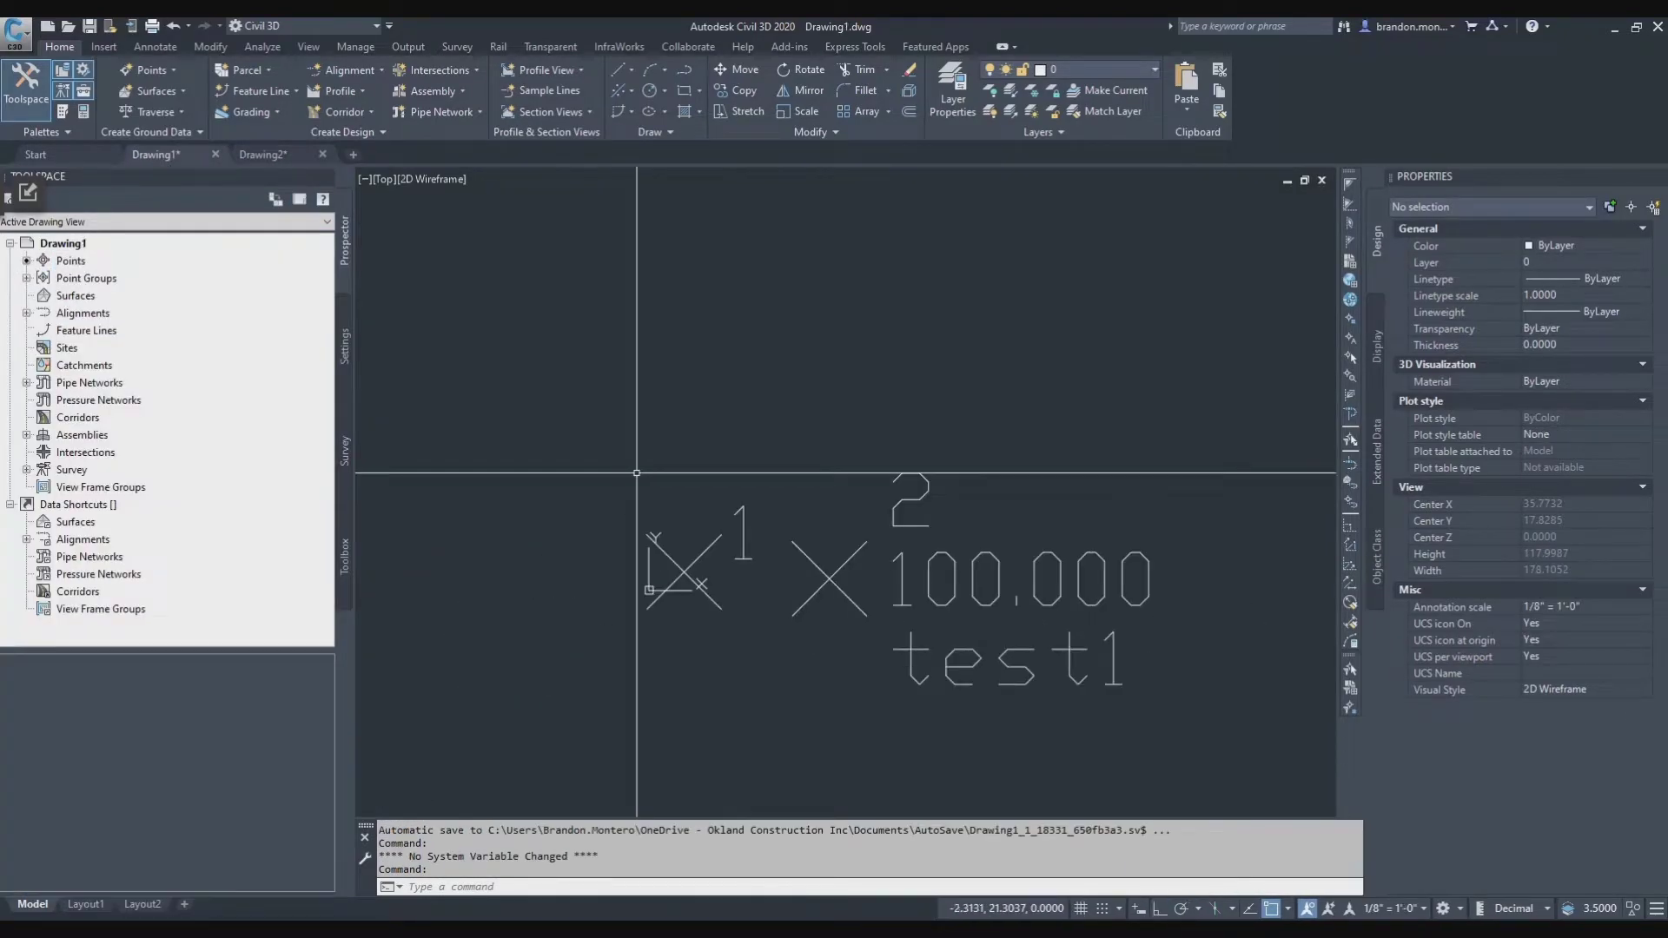
Set the point label style of Drawing1's _All Points group to <none> and apply it
{"action": "scroll", "coordinate": [692, 551], "scroll_direction": "down", "scroll_amount": 3}
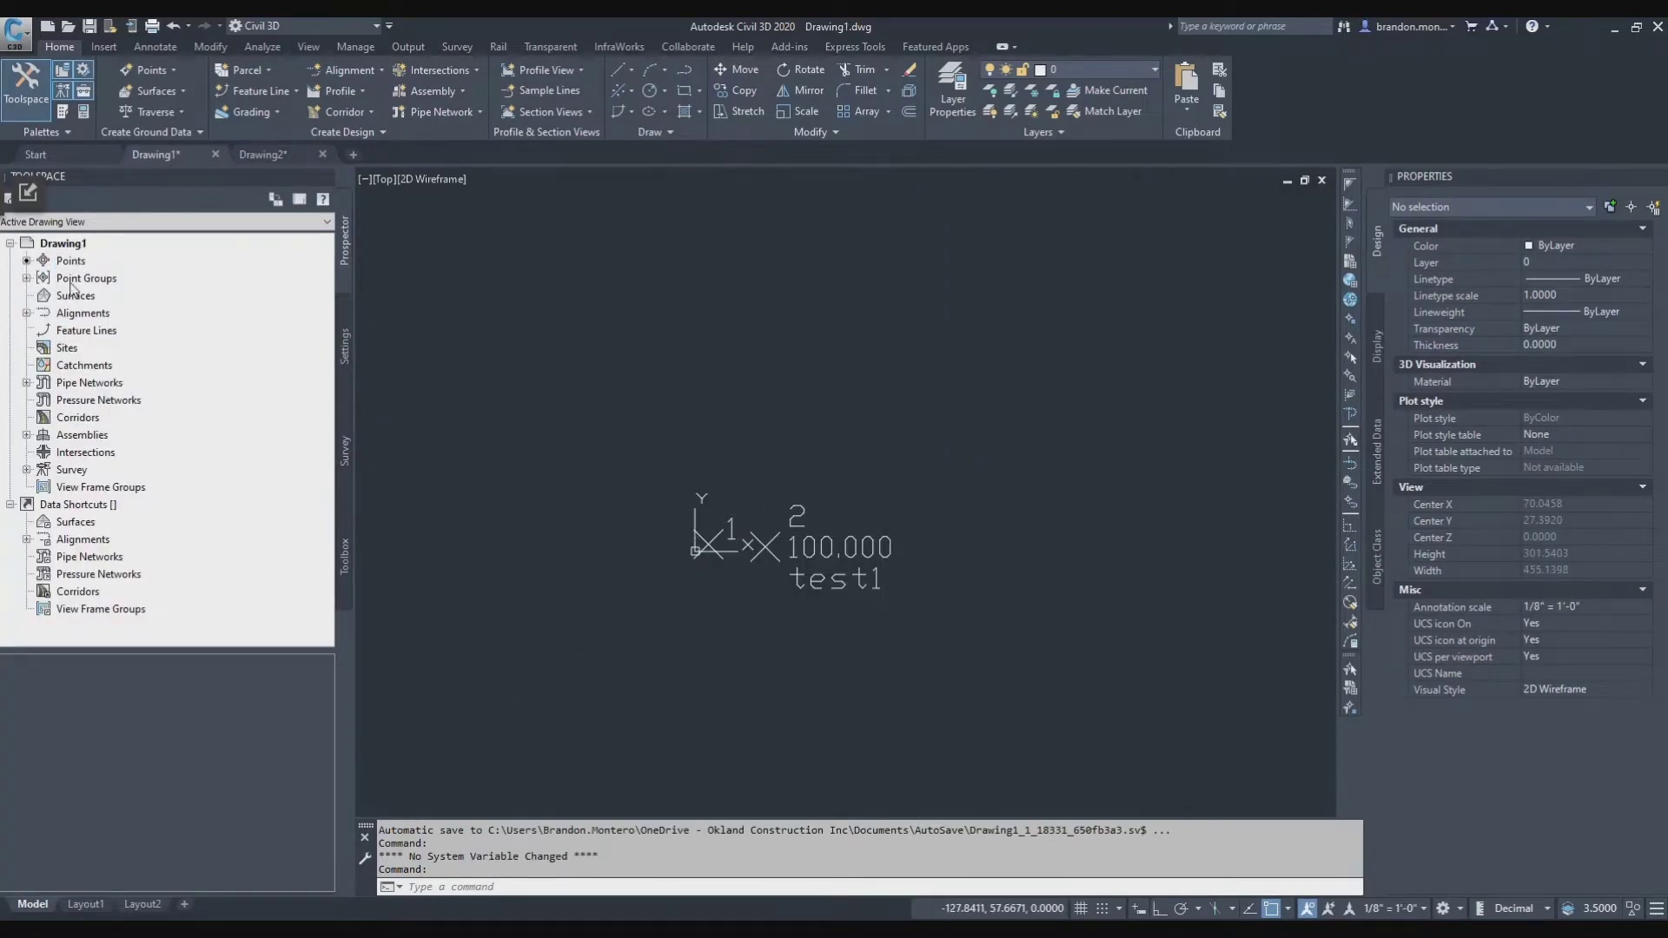
{"action": "left_click", "coordinate": [27, 278]}
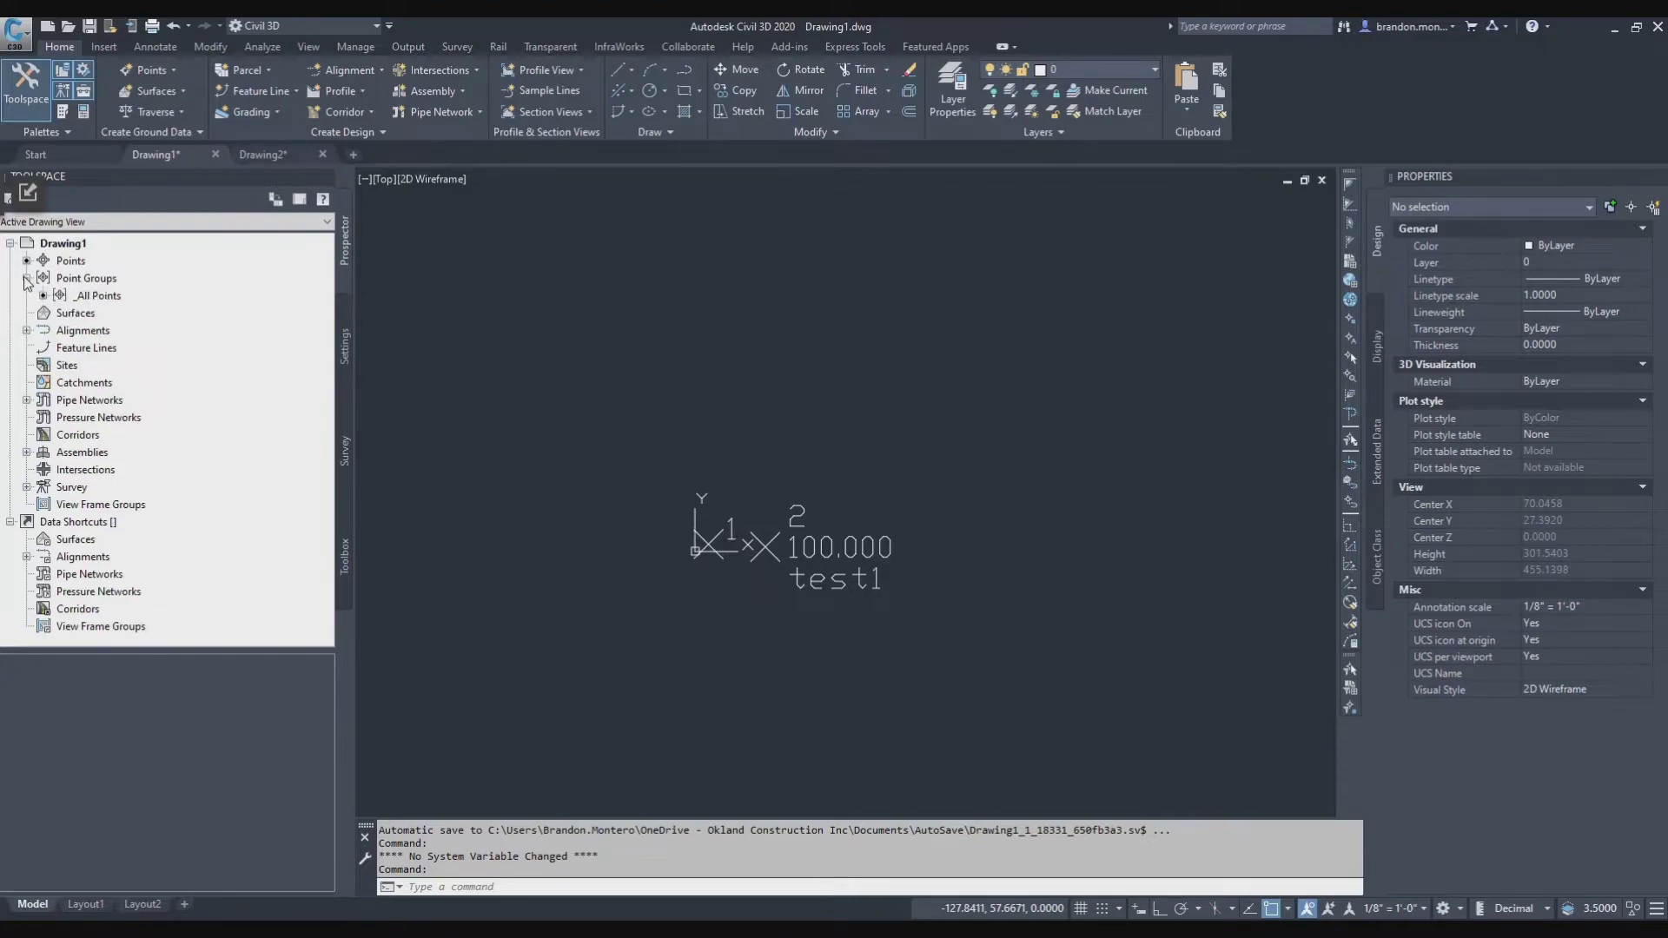
{"action": "right_click", "coordinate": [156, 295]}
{"action": "left_click", "coordinate": [178, 306]}
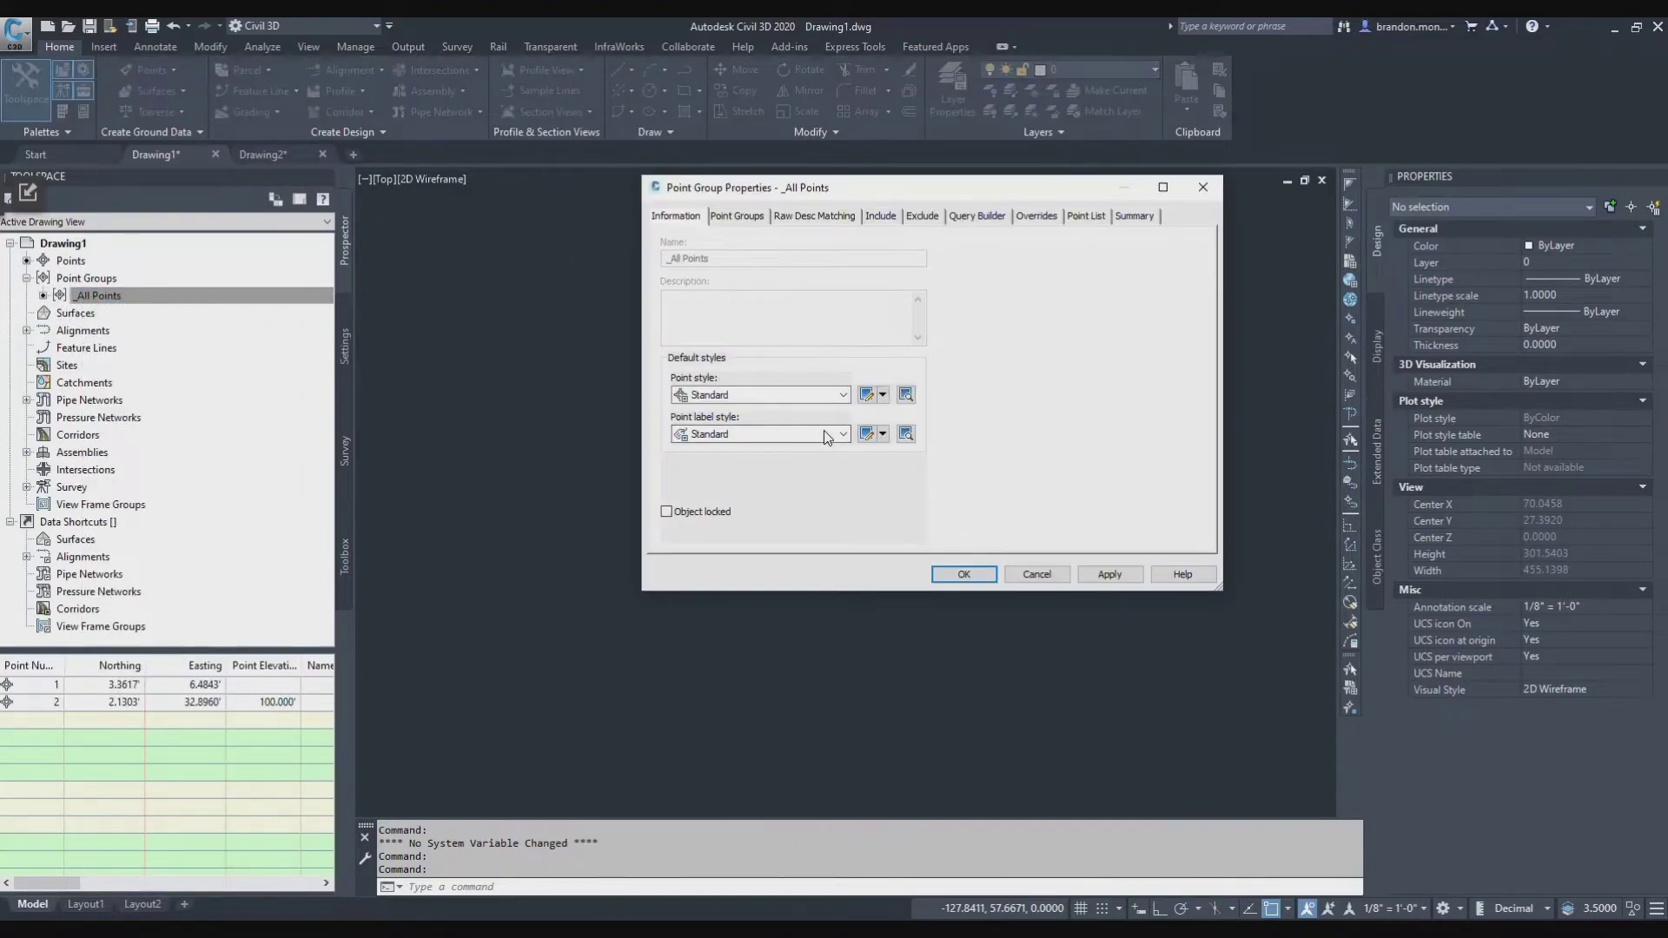
{"action": "left_click", "coordinate": [826, 437]}
{"action": "left_click", "coordinate": [723, 451]}
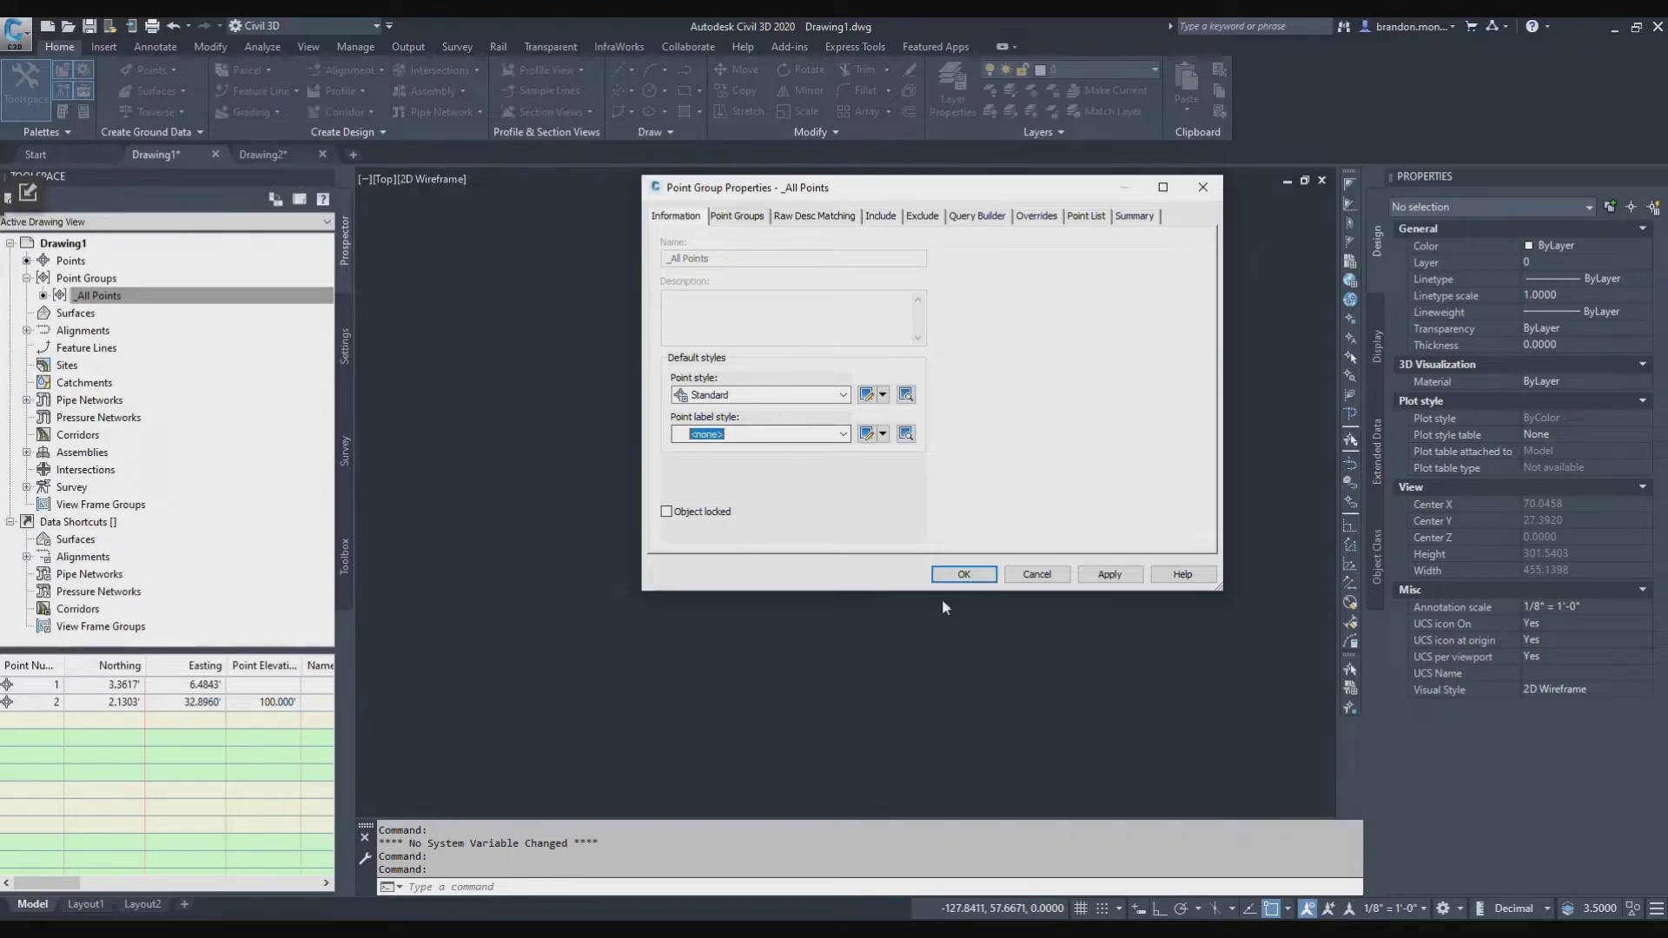
{"action": "left_click", "coordinate": [1109, 574]}
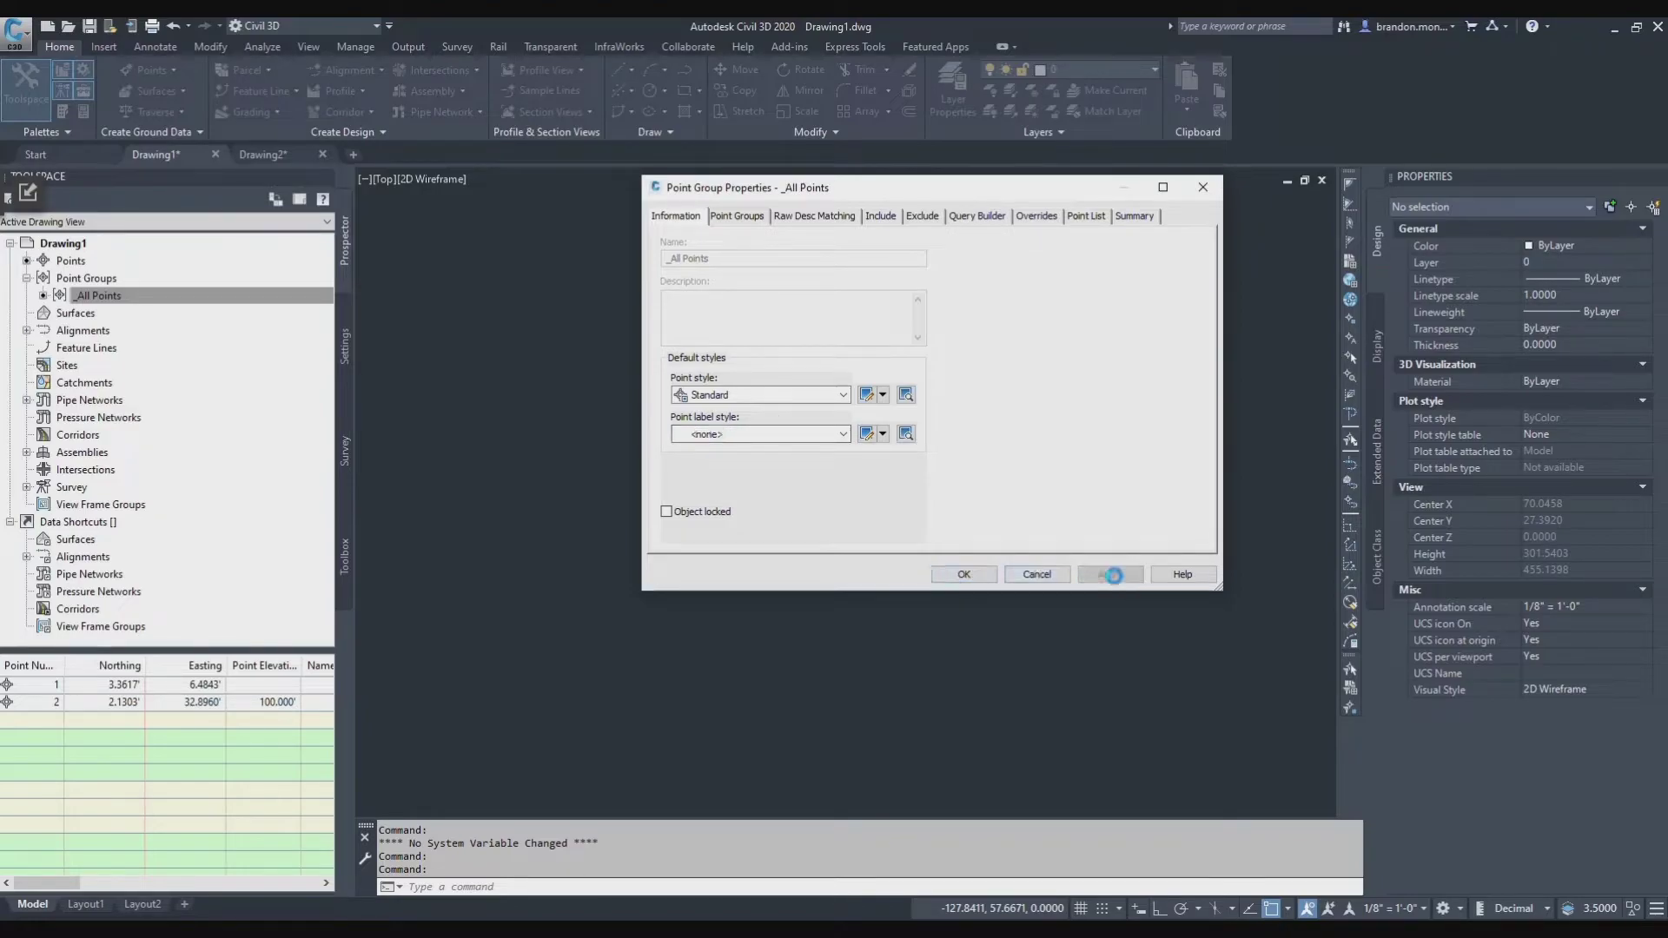
{"action": "left_click", "coordinate": [963, 574]}
Override the point label style of both Drawing1 points with Standard, and select the _All Points group
{"action": "scroll", "coordinate": [790, 573], "scroll_direction": "up", "scroll_amount": 5}
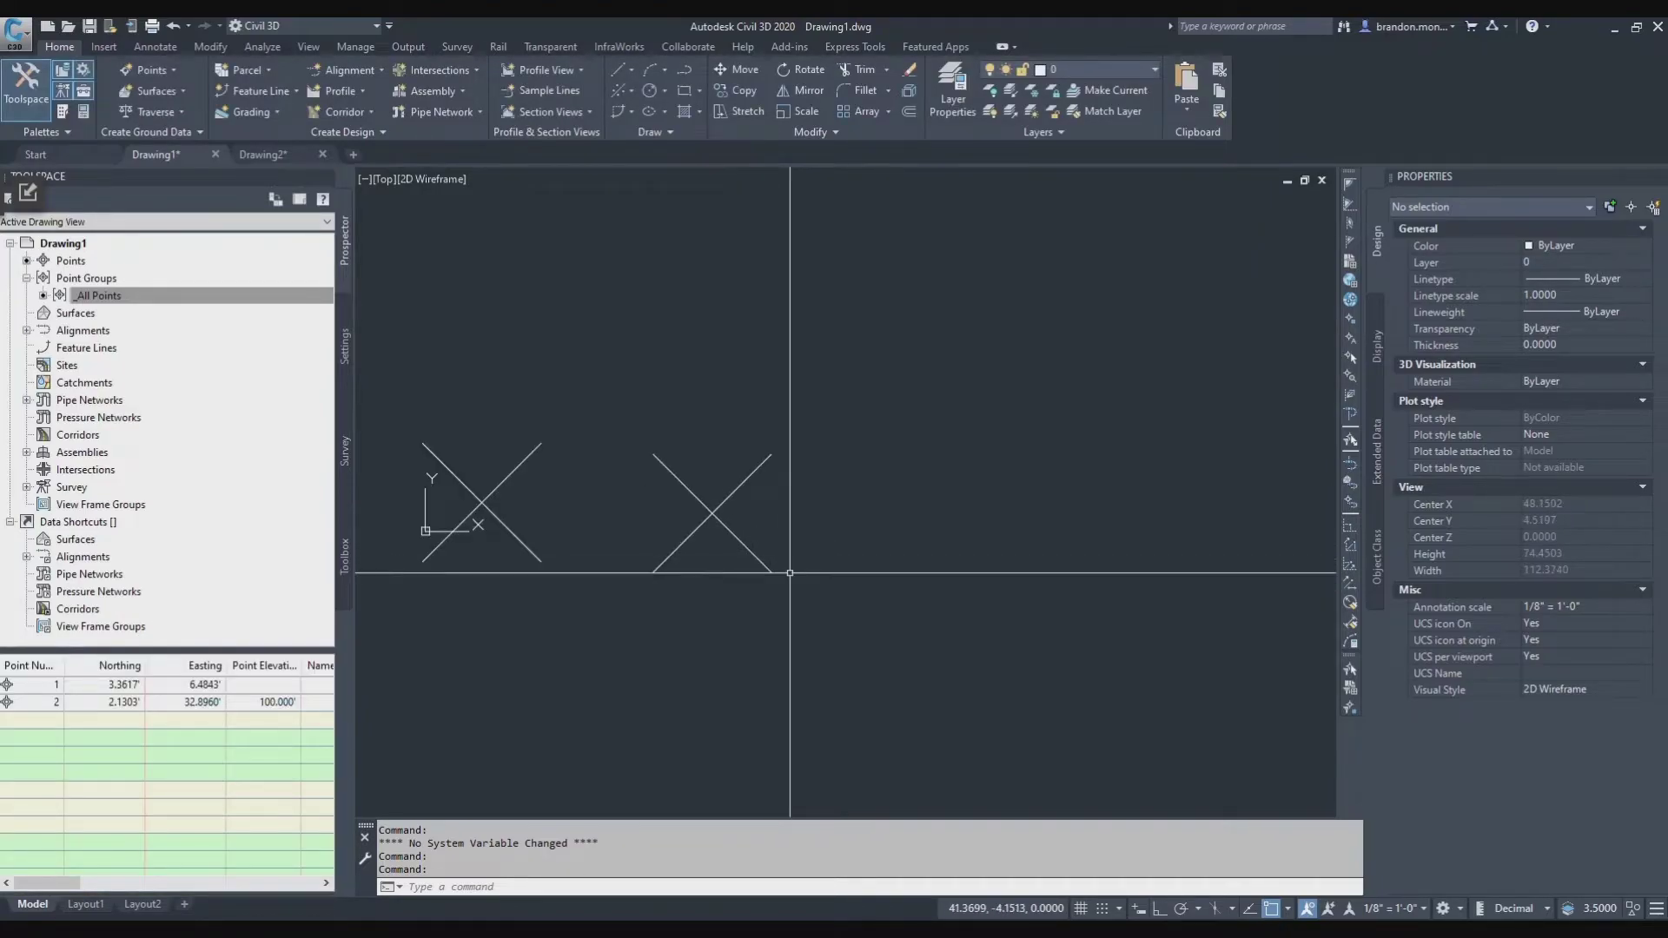
{"action": "scroll", "coordinate": [821, 539], "scroll_direction": "down", "scroll_amount": 2}
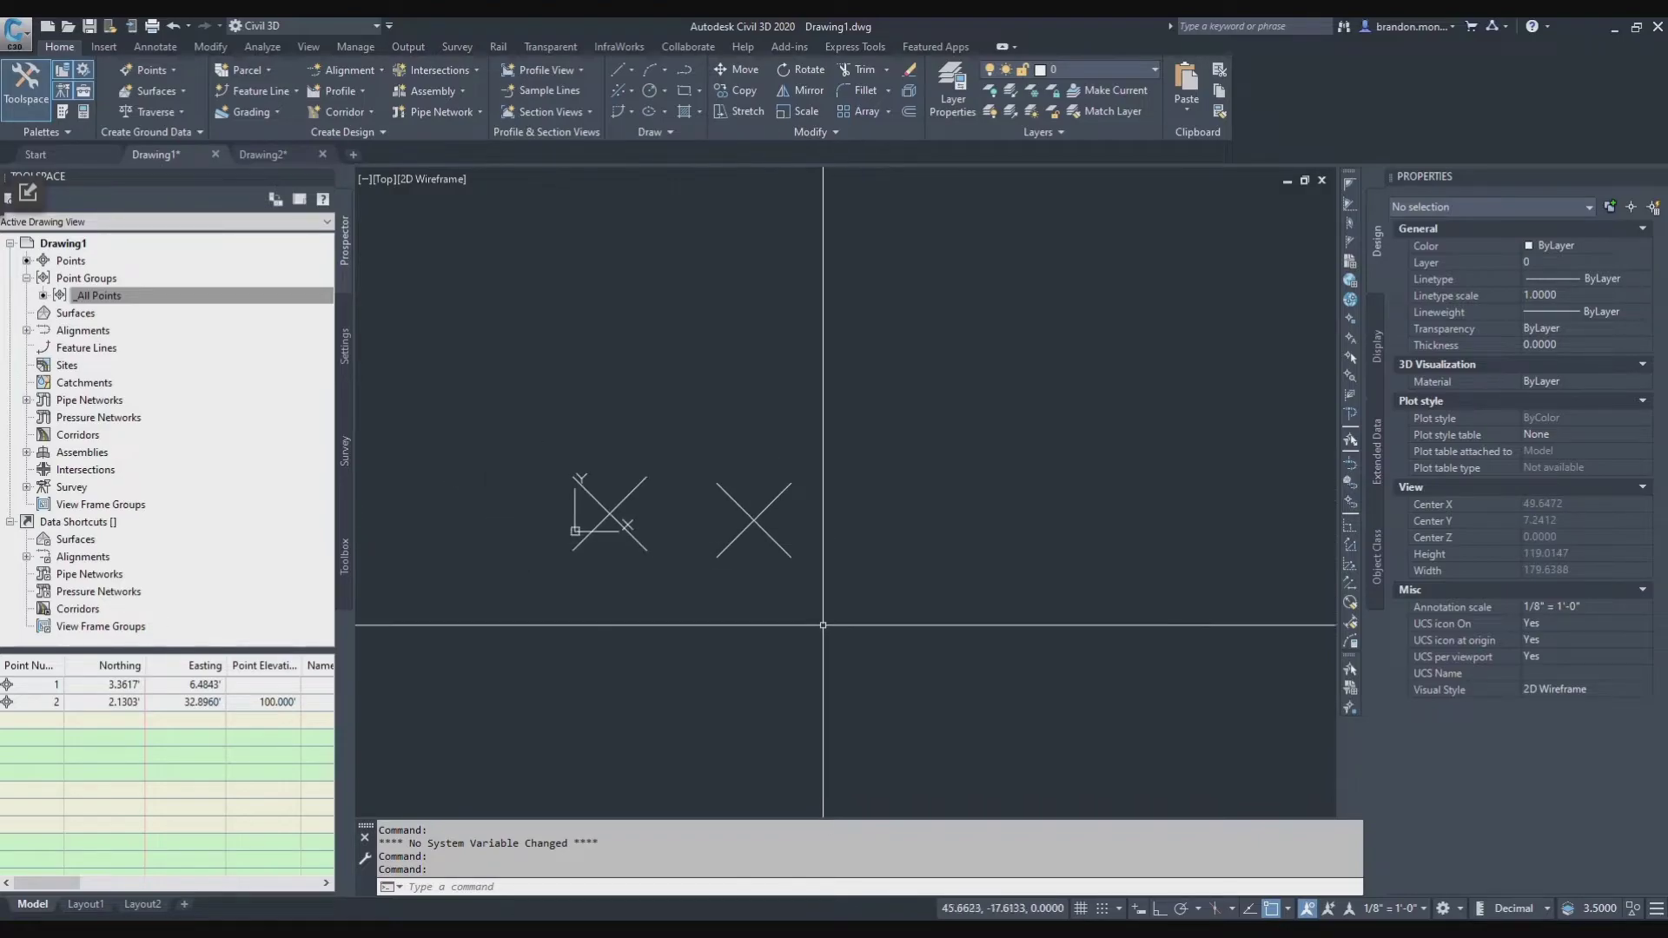
{"action": "left_click_drag", "start_coordinate": [823, 625], "coordinate": [550, 417]}
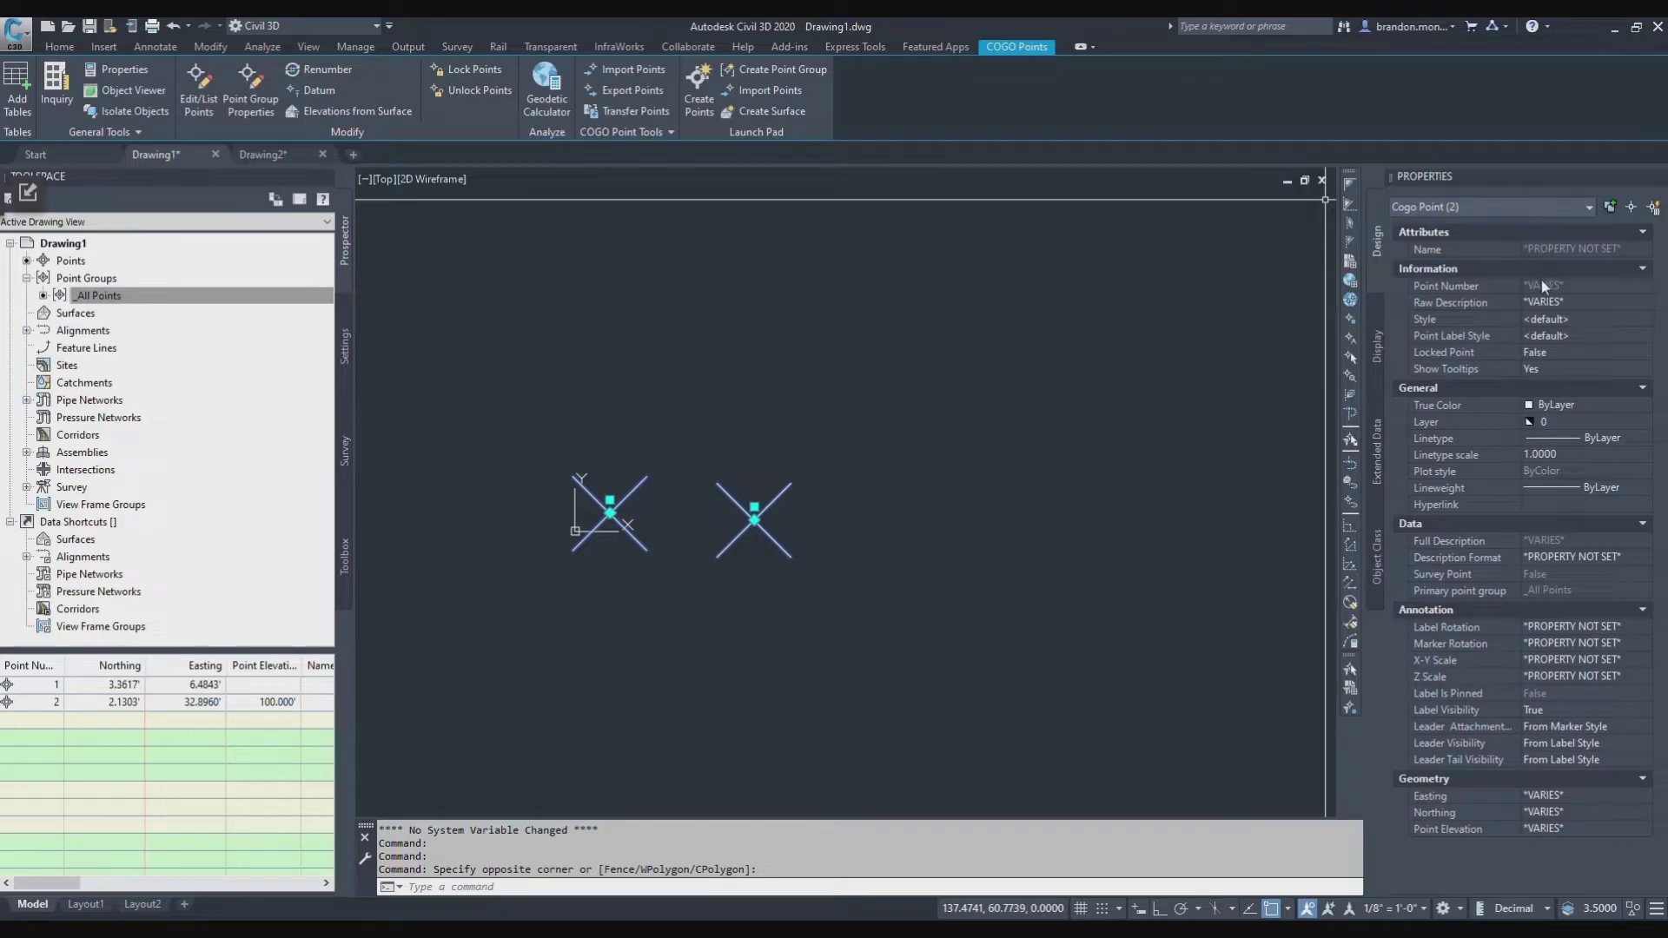
{"action": "left_click", "coordinate": [1623, 338]}
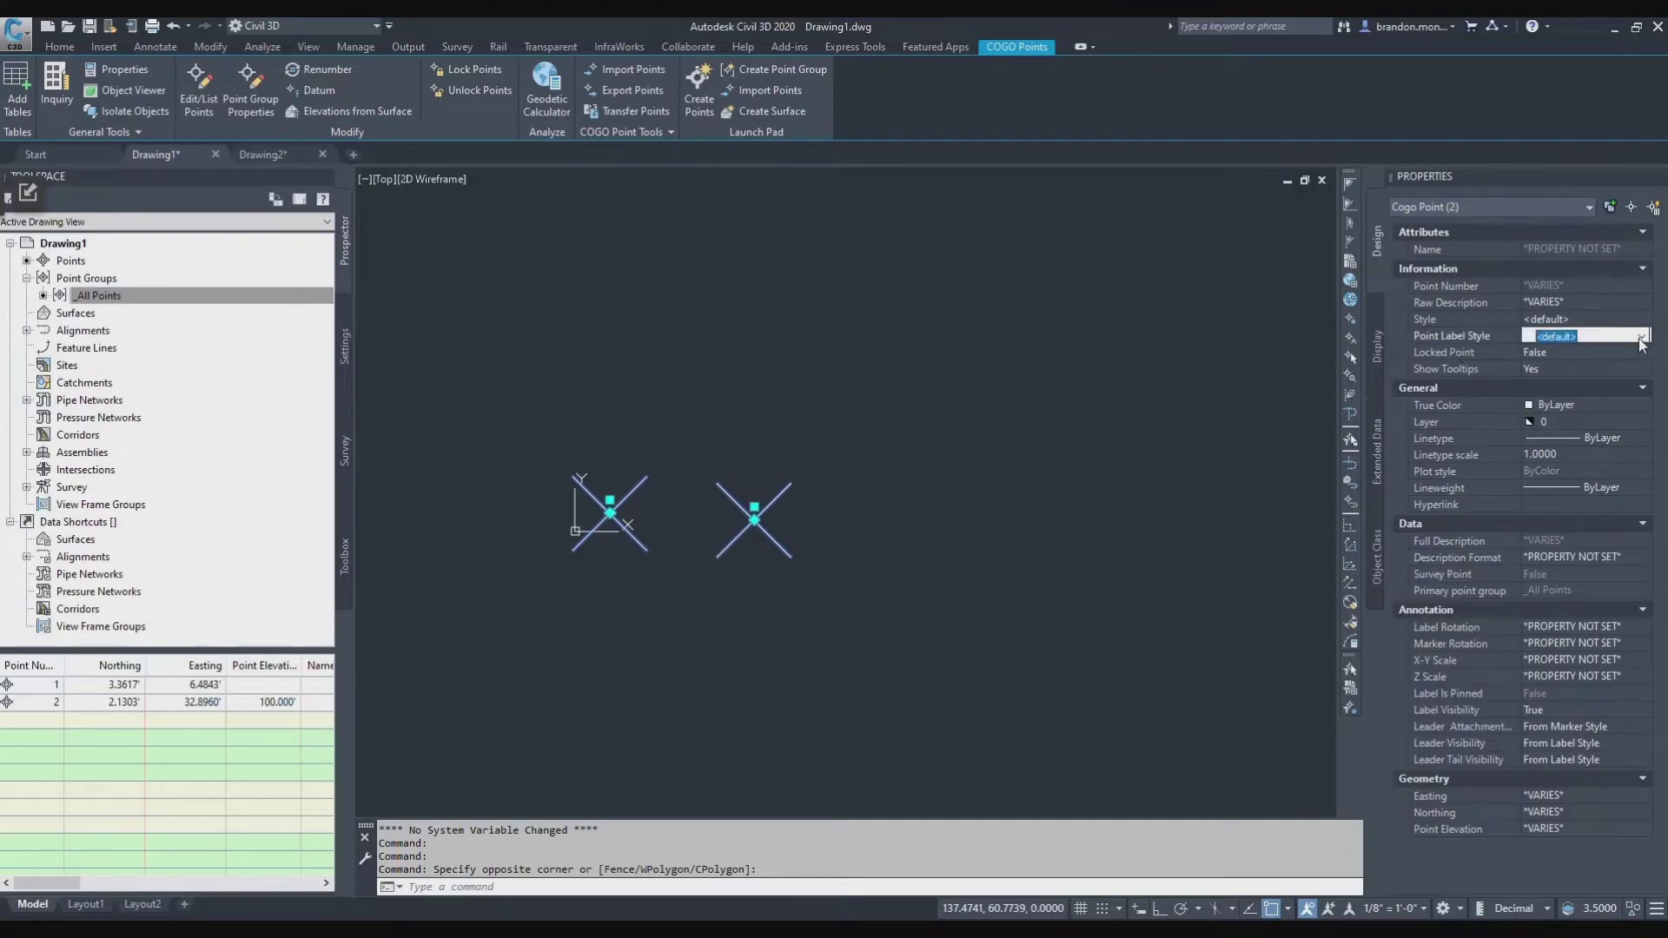
{"action": "left_click", "coordinate": [1642, 336]}
{"action": "left_click", "coordinate": [1577, 360]}
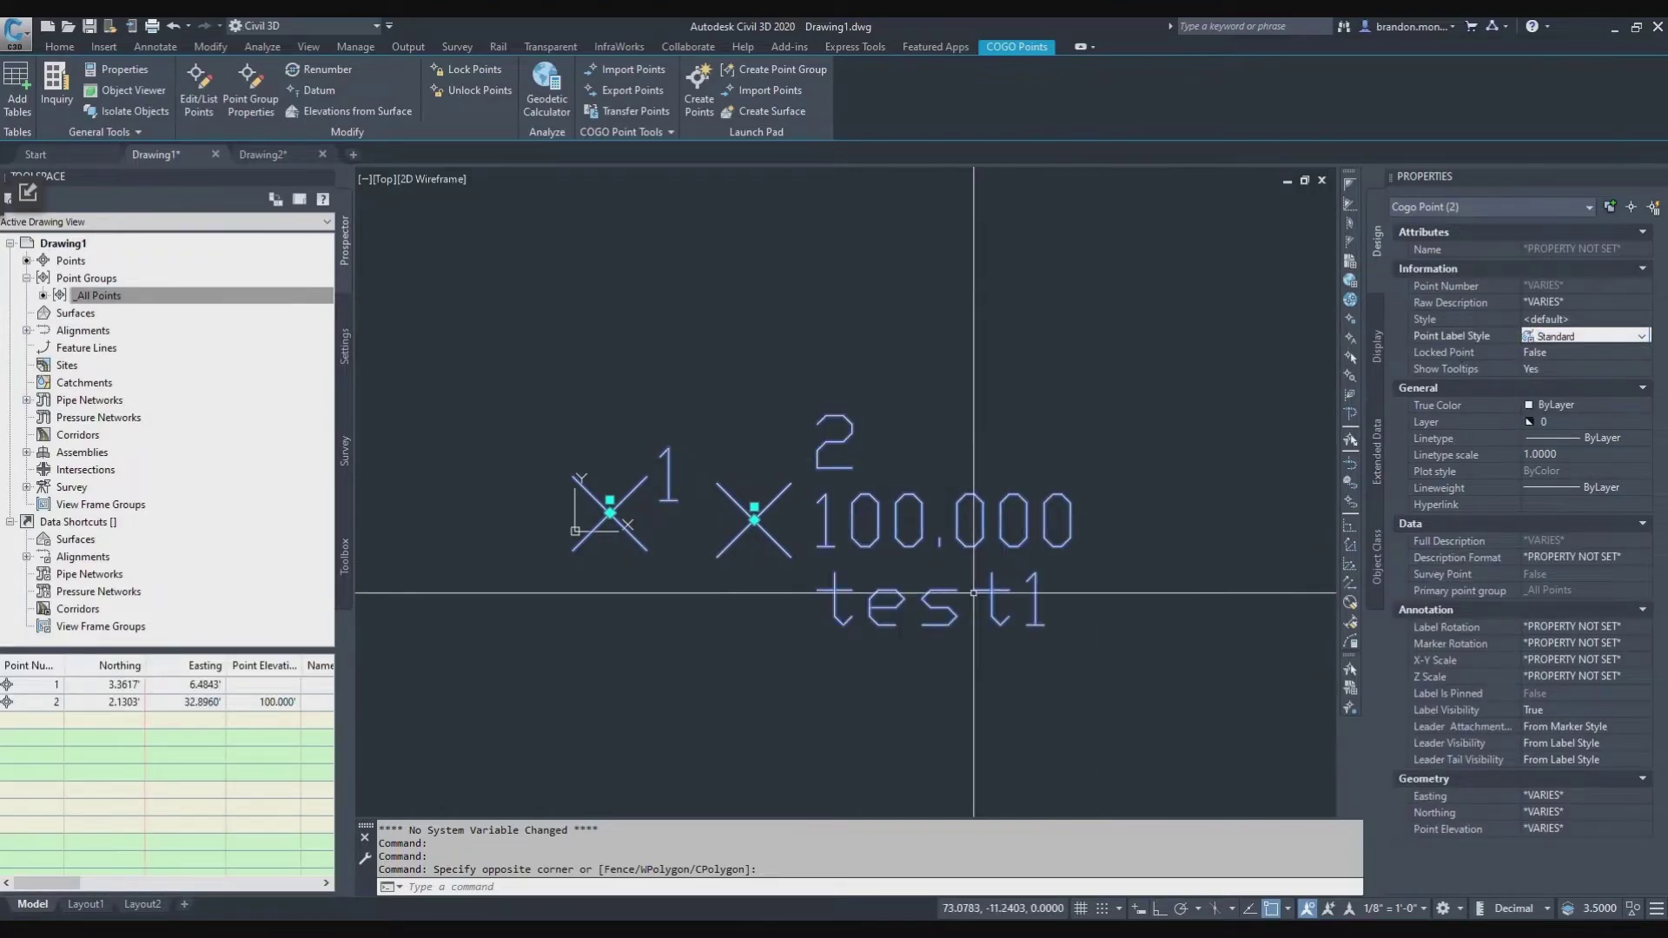
{"action": "key", "text": "Escape"}
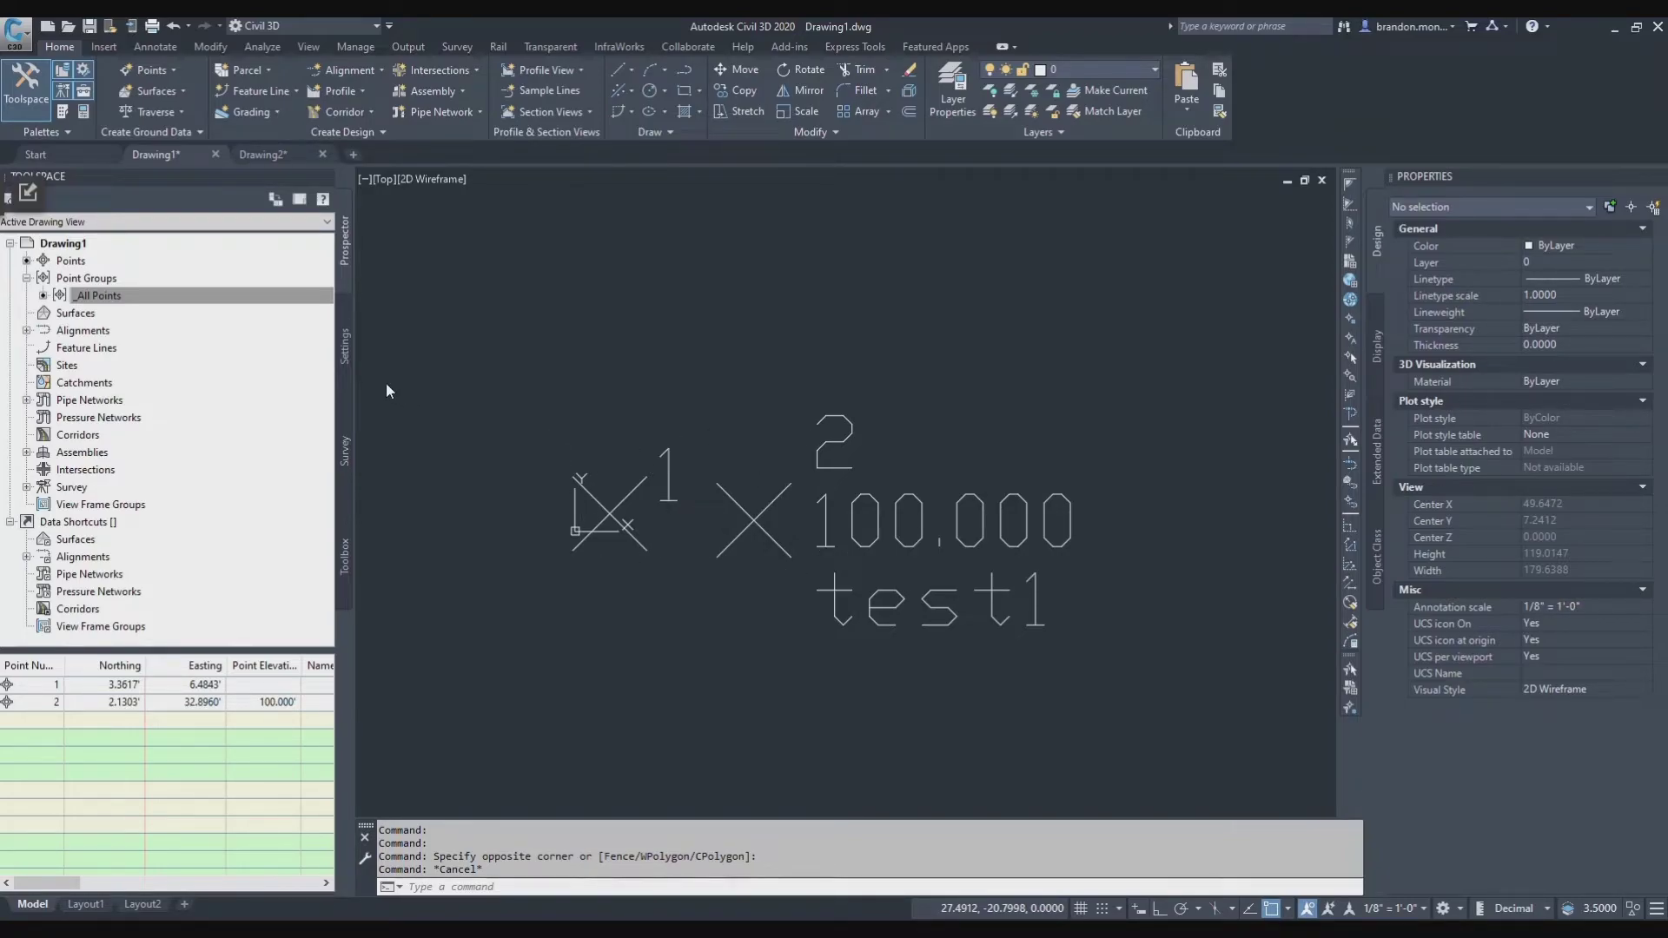
{"action": "left_click", "coordinate": [240, 298]}
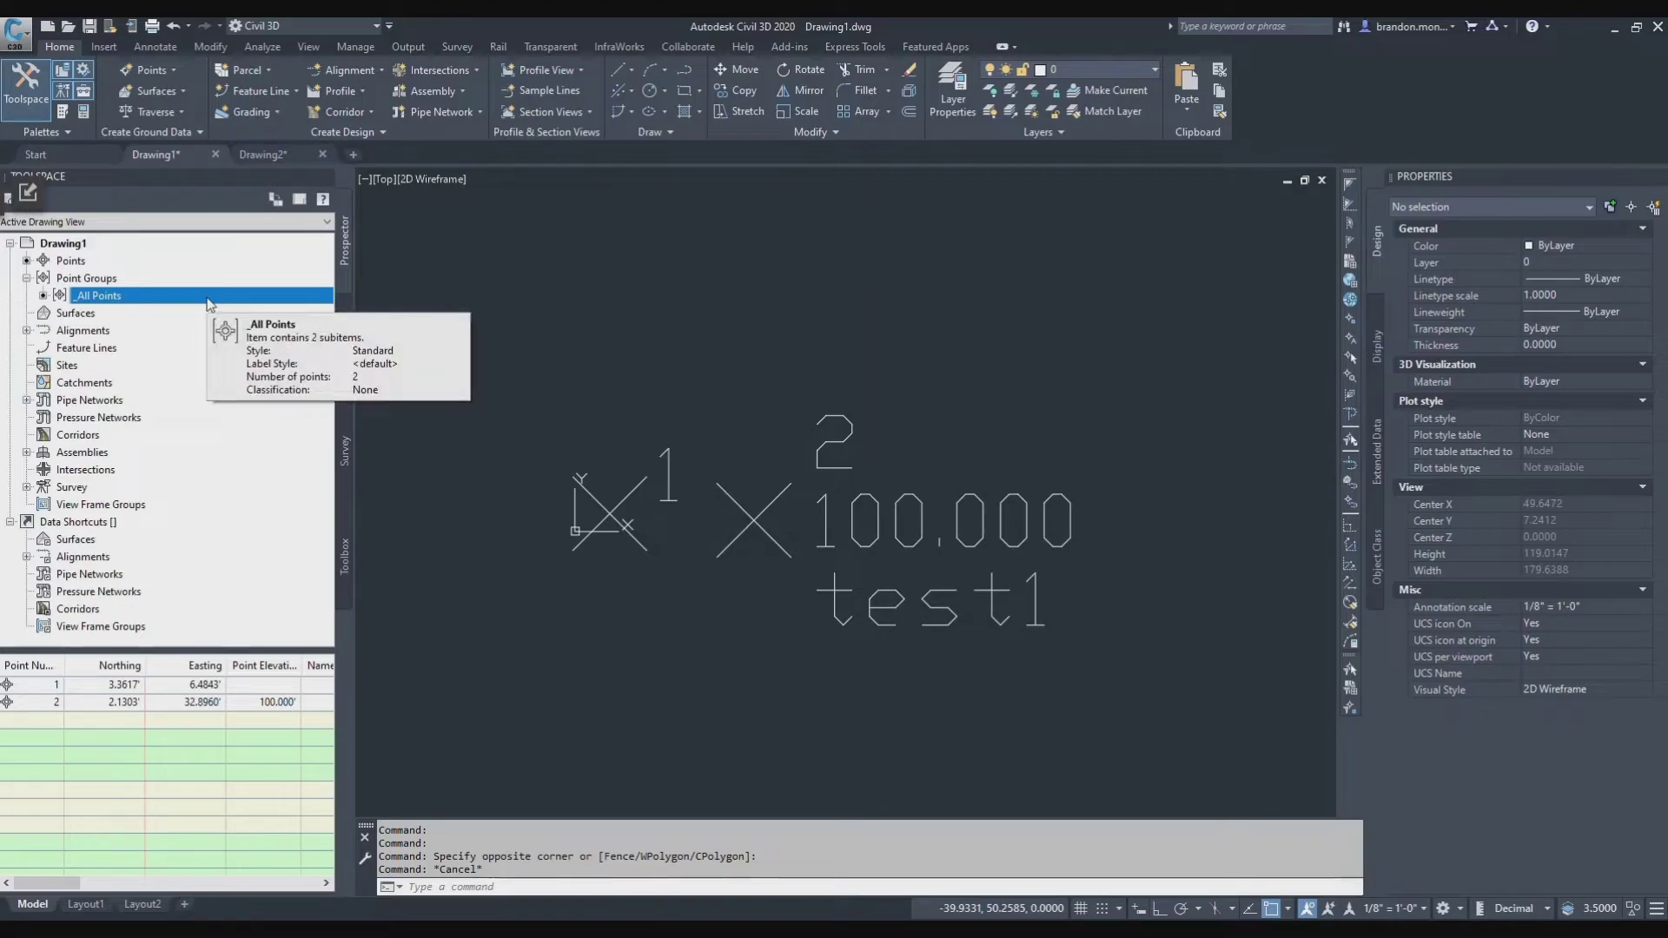
Switch to Drawing2 and erase points 301 to 304, keeping the title text
{"action": "left_click", "coordinate": [276, 155]}
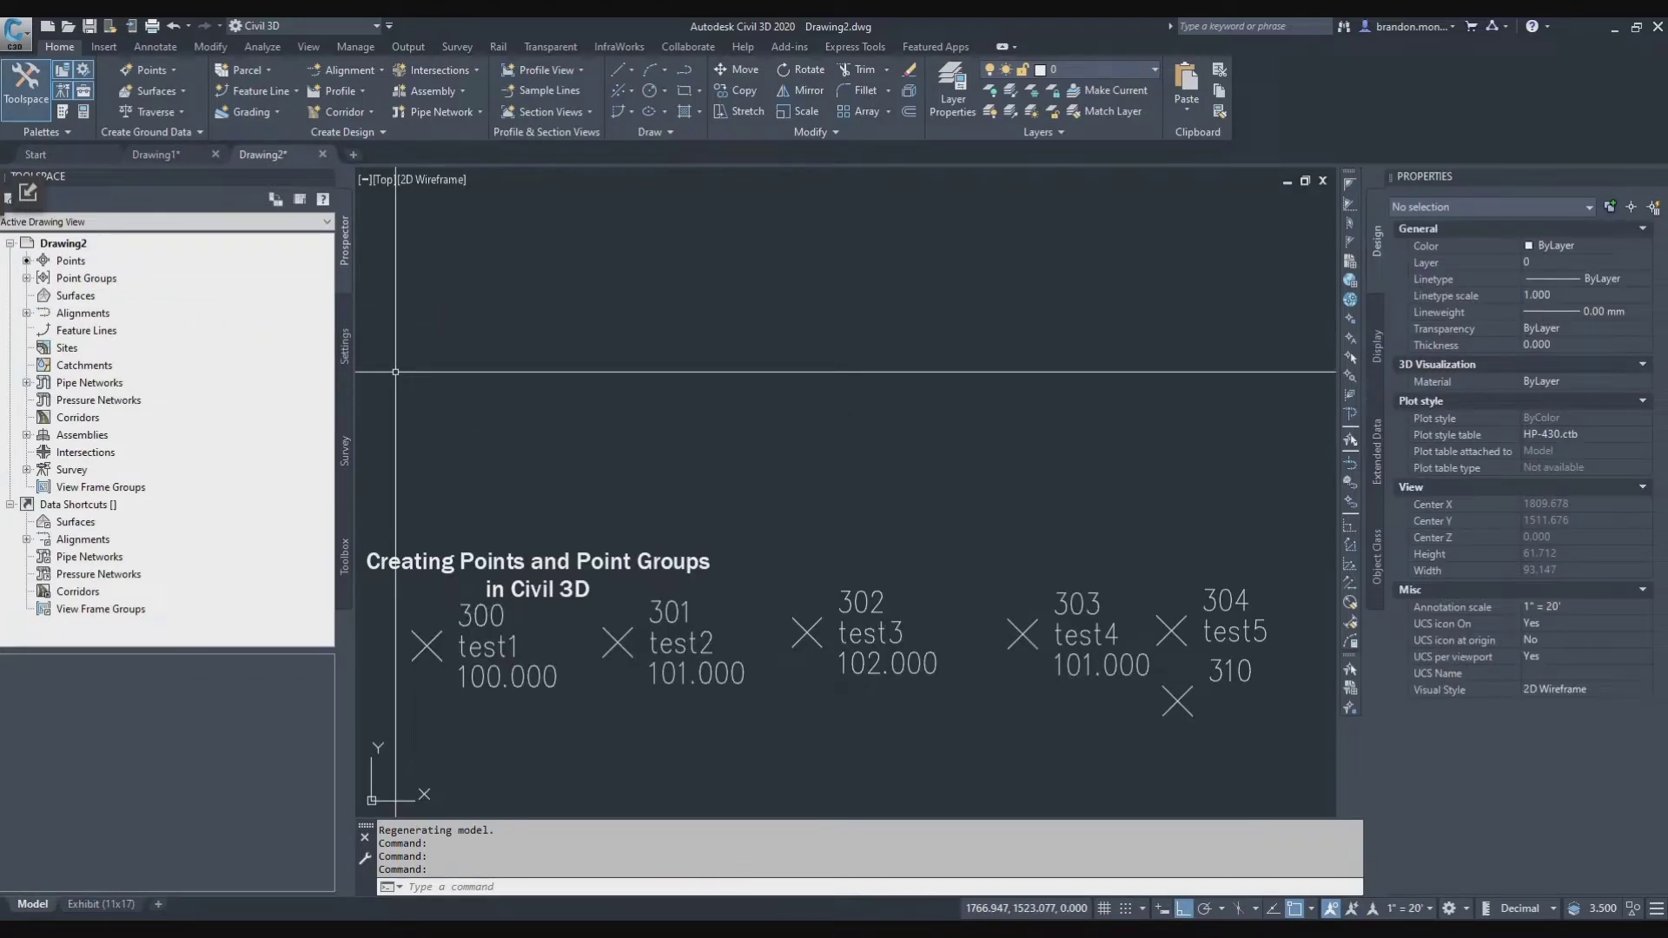
{"action": "scroll", "coordinate": [427, 380], "scroll_direction": "down", "scroll_amount": 4}
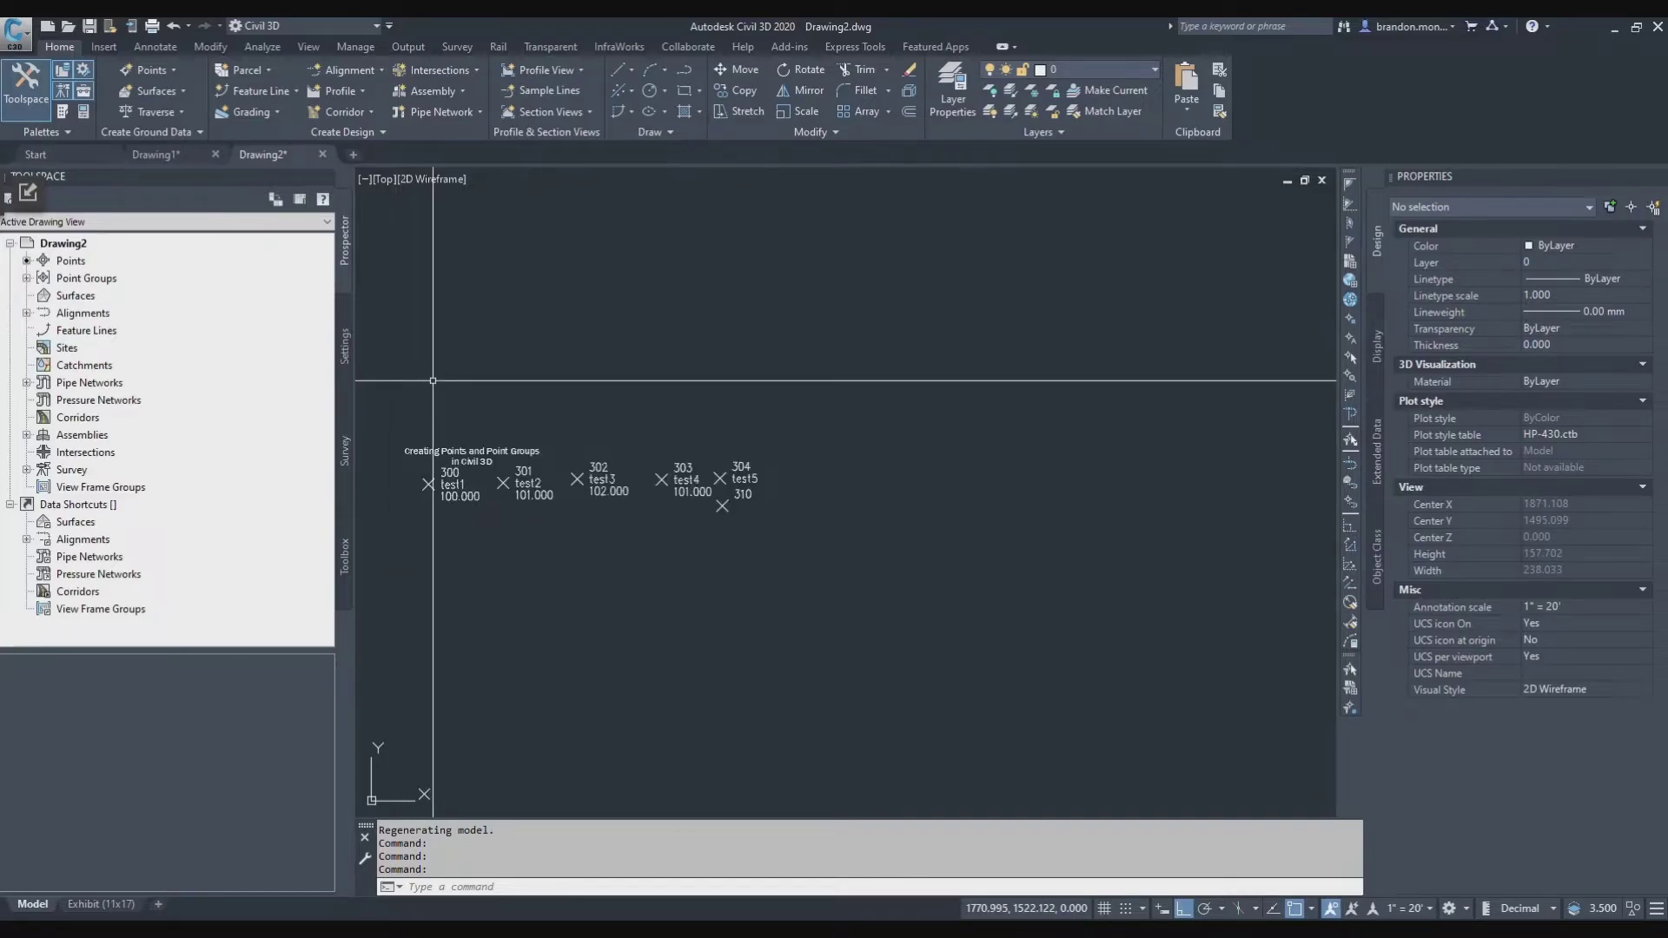
{"action": "scroll", "coordinate": [805, 565], "scroll_direction": "down", "scroll_amount": 3}
{"action": "scroll", "coordinate": [632, 532], "scroll_direction": "up", "scroll_amount": 5}
{"action": "scroll", "coordinate": [841, 558], "scroll_direction": "down", "scroll_amount": 3}
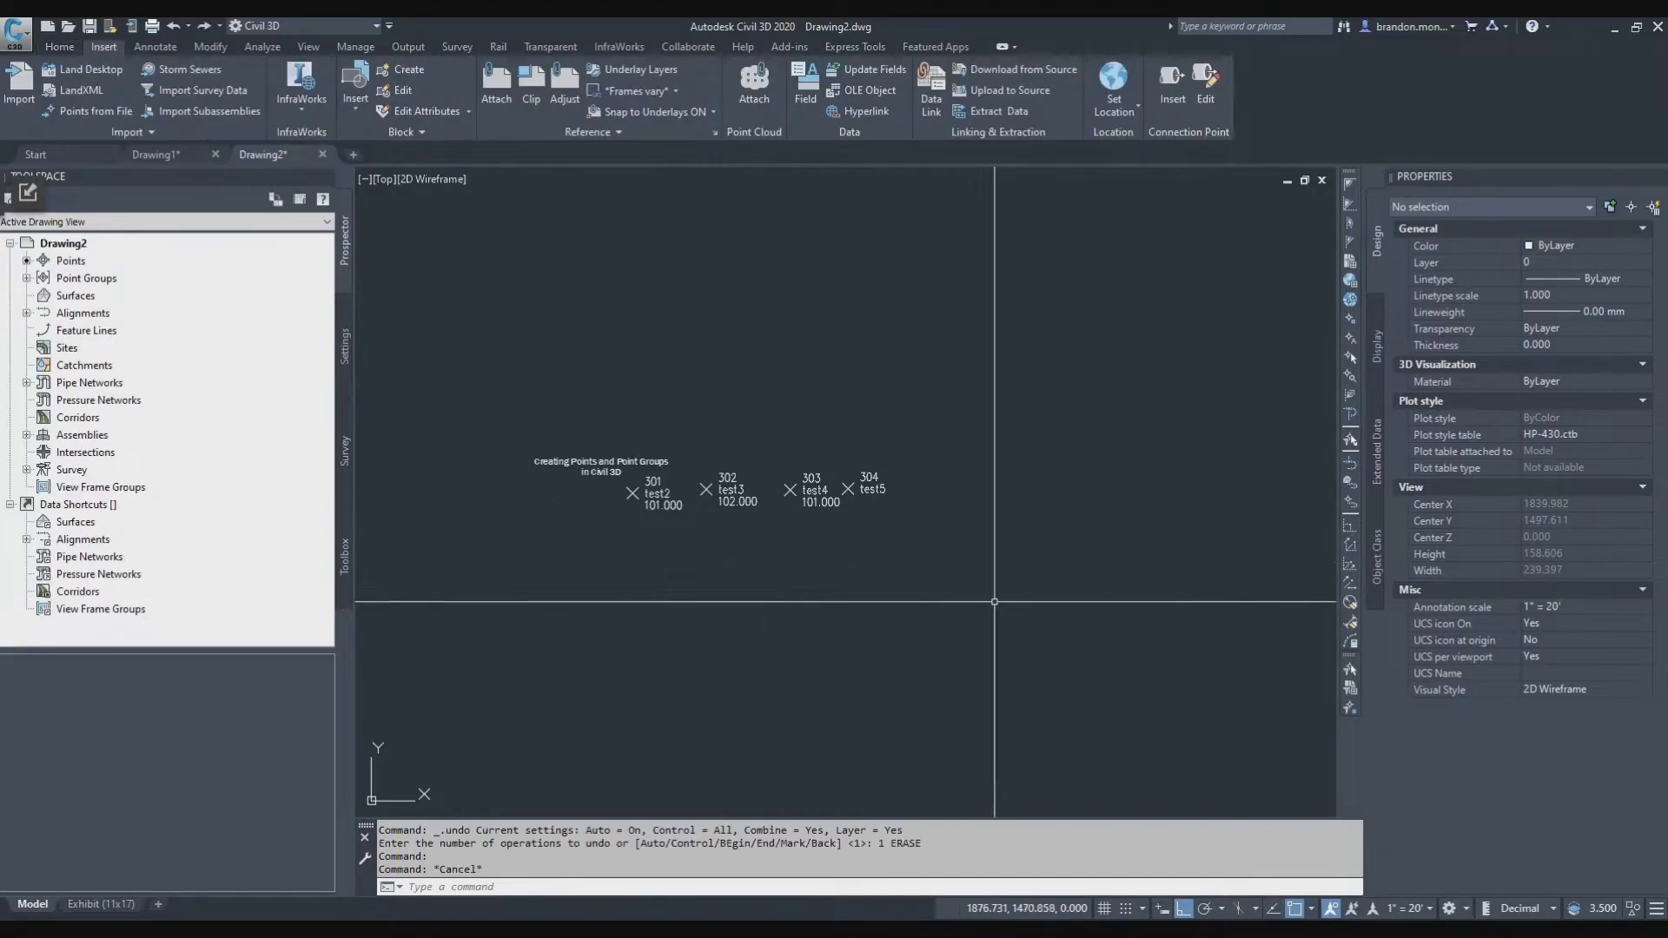
{"action": "left_click", "coordinate": [996, 602]}
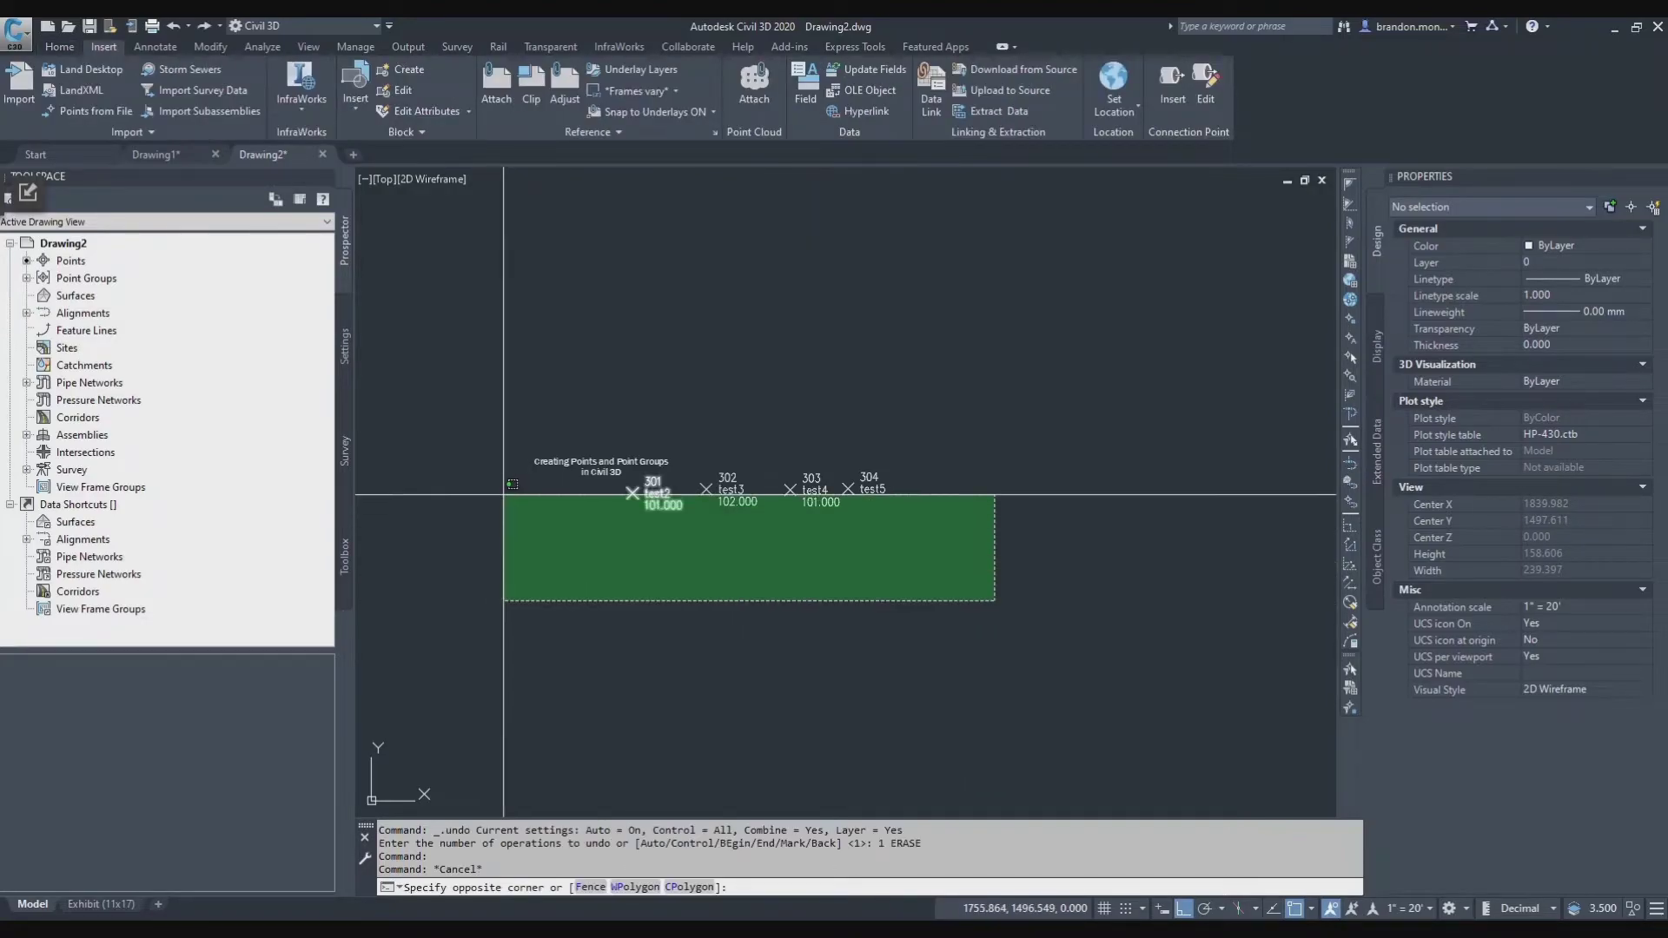
{"action": "left_click", "coordinate": [509, 480]}
{"action": "type", "text": "E"}
{"action": "key", "text": "Return"}
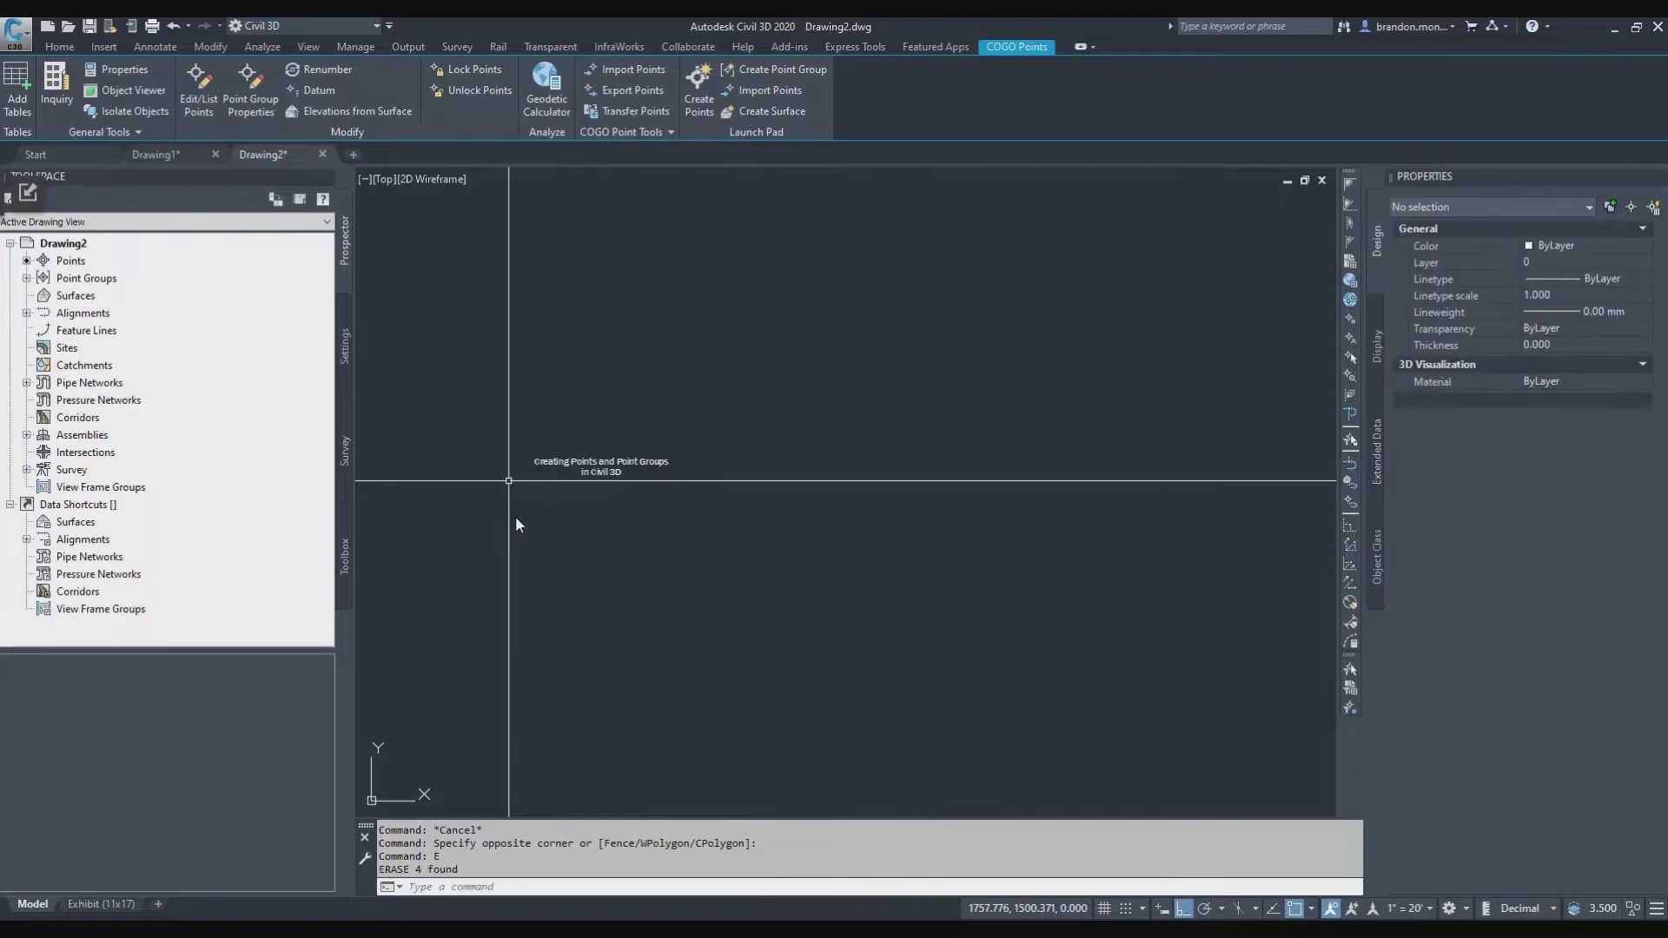
Import the points from TOPO BASE - ASSUMED.csv using the PNEZD (comma delimited) point file format
{"action": "left_click", "coordinate": [91, 112]}
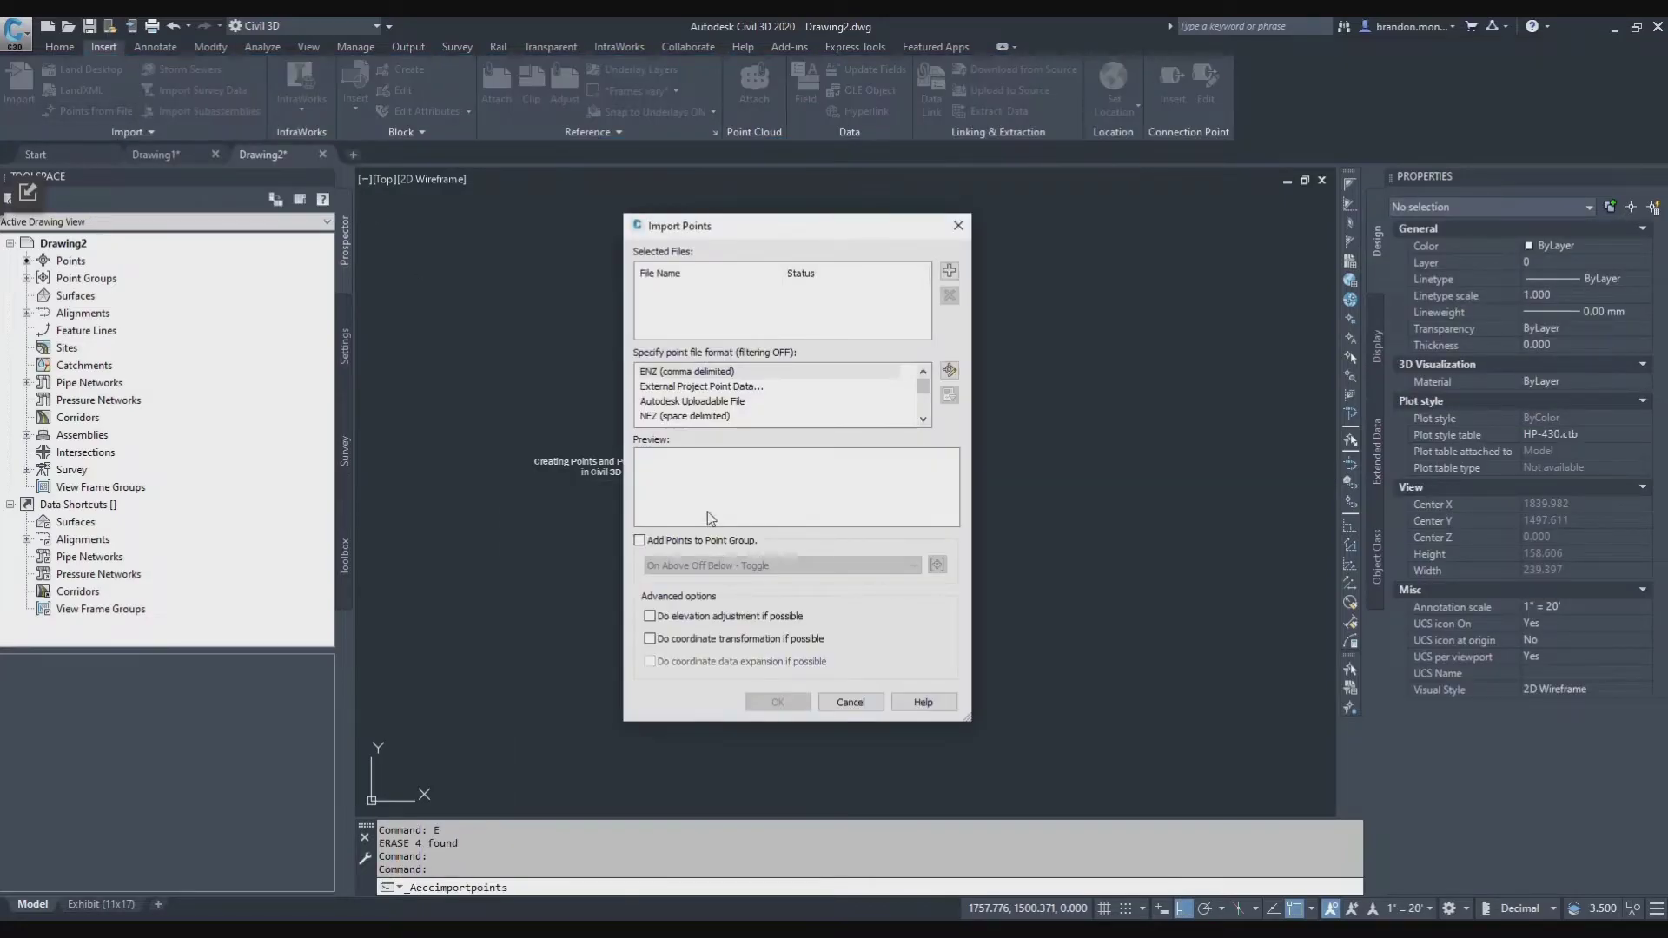
{"action": "left_click", "coordinate": [950, 272]}
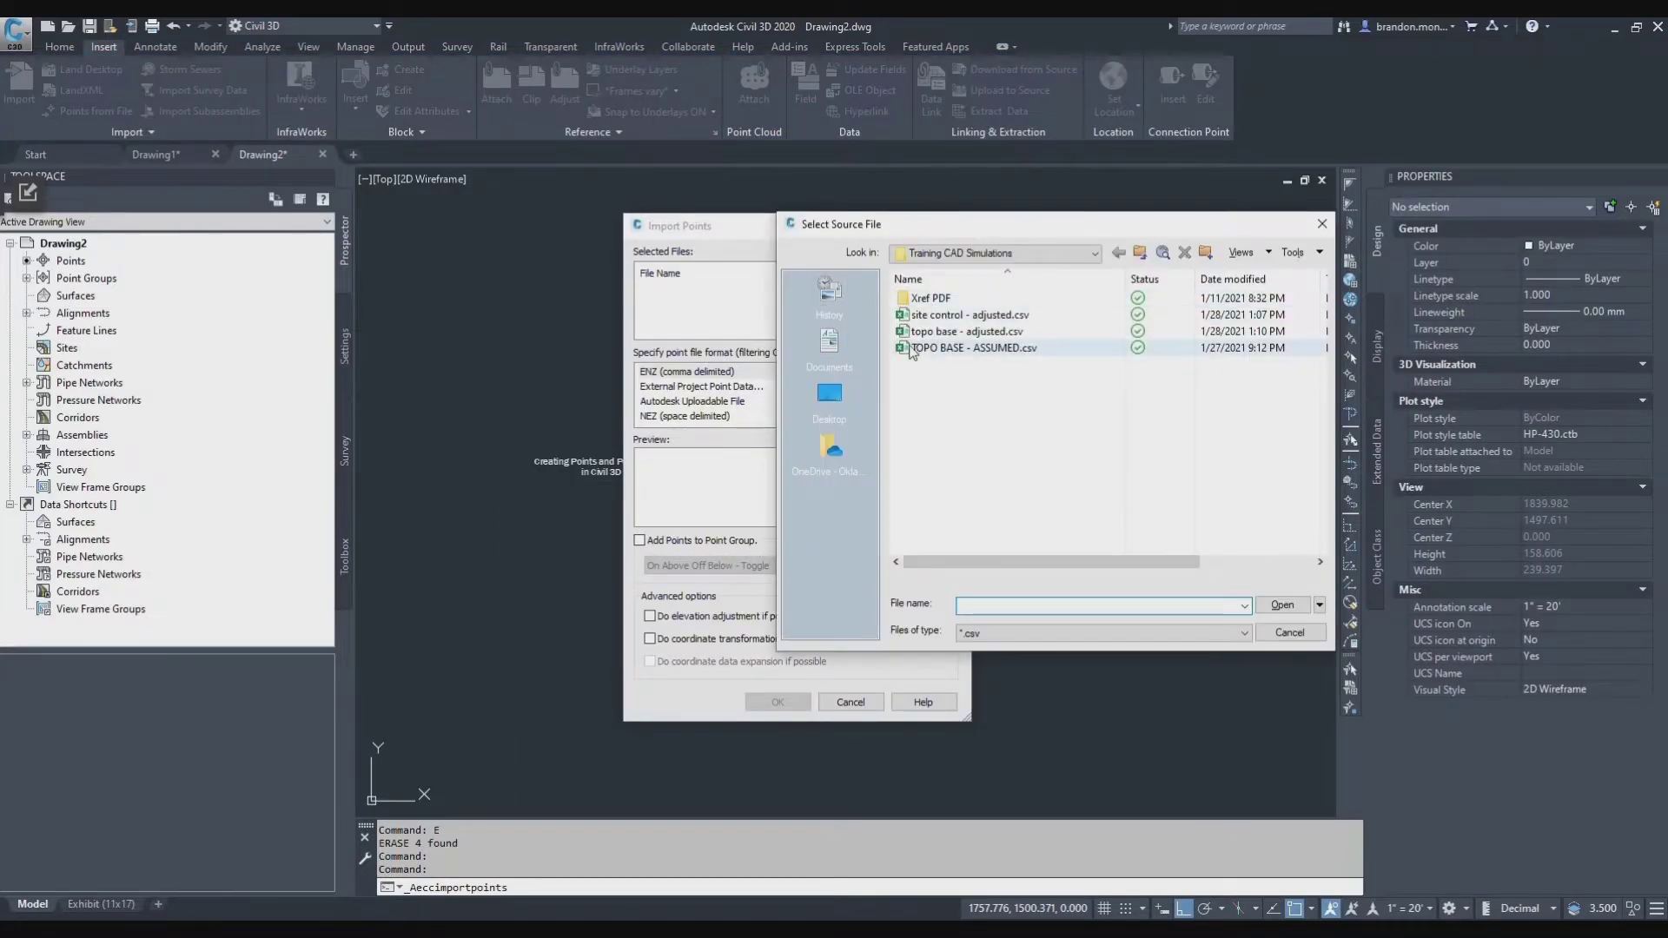
{"action": "left_click", "coordinate": [973, 348]}
{"action": "left_click", "coordinate": [1274, 604]}
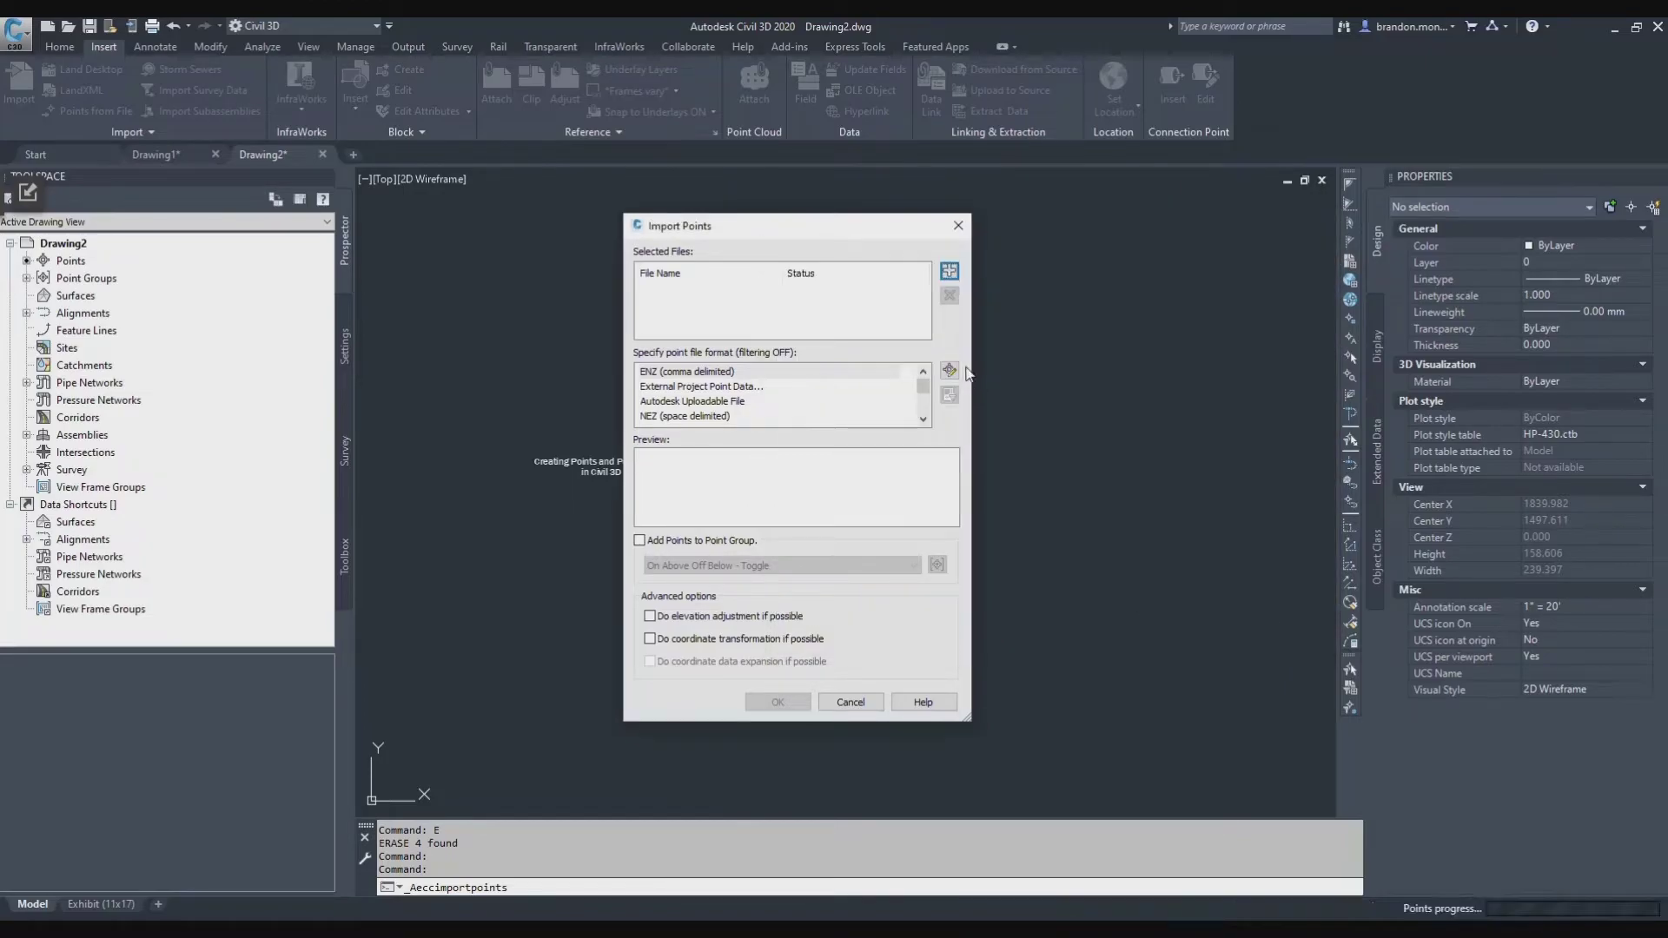
{"action": "left_click_drag", "start_coordinate": [924, 387], "coordinate": [923, 410]}
{"action": "left_click", "coordinate": [669, 416]}
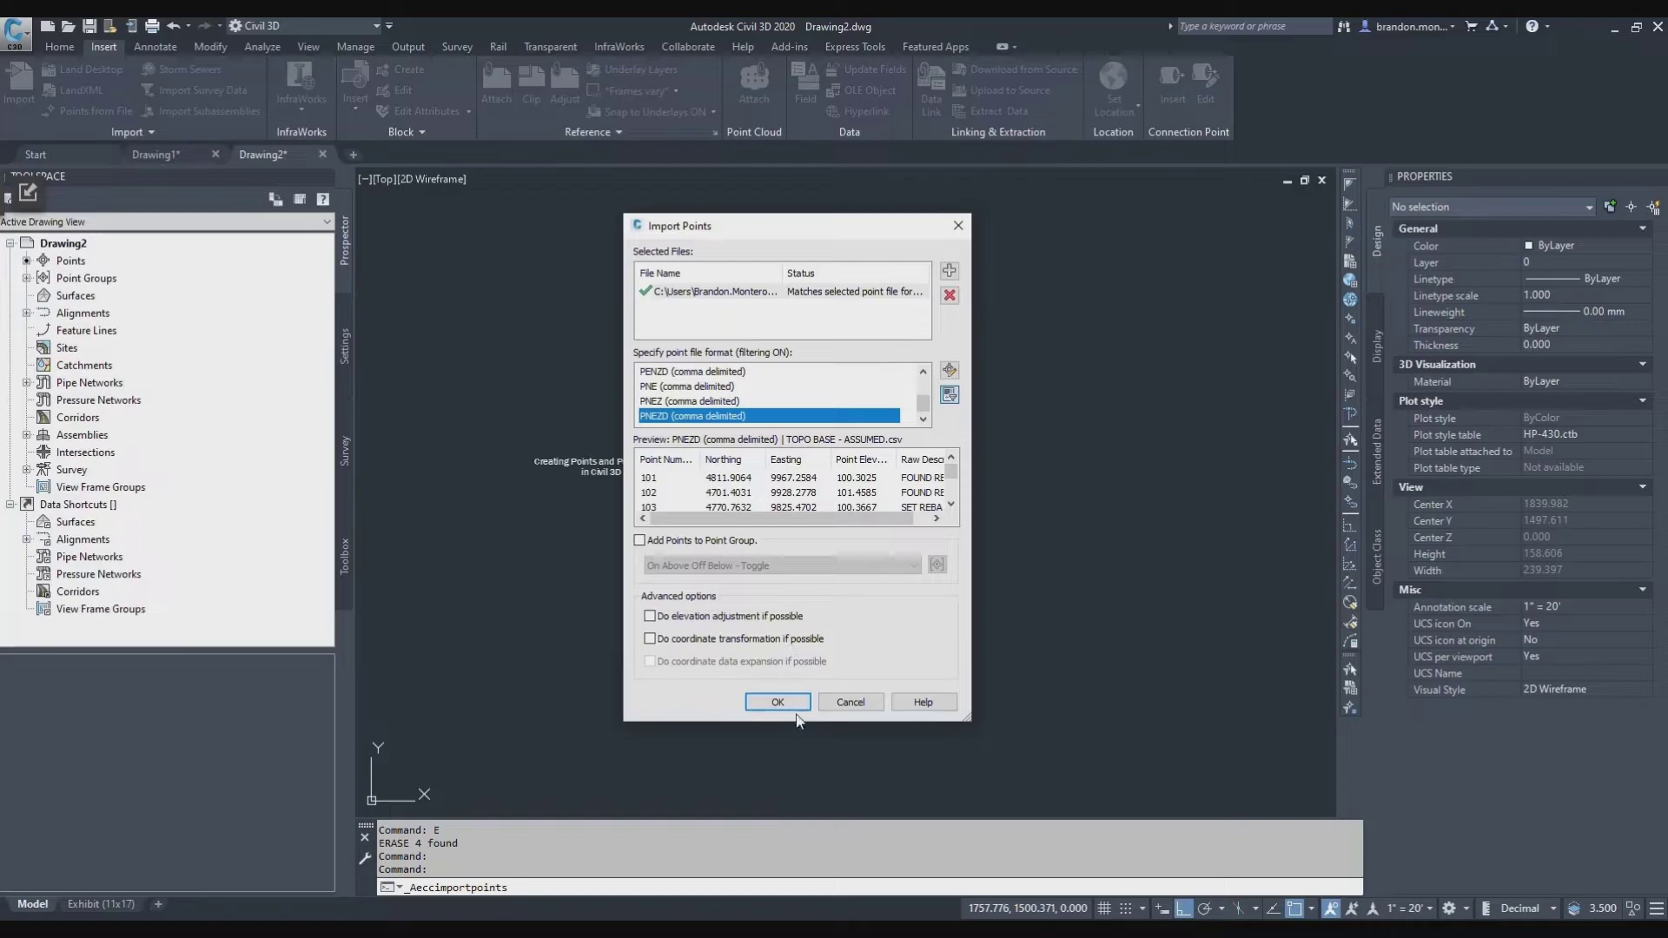
{"action": "left_click", "coordinate": [778, 702]}
Zoom to the drawing extents and examine the overlapping point labels in the dense cluster around points 2208 and 2268
{"action": "type", "text": "z"}
{"action": "key", "text": "Return"}
{"action": "type", "text": "e"}
{"action": "key", "text": "Return"}
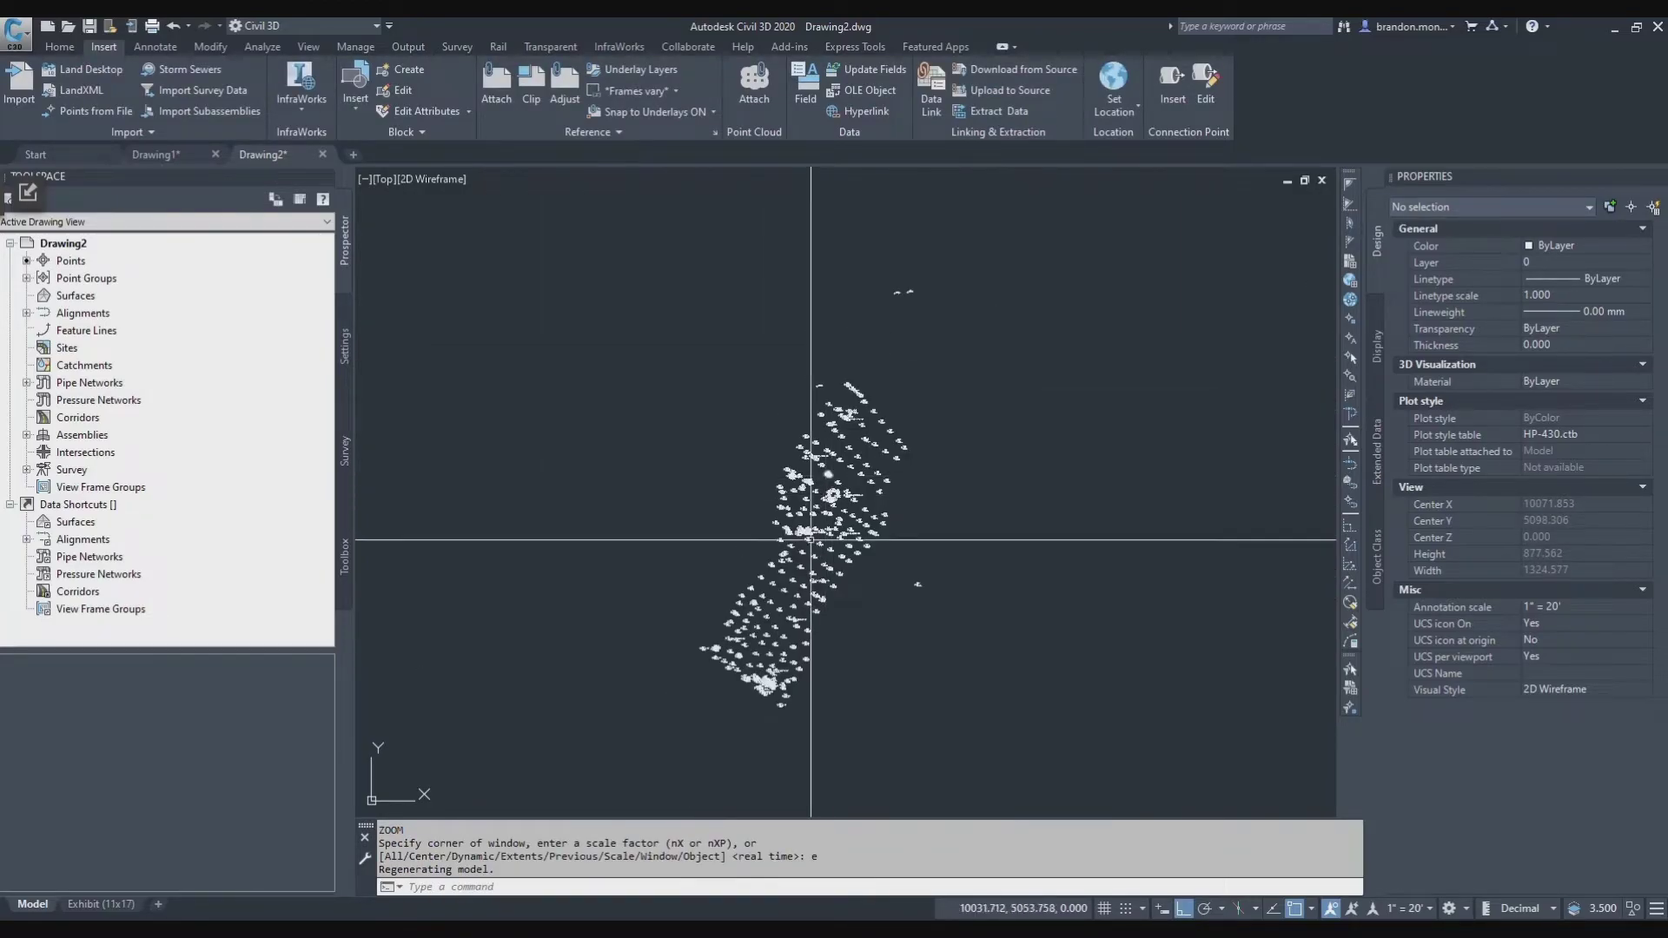
{"action": "scroll", "coordinate": [756, 678], "scroll_direction": "up", "scroll_amount": 8}
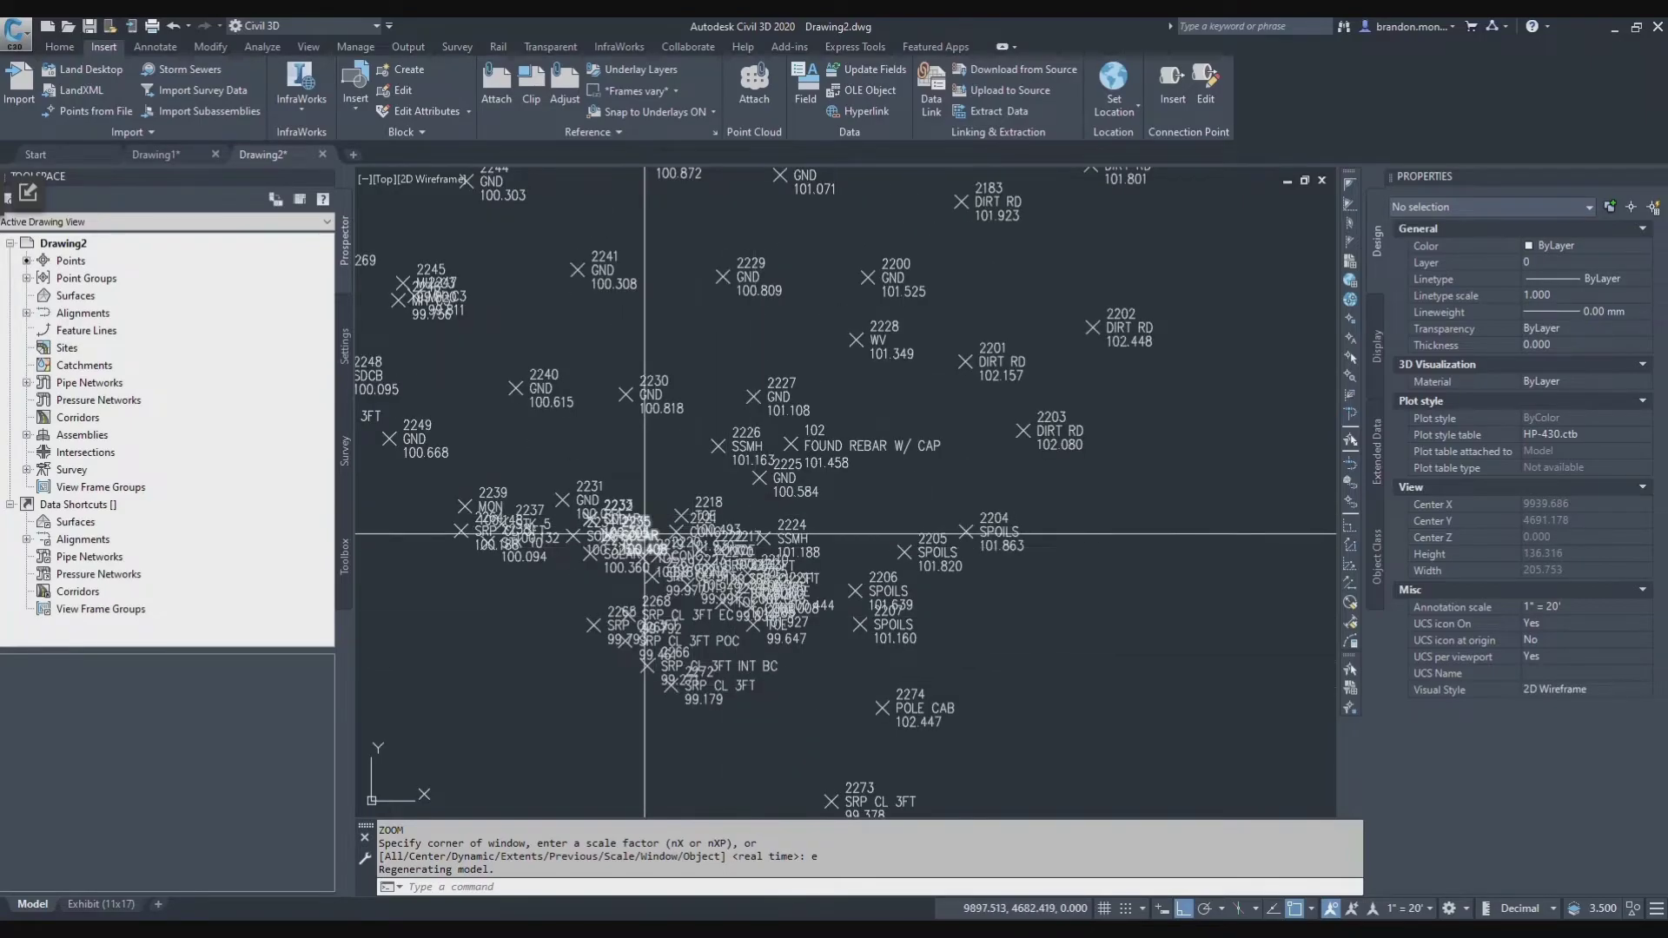
{"action": "scroll", "coordinate": [523, 600], "scroll_direction": "up", "scroll_amount": 2}
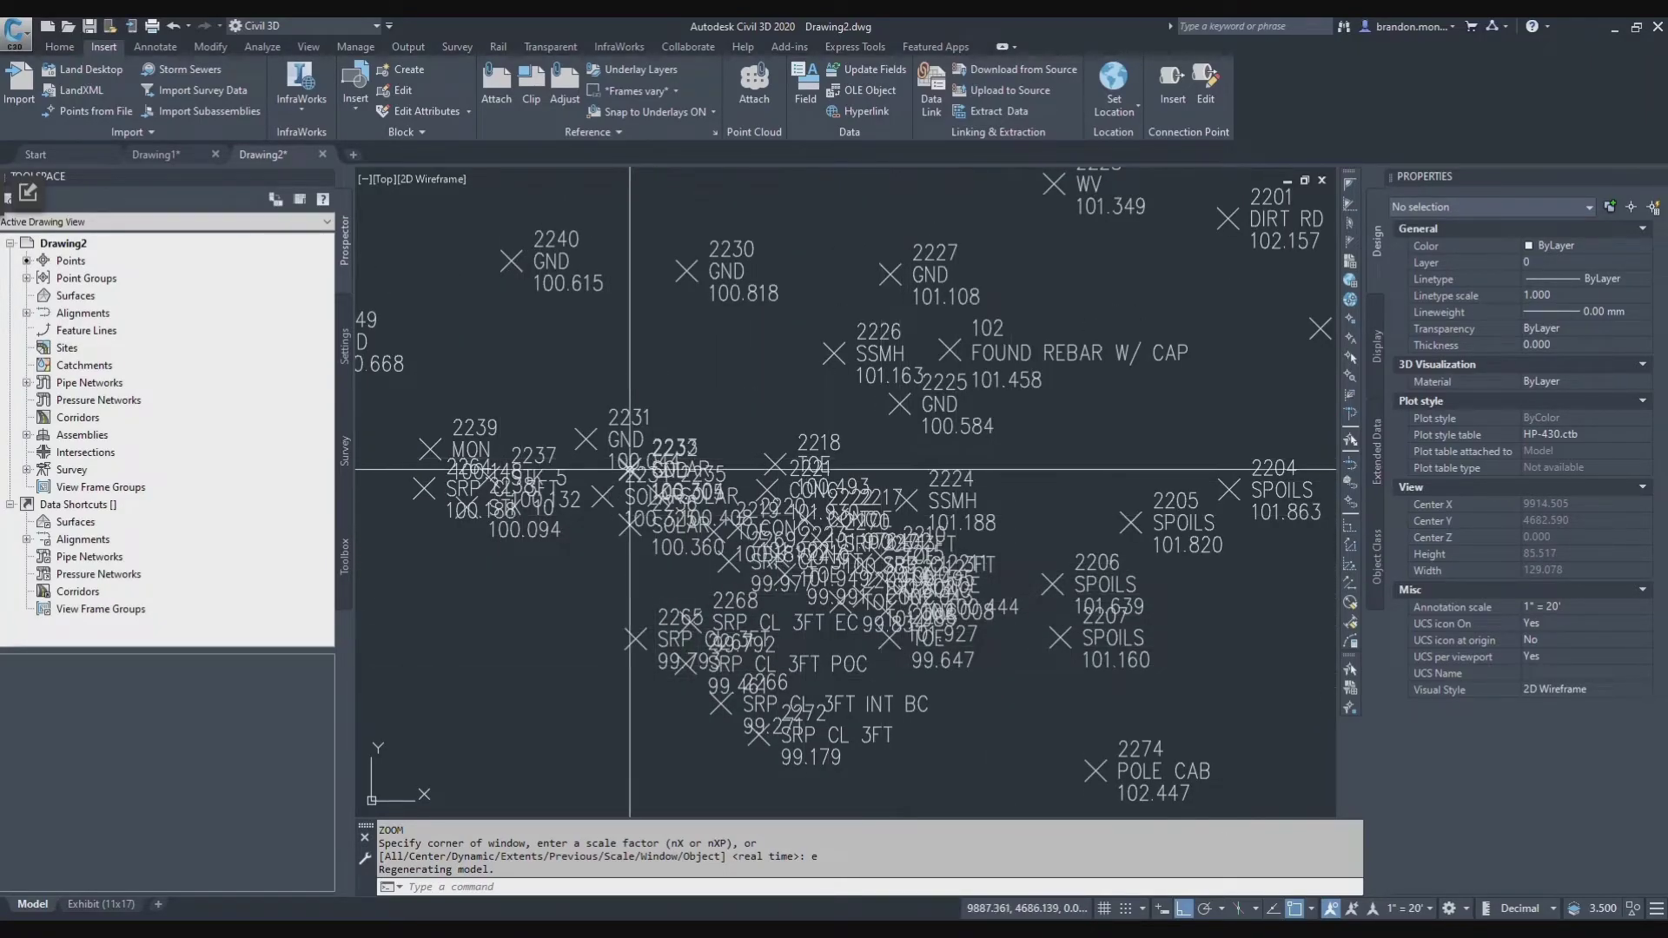
{"action": "scroll", "coordinate": [966, 665], "scroll_direction": "up", "scroll_amount": 2}
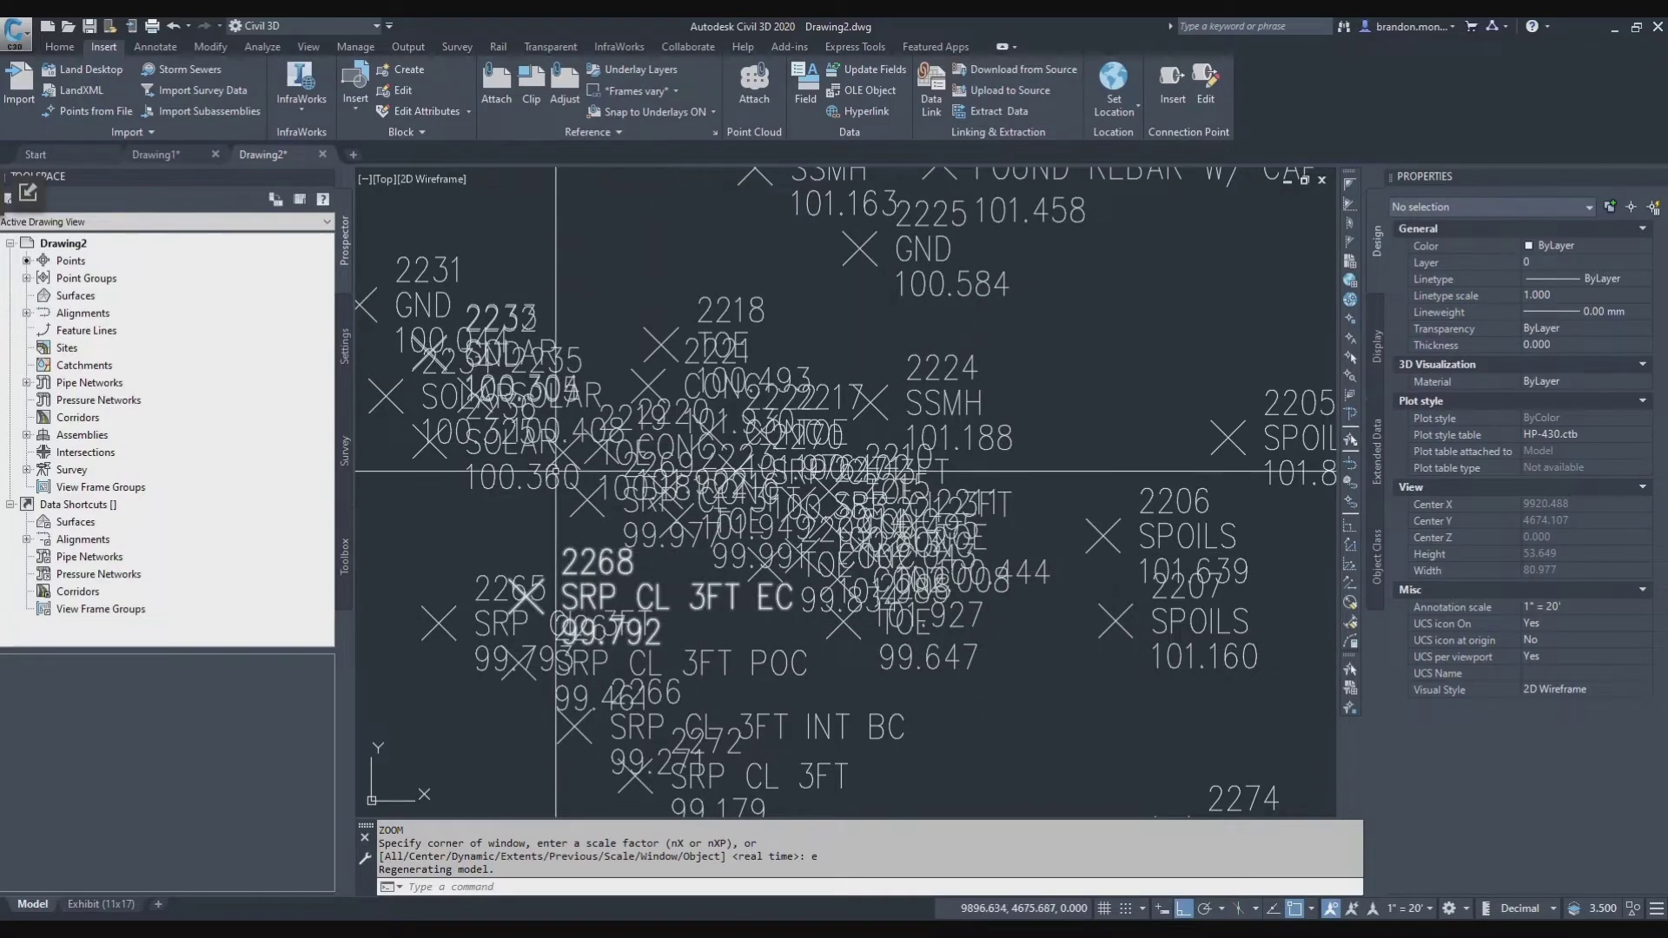
{"action": "scroll", "coordinate": [771, 547], "scroll_direction": "up", "scroll_amount": 2}
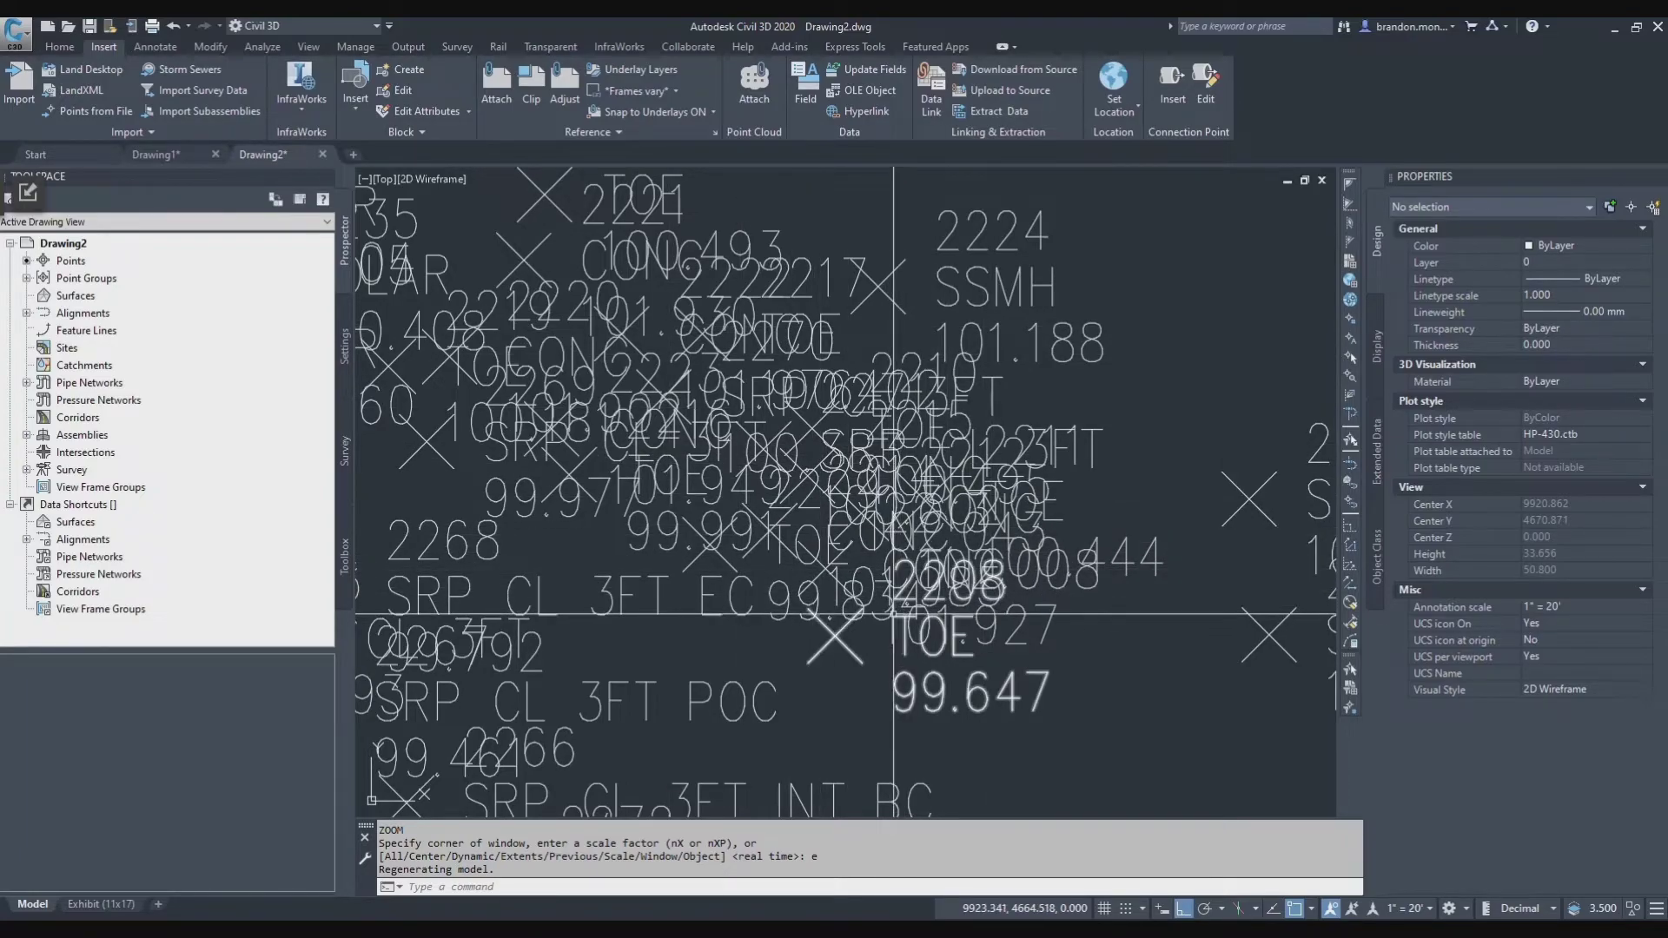
{"action": "scroll", "coordinate": [904, 611], "scroll_direction": "down", "scroll_amount": 2}
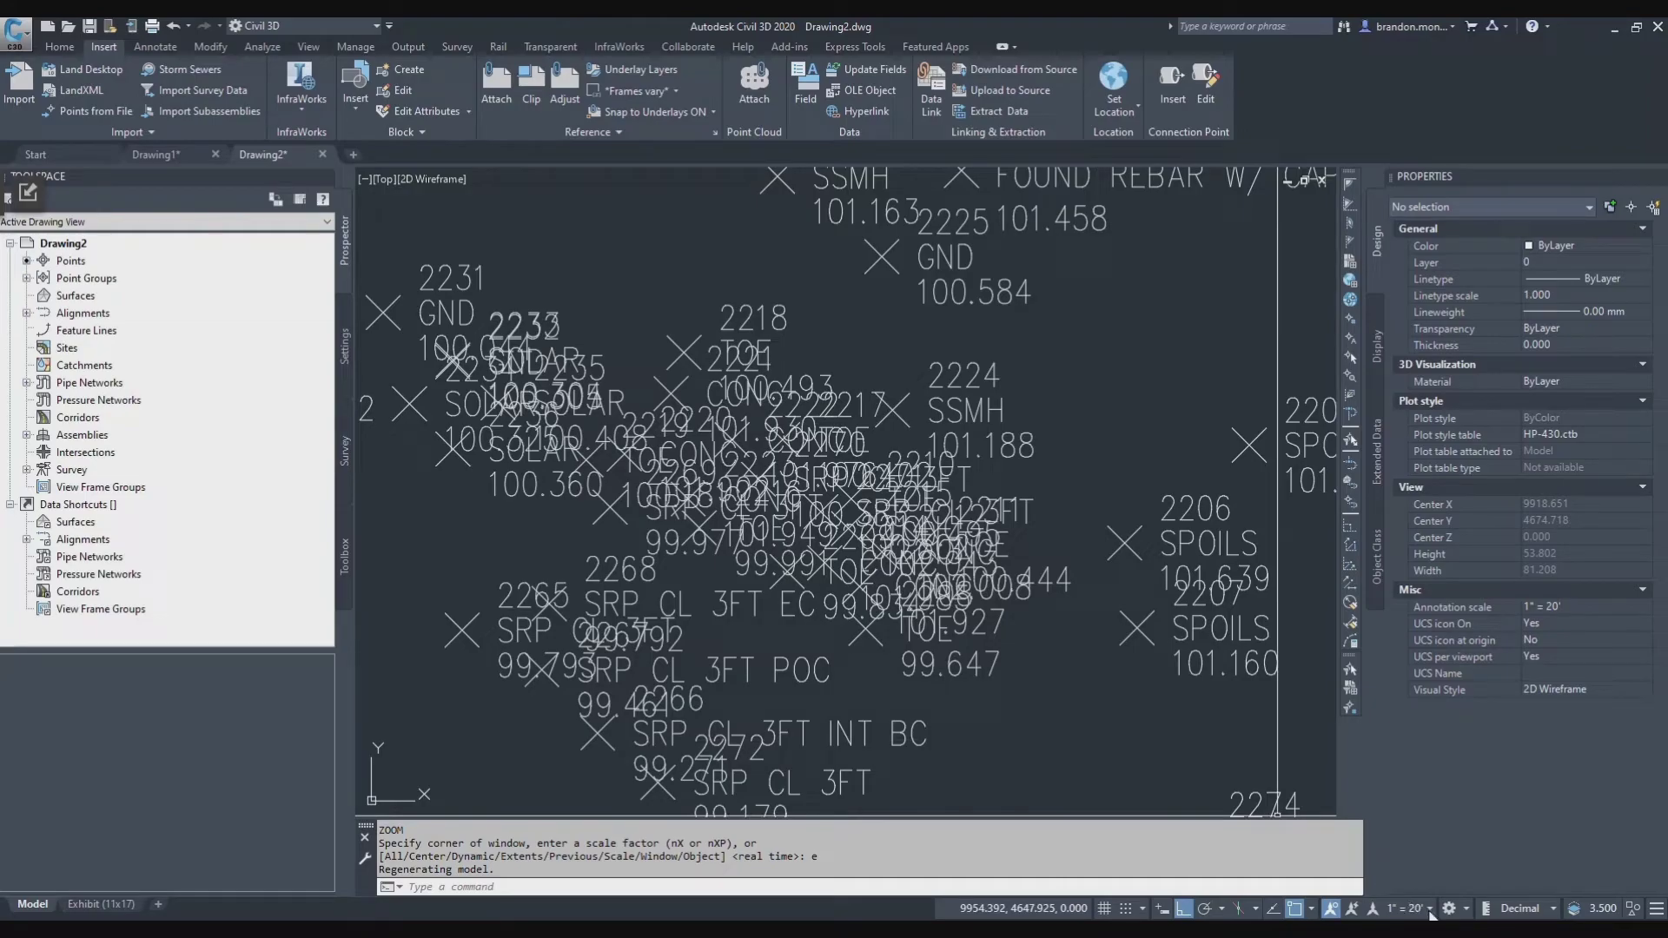
Set the annotation scale to 1" = 1' and check the label size across the point cluster
{"action": "left_click", "coordinate": [1430, 909]}
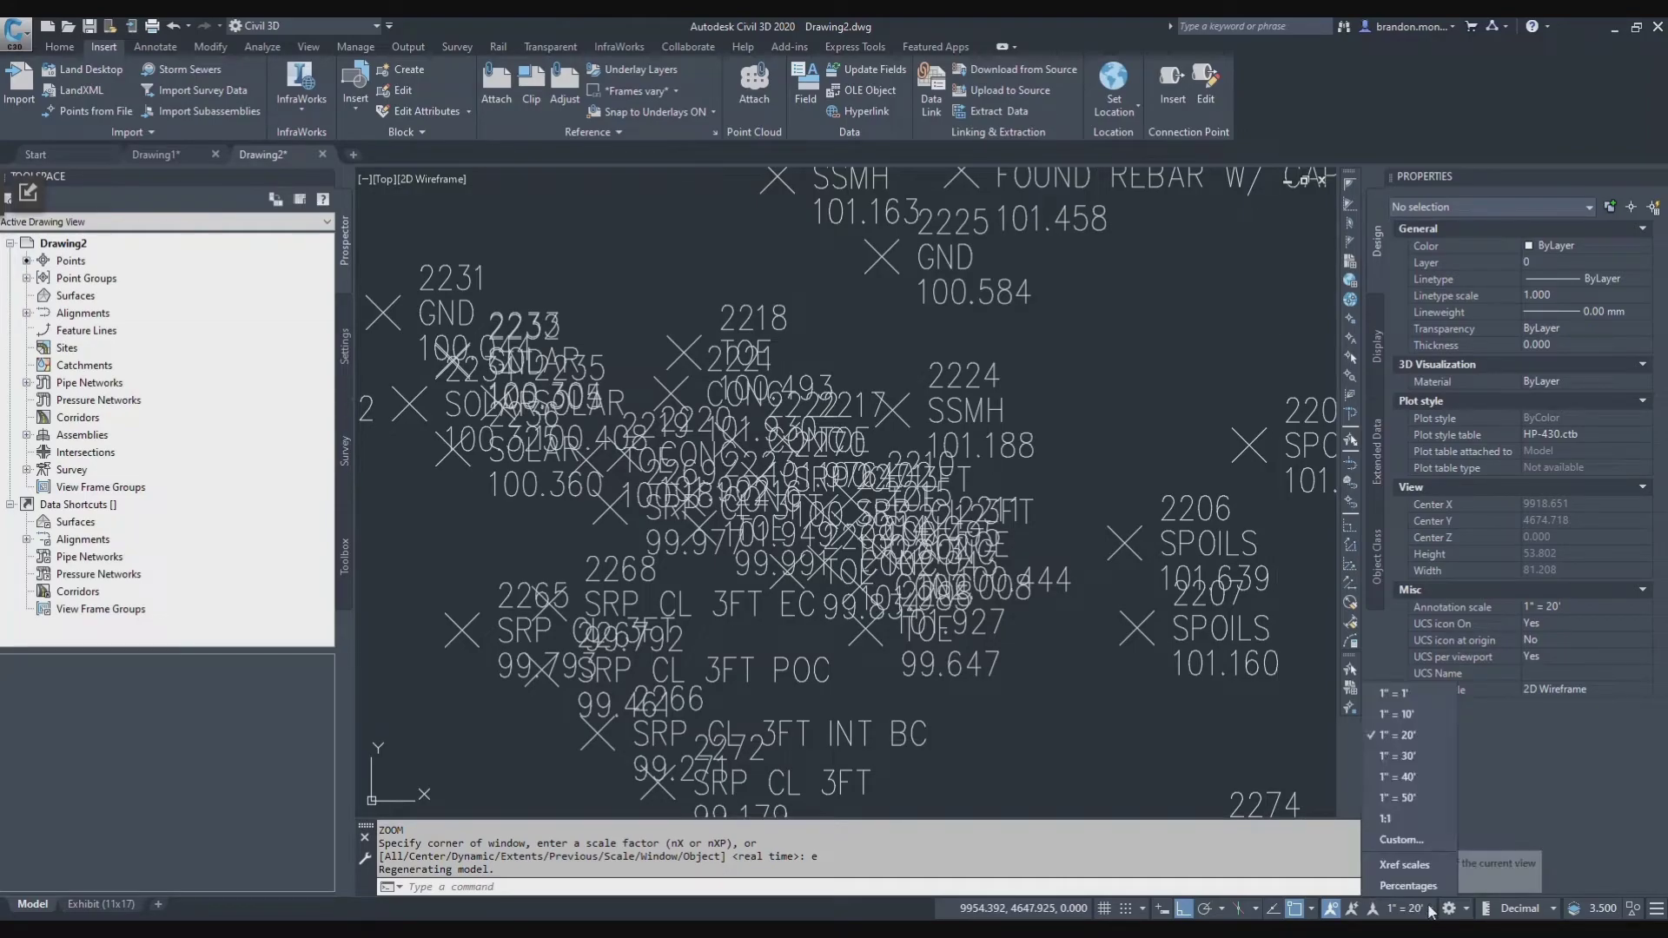
{"action": "left_click", "coordinate": [1394, 693]}
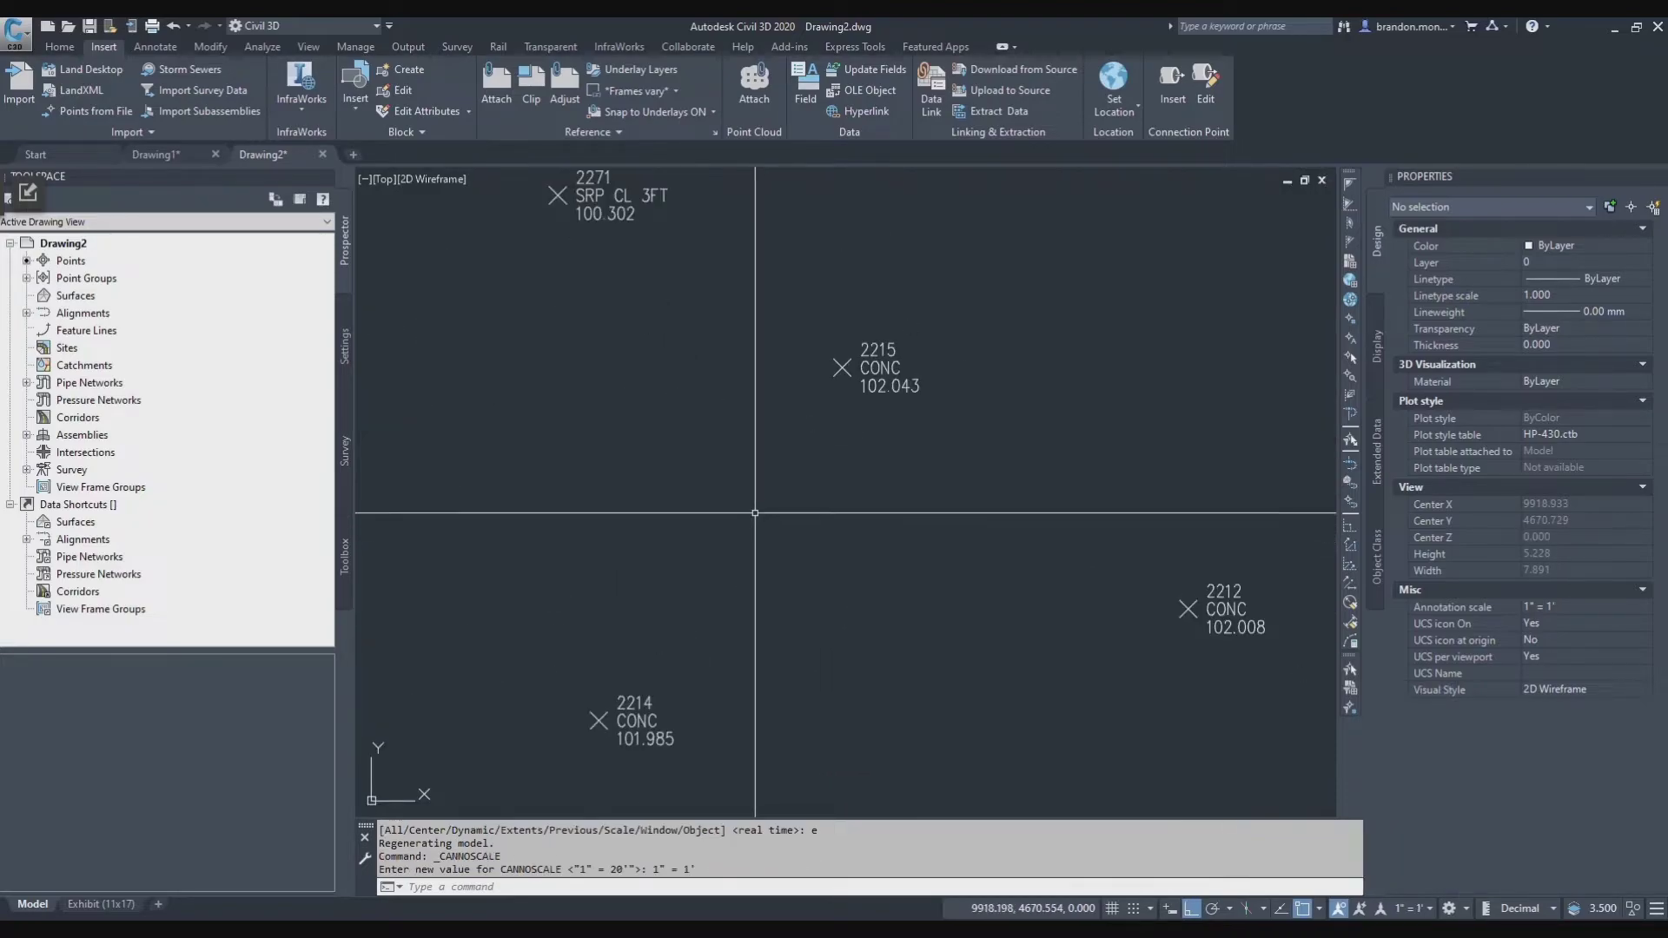
{"action": "scroll", "coordinate": [755, 513], "scroll_direction": "down", "scroll_amount": 10}
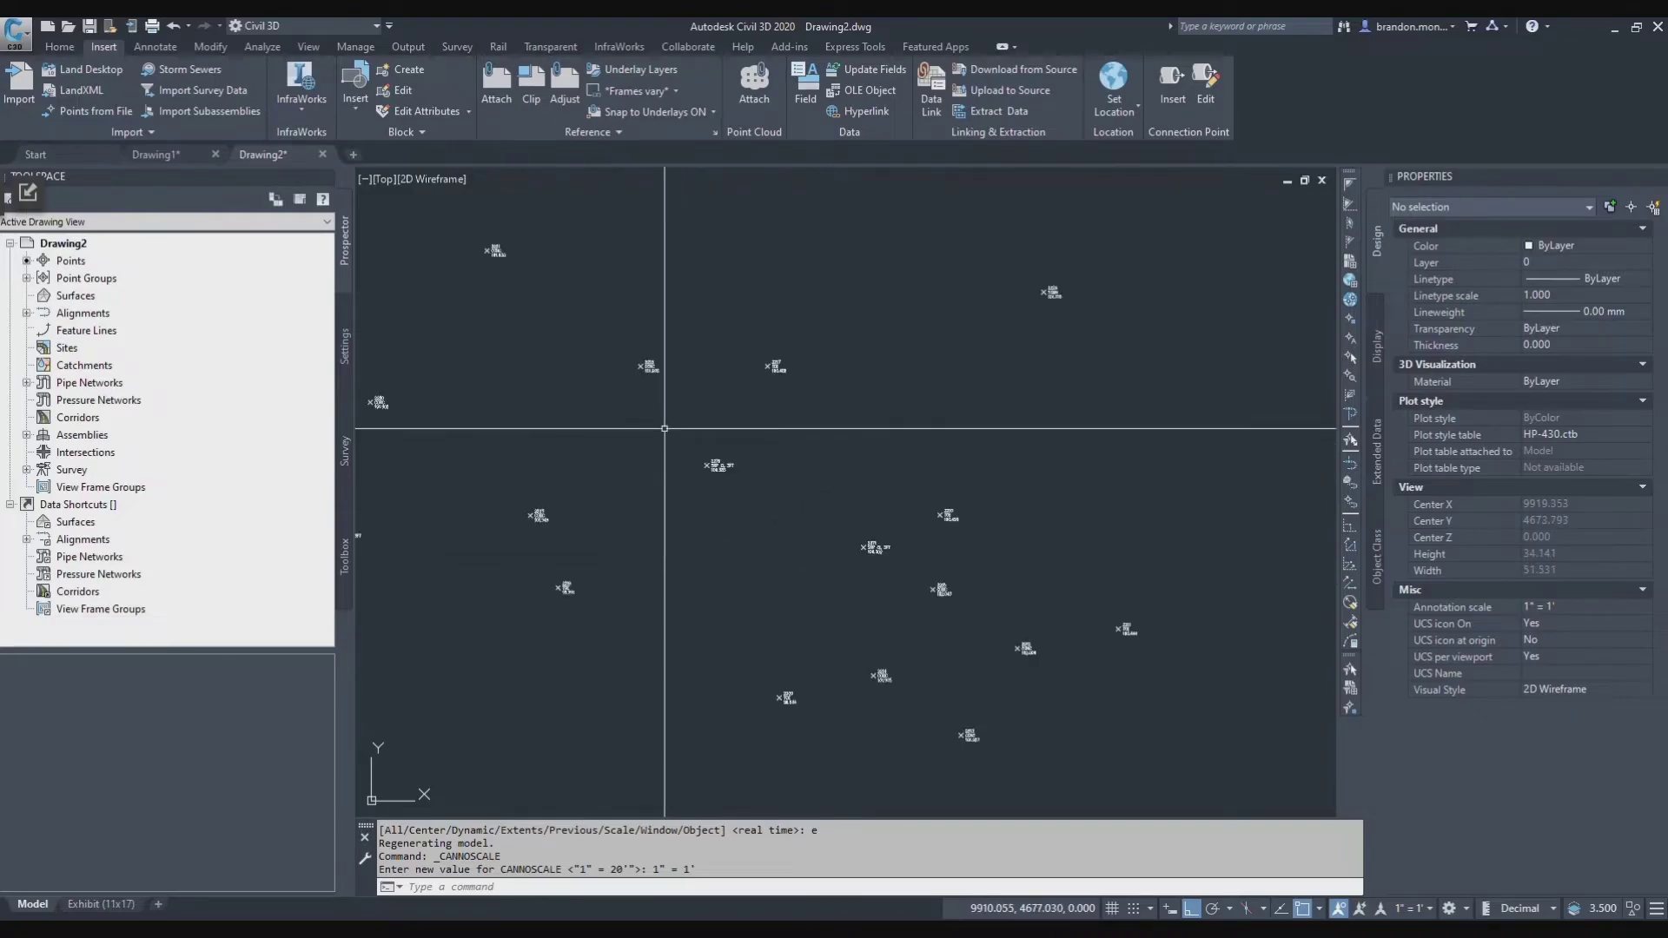
{"action": "scroll", "coordinate": [664, 428], "scroll_direction": "up", "scroll_amount": 4}
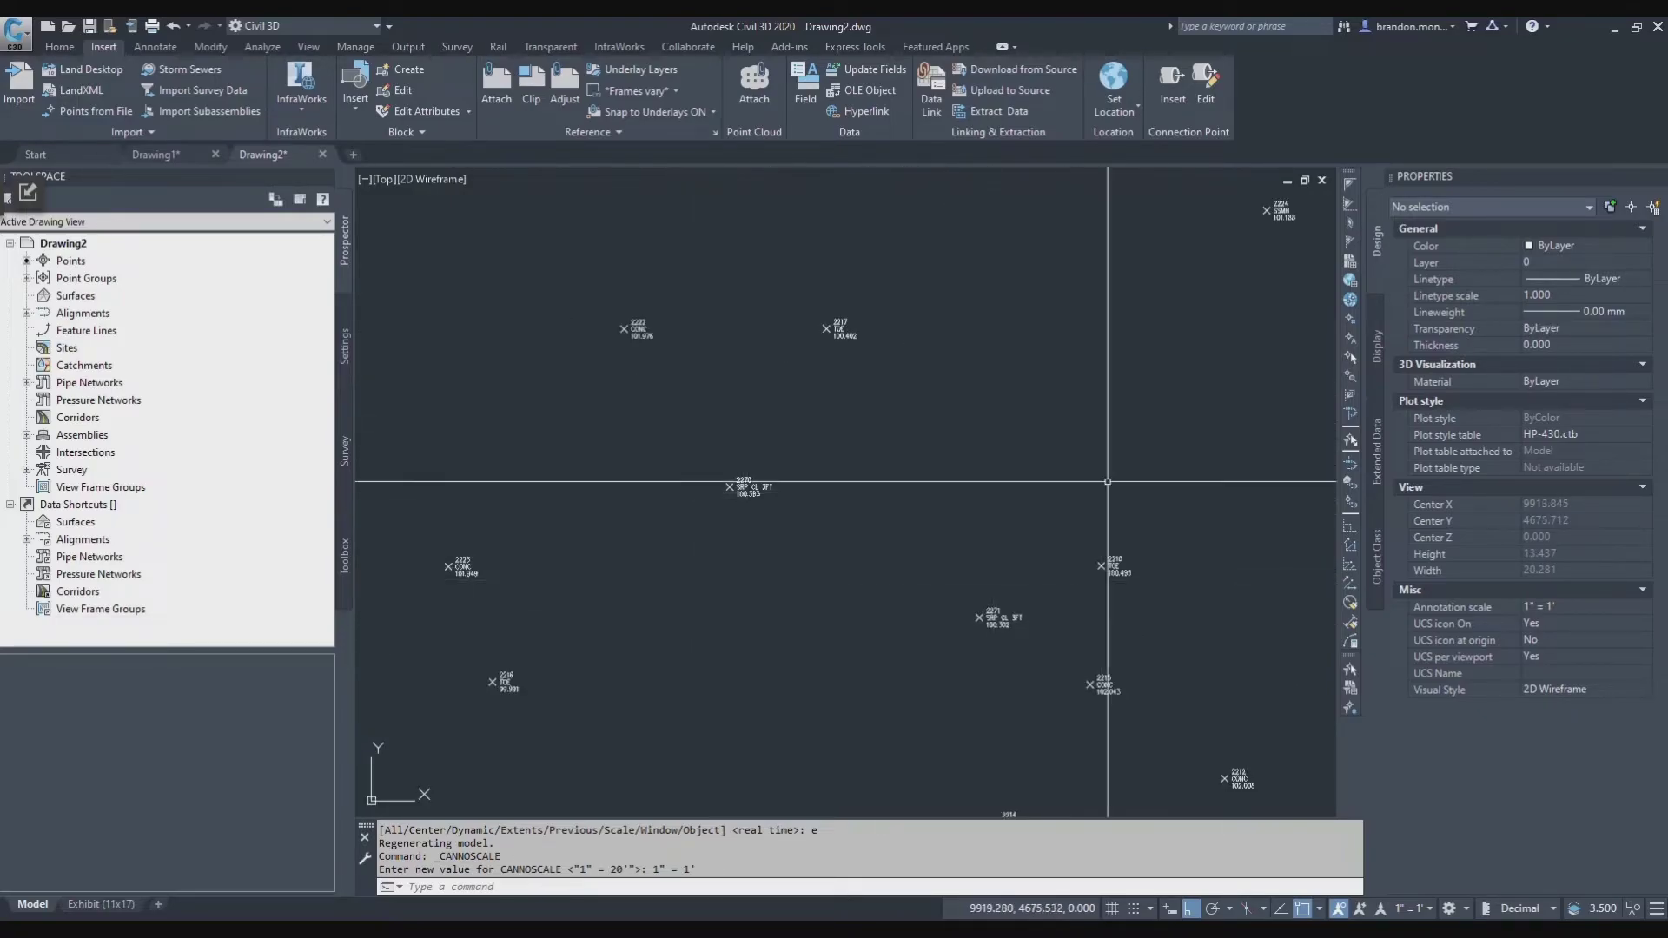
{"action": "scroll", "coordinate": [756, 484], "scroll_direction": "up", "scroll_amount": 3}
{"action": "scroll", "coordinate": [875, 641], "scroll_direction": "down", "scroll_amount": 5}
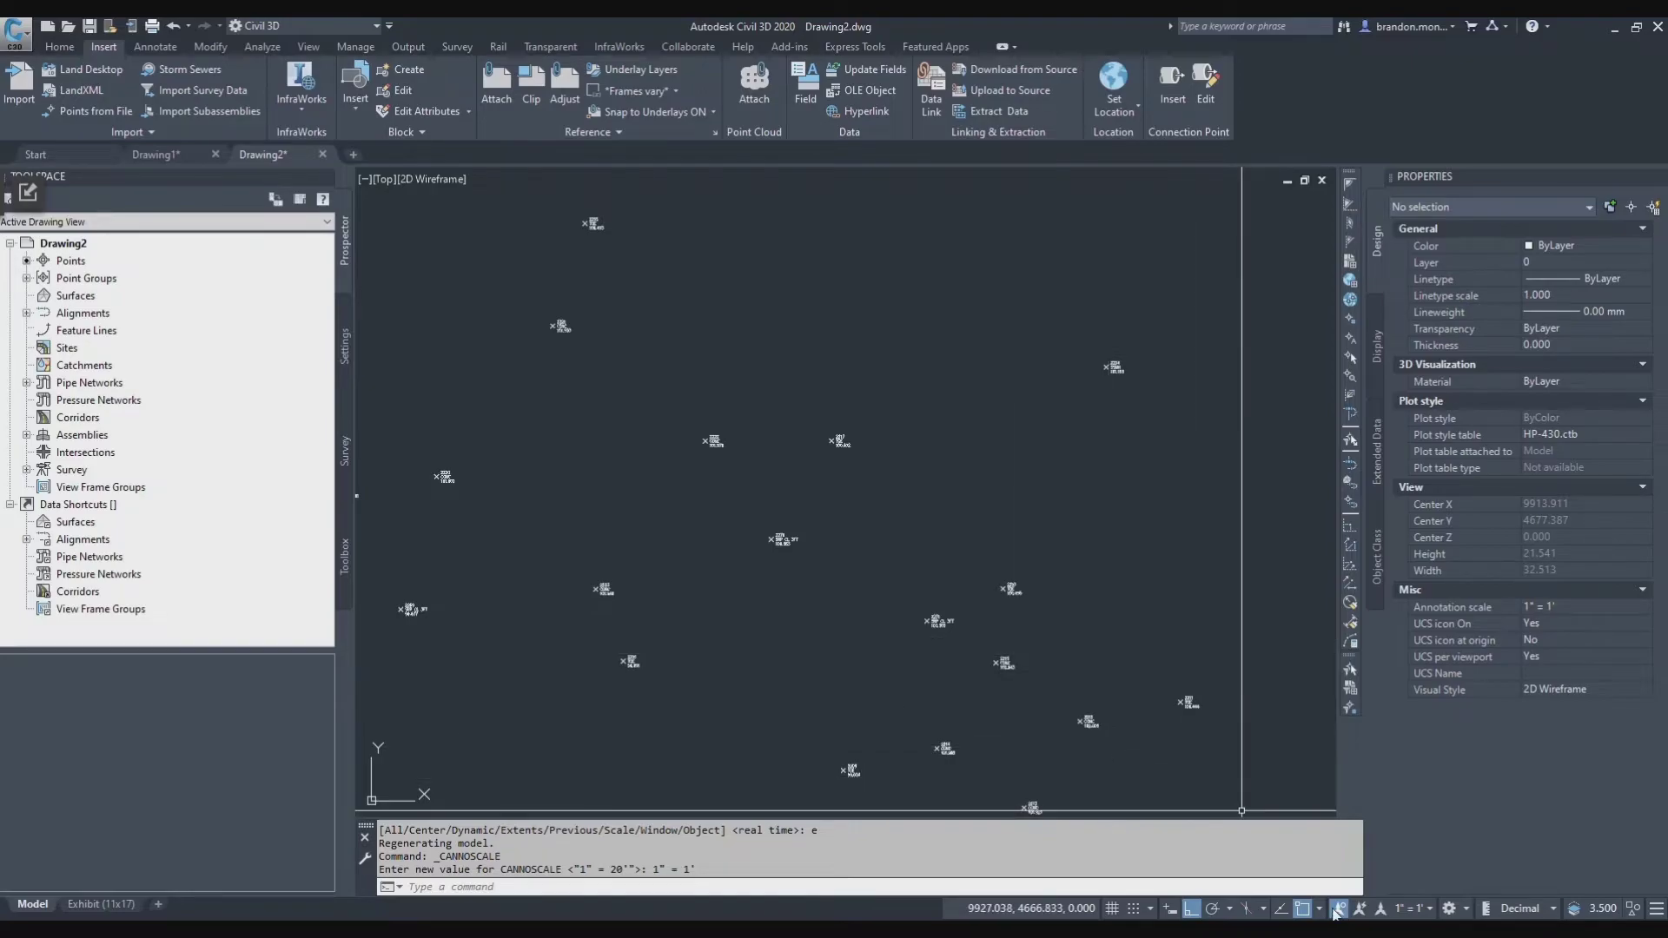
Add a custom drawing scale named 1" = 5', with 1 paper unit equal to 5 drawing units
{"action": "left_click", "coordinate": [1430, 909]}
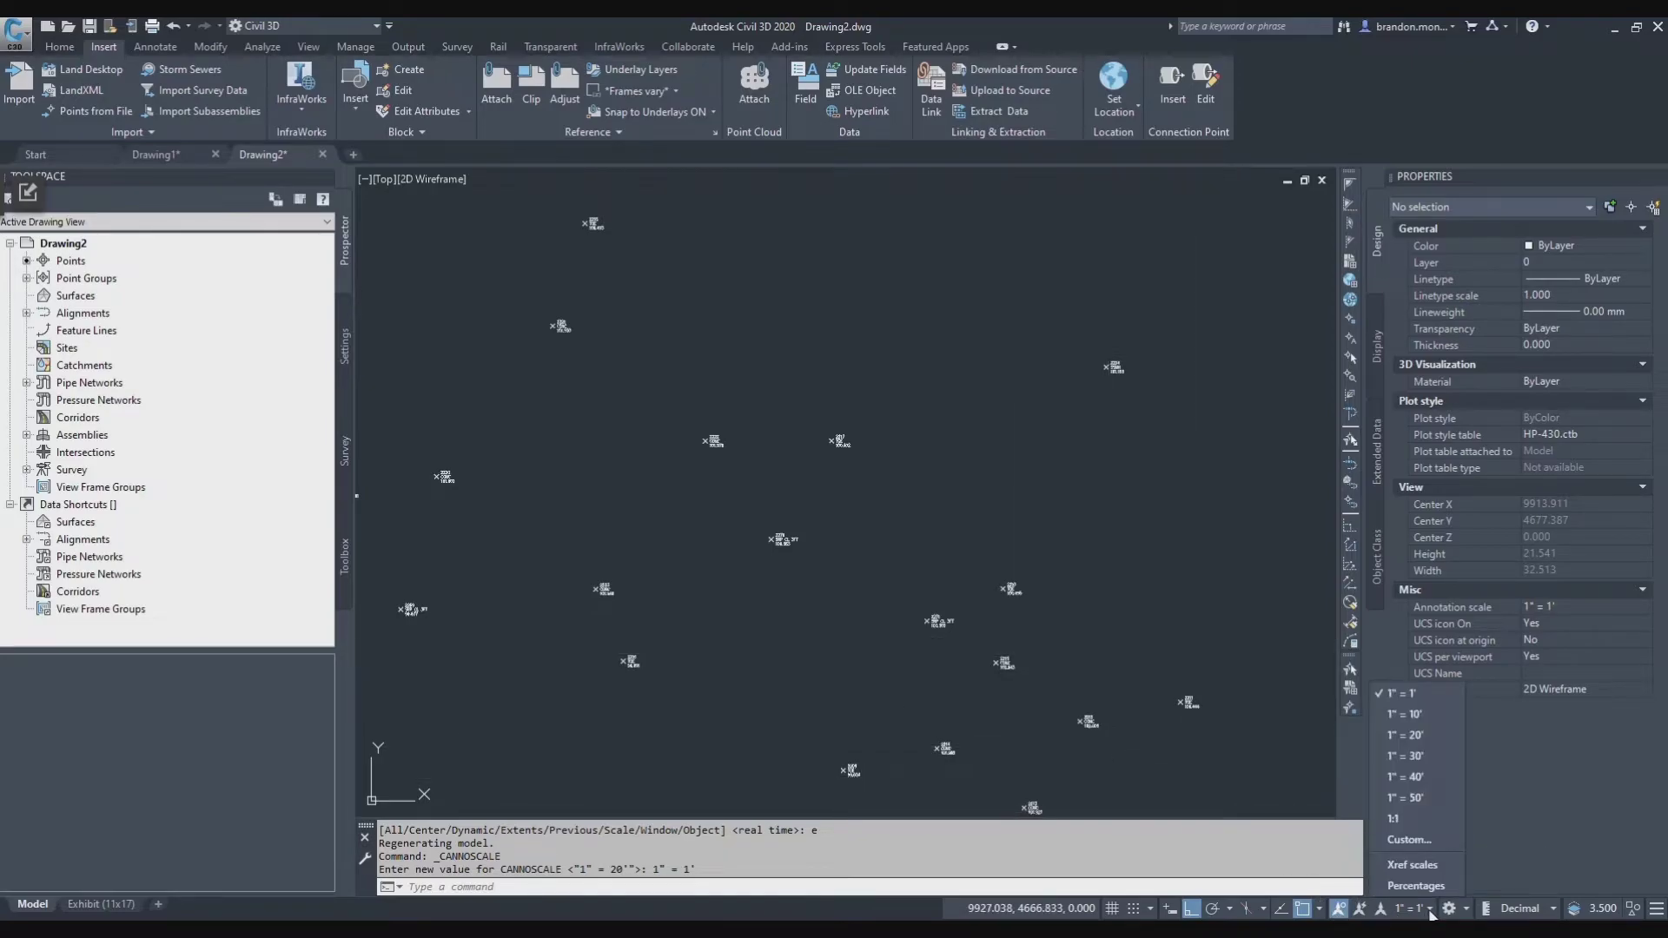
{"action": "left_click", "coordinate": [1408, 840]}
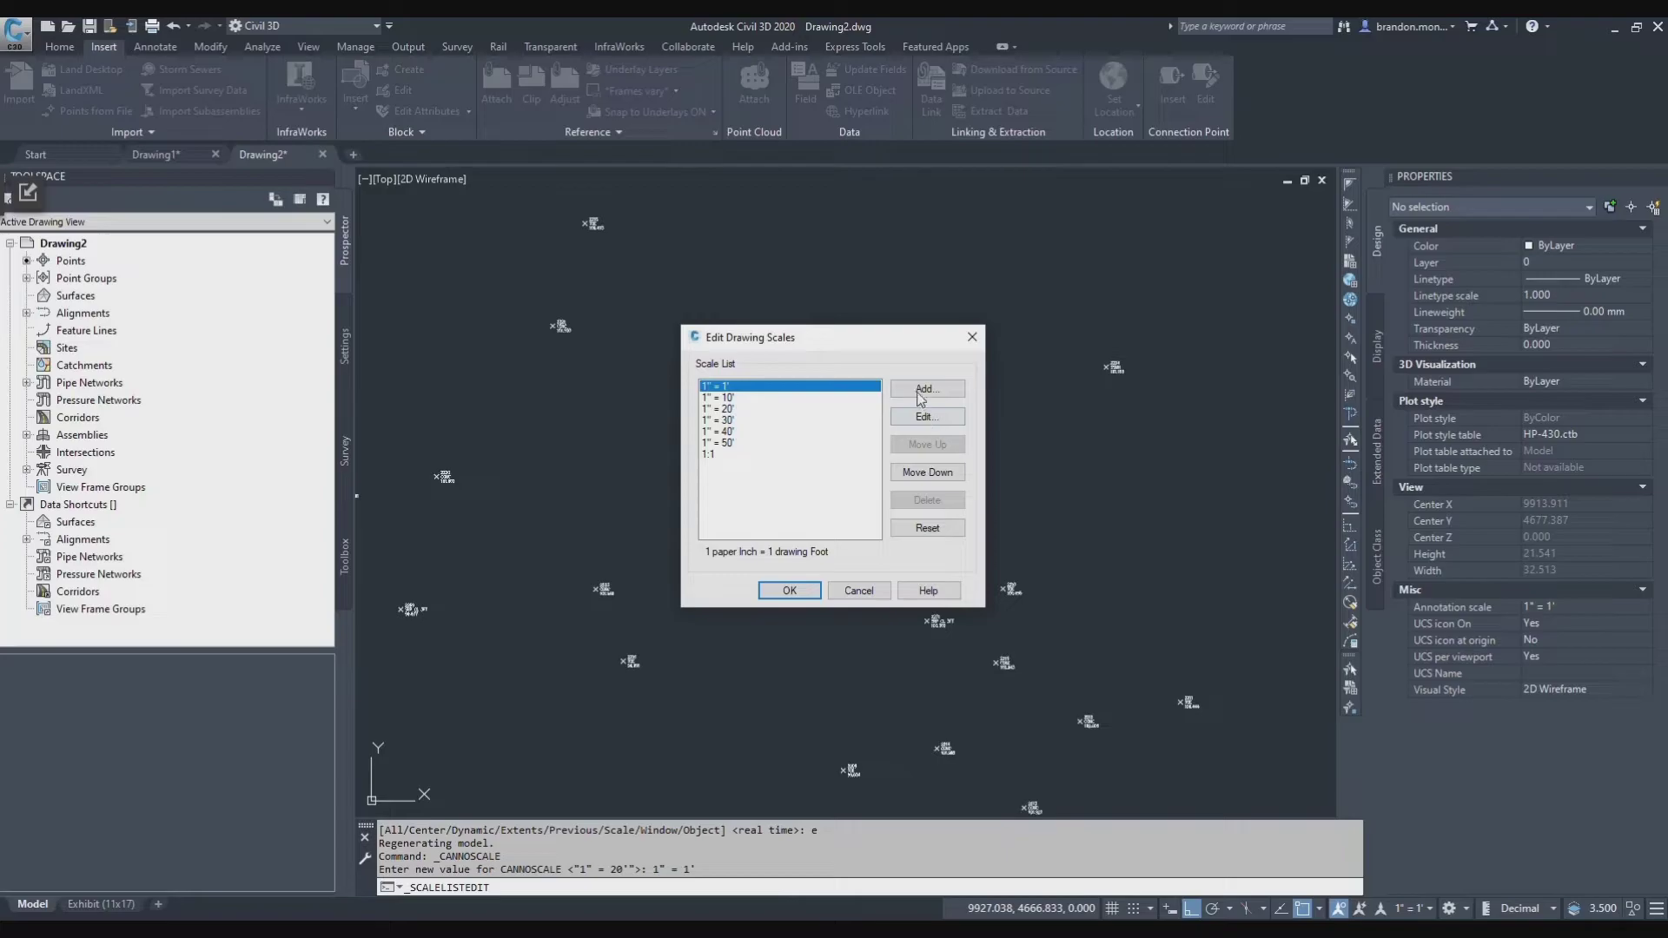
{"action": "left_click", "coordinate": [919, 392]}
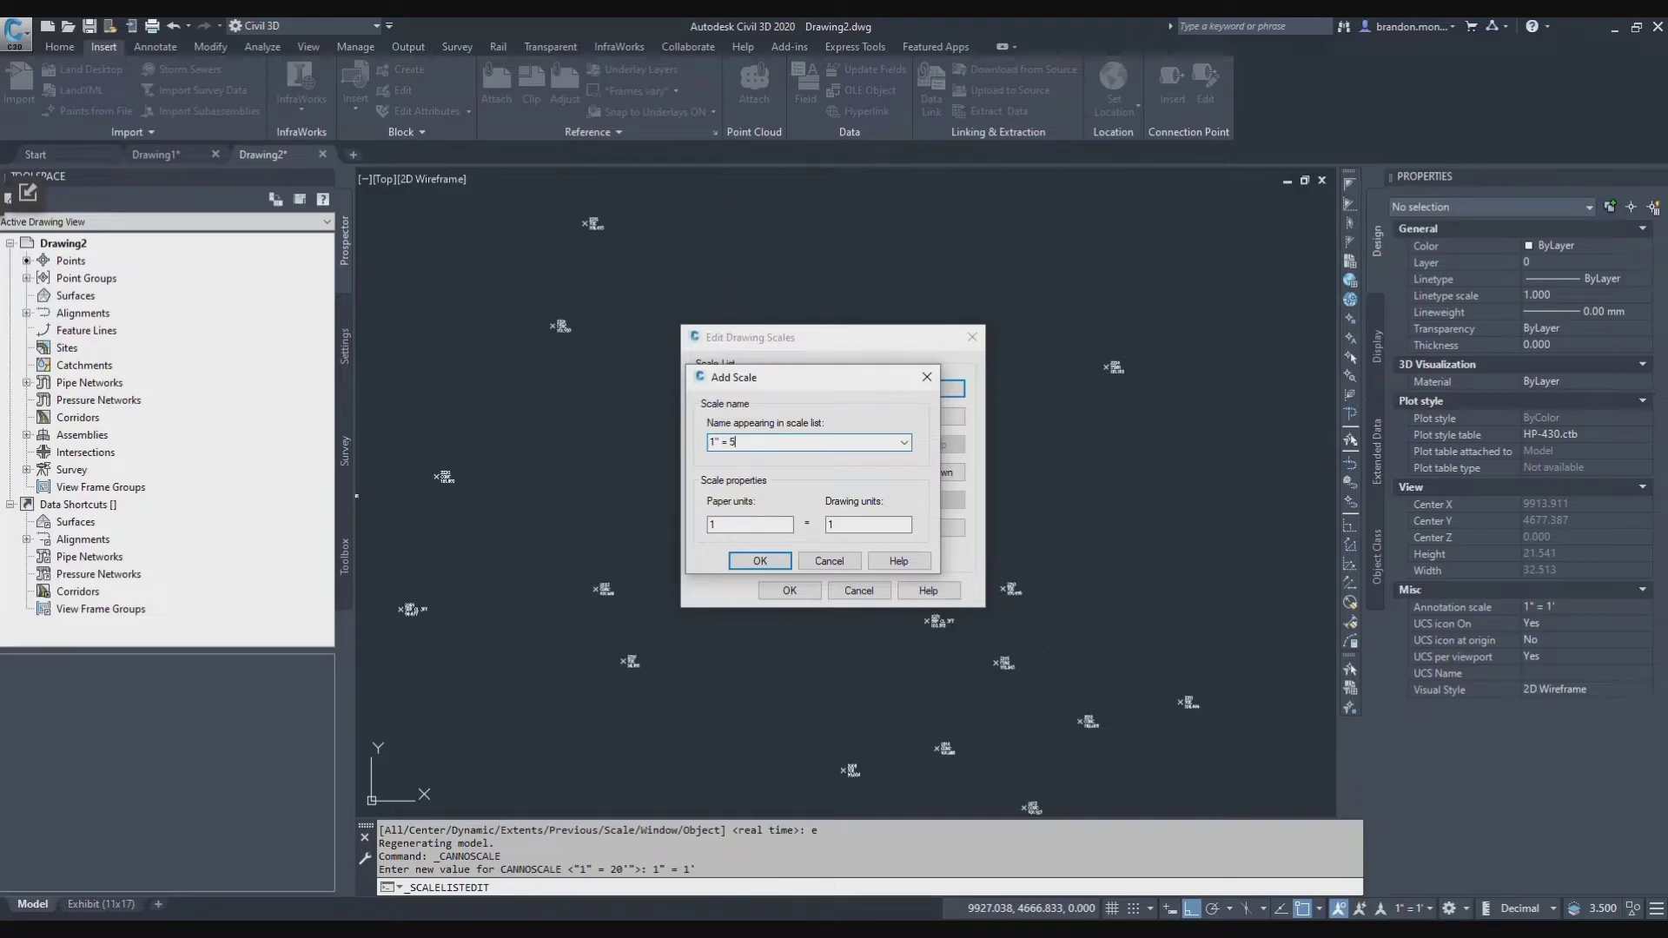
{"action": "type", "text": "1\" = 5'"}
{"action": "key", "text": "Tab"}
{"action": "key", "text": "Tab"}
{"action": "left_click", "coordinate": [759, 561]}
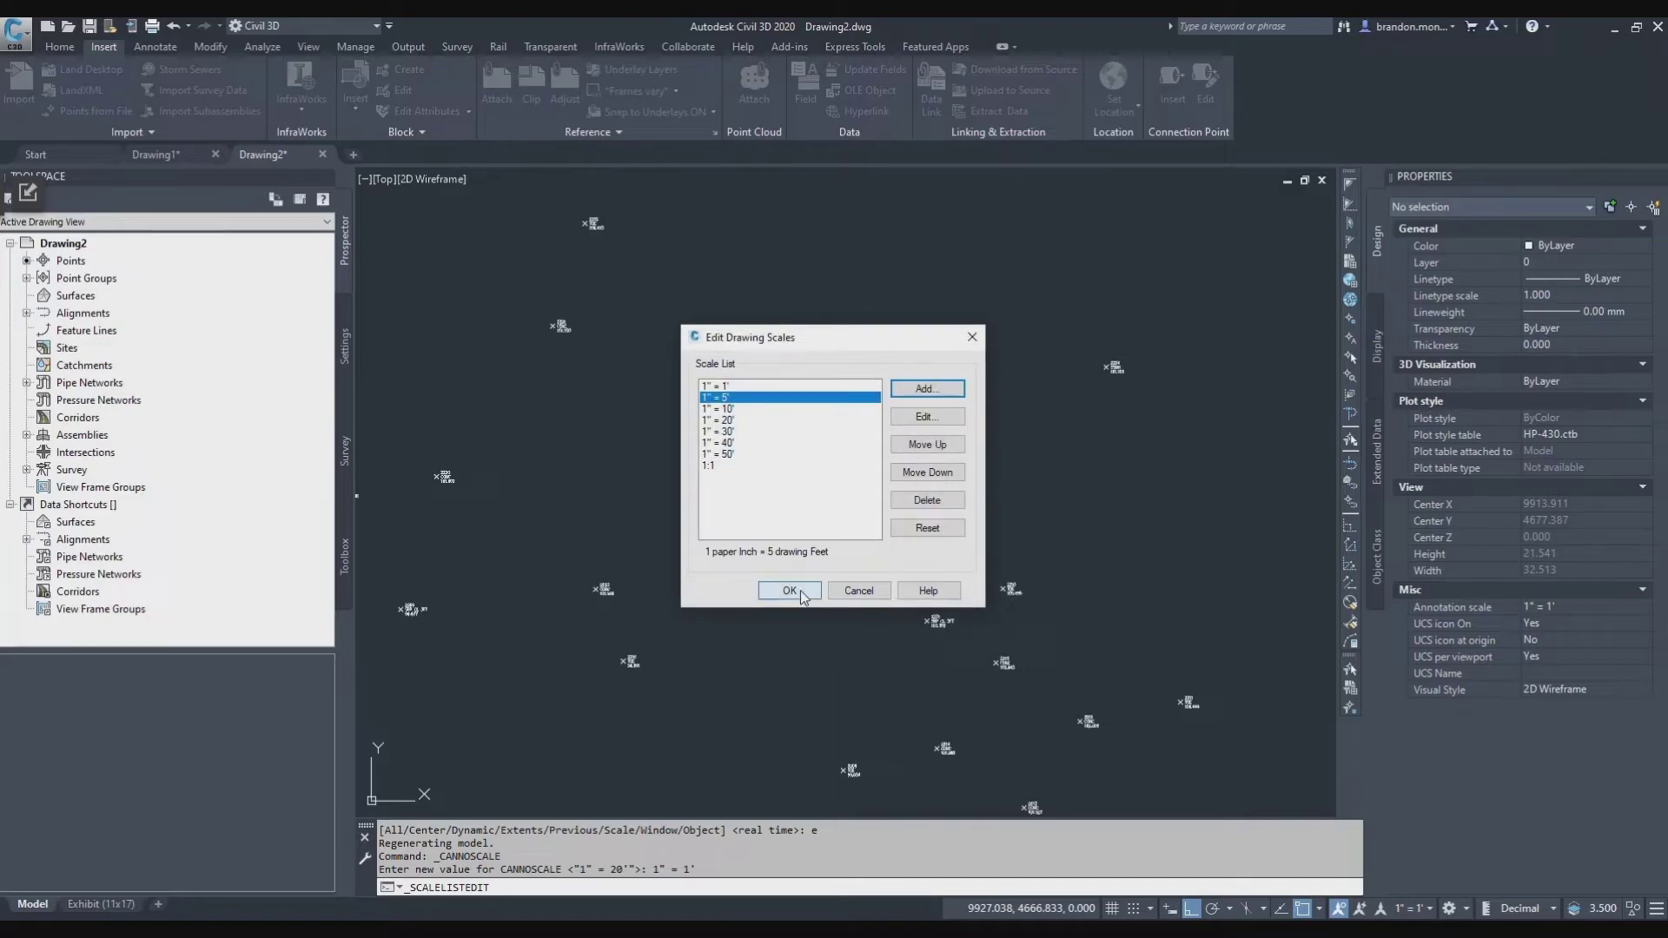
{"action": "left_click", "coordinate": [789, 590]}
Set the annotation scale to 1" = 5' and check the spacing of the point labels
{"action": "left_click", "coordinate": [1430, 910]}
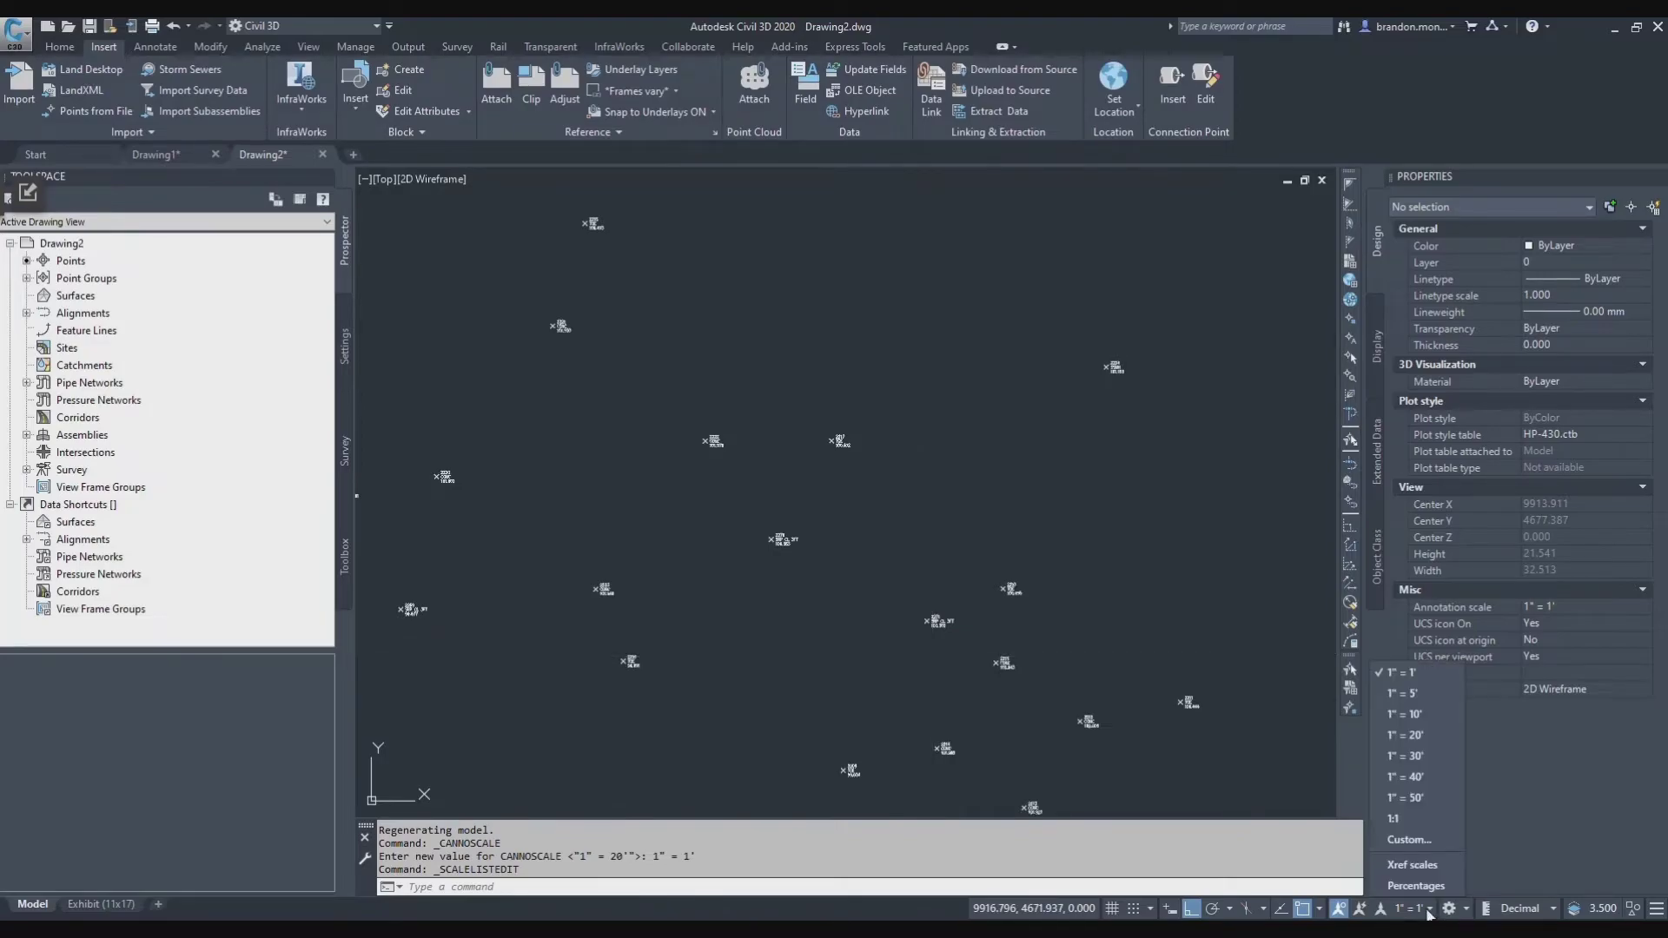
{"action": "left_click", "coordinate": [1420, 693]}
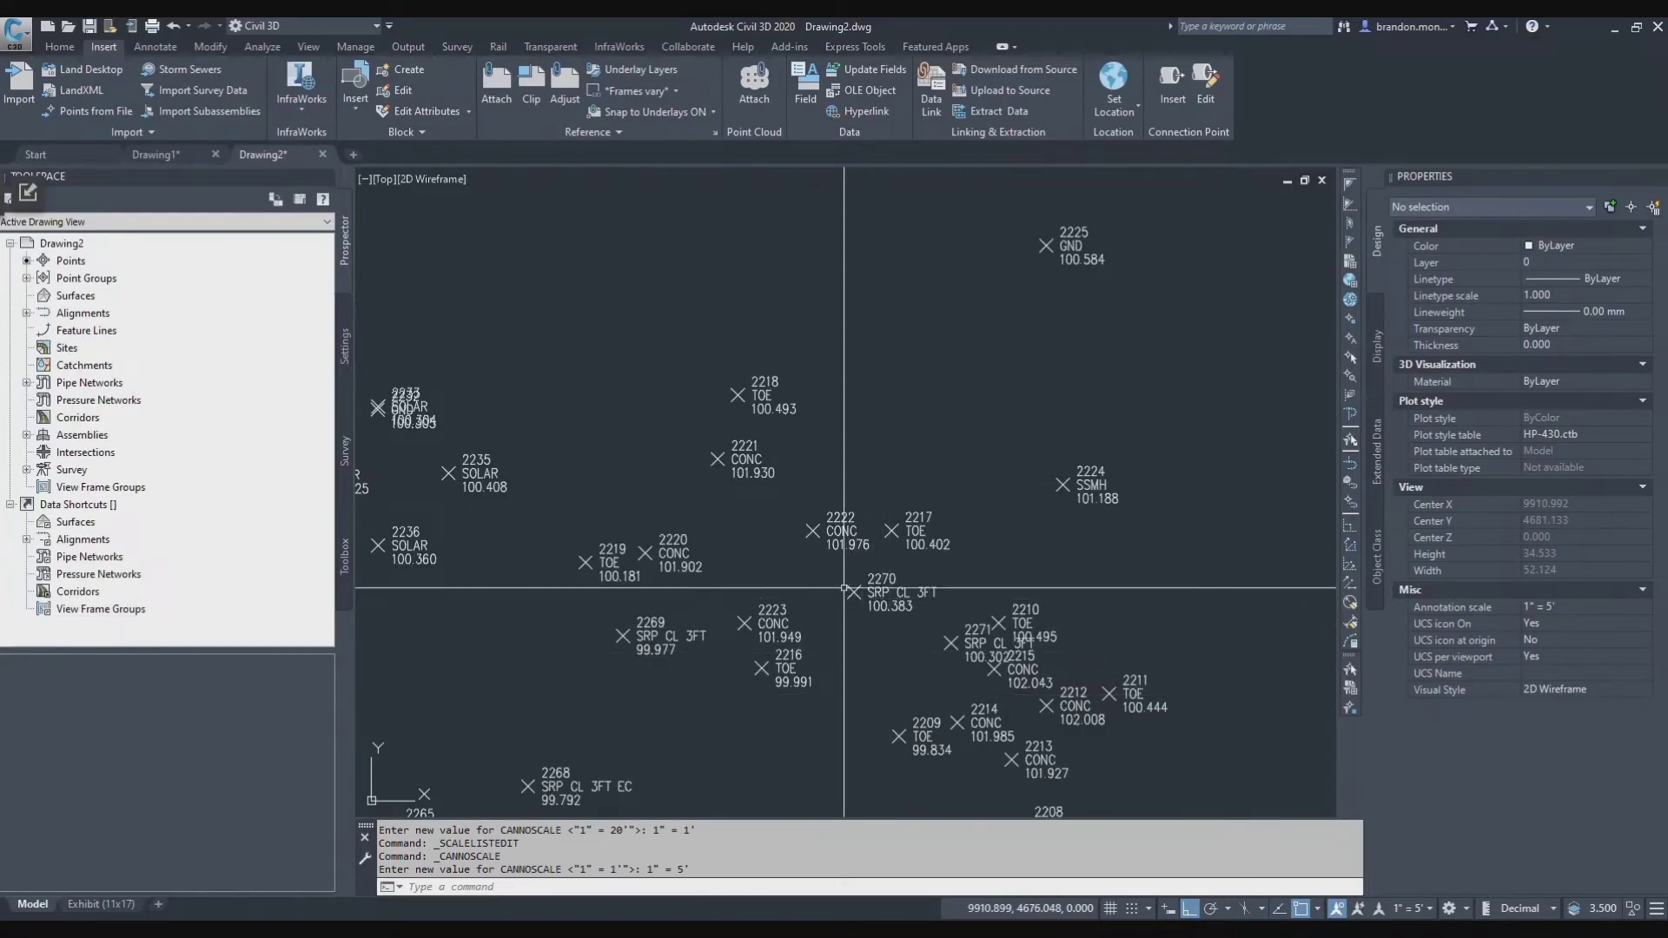
{"action": "scroll", "coordinate": [877, 652], "scroll_direction": "down", "scroll_amount": 3}
{"action": "scroll", "coordinate": [904, 728], "scroll_direction": "up", "scroll_amount": 3}
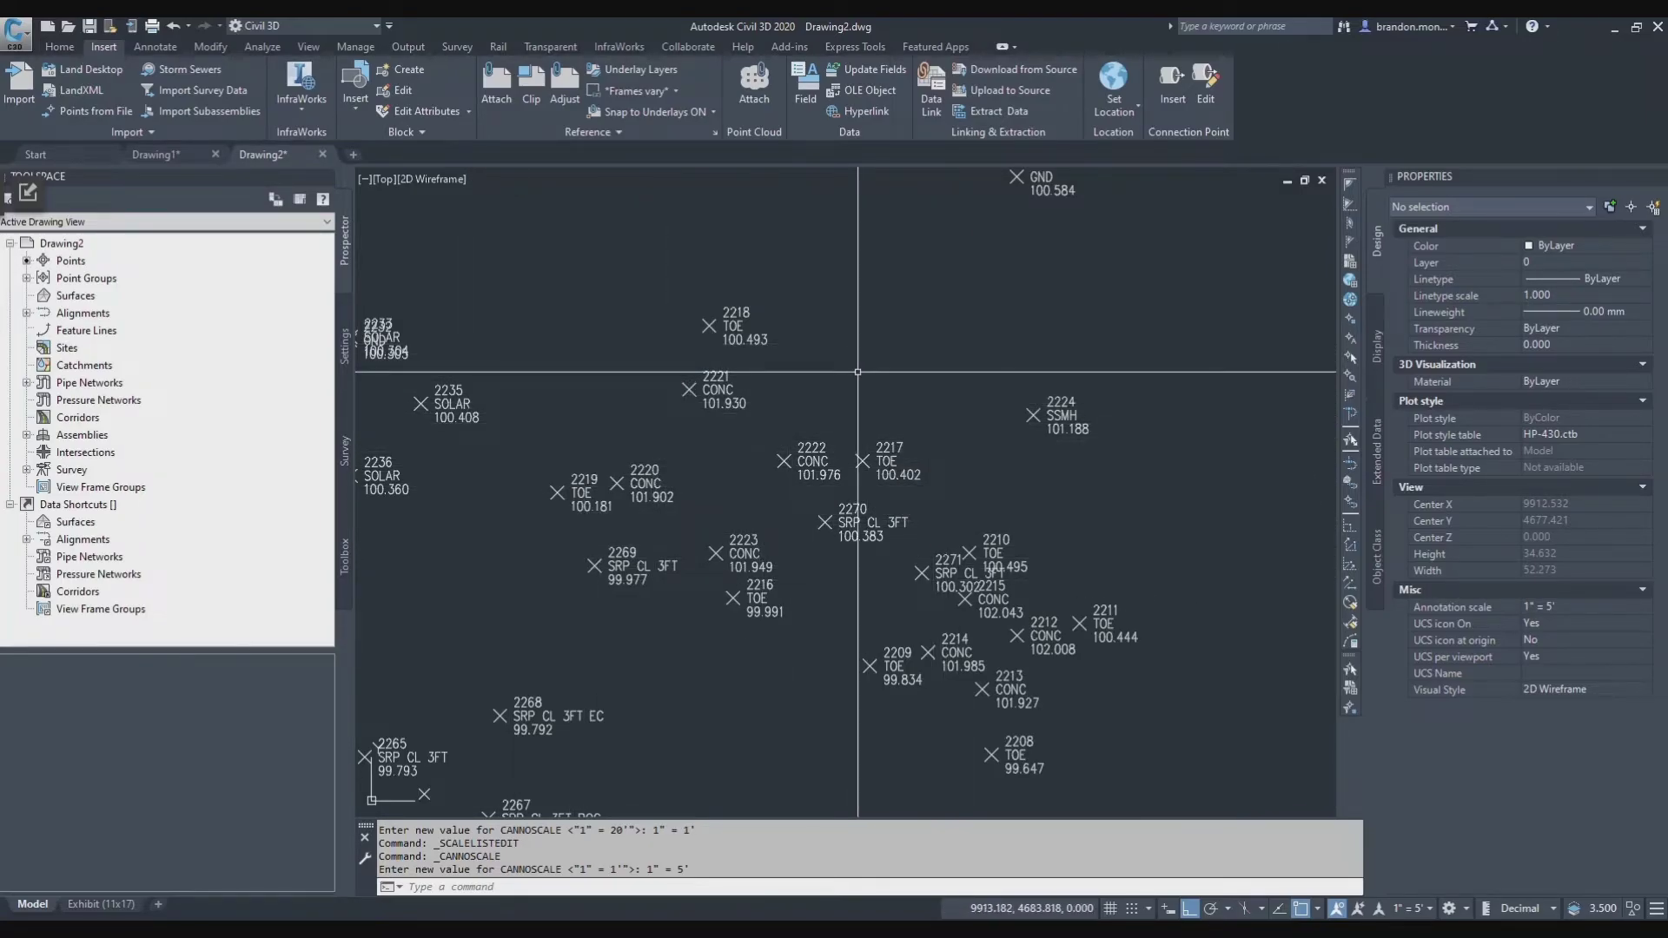
{"action": "scroll", "coordinate": [858, 371], "scroll_direction": "down", "scroll_amount": 5}
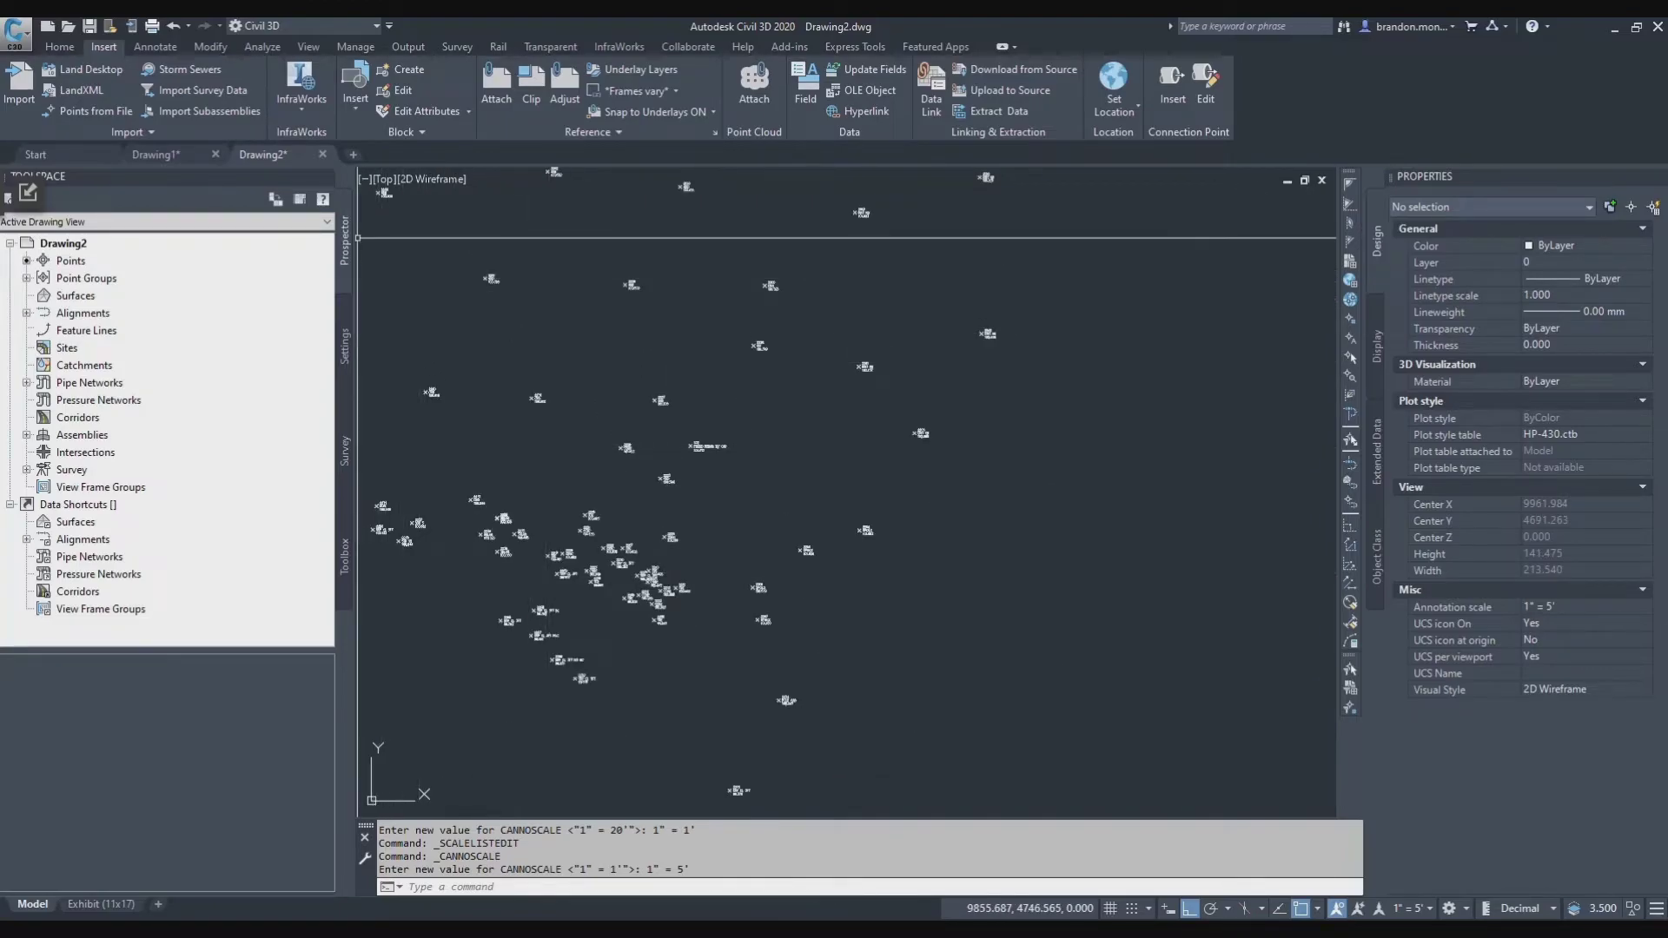
Expand Drawing2's point groups and update the out-of-date groups
{"action": "left_click", "coordinate": [25, 278]}
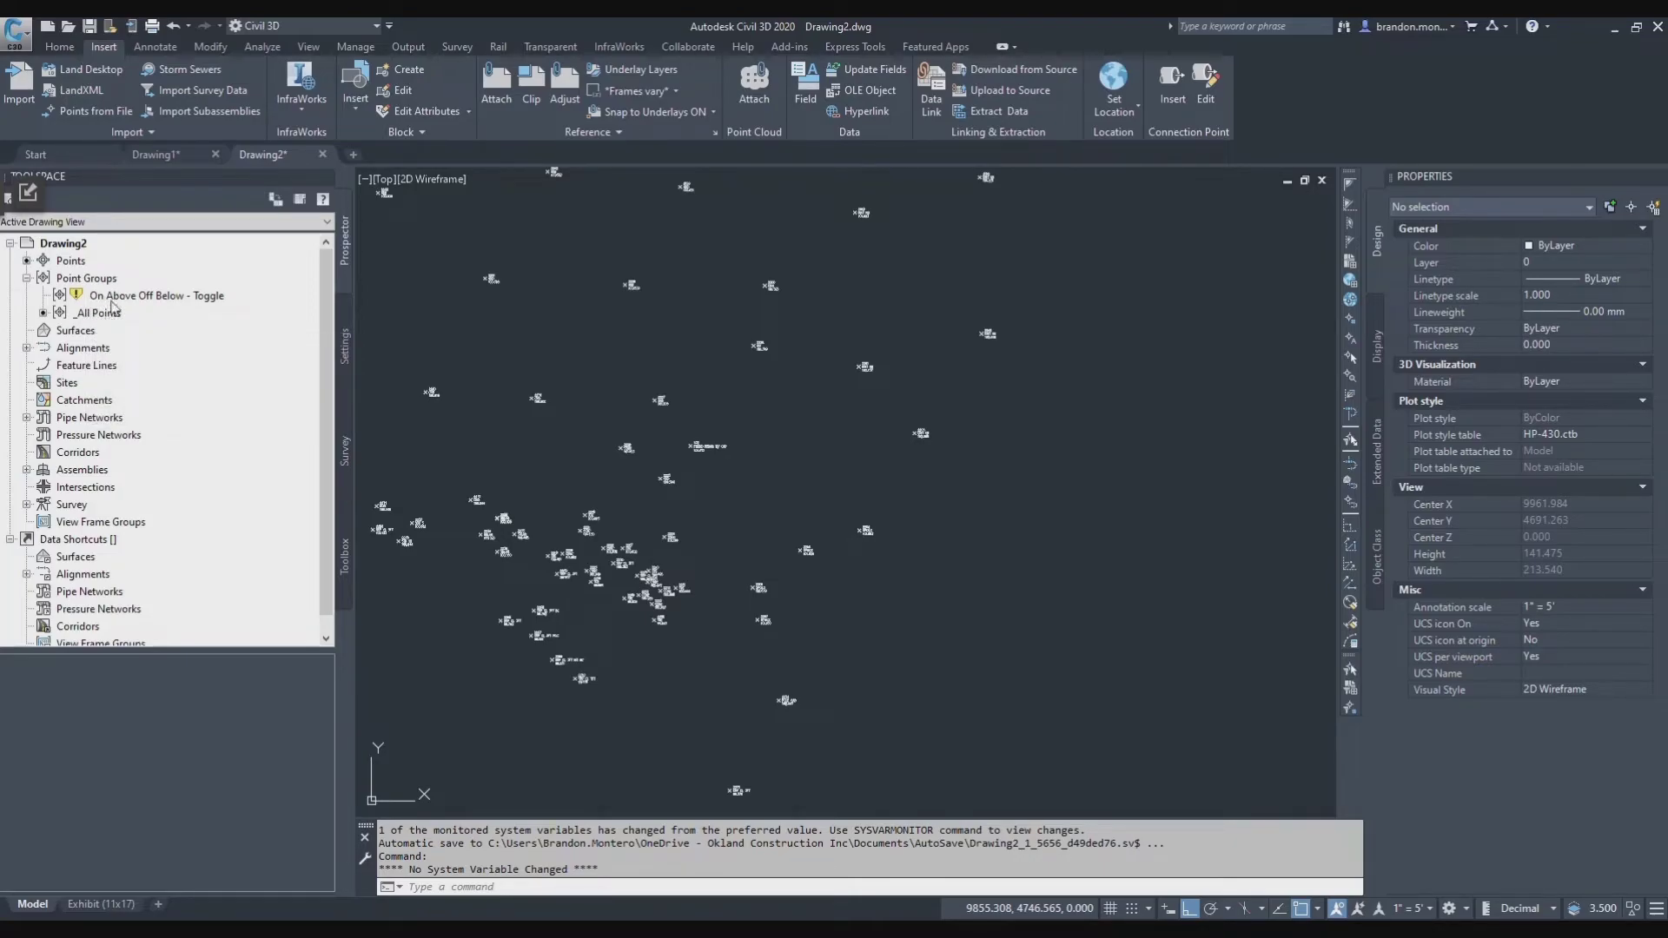
{"action": "mouse_move", "coordinate": [110, 300]}
{"action": "right_click", "coordinate": [93, 280]}
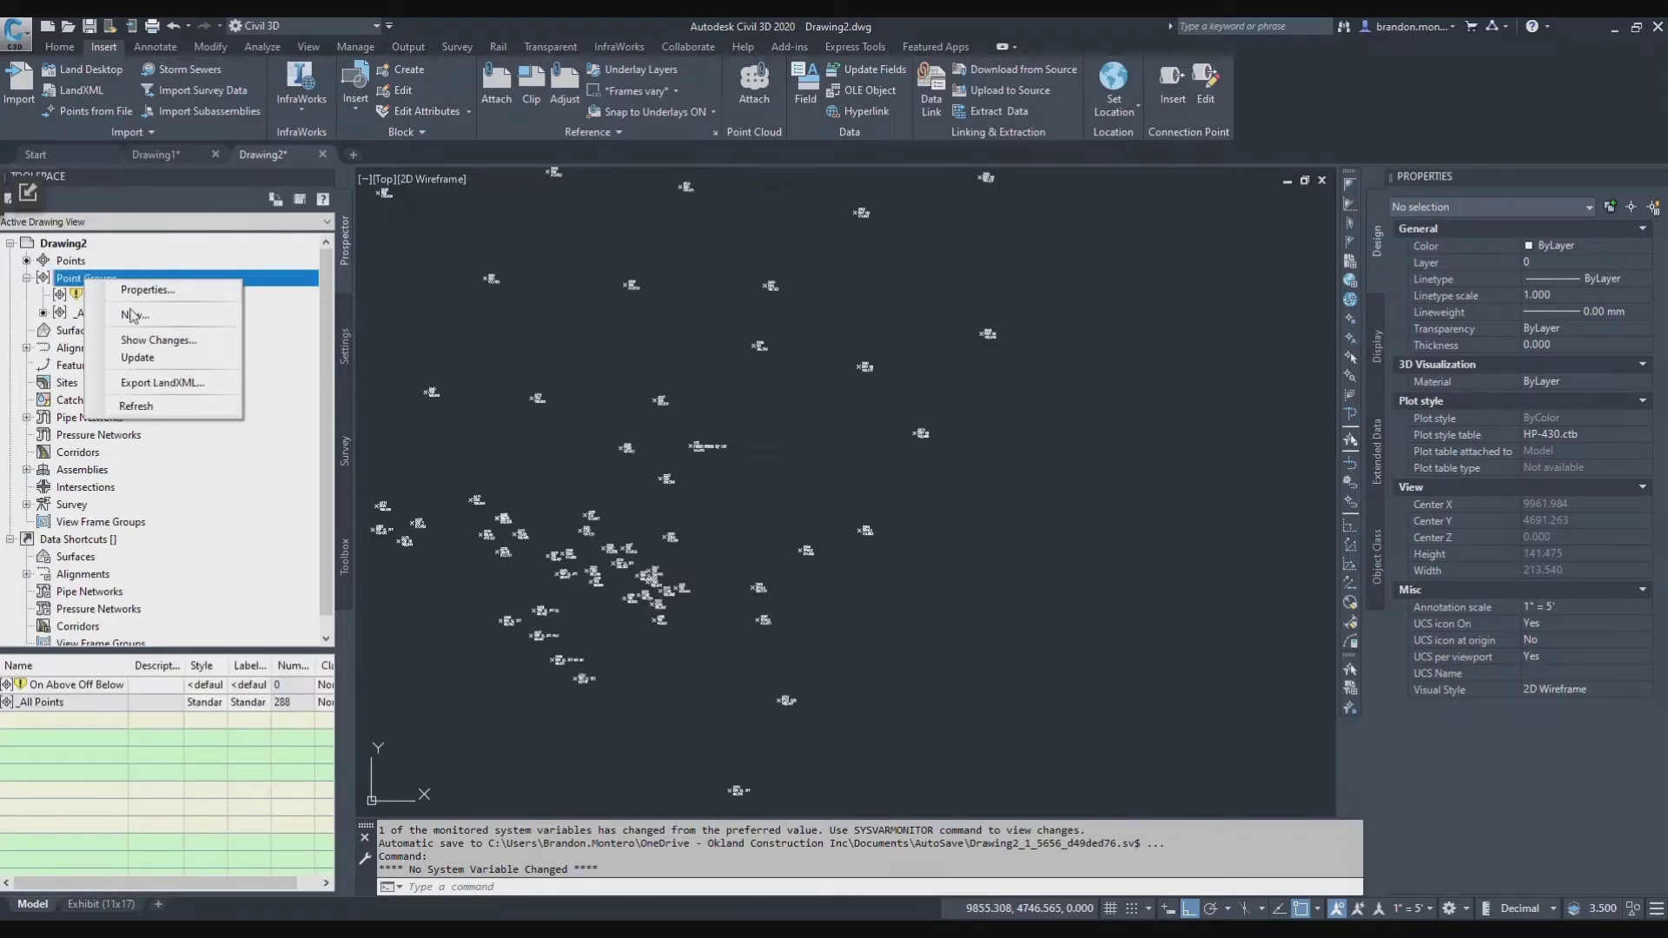
{"action": "left_click", "coordinate": [136, 359]}
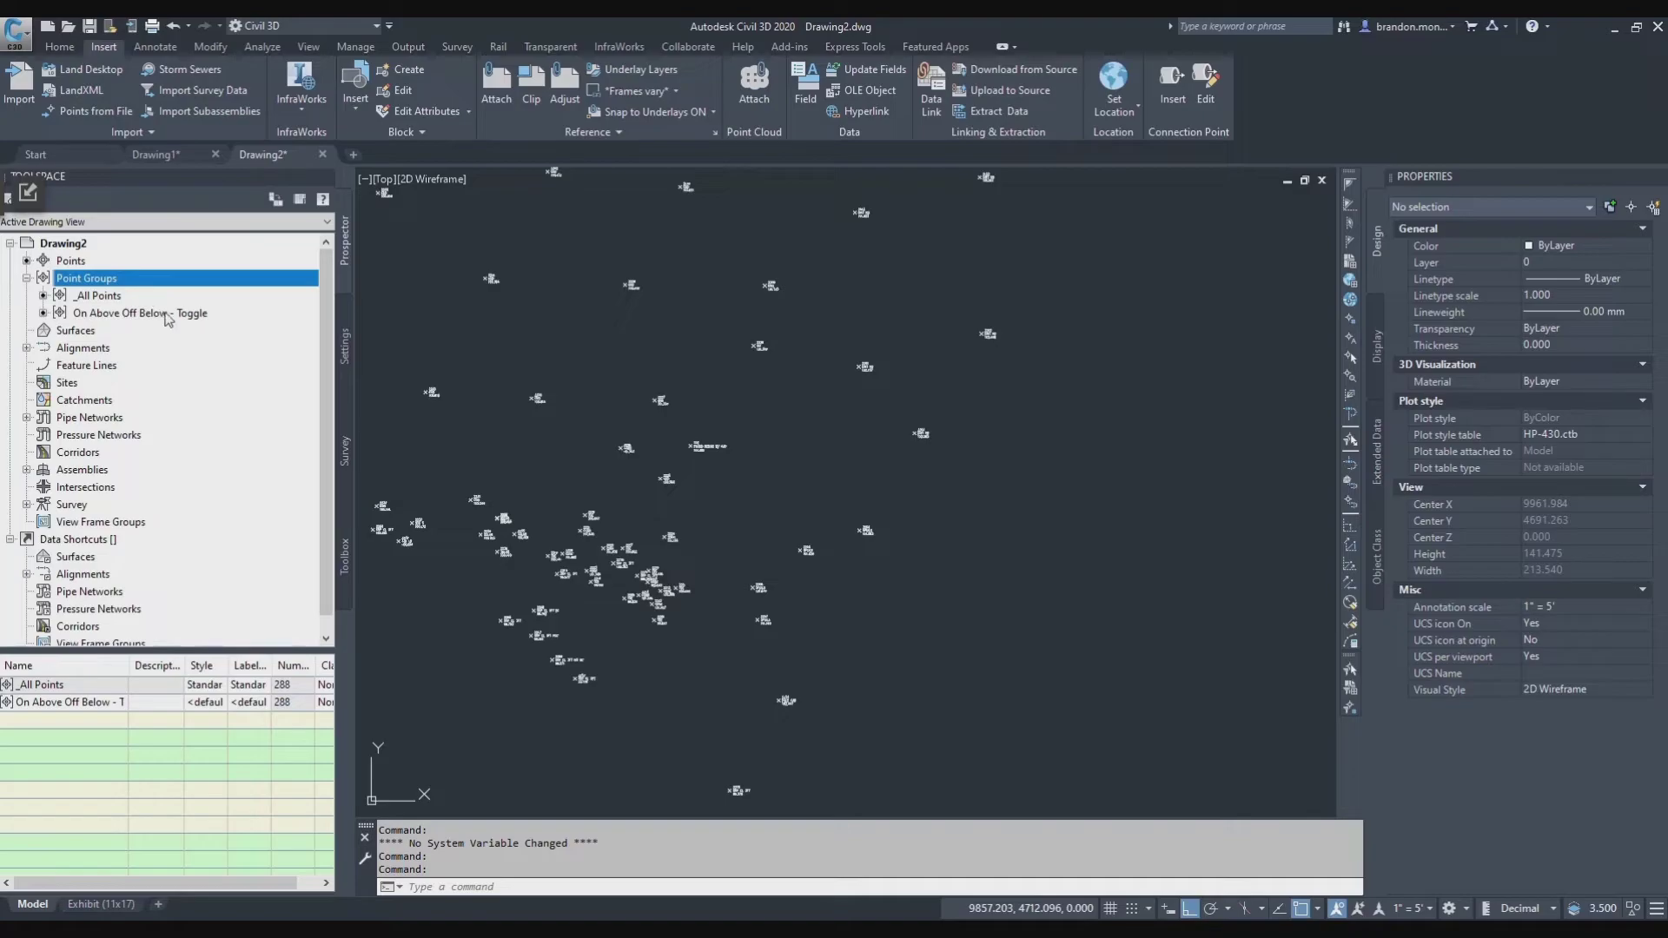
Start a new point group in Drawing2 and name it Control
{"action": "right_click", "coordinate": [111, 278]}
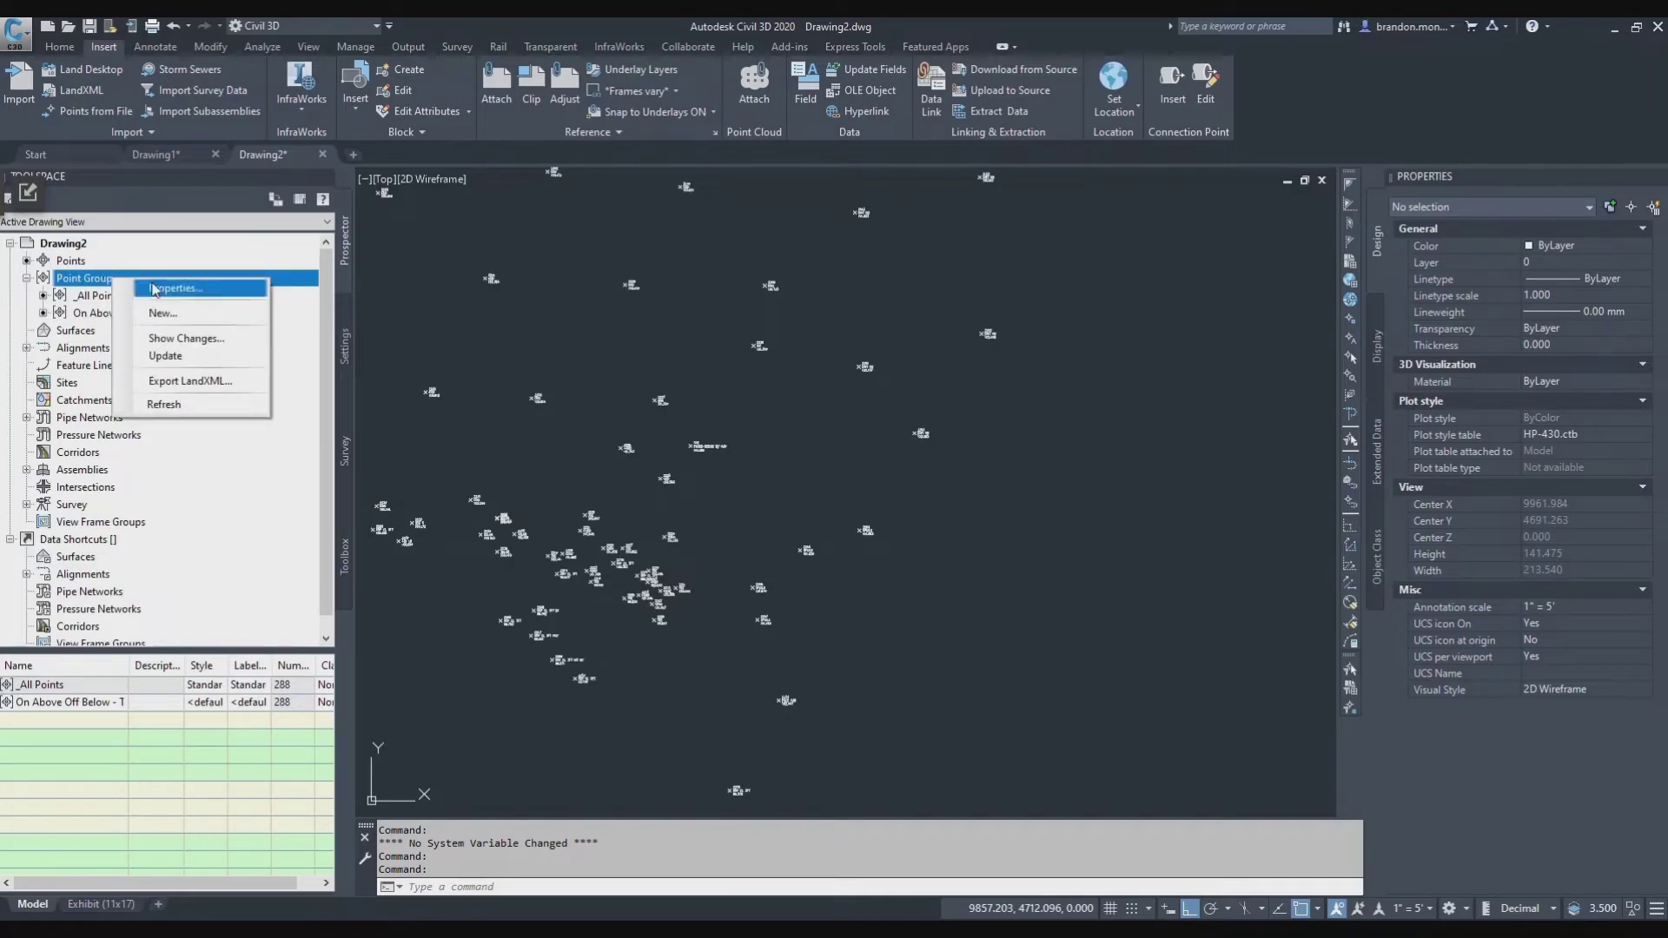
{"action": "left_click", "coordinate": [192, 313]}
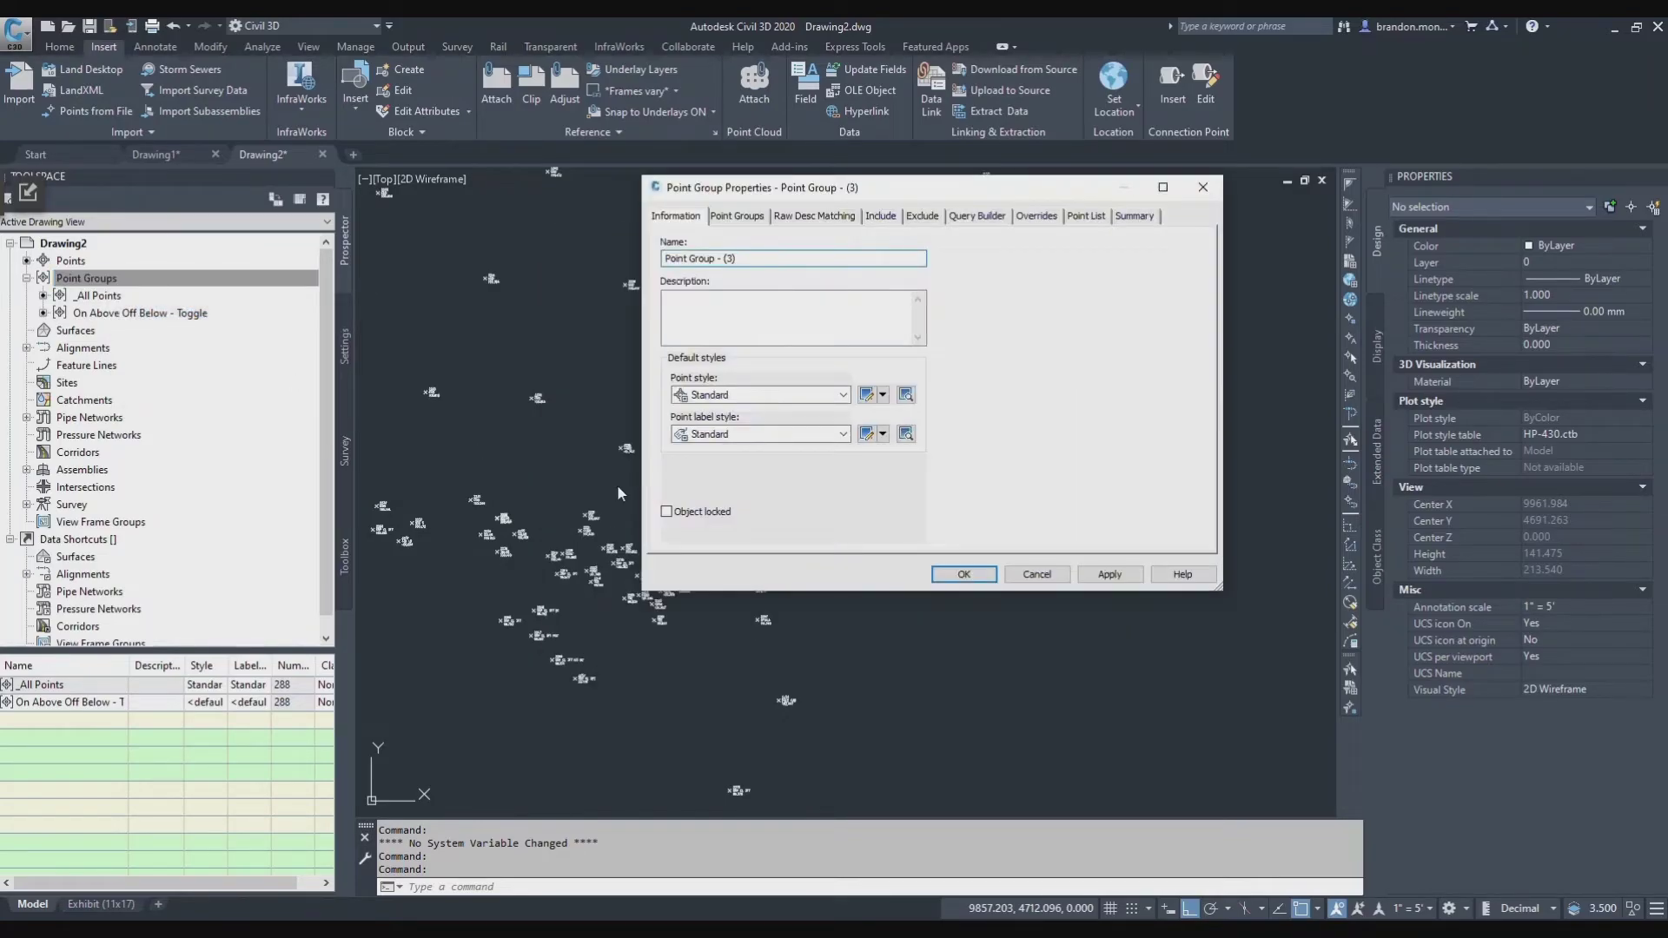
{"action": "left_click_drag", "start_coordinate": [769, 257], "coordinate": [620, 260]}
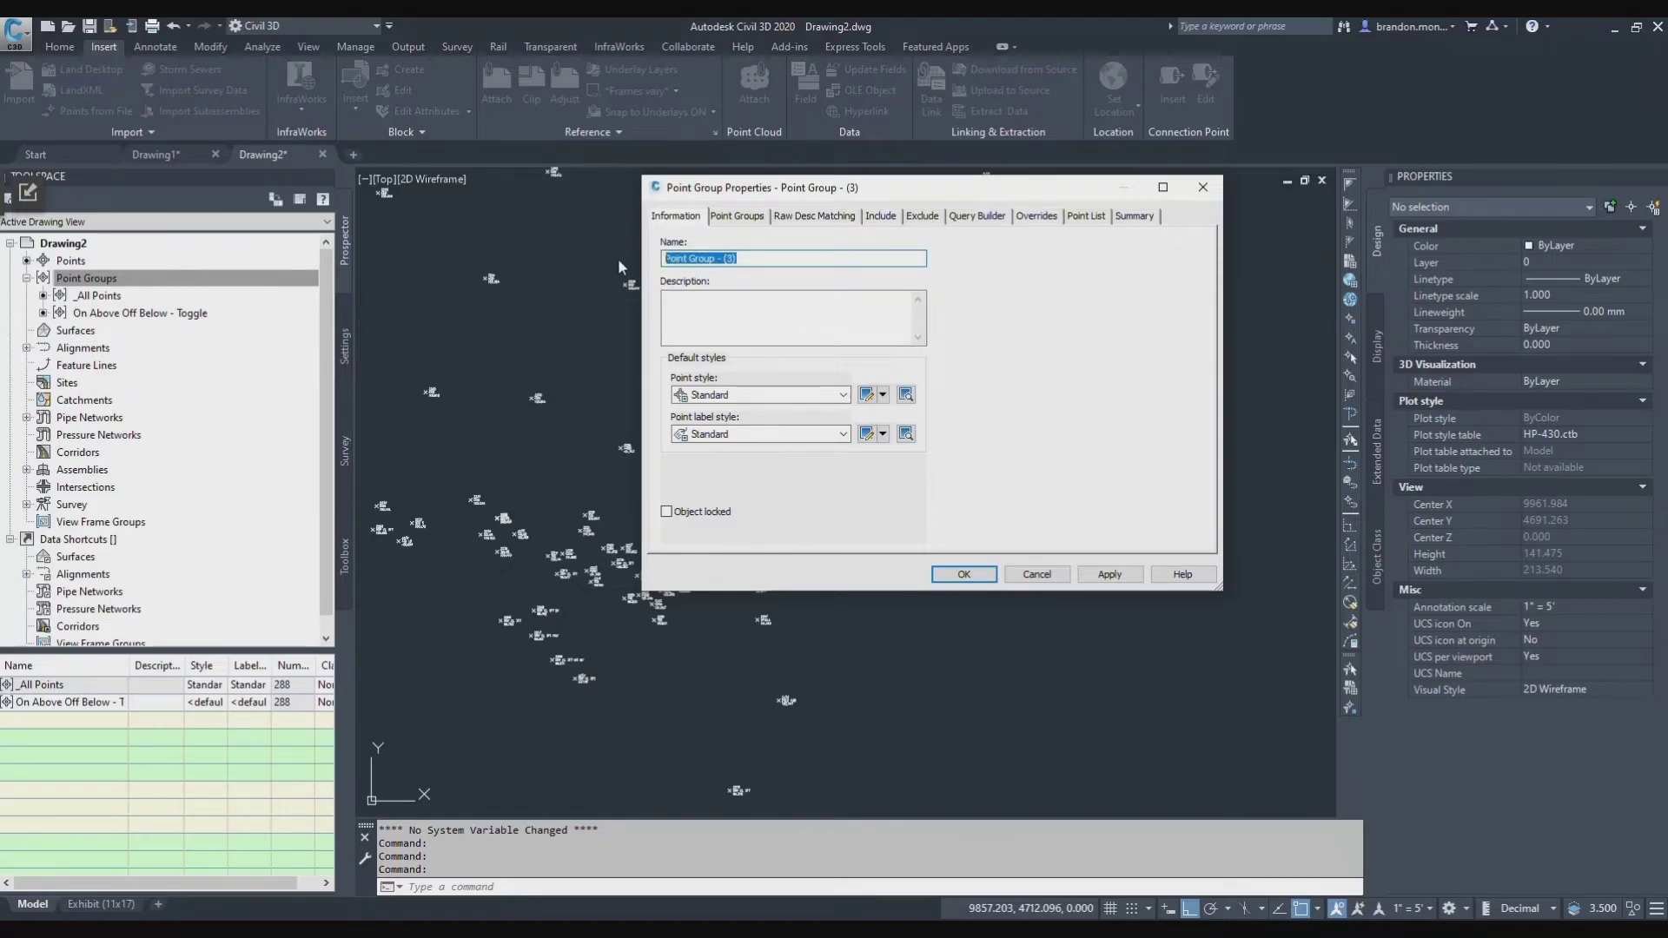
{"action": "type", "text": "Control"}
Include point numbers 1-999 in the Control group, apply the properties, and list the group's points
{"action": "left_click", "coordinate": [881, 218]}
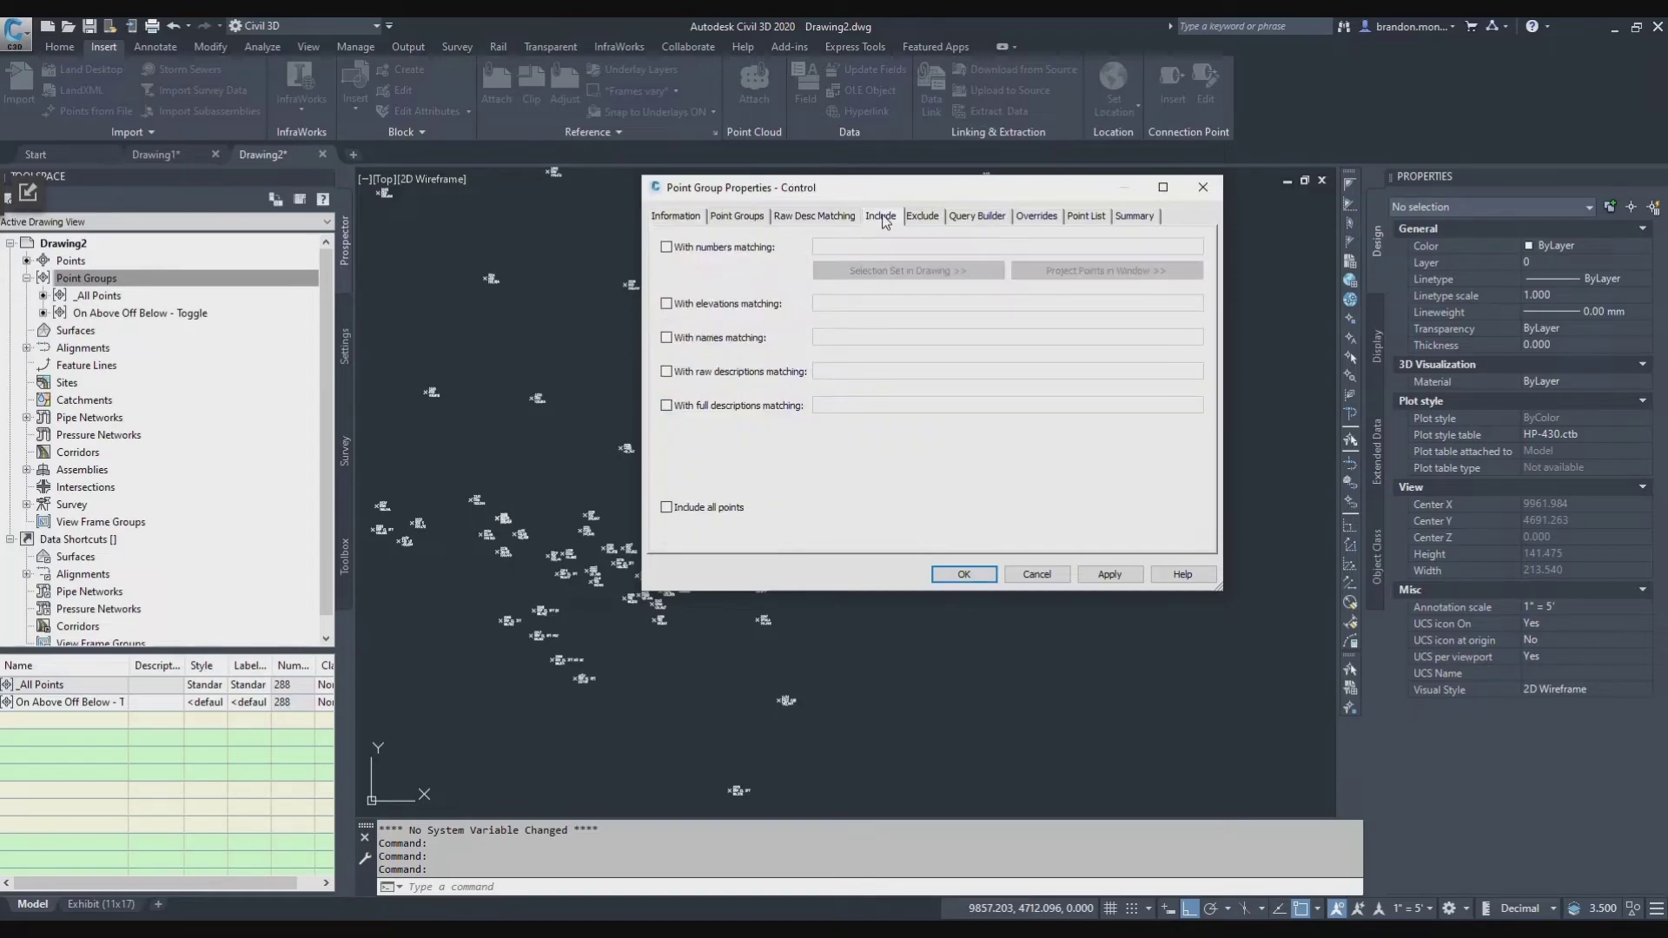
{"action": "left_click", "coordinate": [668, 248]}
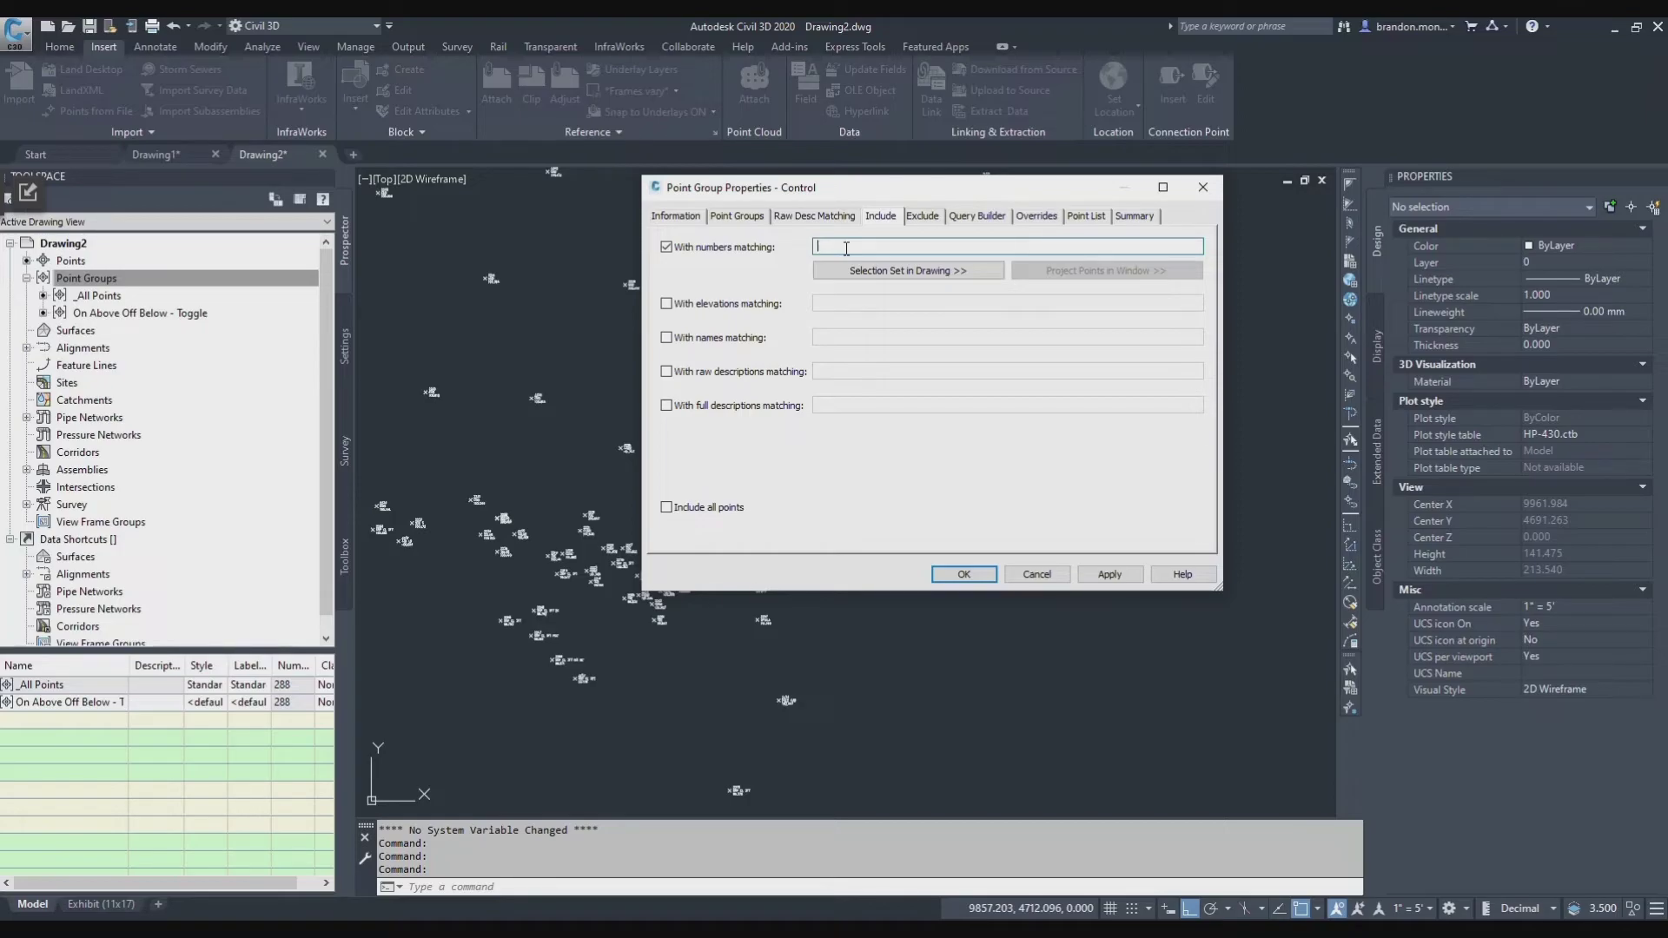
{"action": "type", "text": "-999"}
{"action": "left_click", "coordinate": [928, 219]}
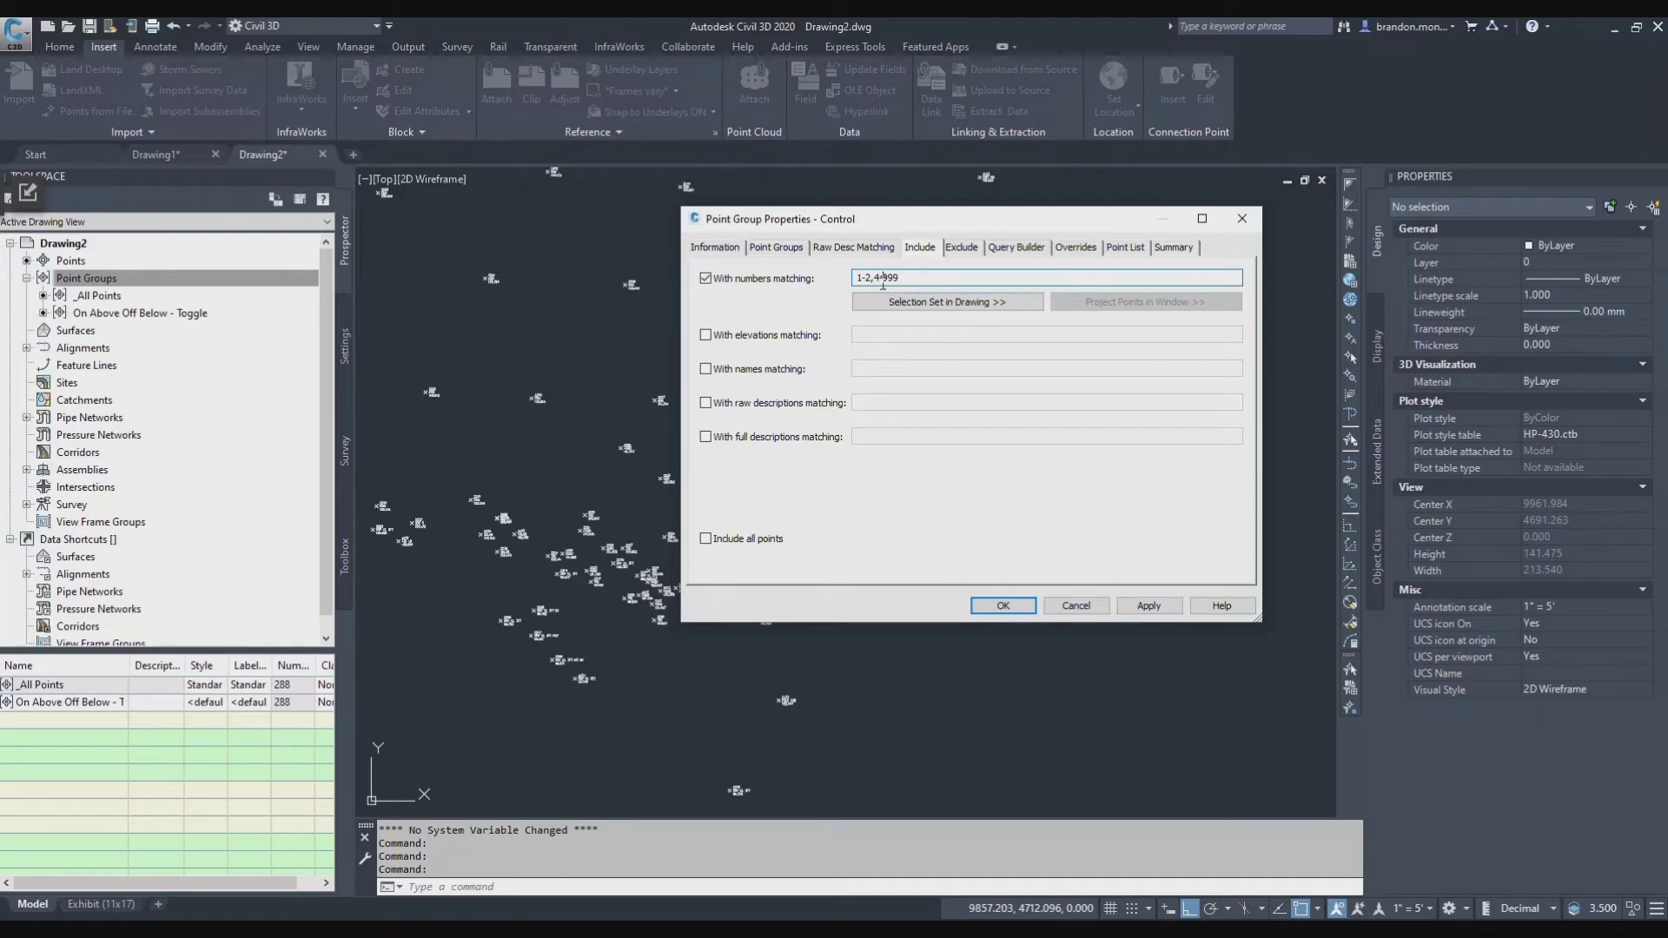
{"action": "left_click", "coordinate": [879, 278]}
{"action": "key", "text": "BackSpace"}
{"action": "key", "text": "BackSpace"}
{"action": "left_click", "coordinate": [1149, 606]}
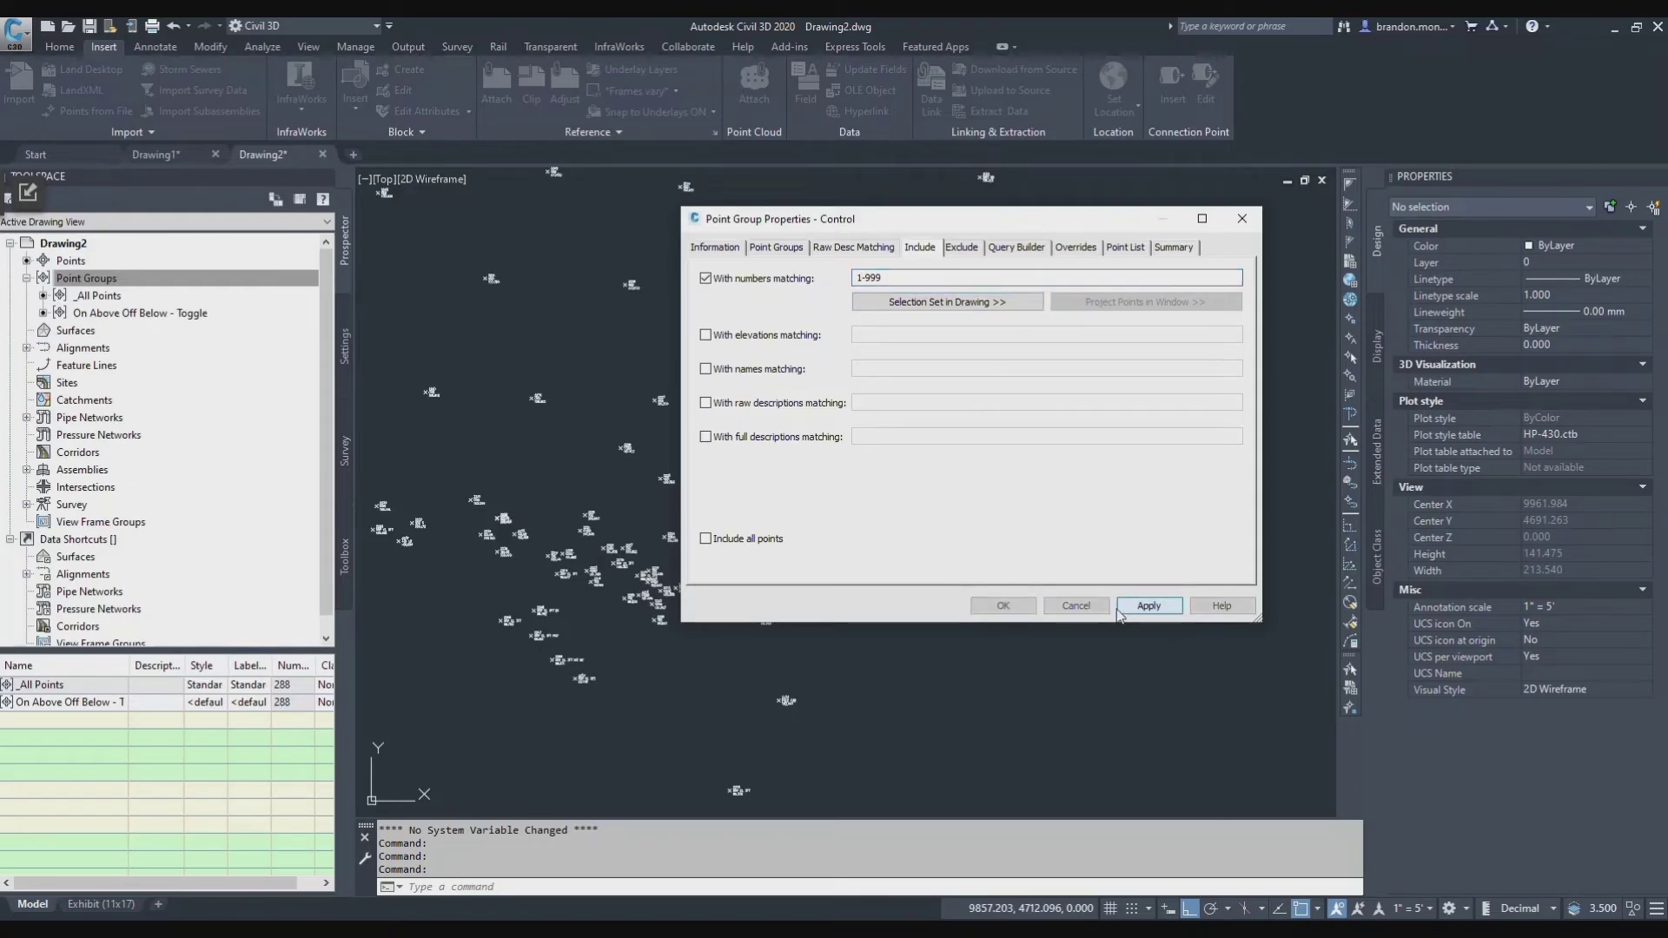
{"action": "left_click", "coordinate": [999, 605]}
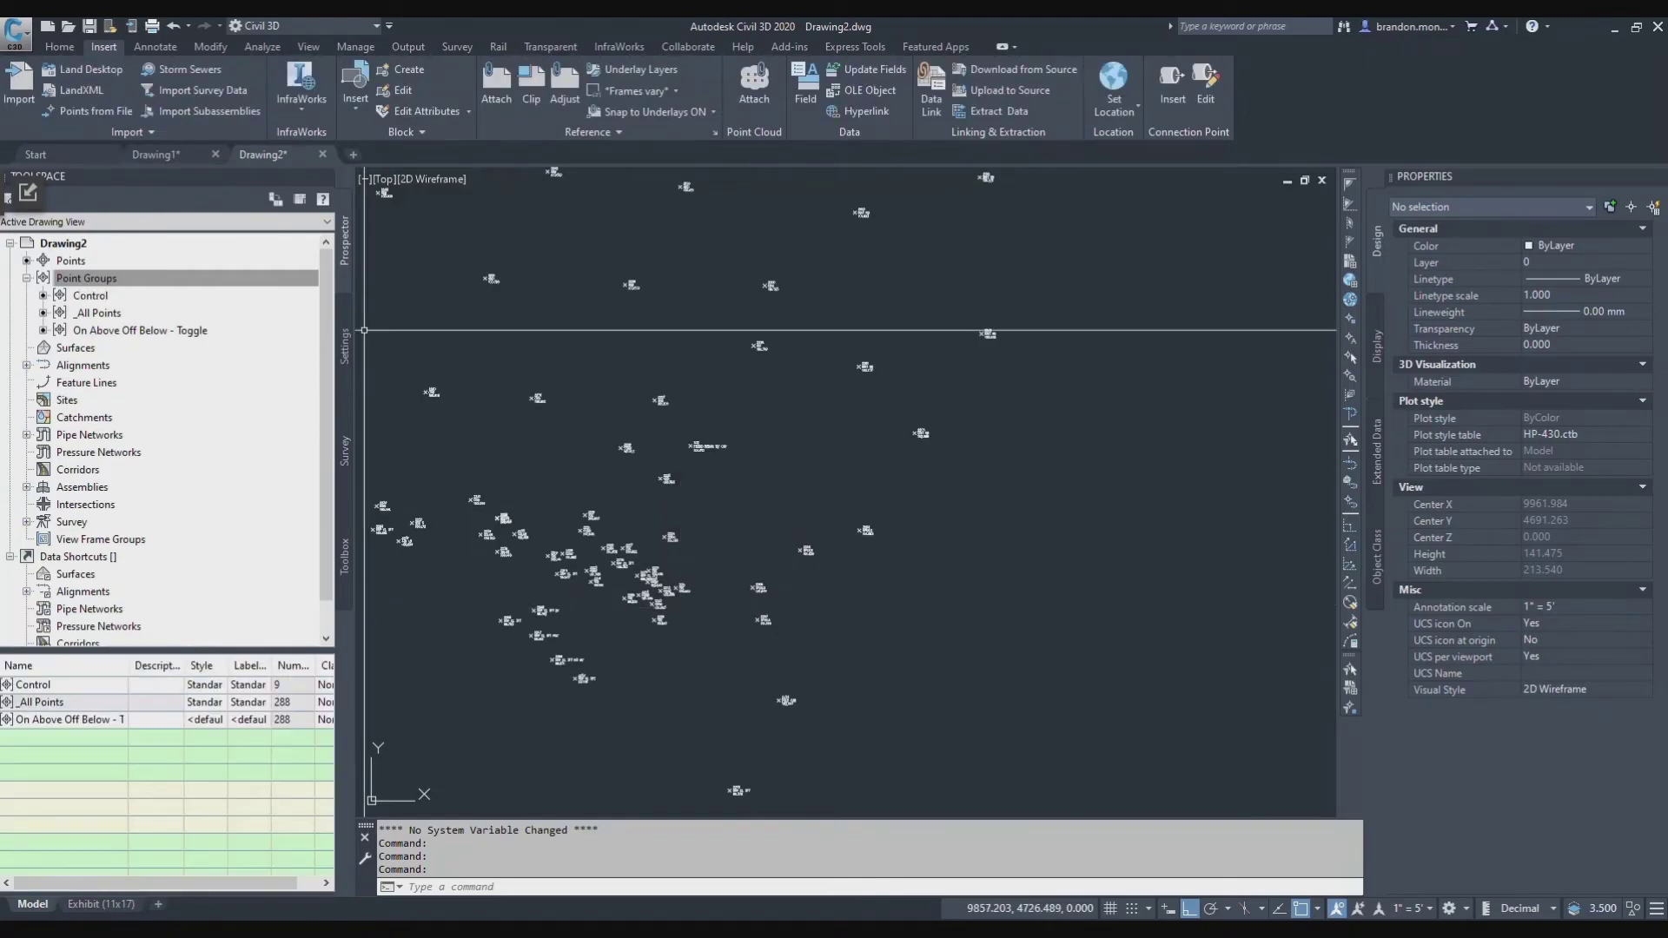
{"action": "left_click", "coordinate": [92, 297]}
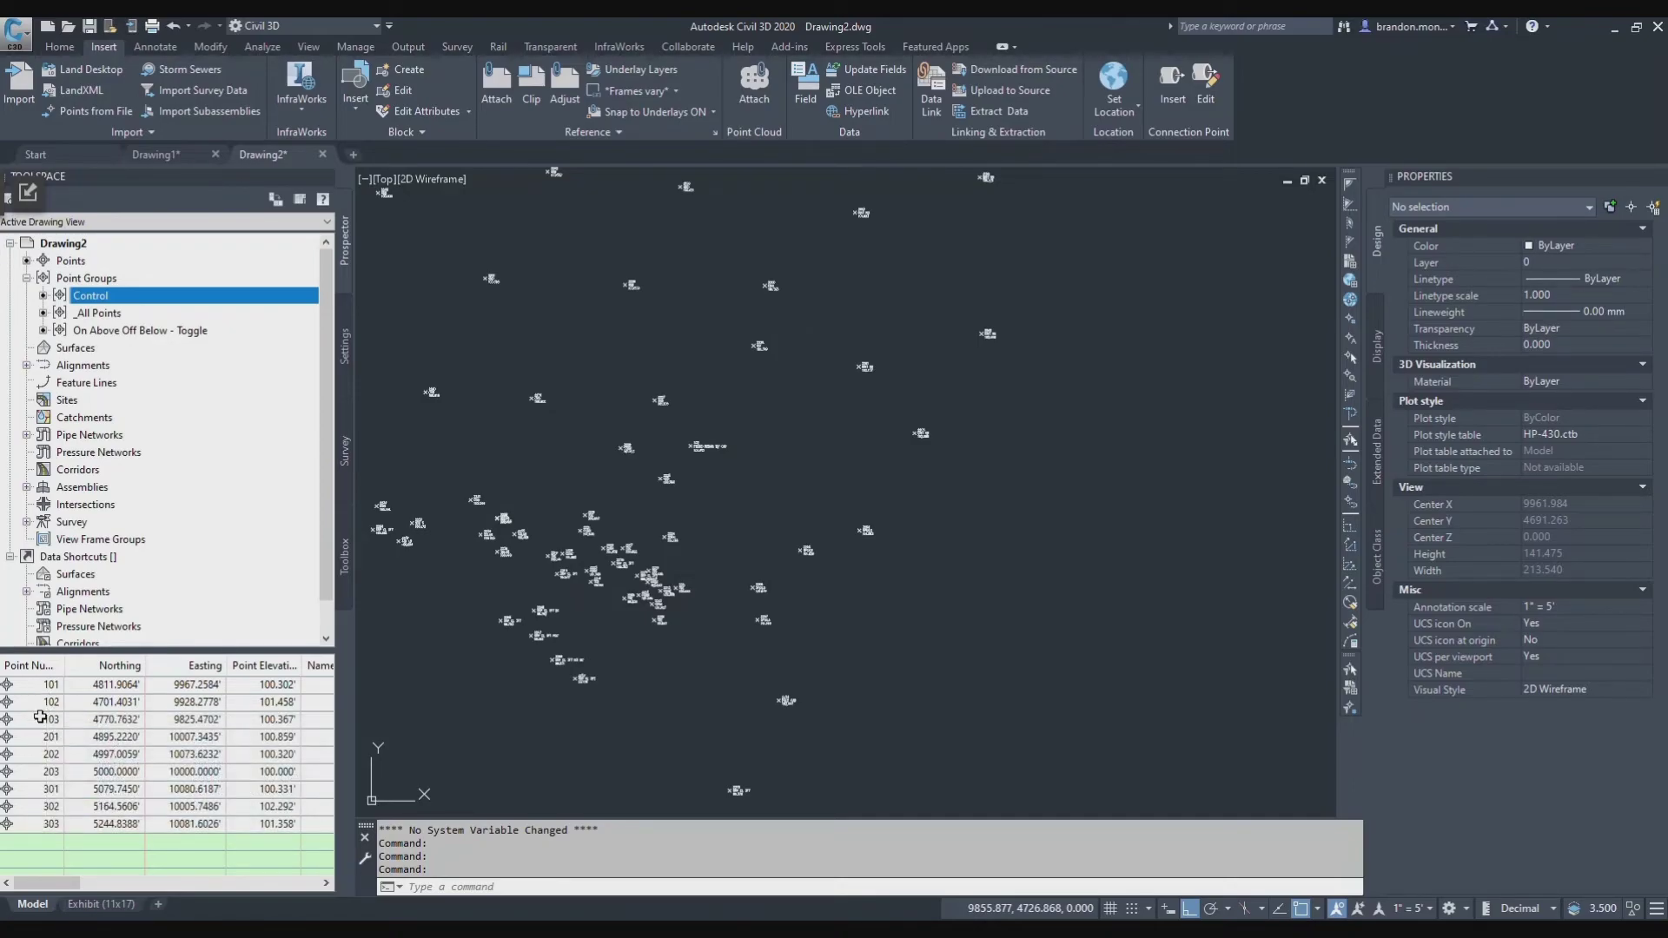
Create a point group in Drawing2 named Topographic Data that includes point numbers 1000-9999
{"action": "right_click", "coordinate": [108, 279]}
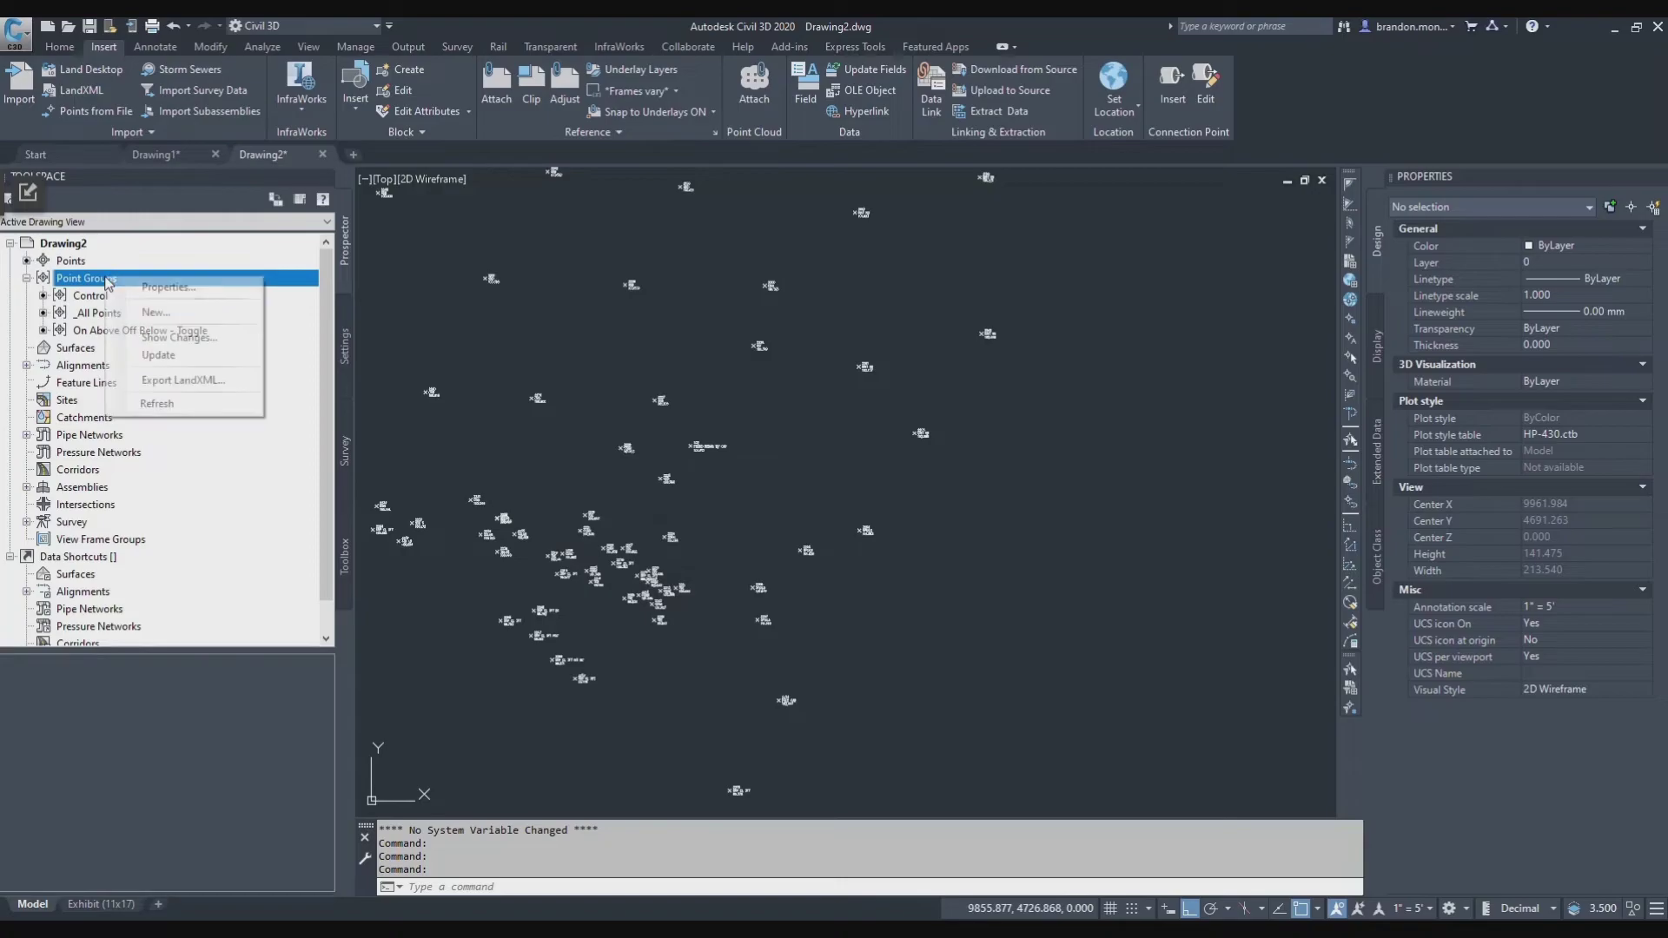
{"action": "left_click", "coordinate": [156, 312]}
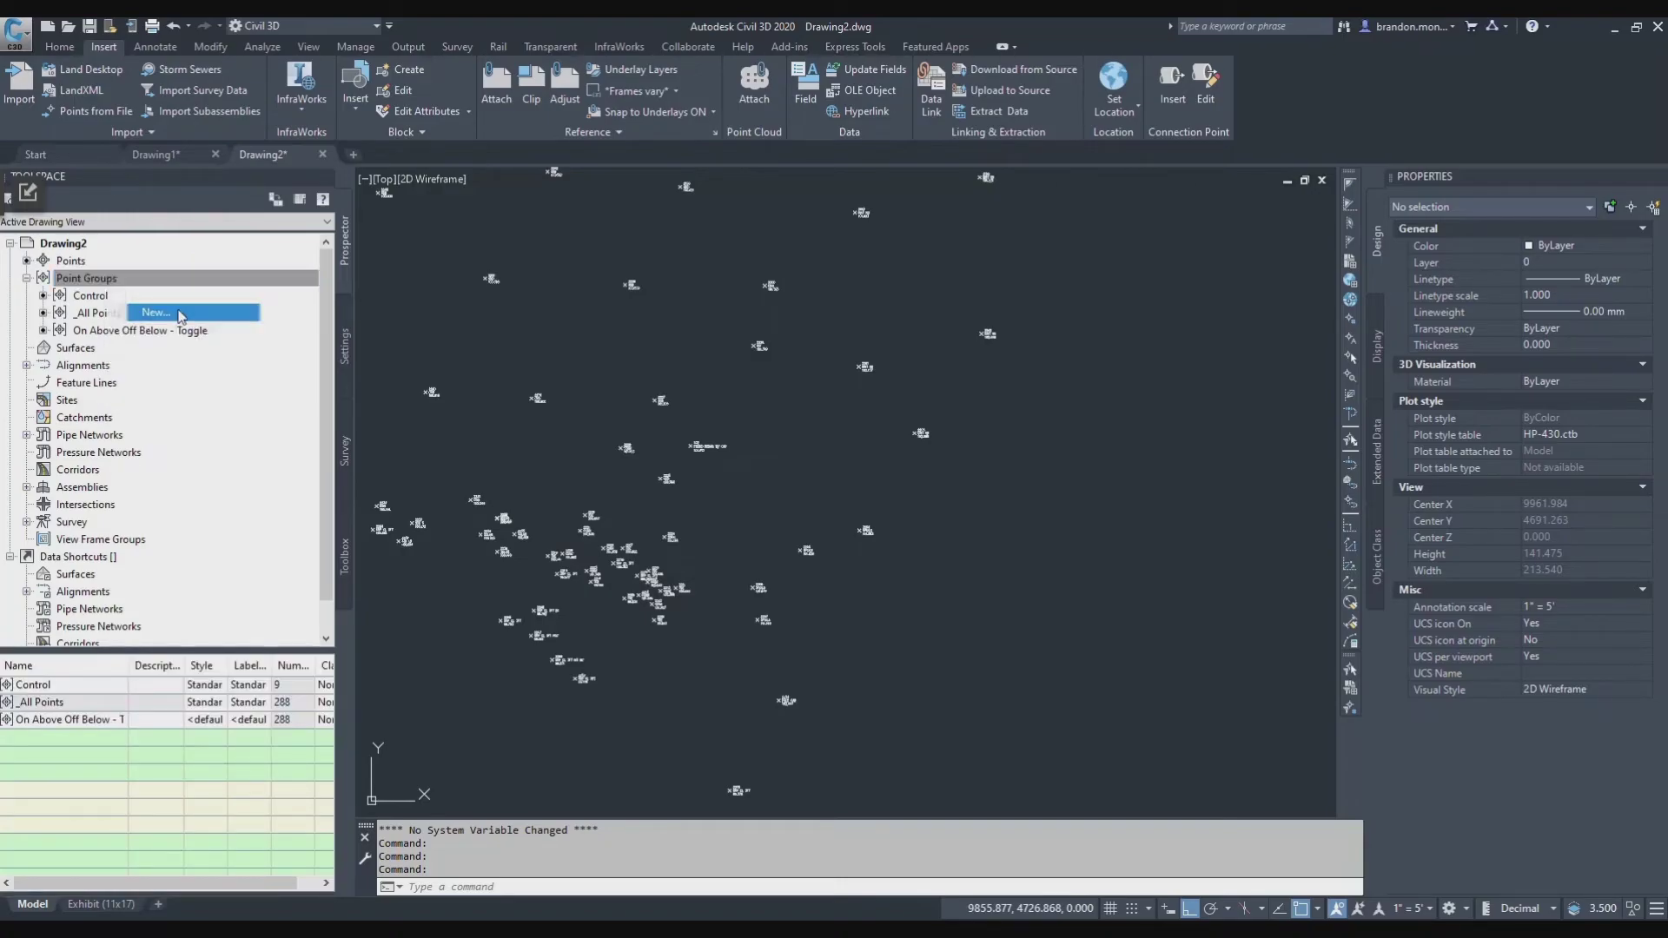
{"action": "left_click_drag", "start_coordinate": [794, 289], "coordinate": [684, 288]}
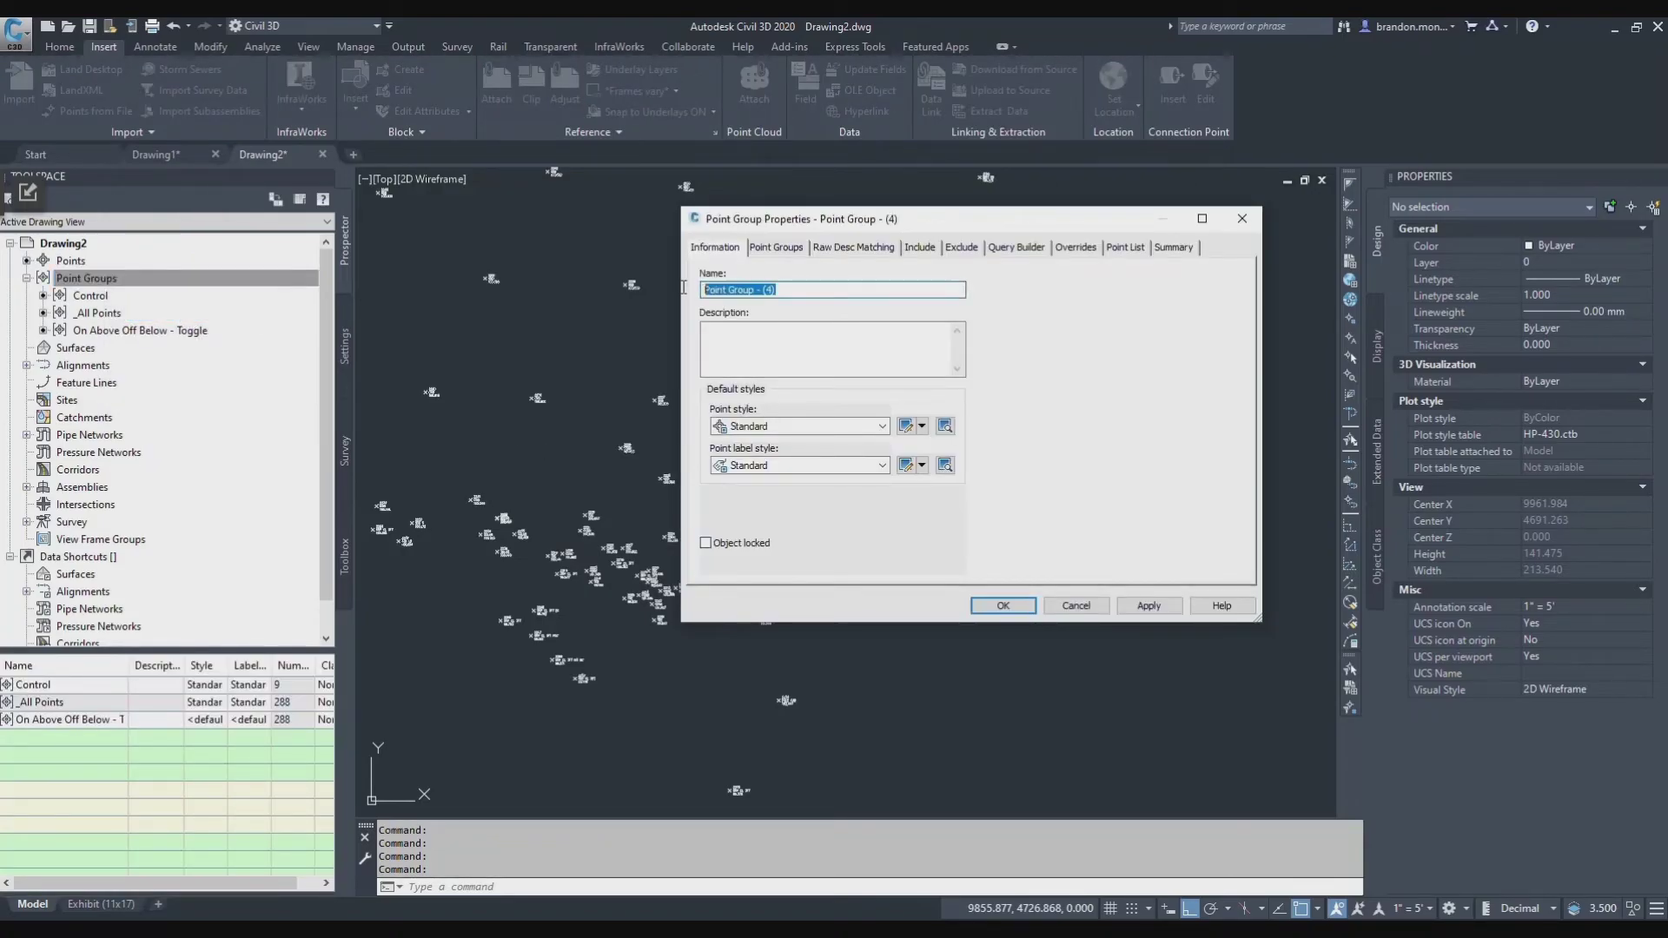
{"action": "type", "text": "Topographic Data"}
{"action": "left_click", "coordinate": [920, 248]}
{"action": "left_click", "coordinate": [707, 279]}
{"action": "left_click", "coordinate": [886, 276]}
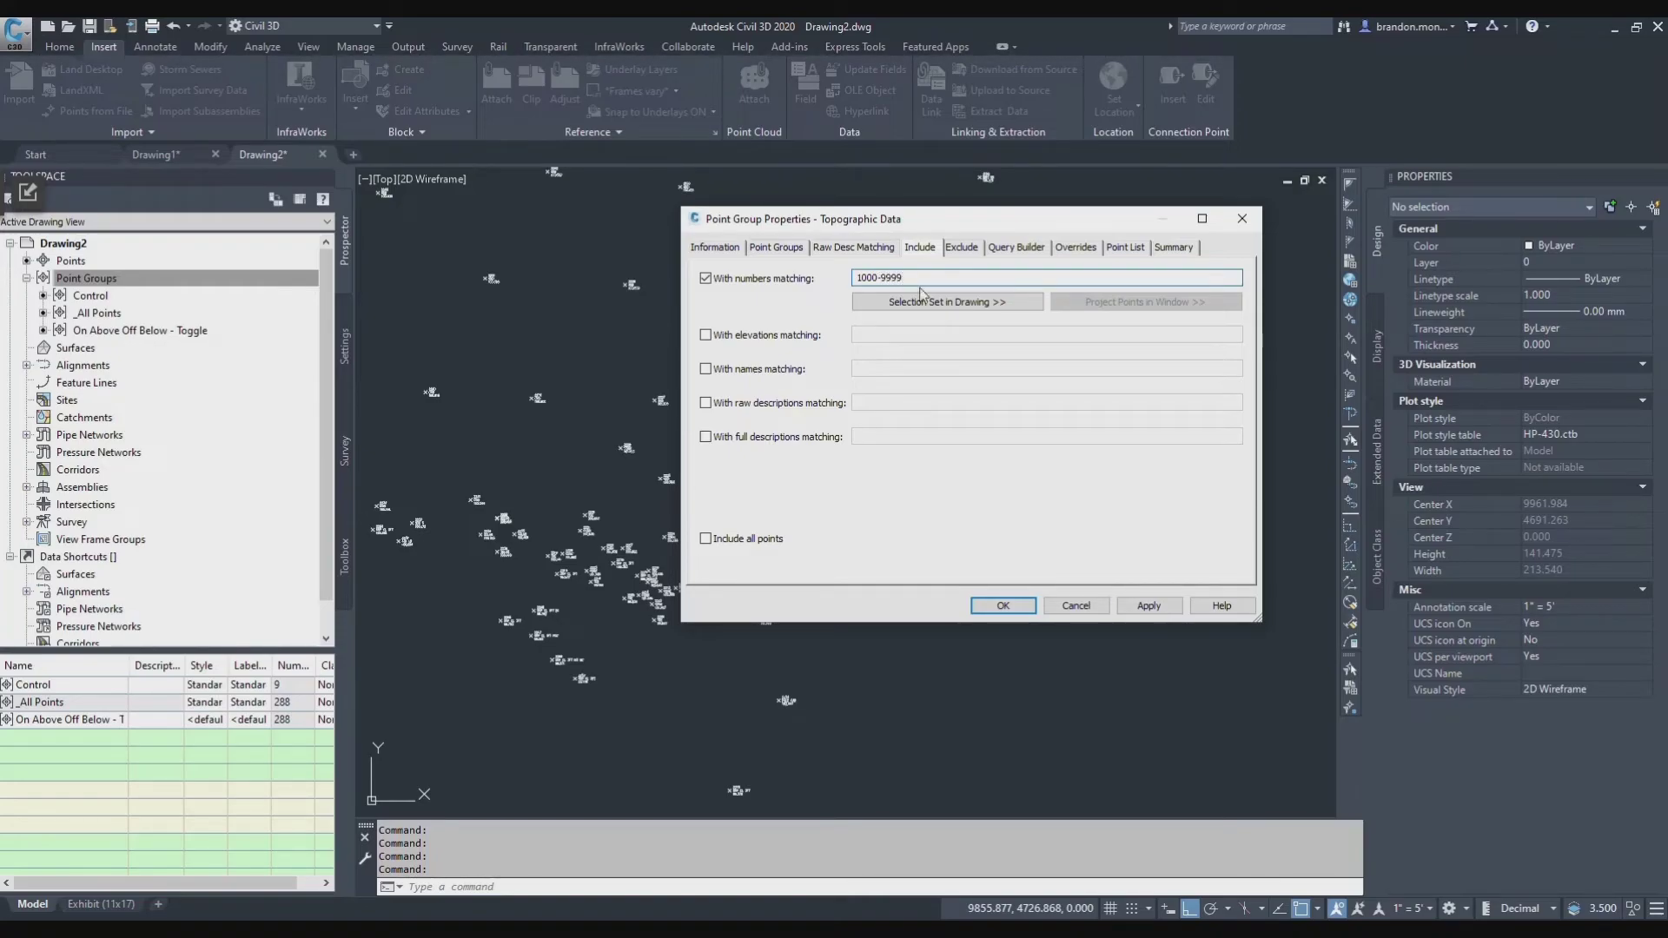
{"action": "left_click", "coordinate": [1003, 606]}
List the points of the Topographic Data group, review their numbers, and view the points' extent in the drawing
{"action": "left_click", "coordinate": [148, 296]}
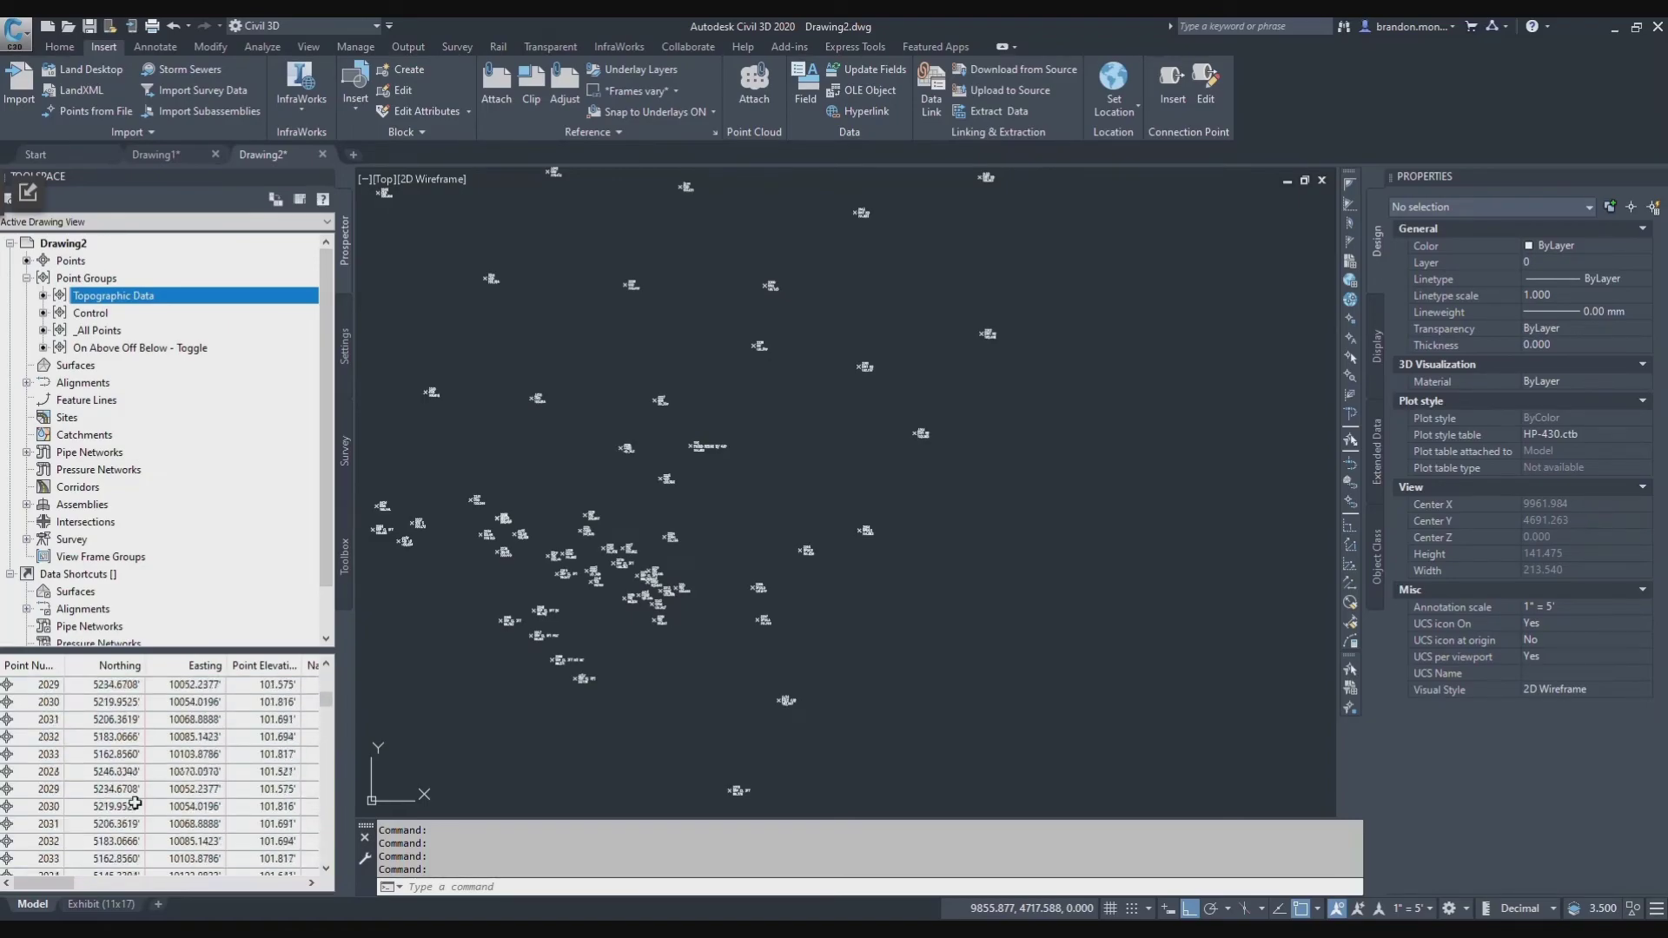
{"action": "scroll", "coordinate": [135, 804], "scroll_direction": "down", "scroll_amount": 20}
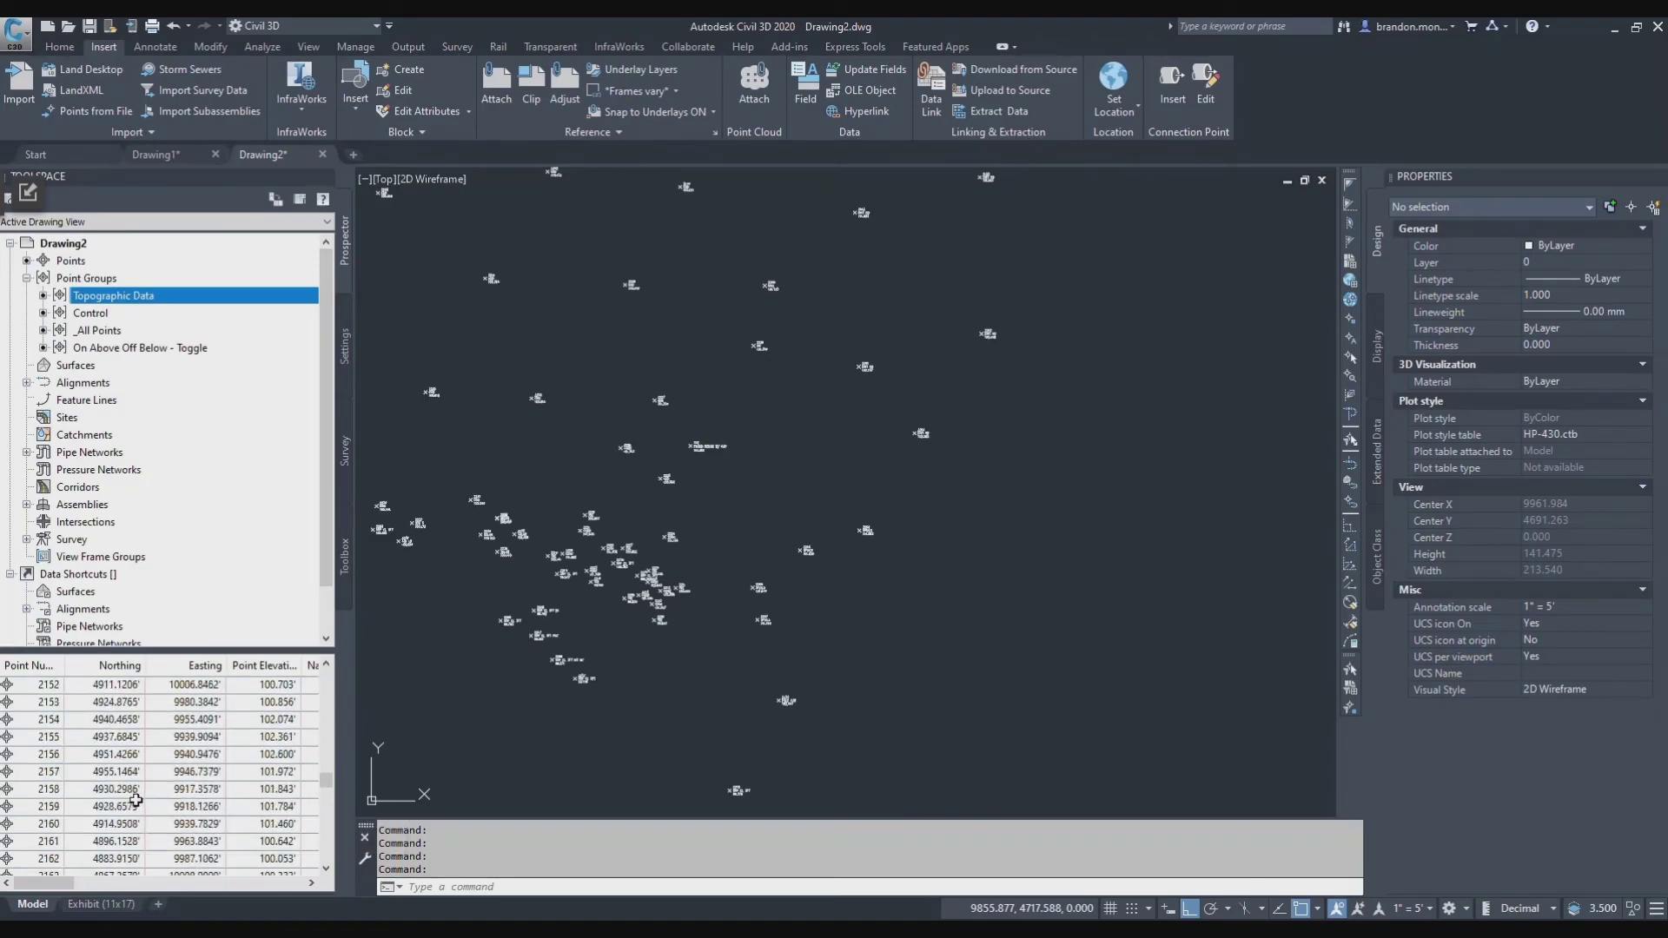
{"action": "scroll", "coordinate": [136, 804], "scroll_direction": "up", "scroll_amount": 5}
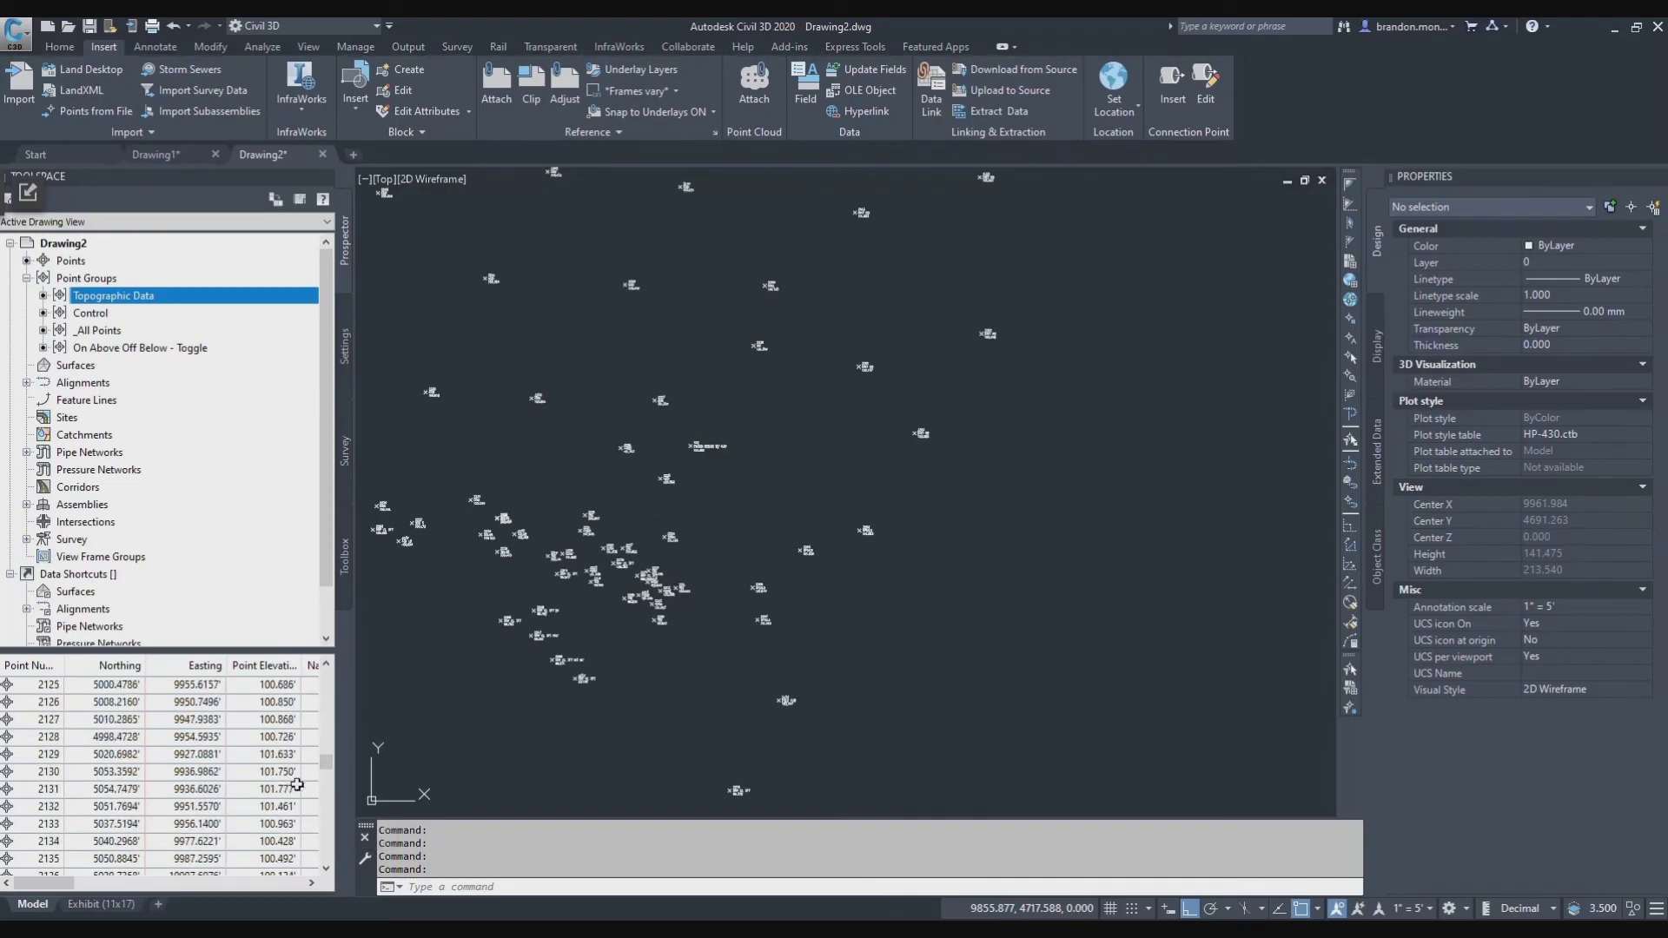
{"action": "scroll", "coordinate": [753, 721], "scroll_direction": "down", "scroll_amount": 4}
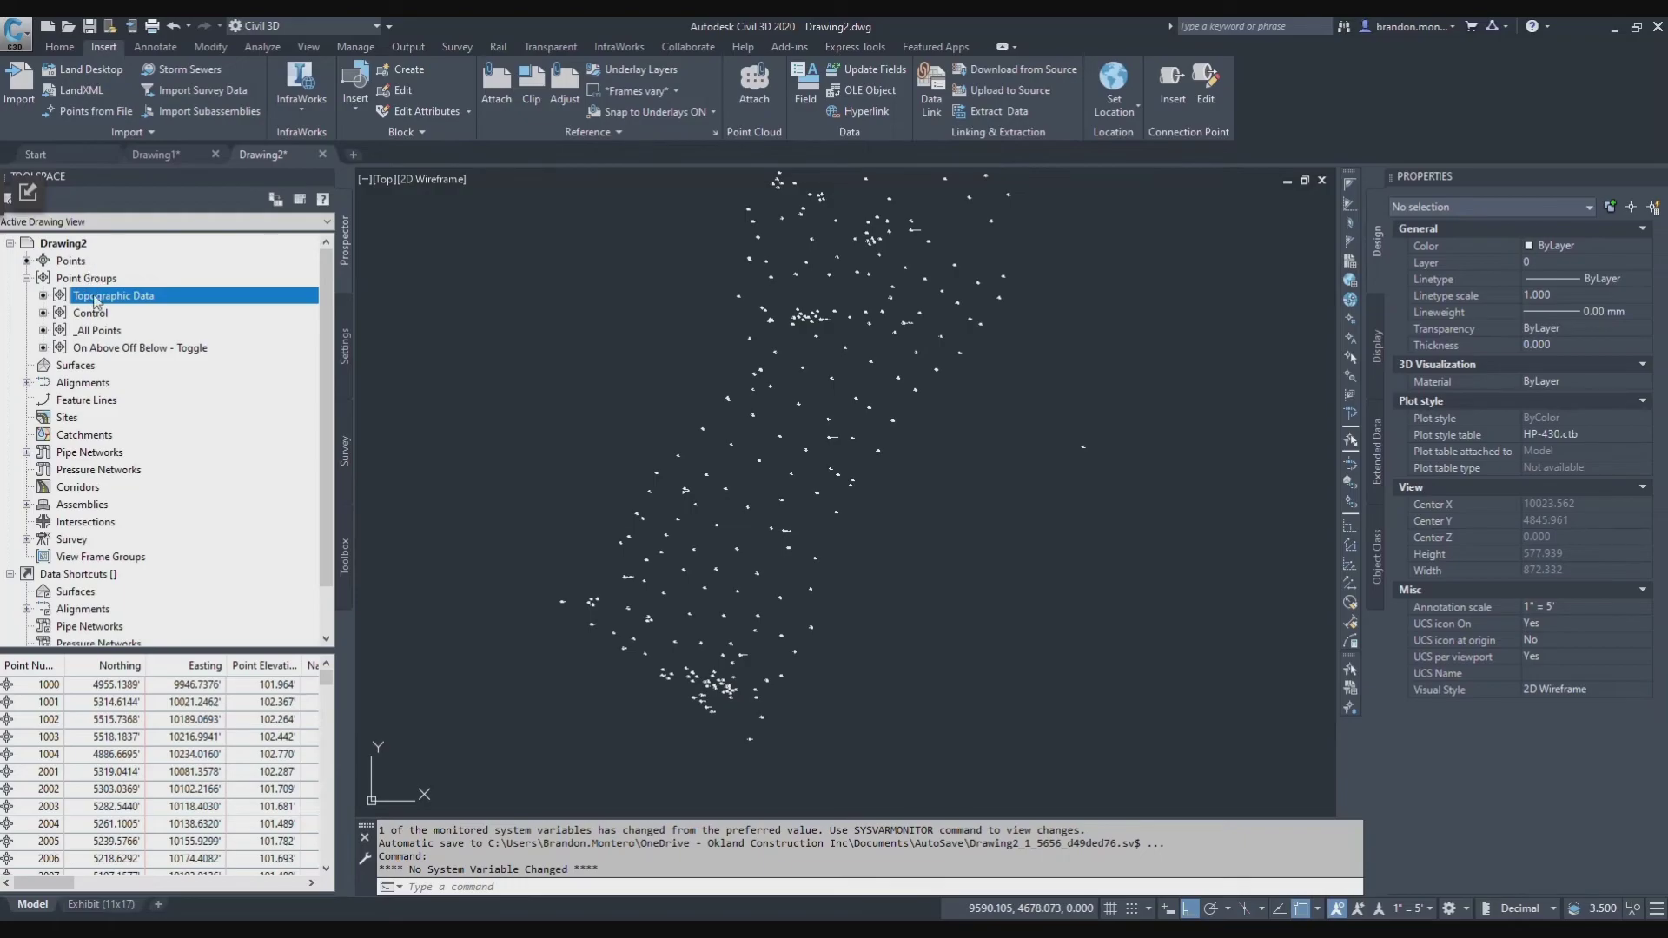
List all points in Drawing2 and review the point numbering from the first entry to the last
{"action": "left_click", "coordinate": [74, 261]}
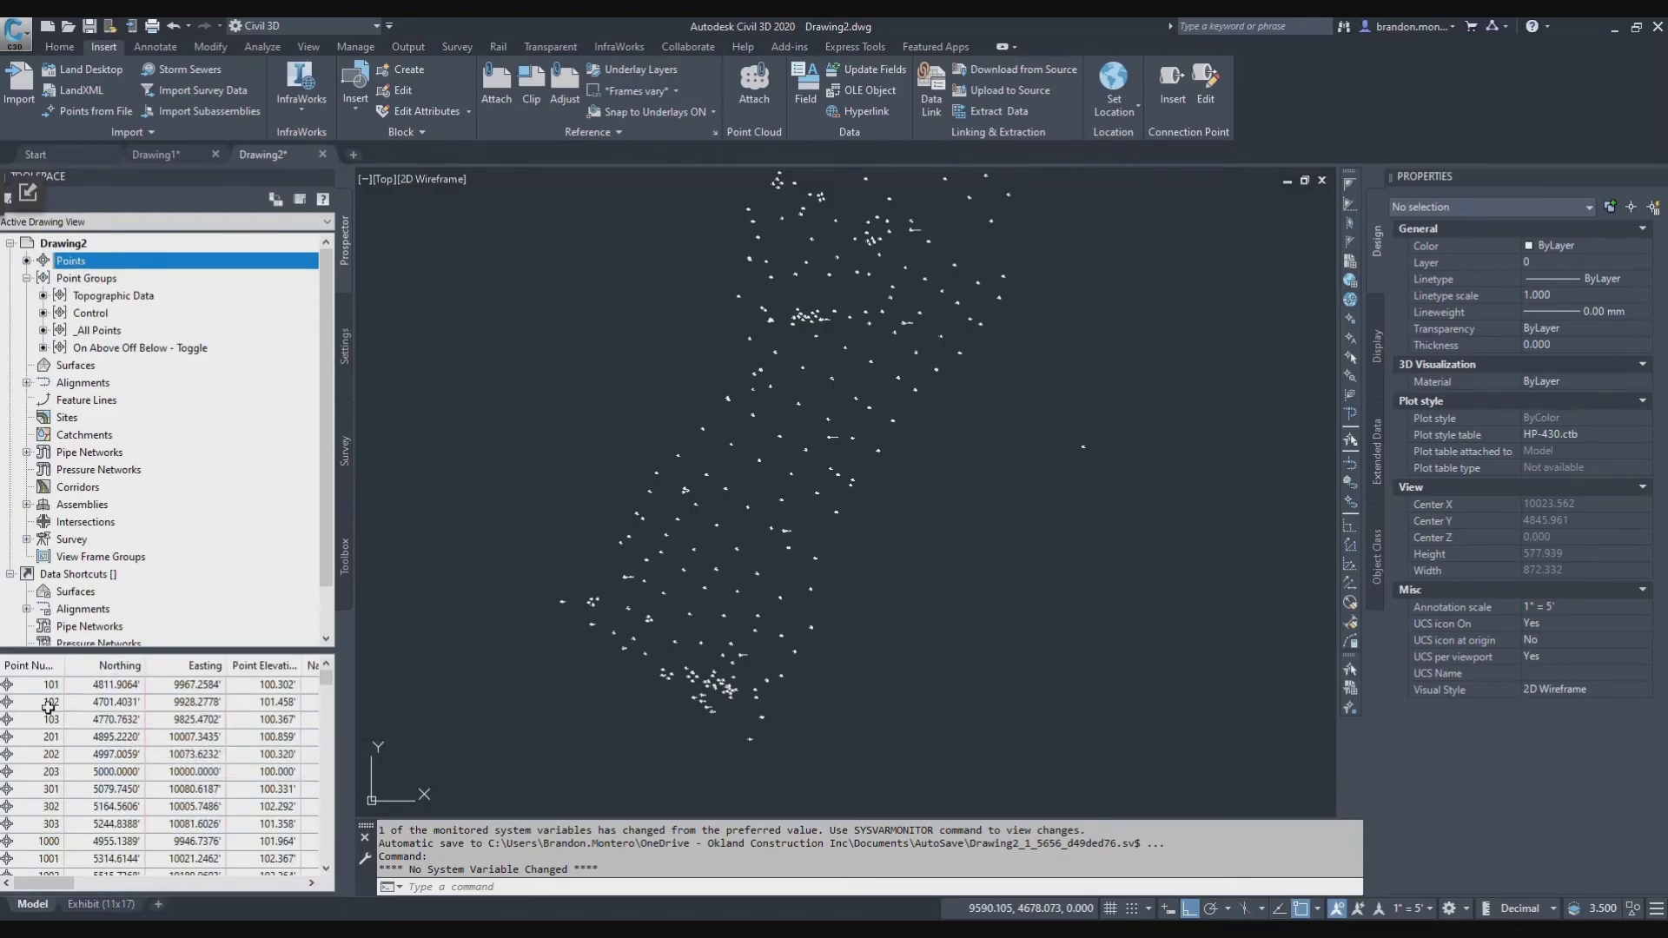
{"action": "mouse_move", "coordinate": [41, 688]}
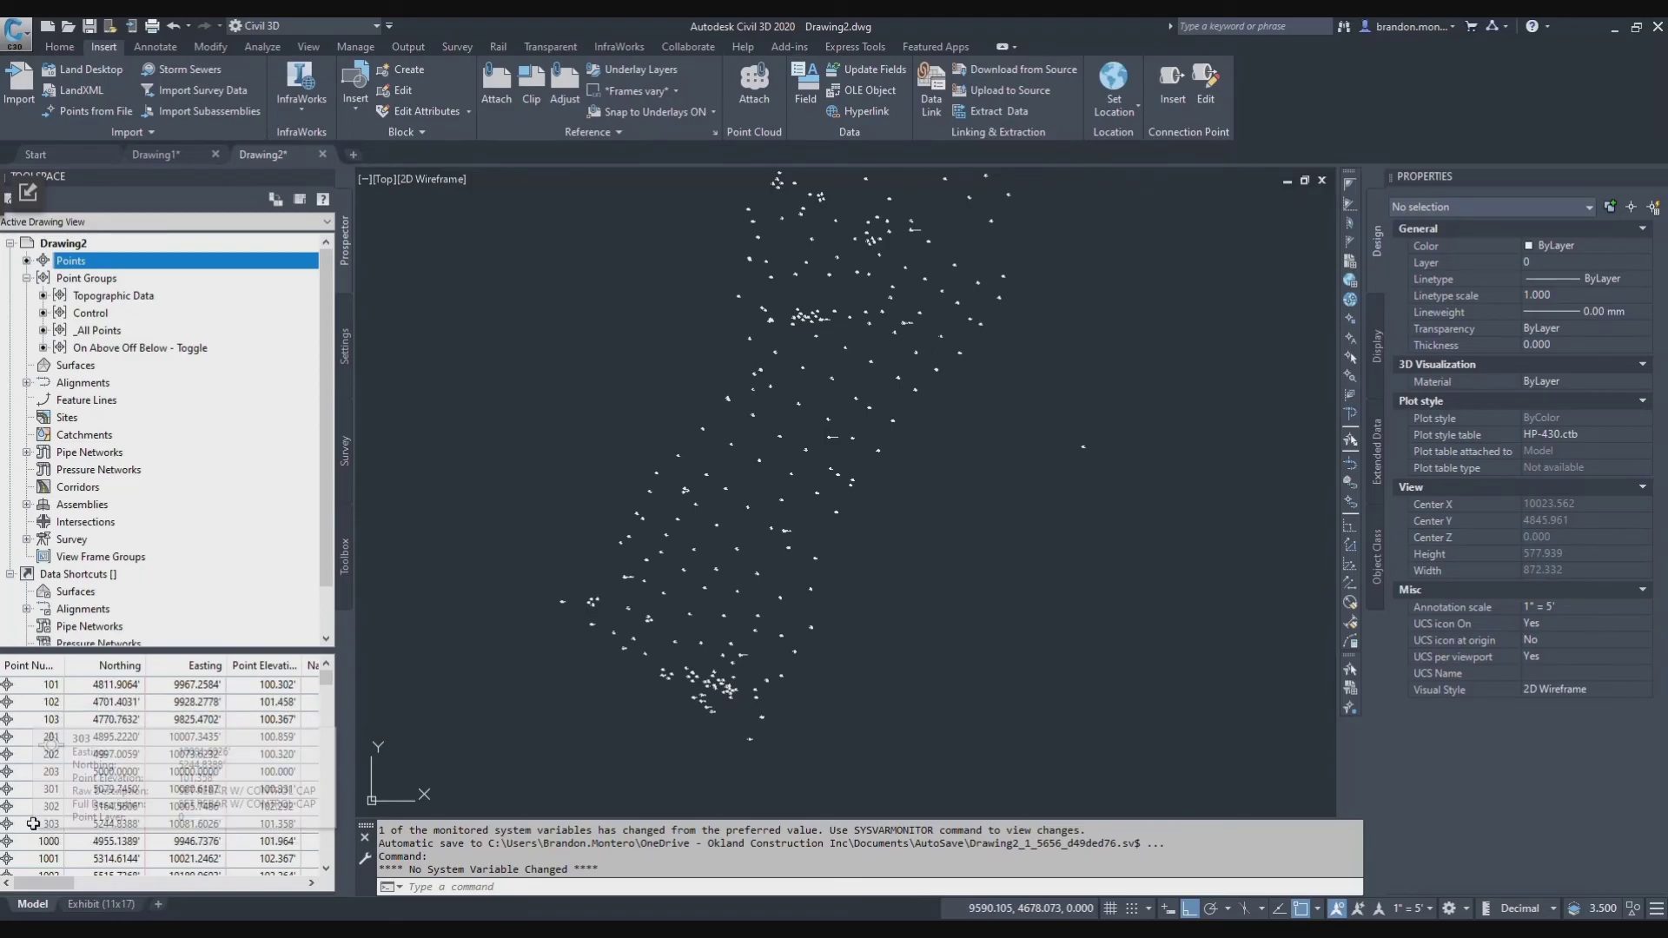
{"action": "scroll", "coordinate": [36, 820], "scroll_direction": "down", "scroll_amount": 1}
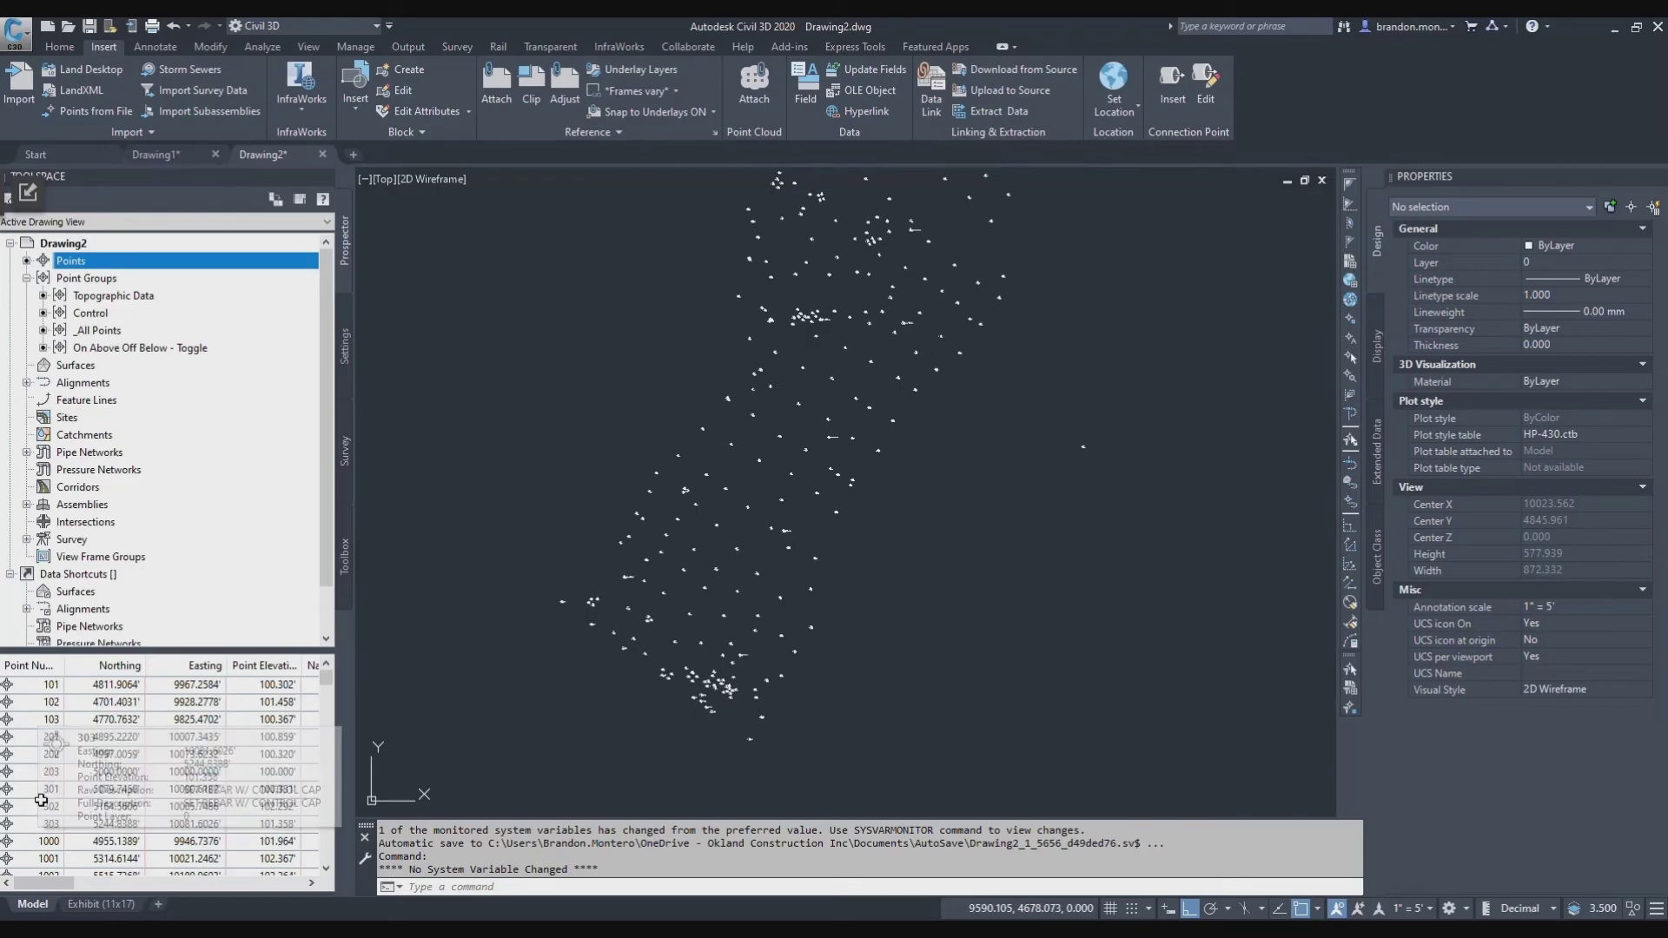
{"action": "left_click", "coordinate": [329, 689]}
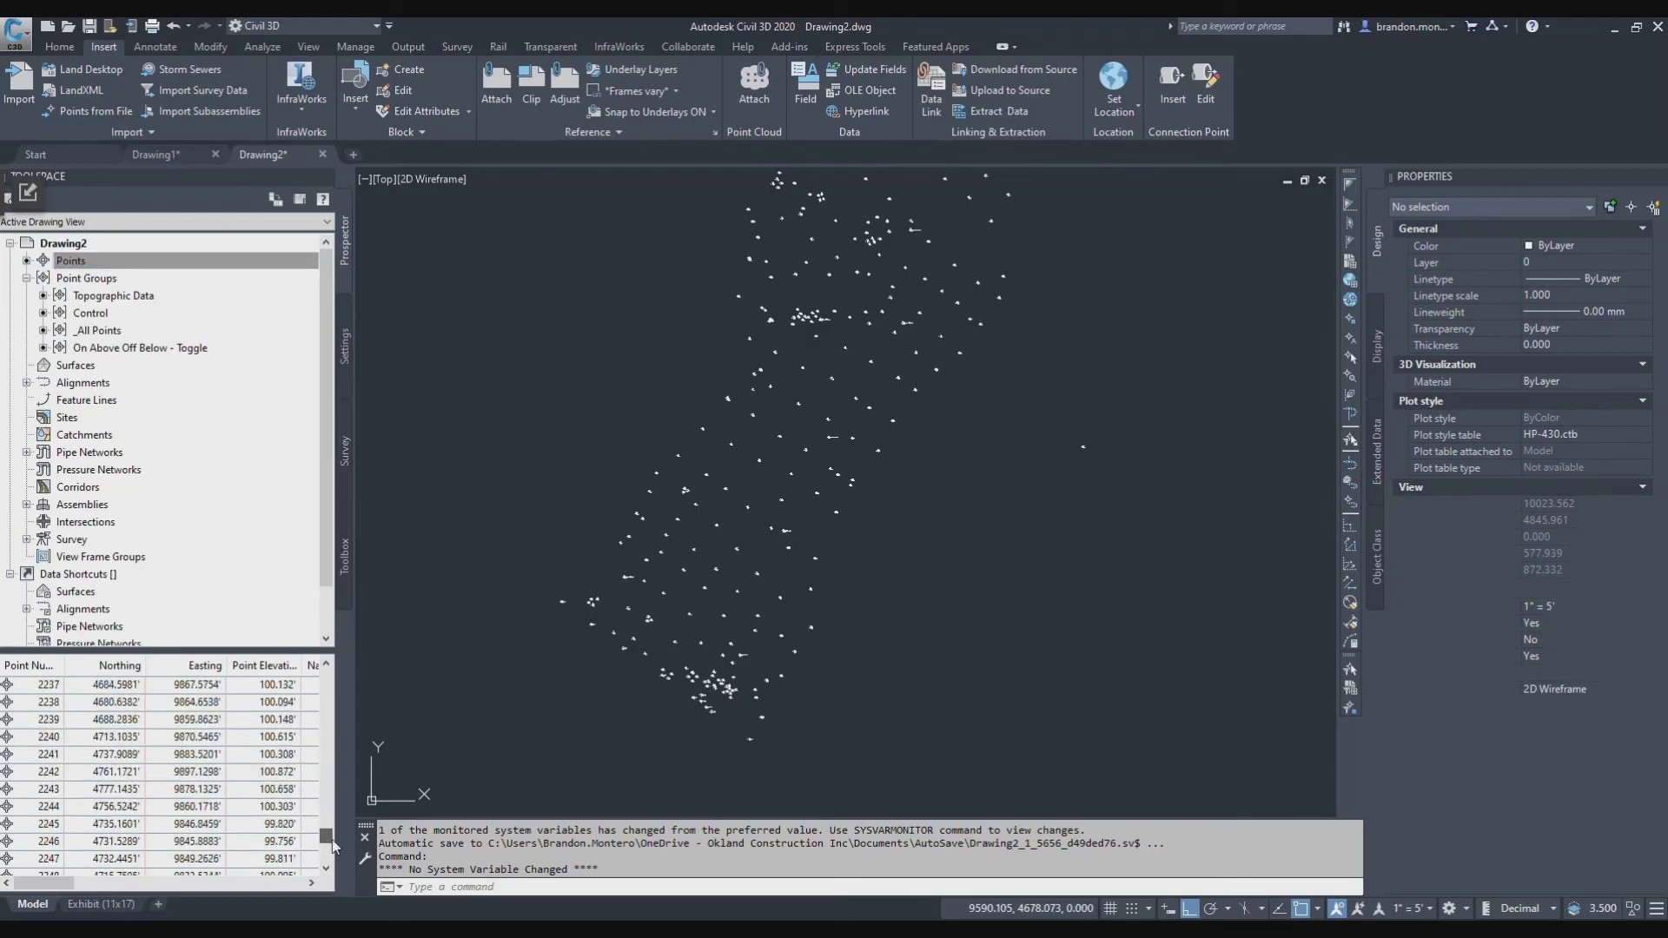
{"action": "left_click_drag", "start_coordinate": [329, 688], "coordinate": [327, 856]}
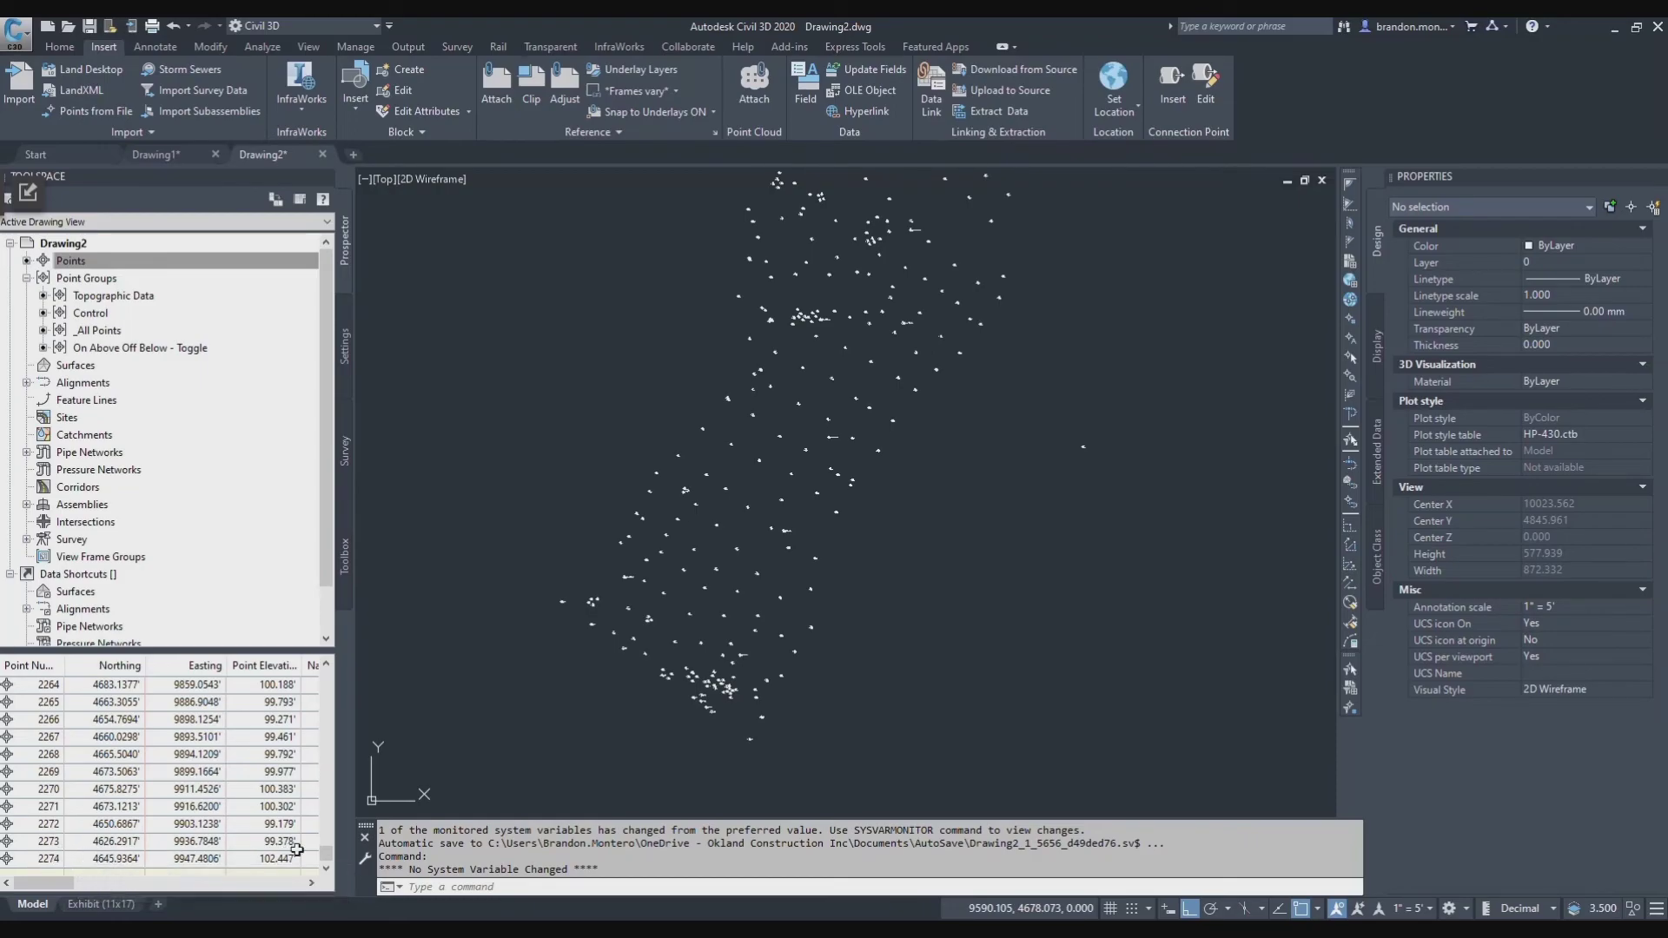
{"action": "left_click_drag", "start_coordinate": [327, 855], "coordinate": [327, 671]}
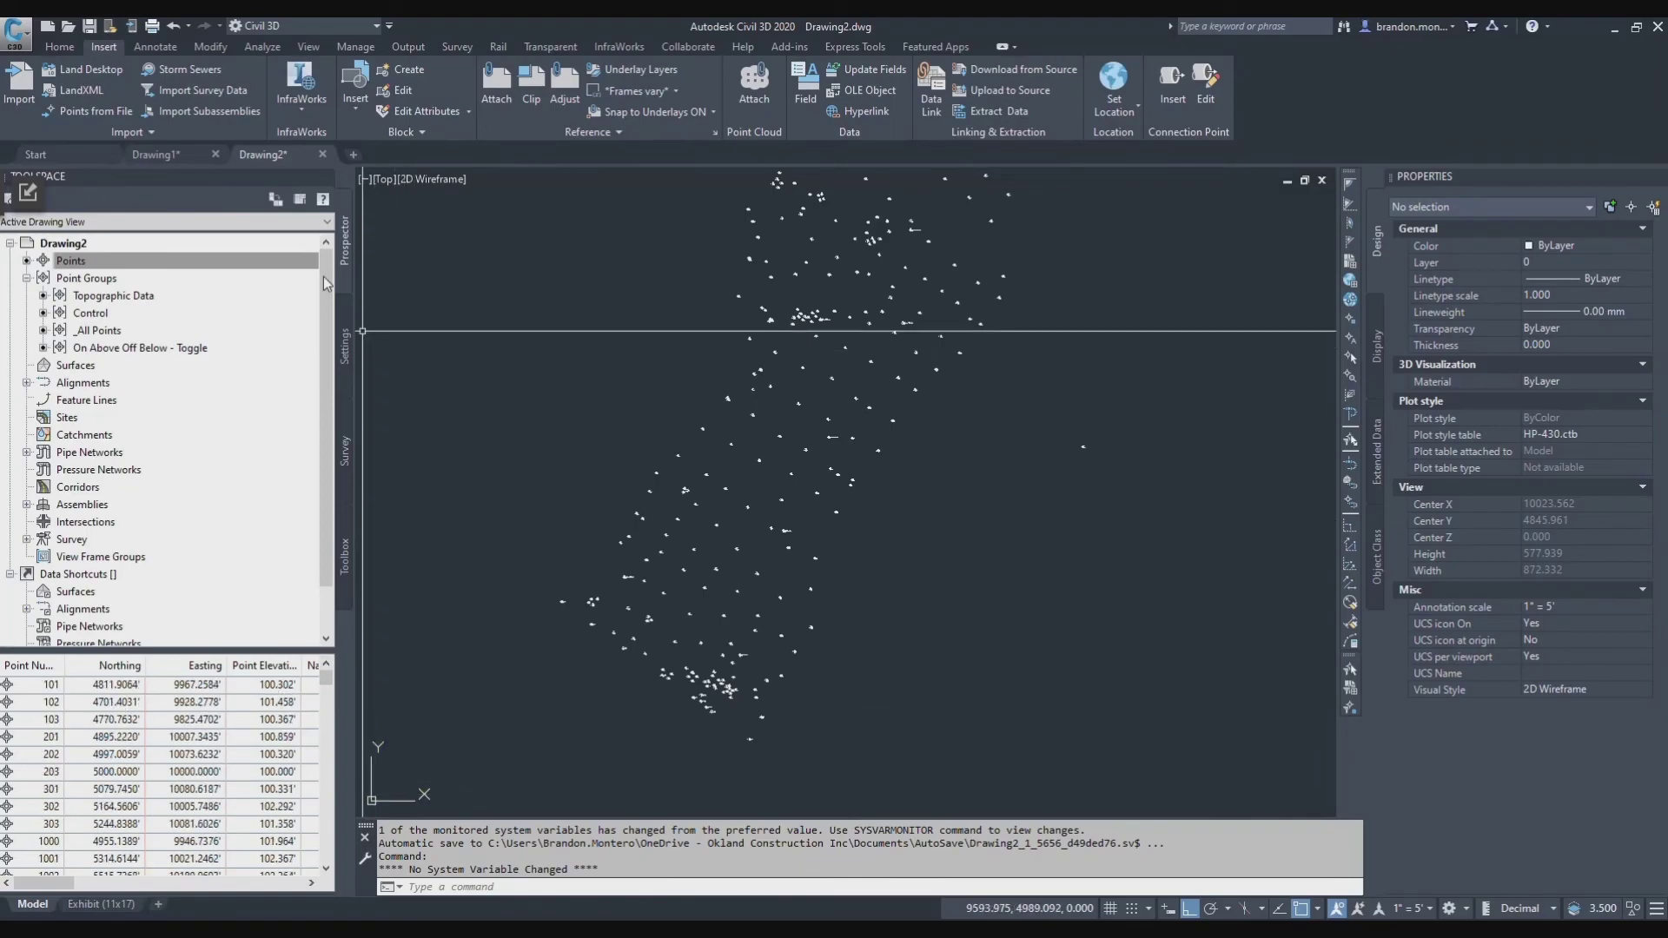
Try to set the next point number to 101 in the point creation settings, and close the tool
{"action": "left_click", "coordinate": [59, 46]}
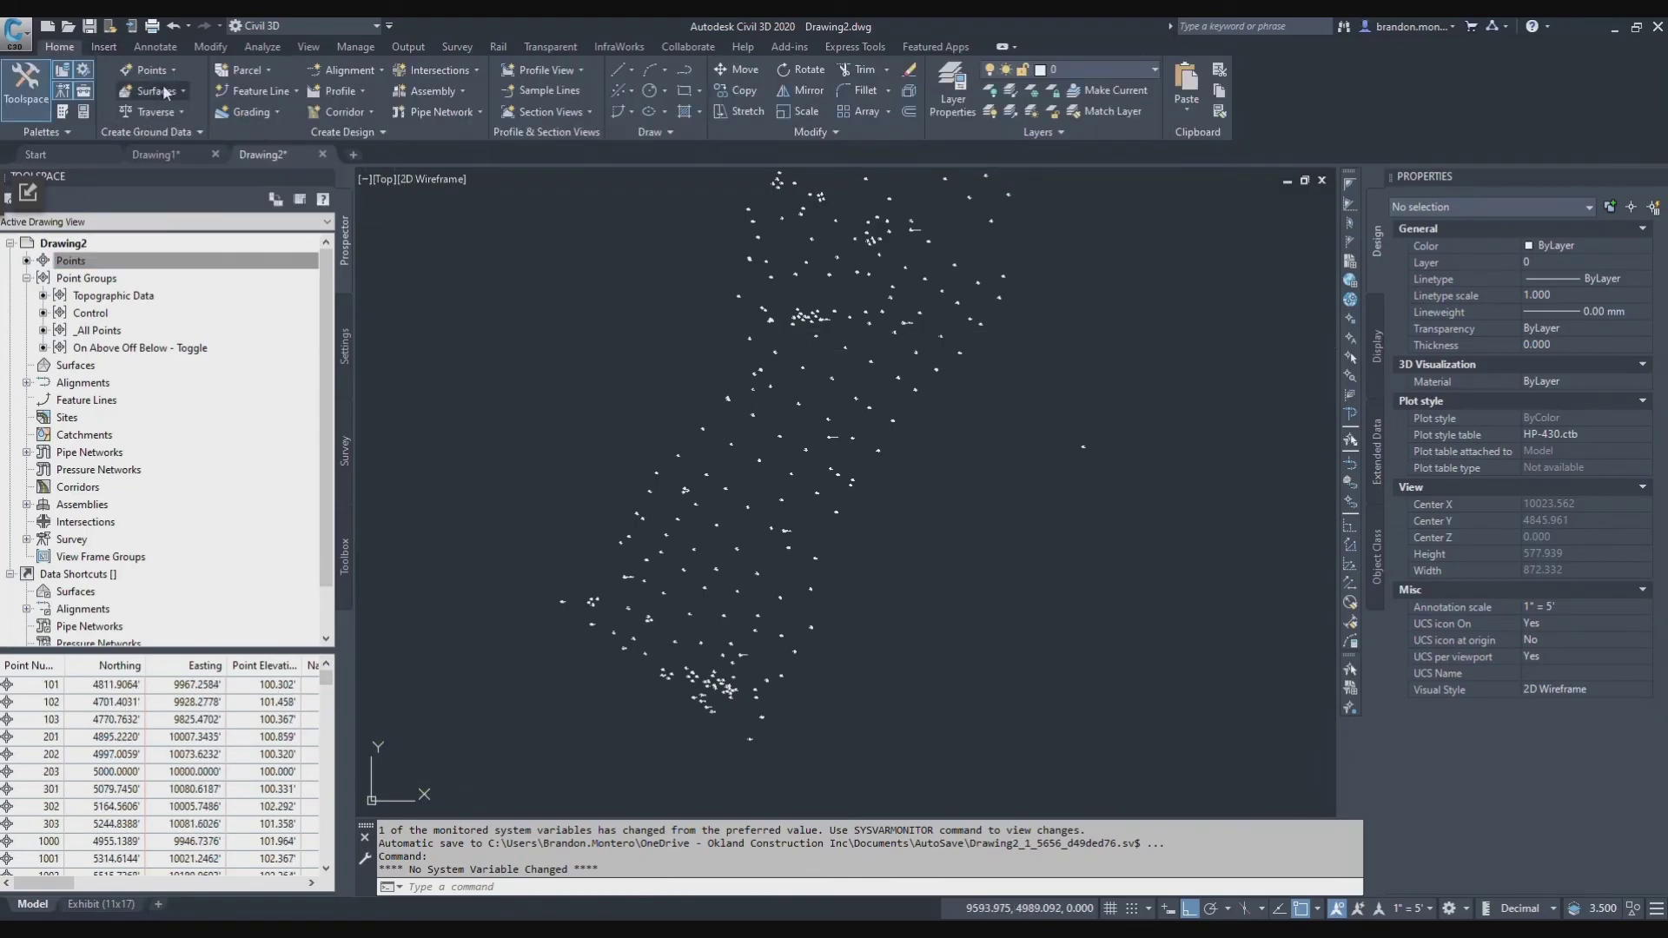
{"action": "left_click", "coordinate": [151, 69]}
{"action": "left_click", "coordinate": [165, 84]}
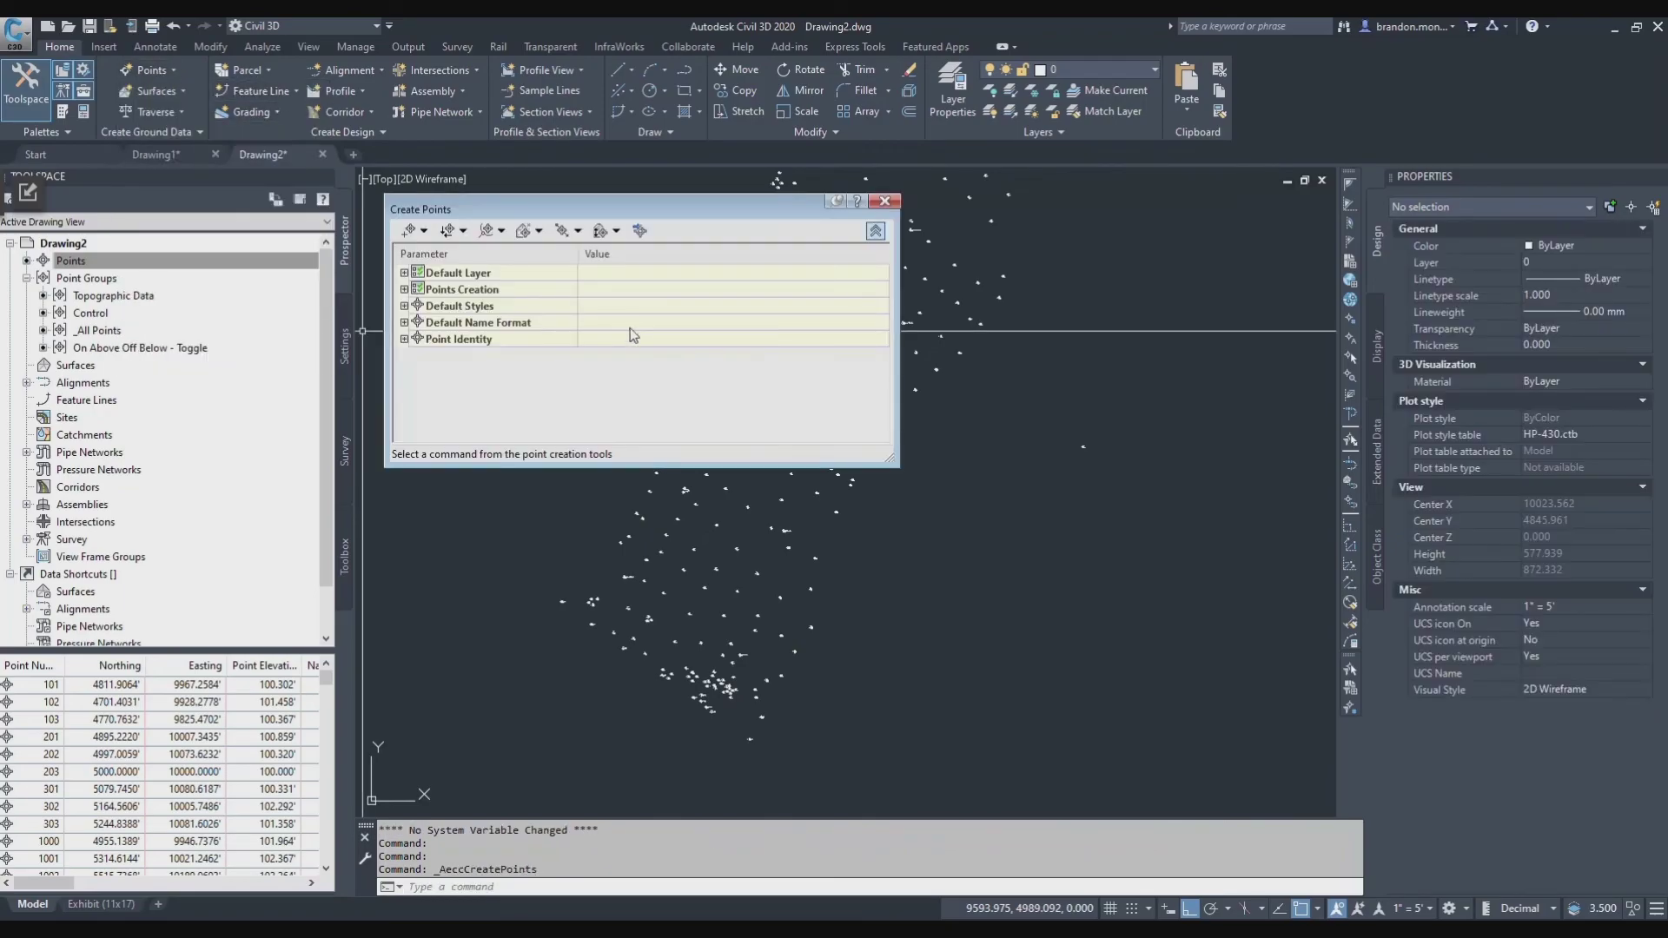
{"action": "left_click", "coordinate": [404, 339]}
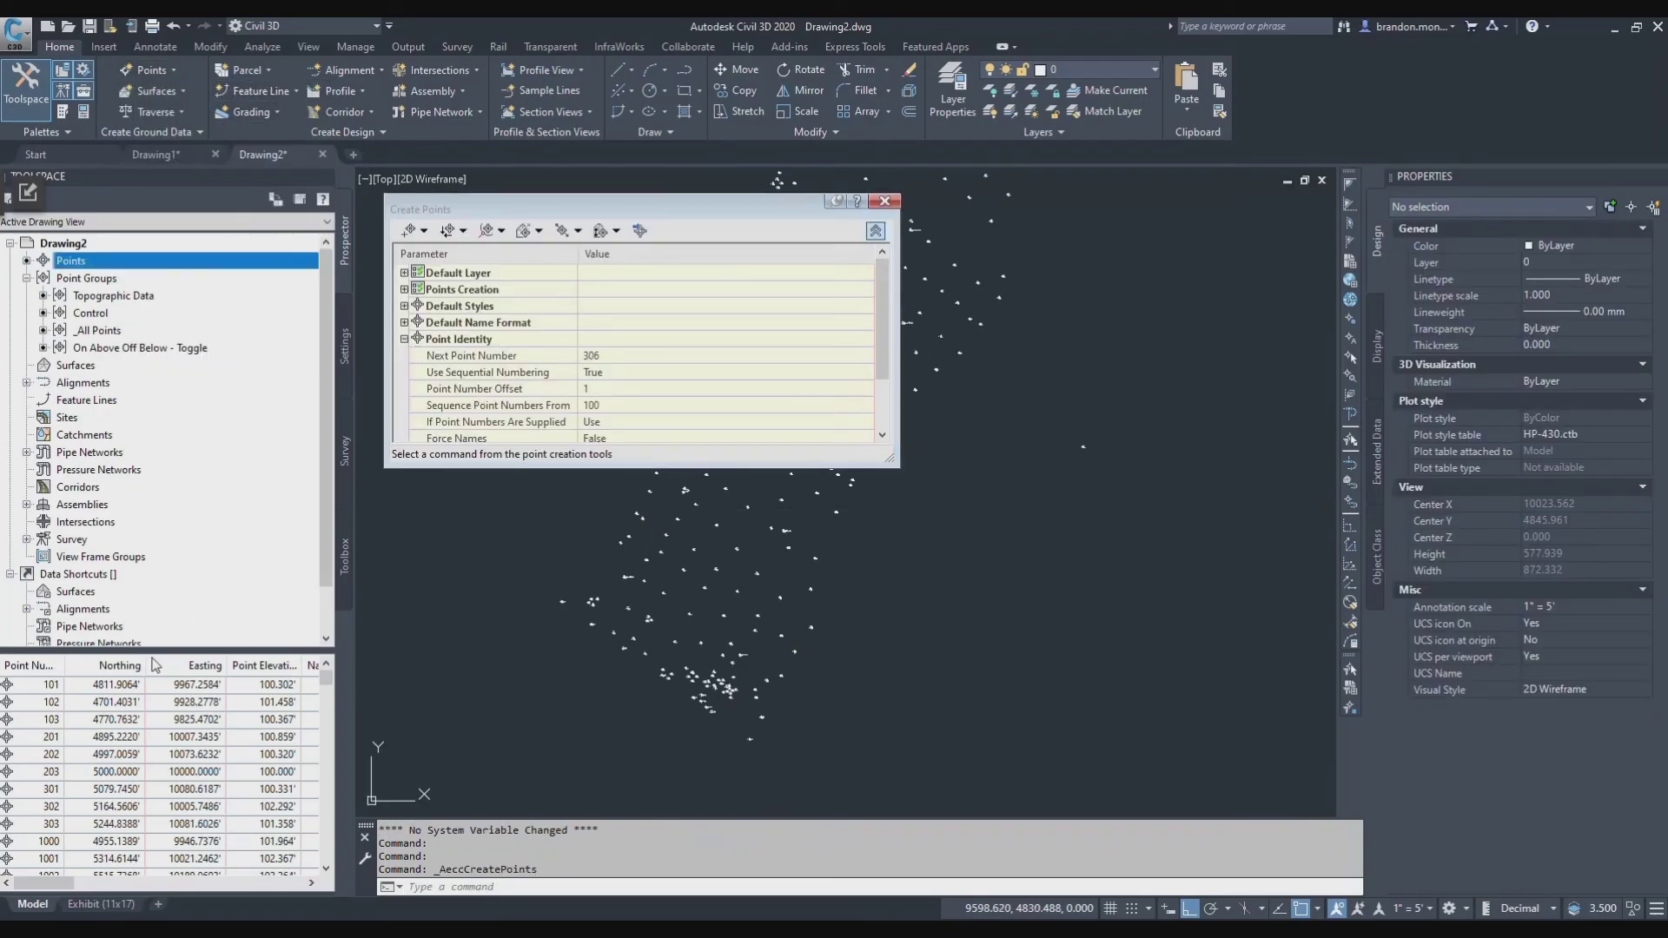
{"action": "left_click", "coordinate": [624, 357]}
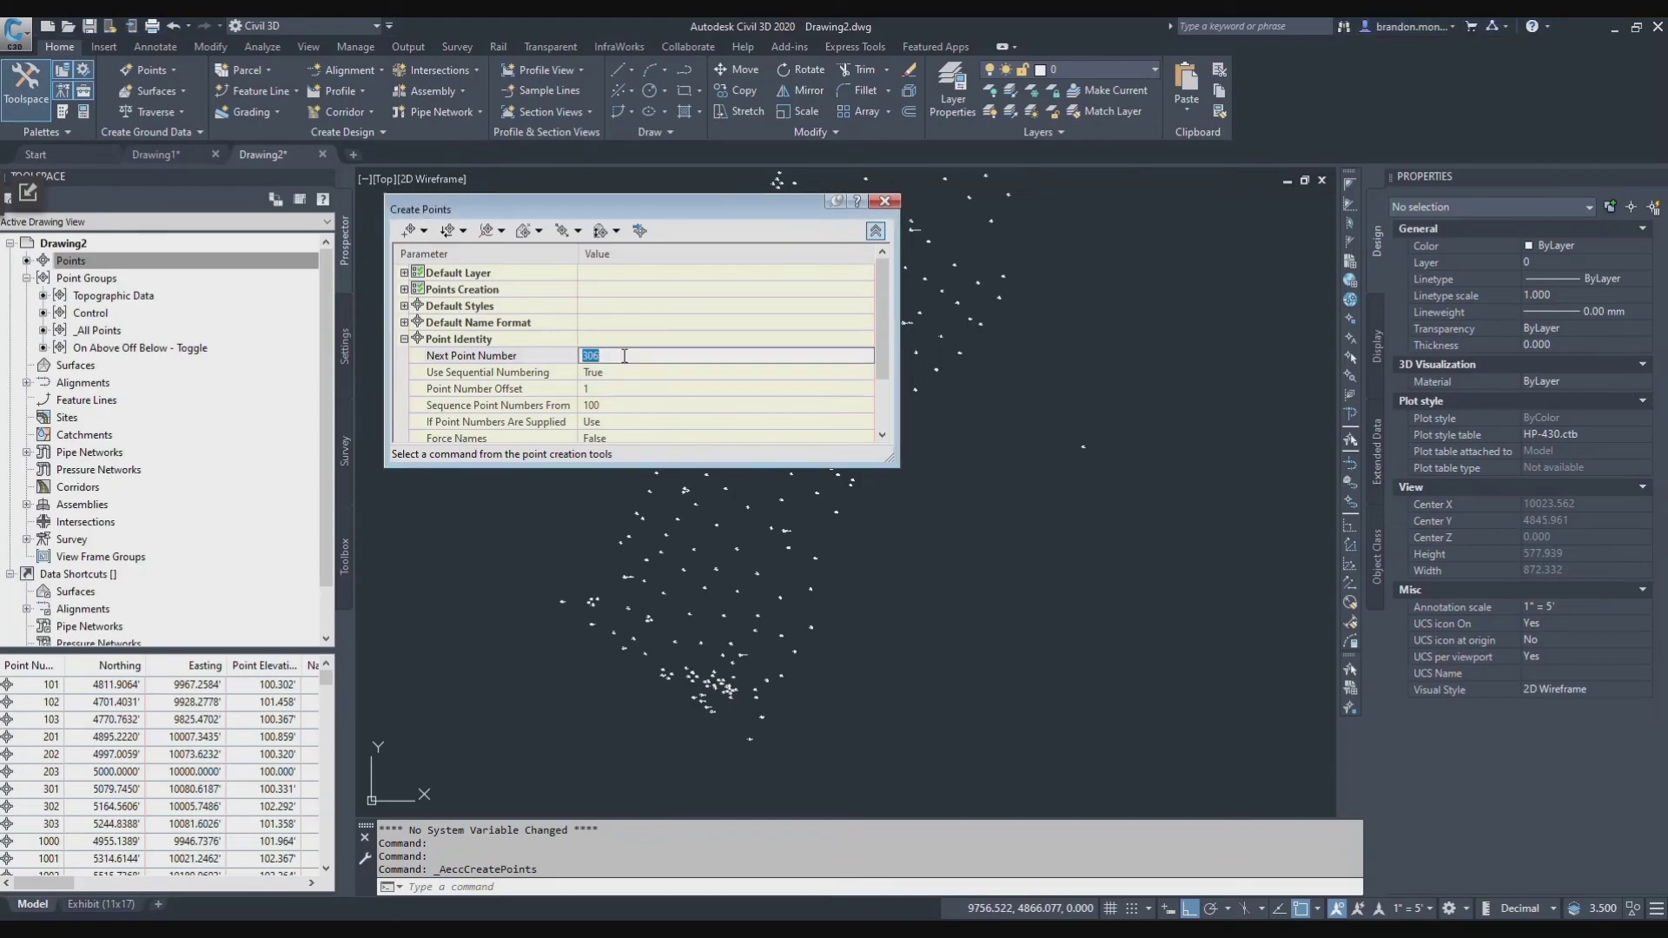
{"action": "type", "text": "101"}
{"action": "left_click", "coordinate": [632, 372]}
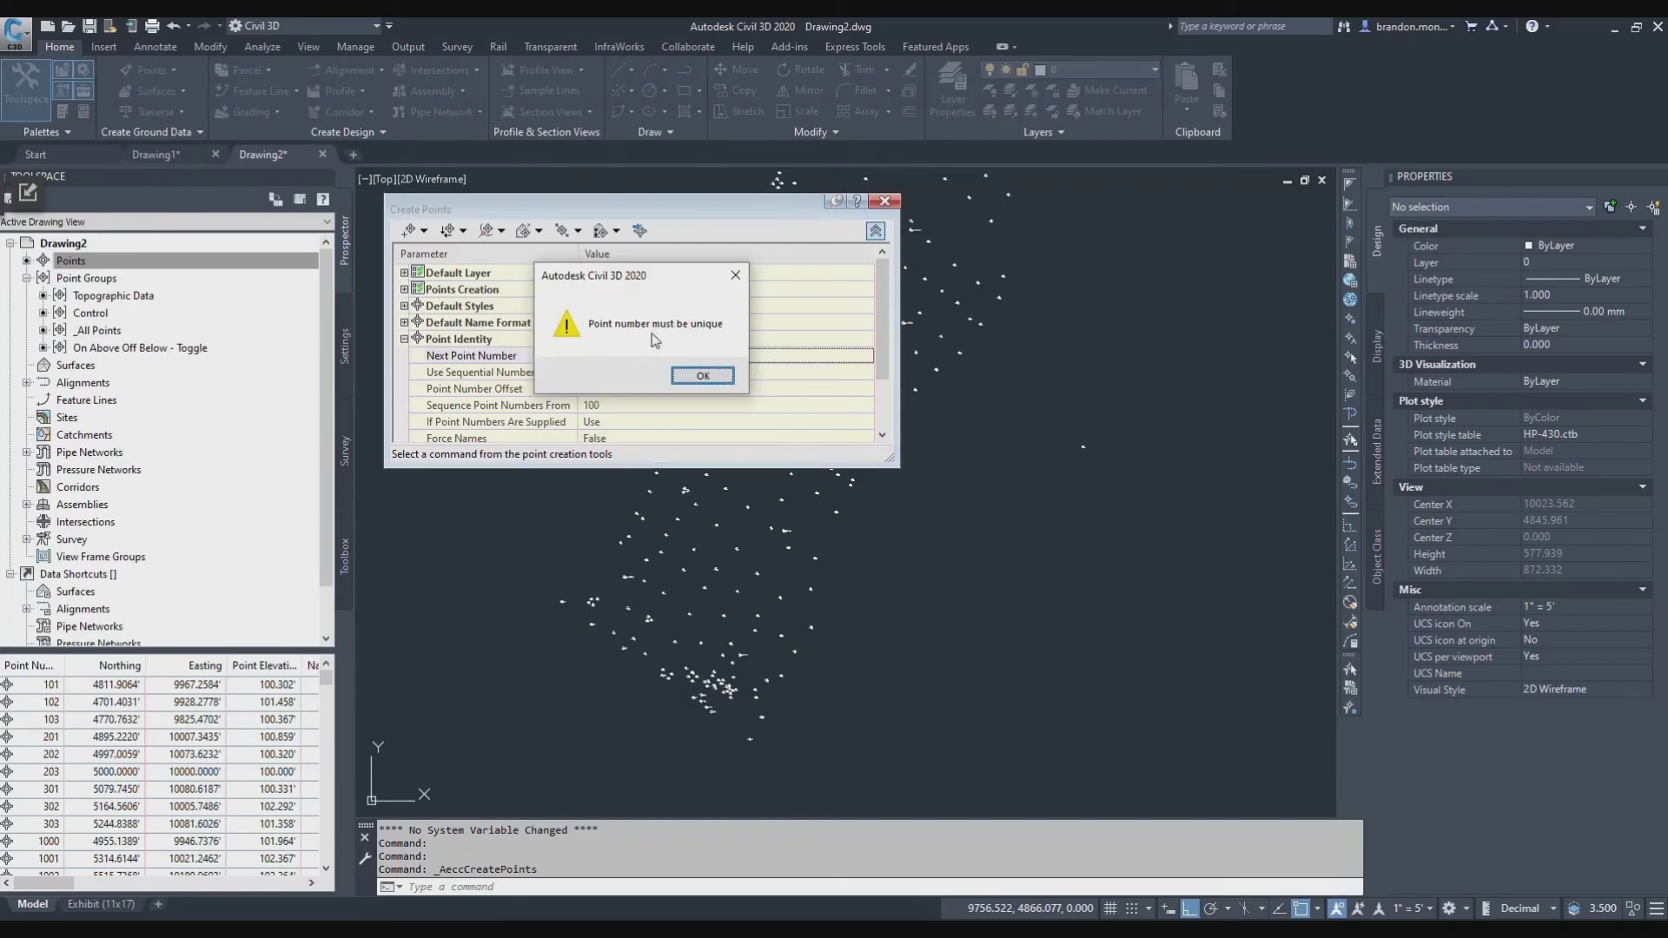
{"action": "left_click", "coordinate": [703, 377]}
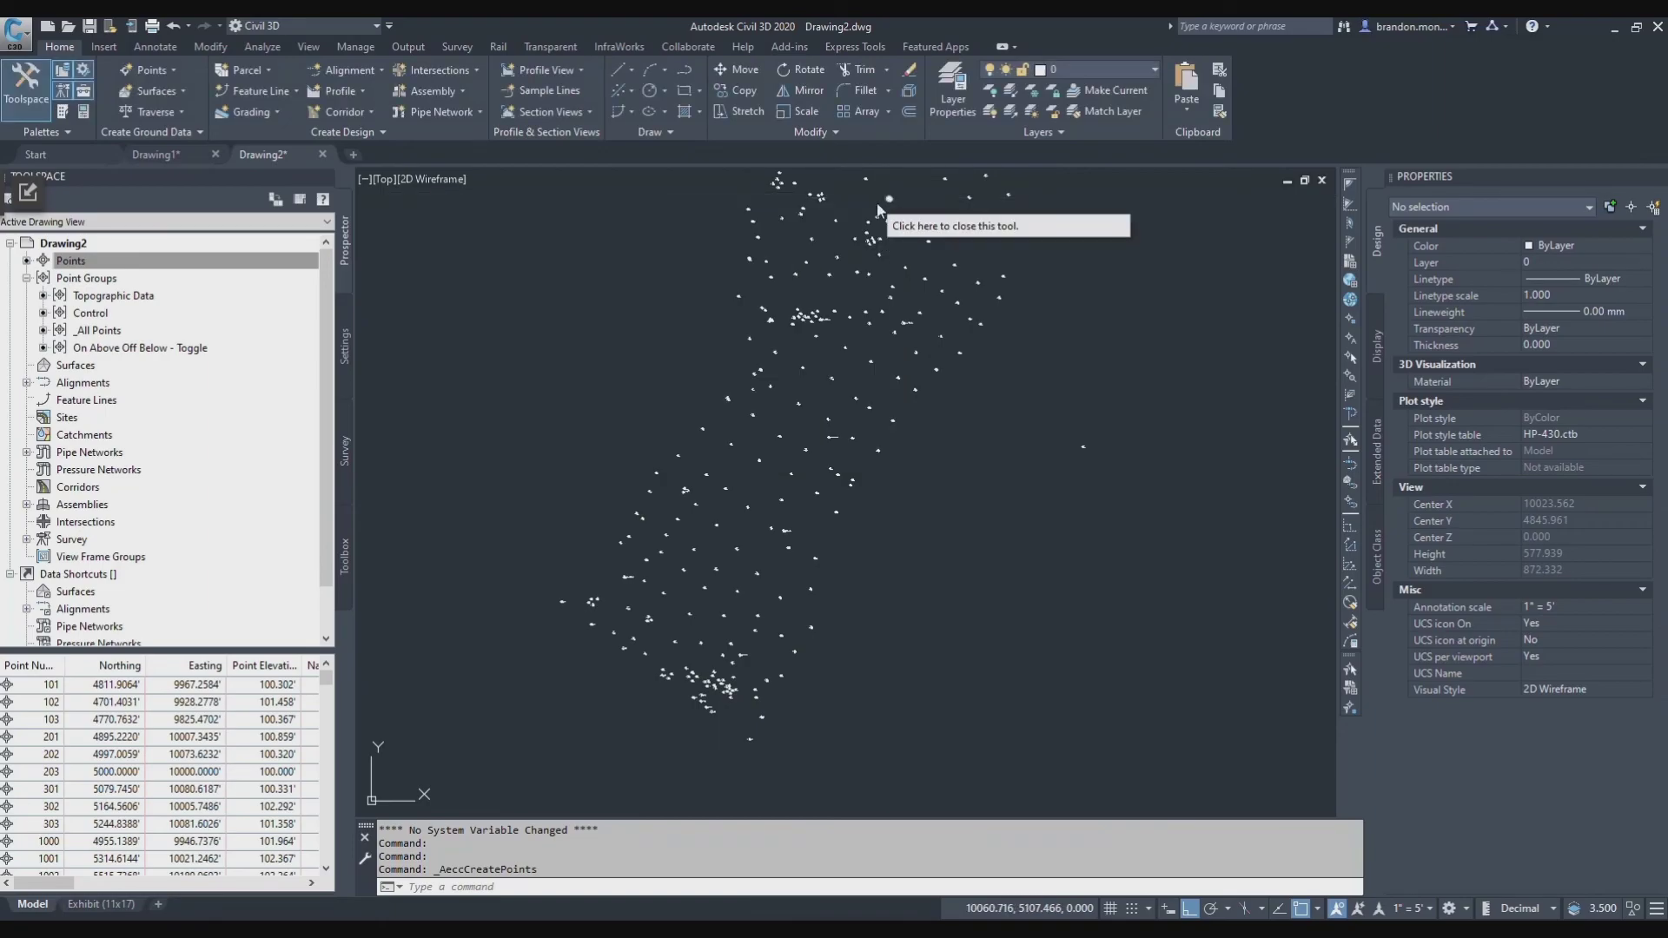
{"action": "key", "text": "Escape"}
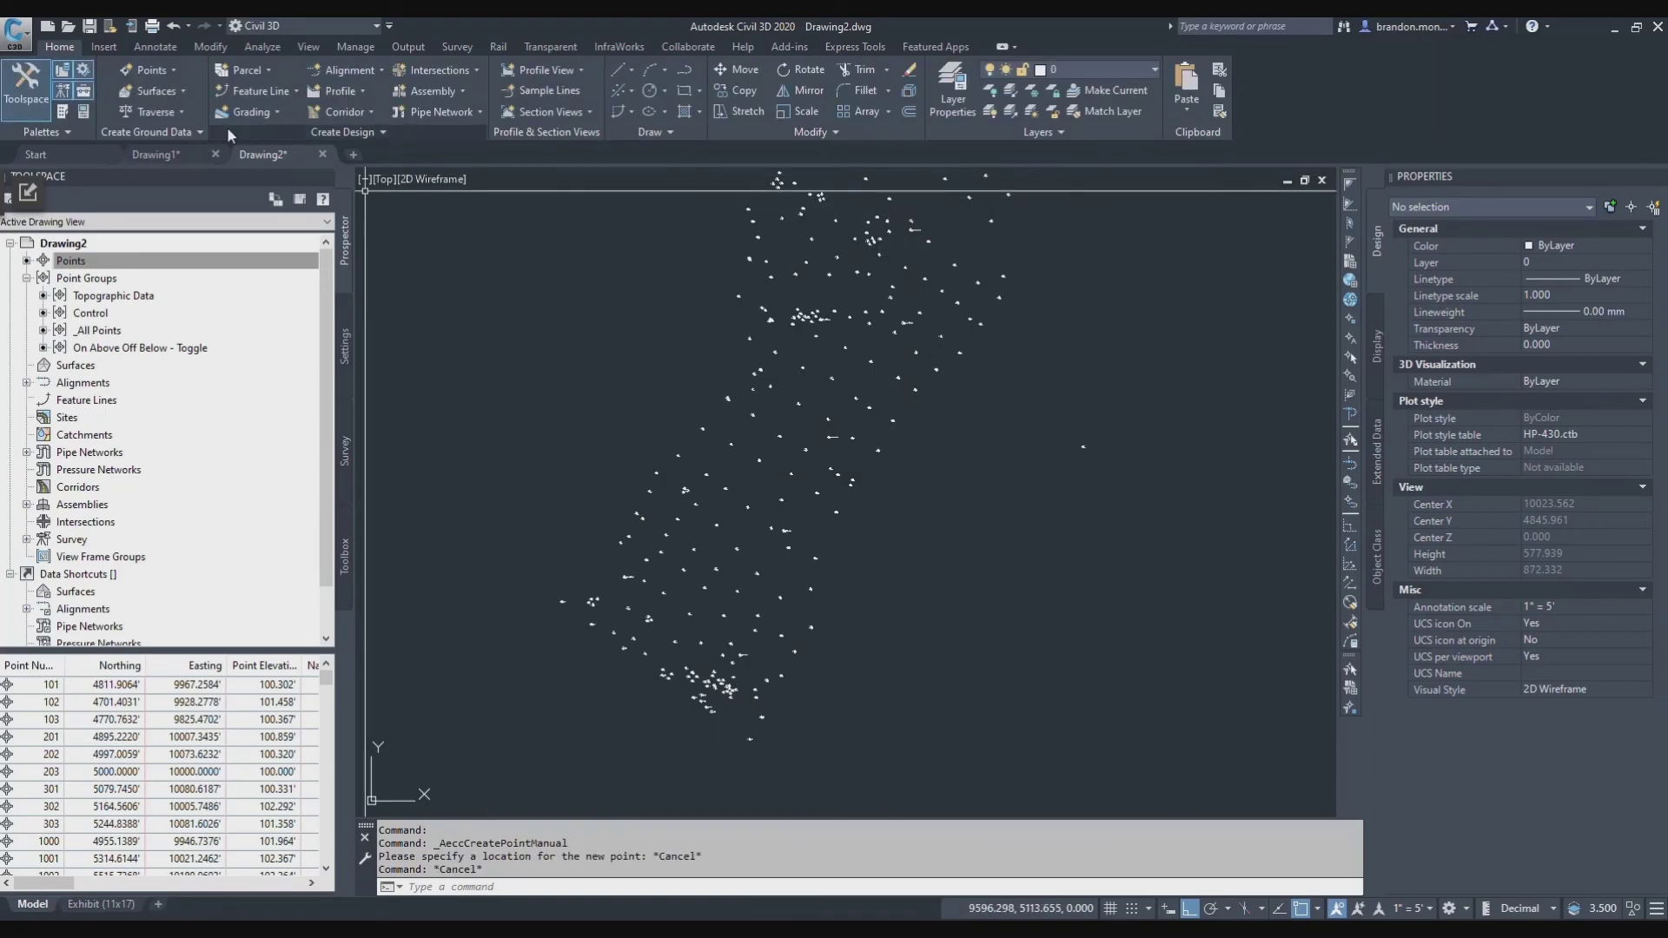
Start creating a point manually and expand the Point Identity settings to review the numbering options
{"action": "left_click", "coordinate": [174, 68]}
{"action": "mouse_move", "coordinate": [277, 113]}
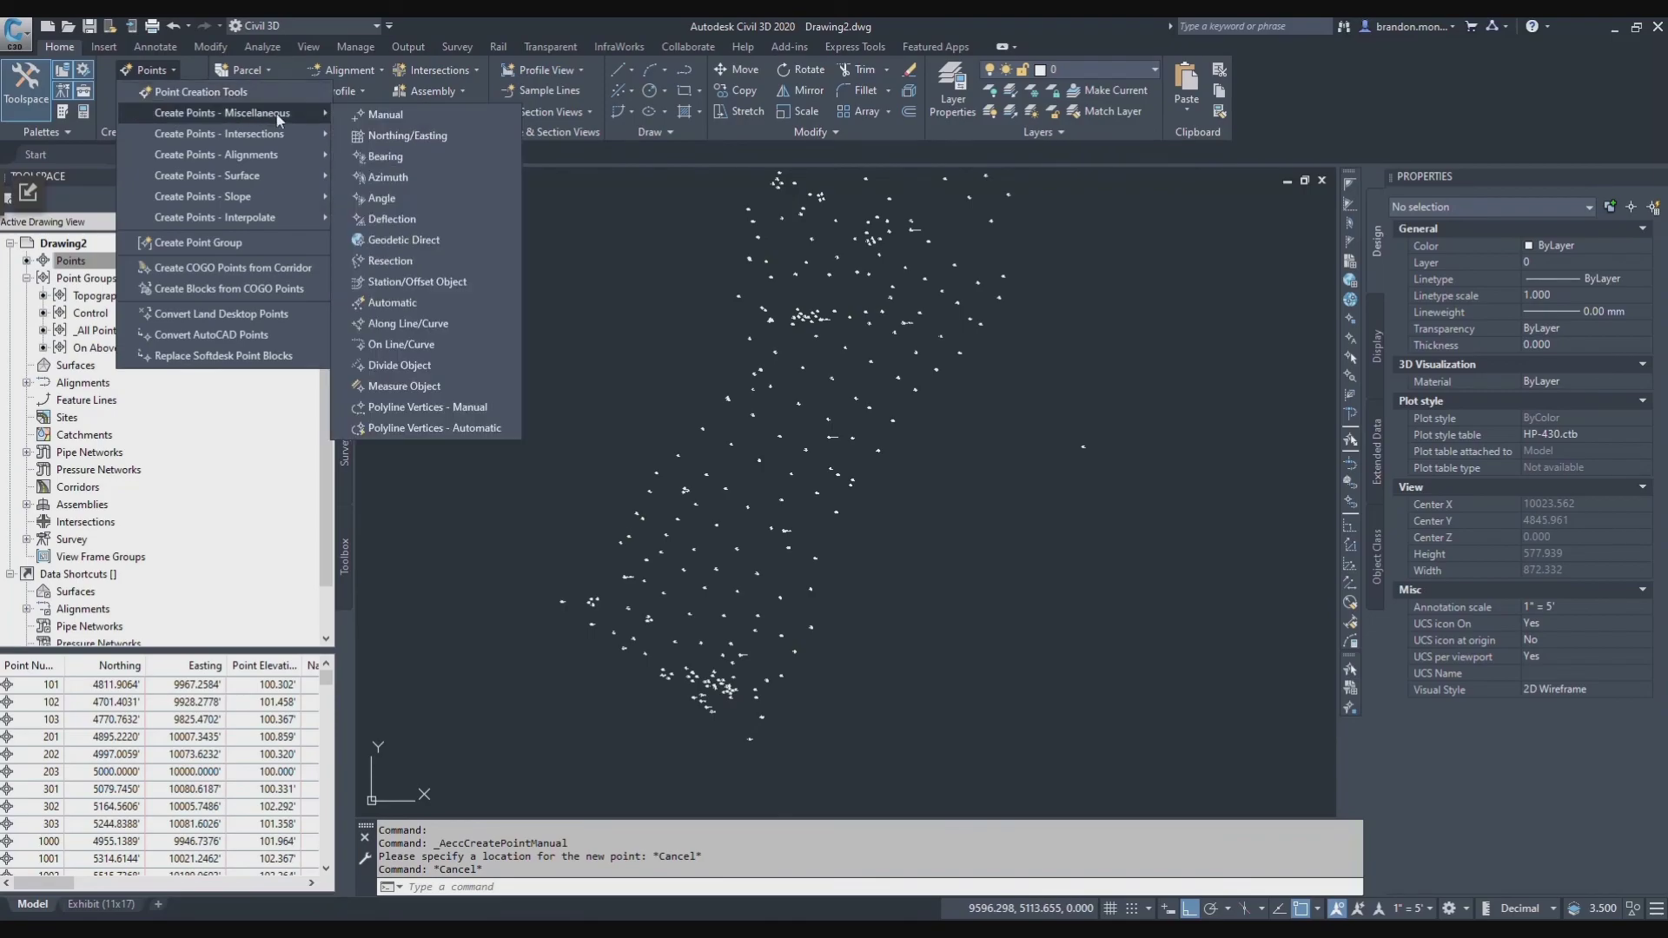
{"action": "left_click", "coordinate": [392, 118]}
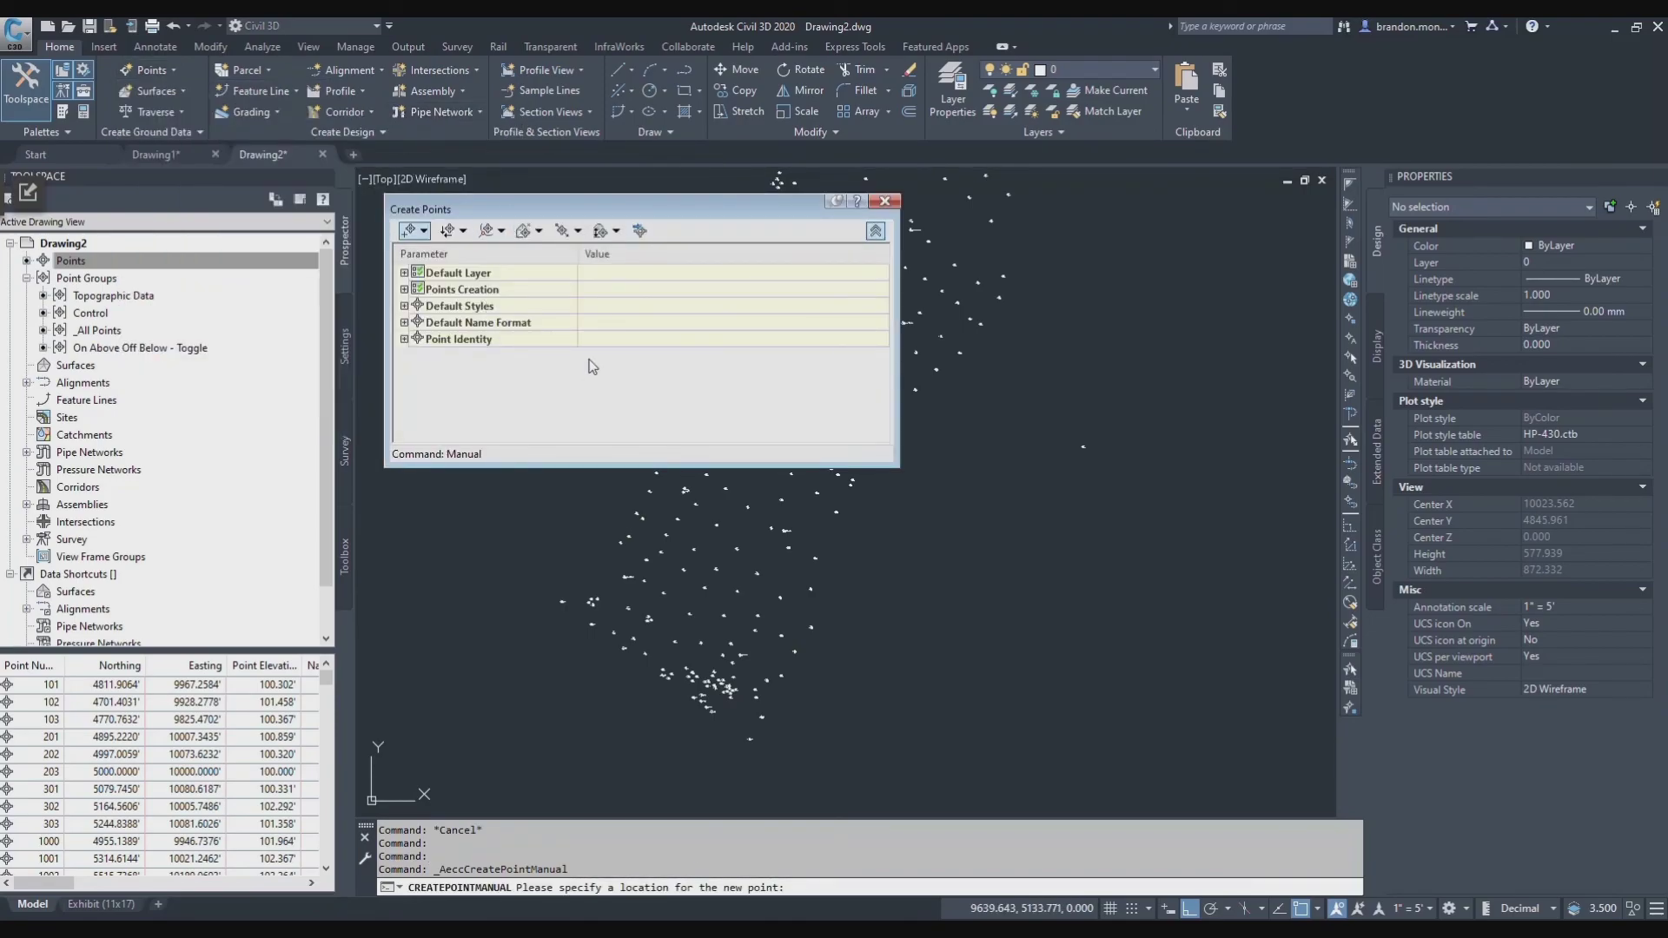
{"action": "left_click", "coordinate": [404, 339]}
{"action": "scroll", "coordinate": [604, 387], "scroll_direction": "down", "scroll_amount": 1}
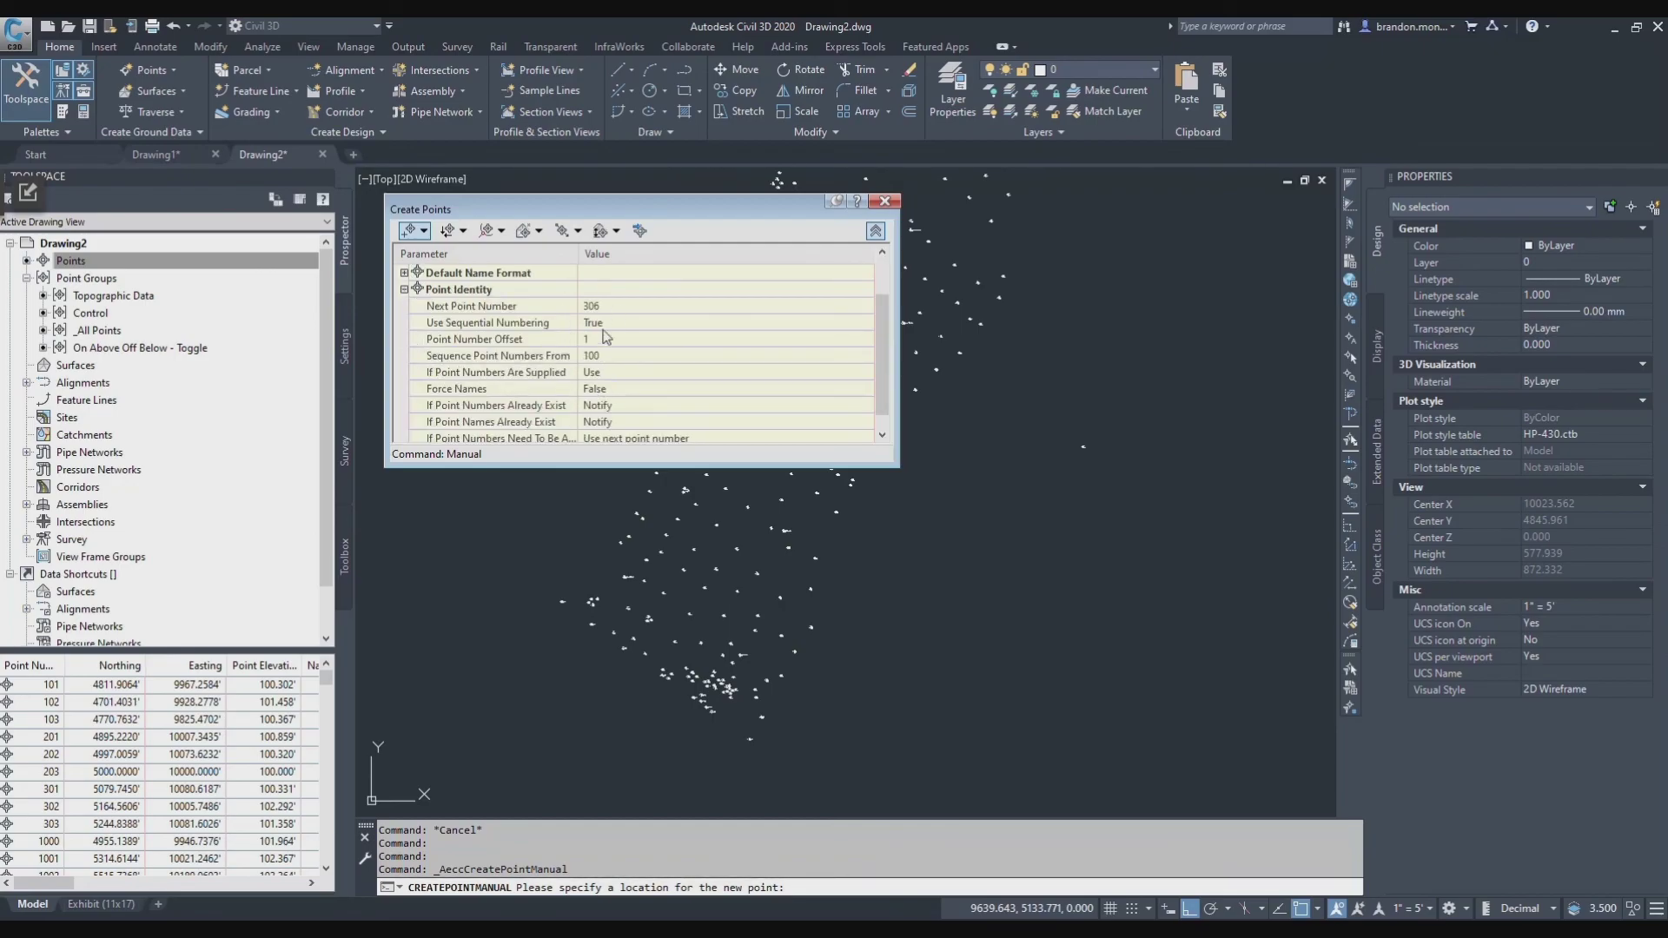